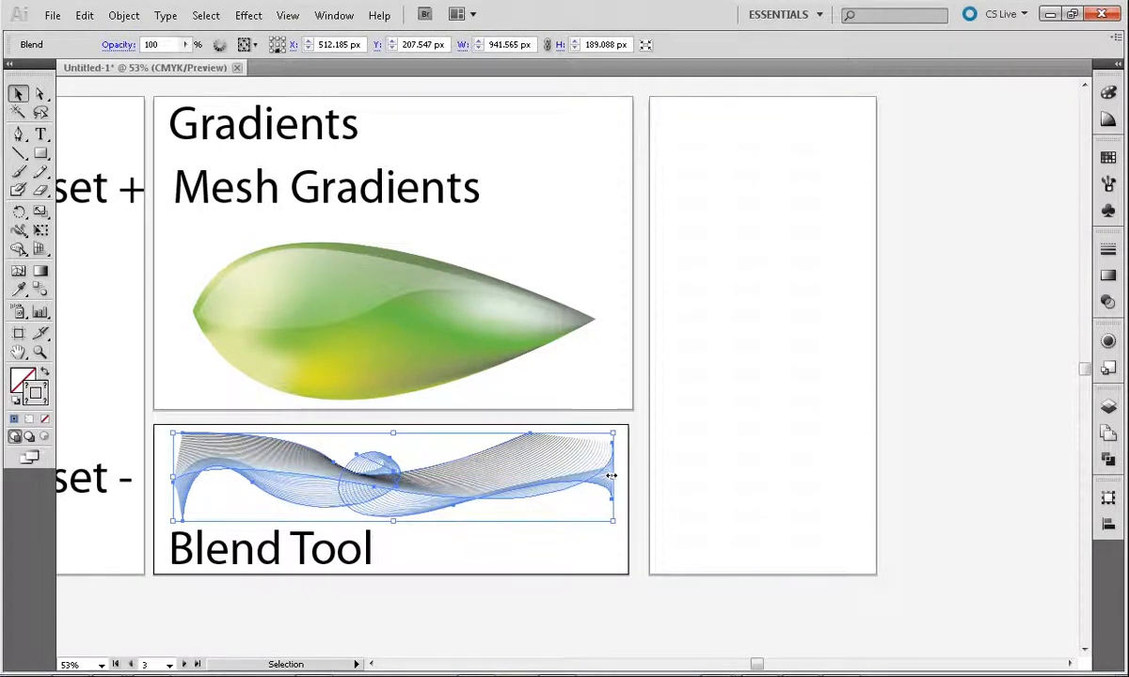
key(space)
drag(537, 397, 892, 444)
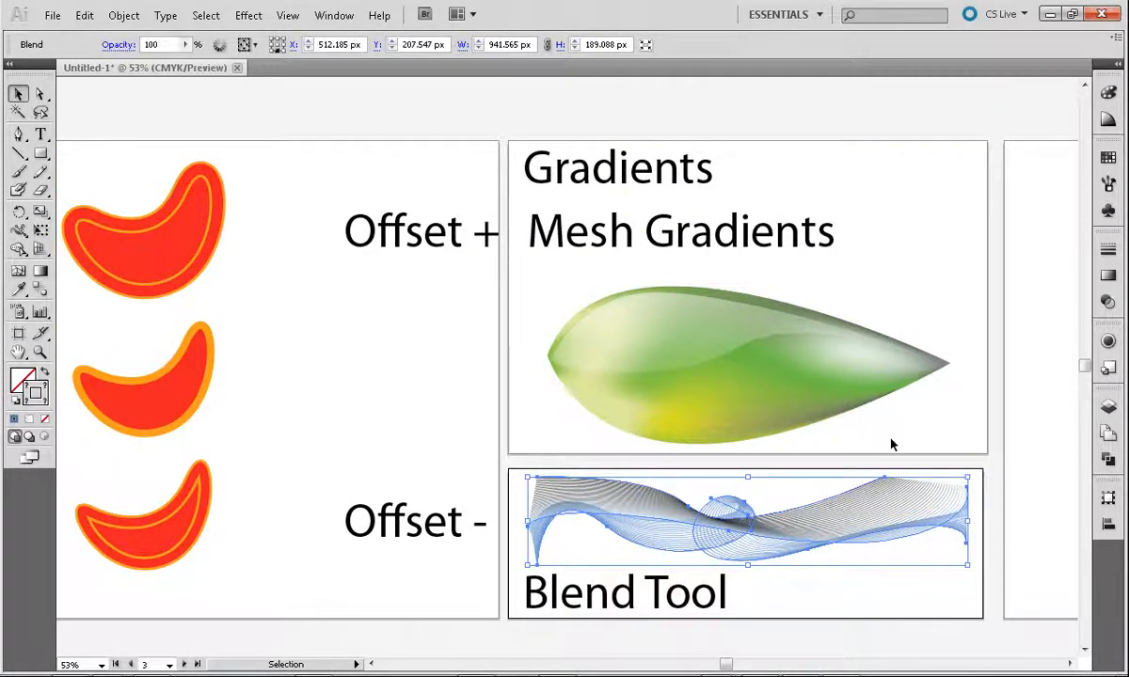
key(space)
drag(893, 444, 549, 410)
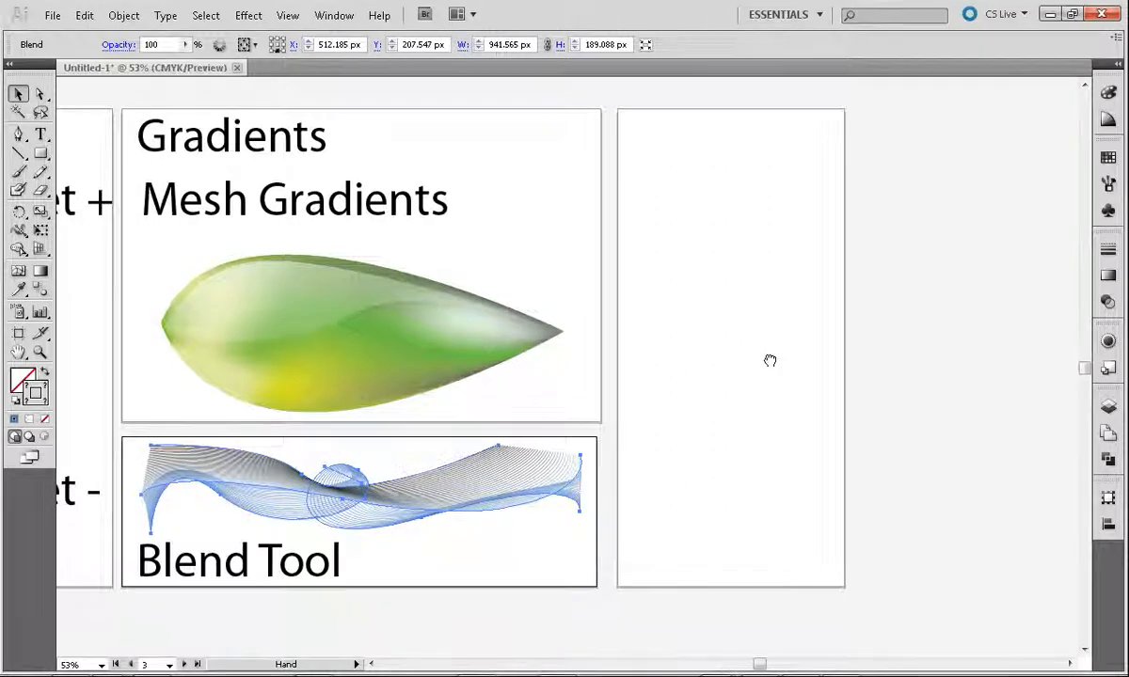
drag(769, 361, 705, 395)
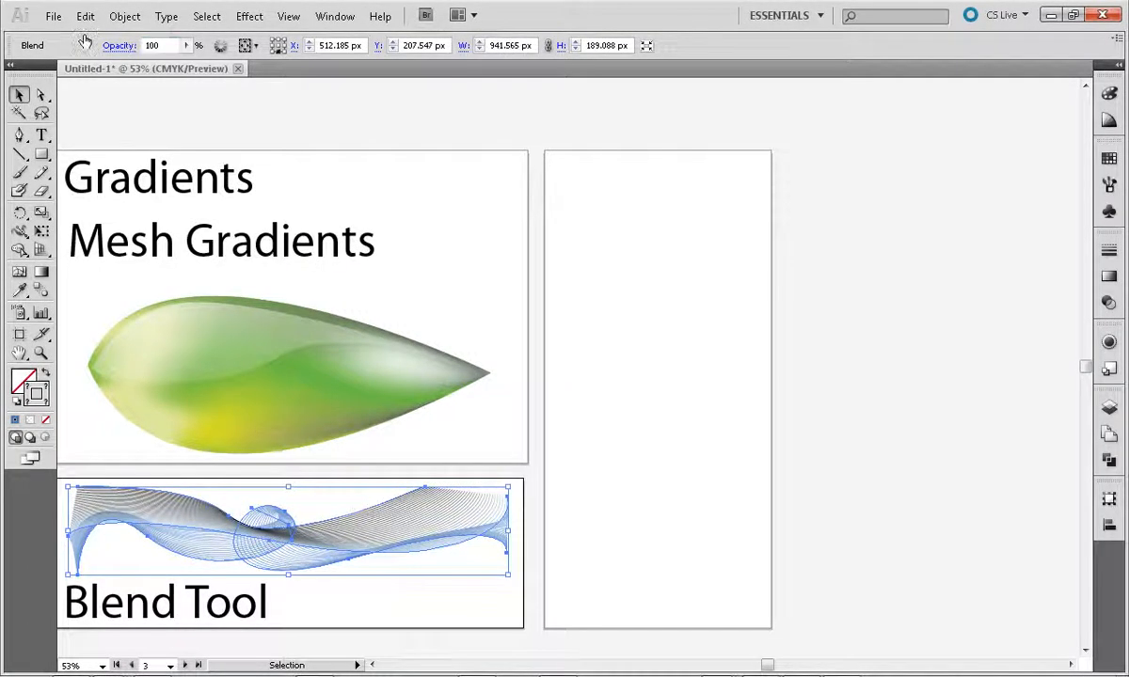
Step: Check which file formats are available for exporting the document
click(52, 16)
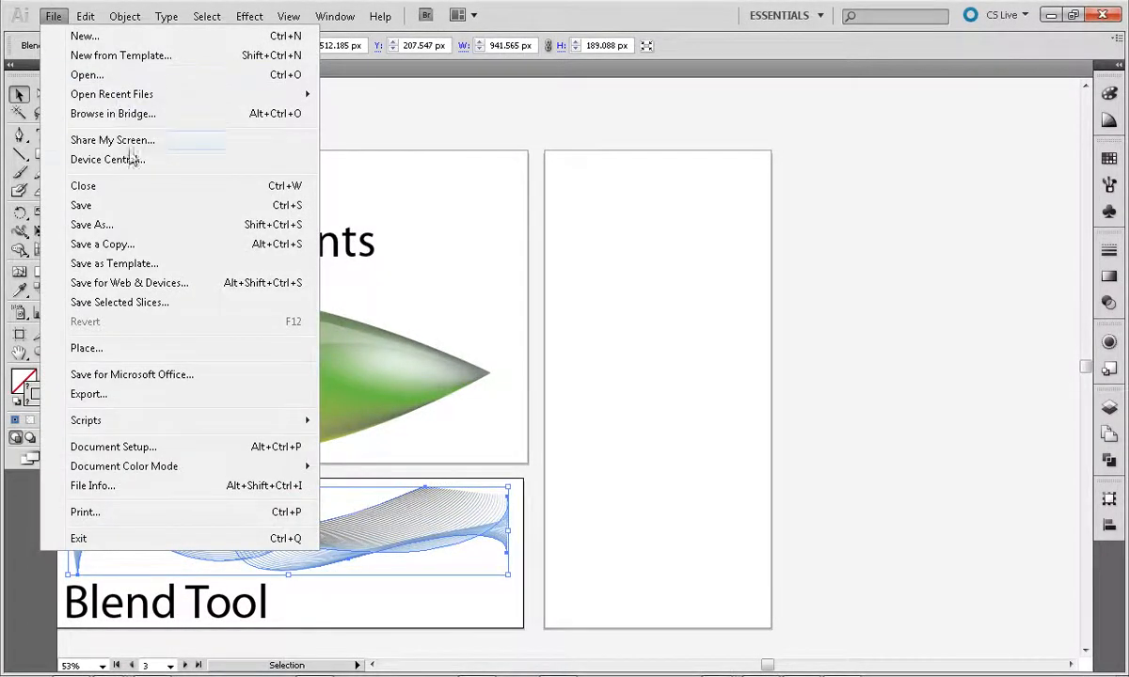
click(144, 399)
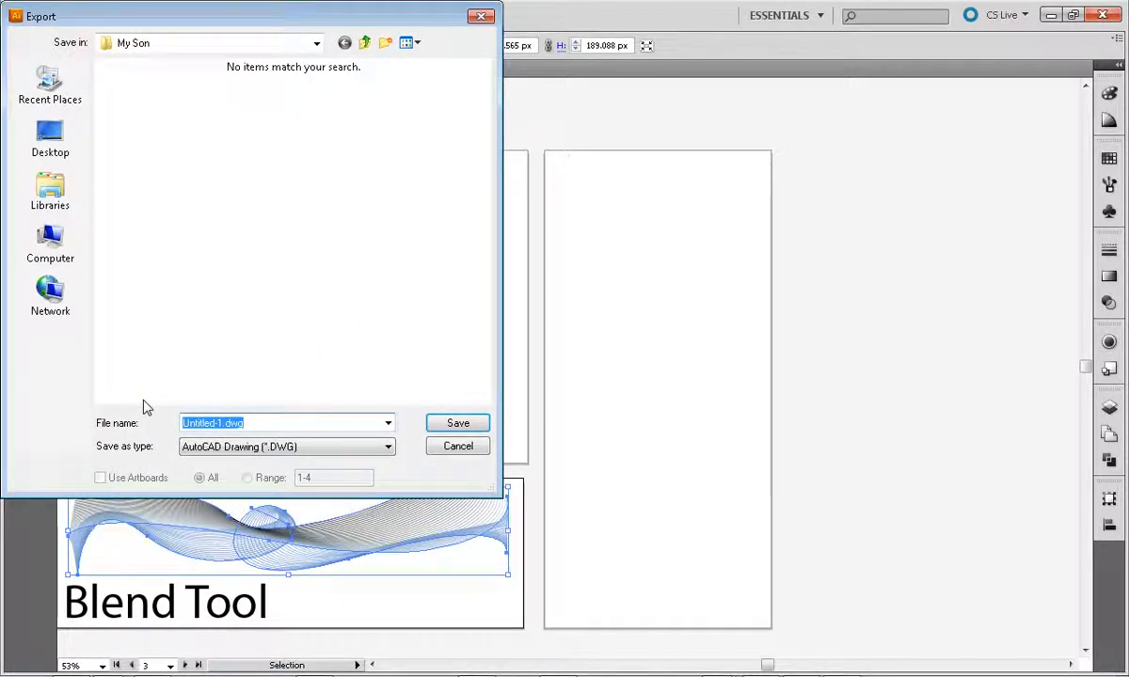
click(239, 448)
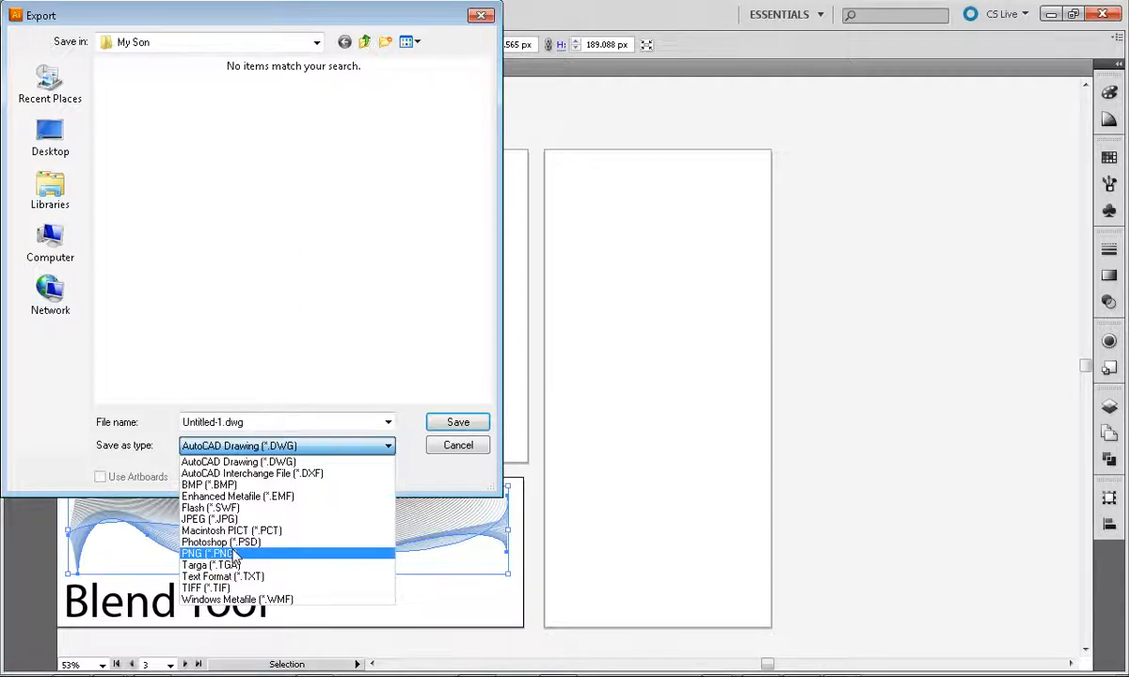
key(Escape)
key(Escape)
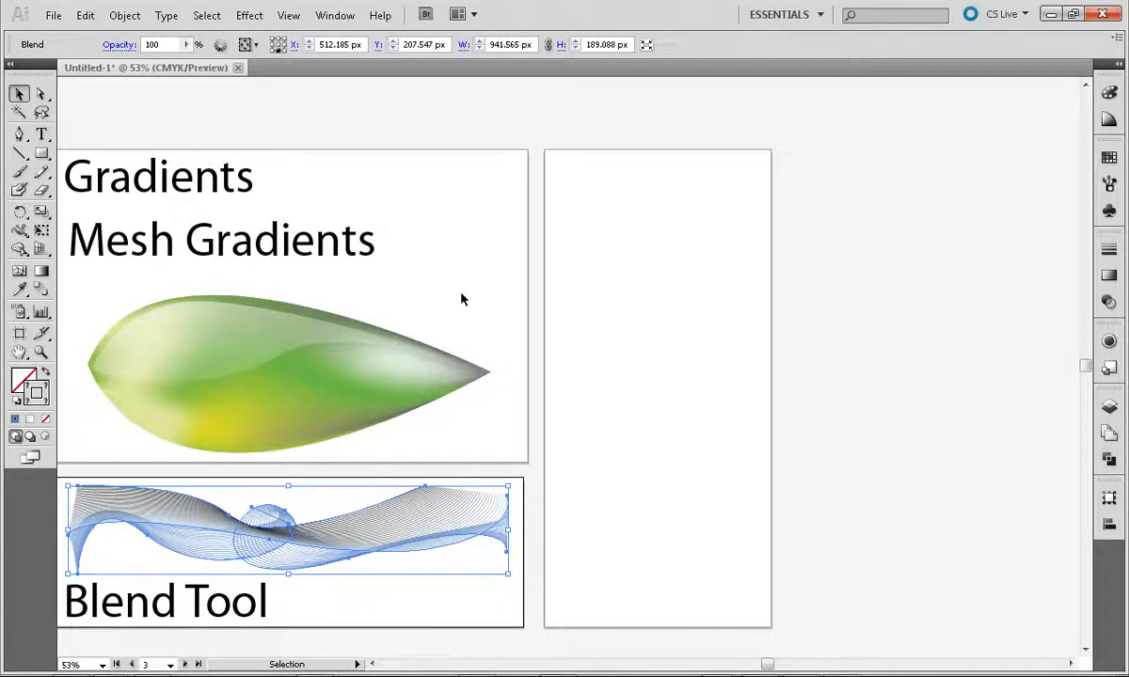
Step: Group all parts of the green mesh-gradient leaf, including its glossy highlight, into one object
click(357, 341)
drag(302, 322, 414, 260)
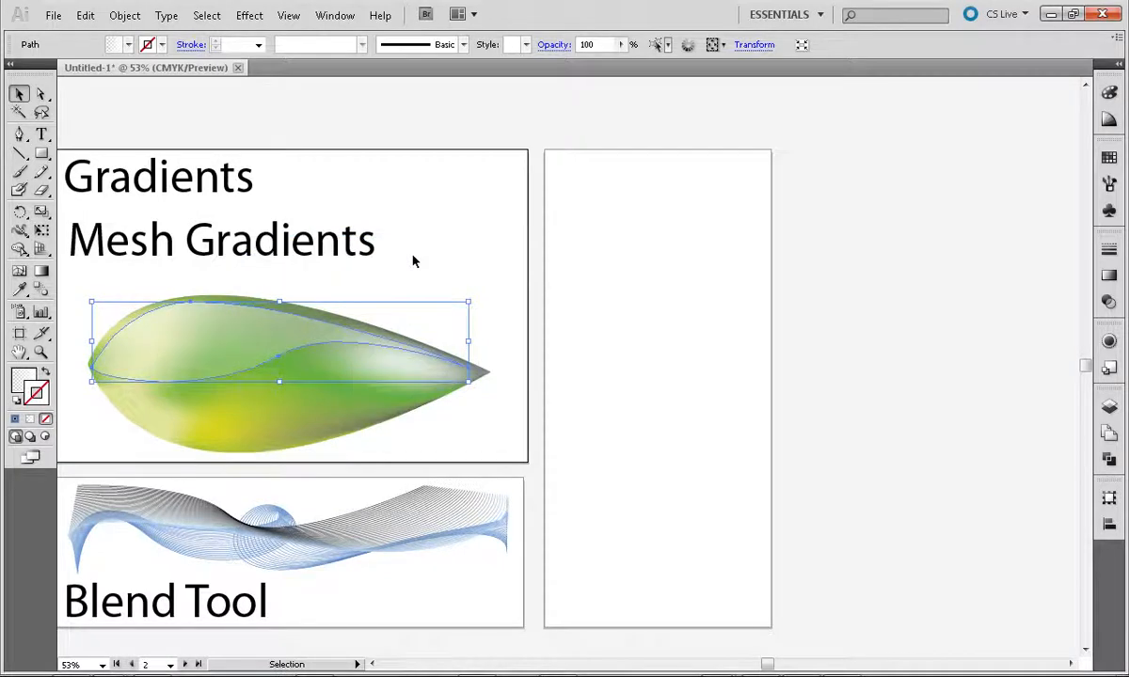
click(508, 293)
drag(499, 305, 113, 446)
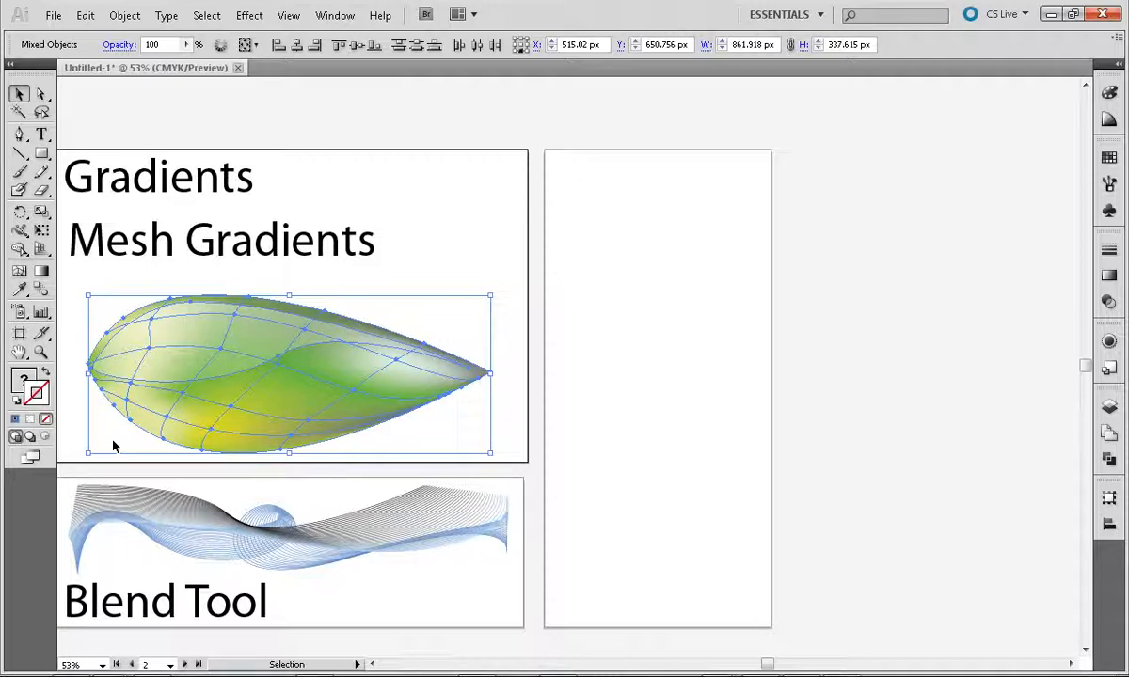
right_click(252, 399)
click(330, 485)
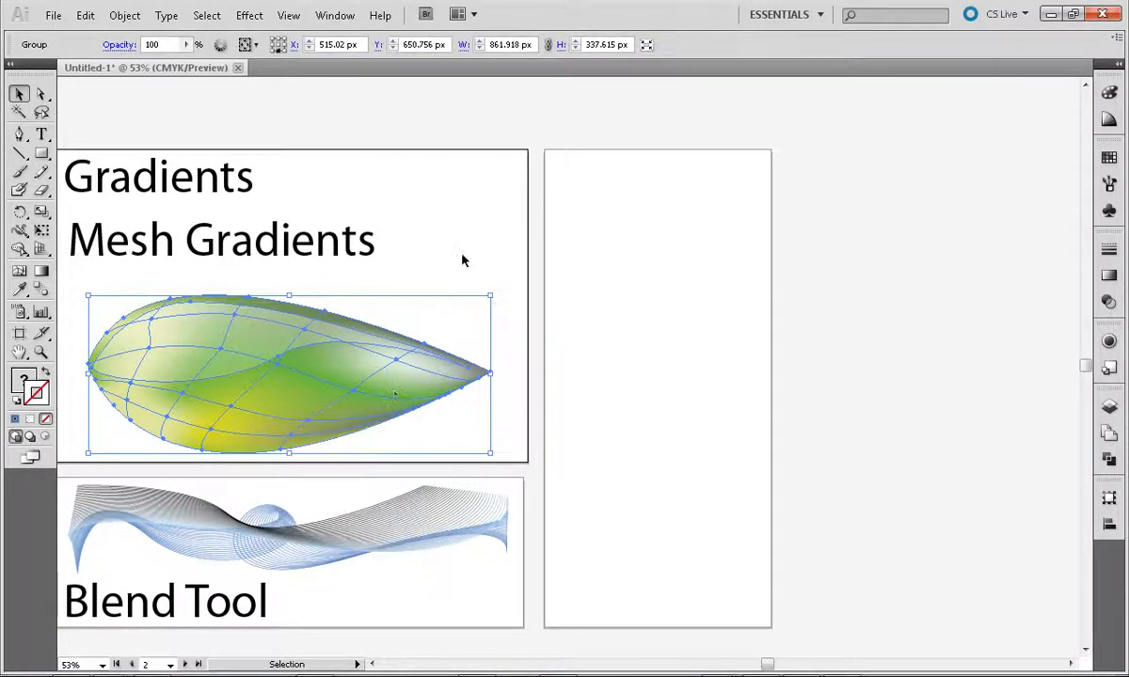
Step: Try moving the grouped leaf and undo the move
click(461, 256)
drag(332, 349, 368, 316)
key(ctrl+z)
click(454, 242)
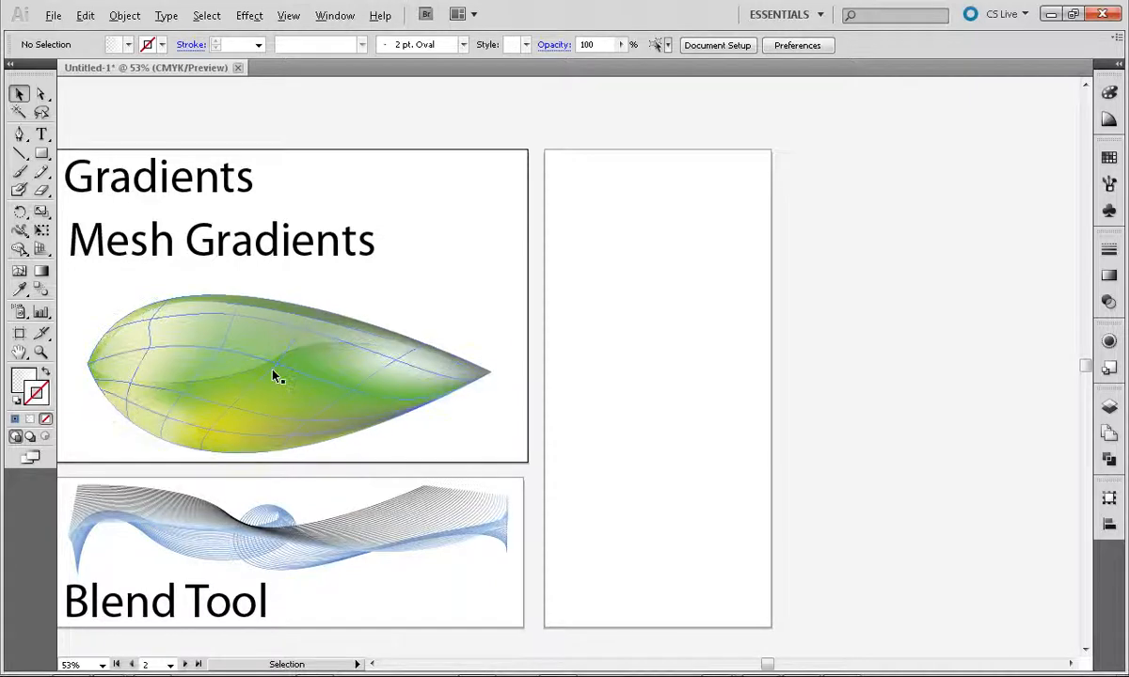
Step: Place a copy of the grouped leaf on the empty tall artboard, rotated upright with its pointed tip up
drag(276, 377, 727, 325)
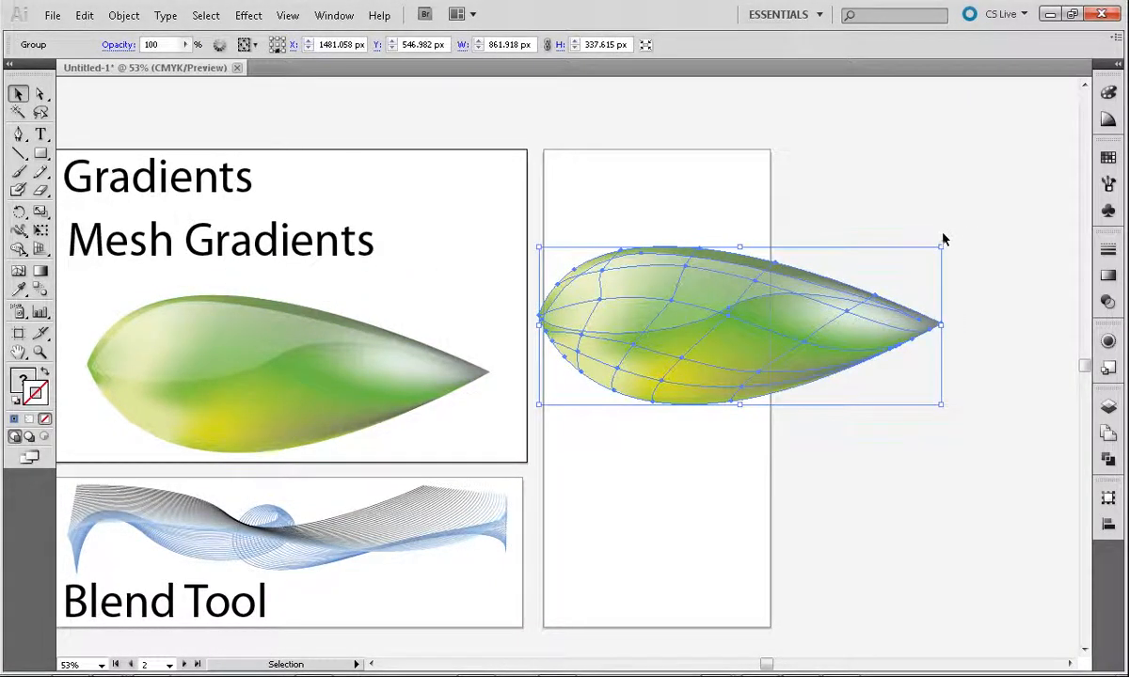
drag(941, 241, 792, 452)
drag(718, 395, 656, 459)
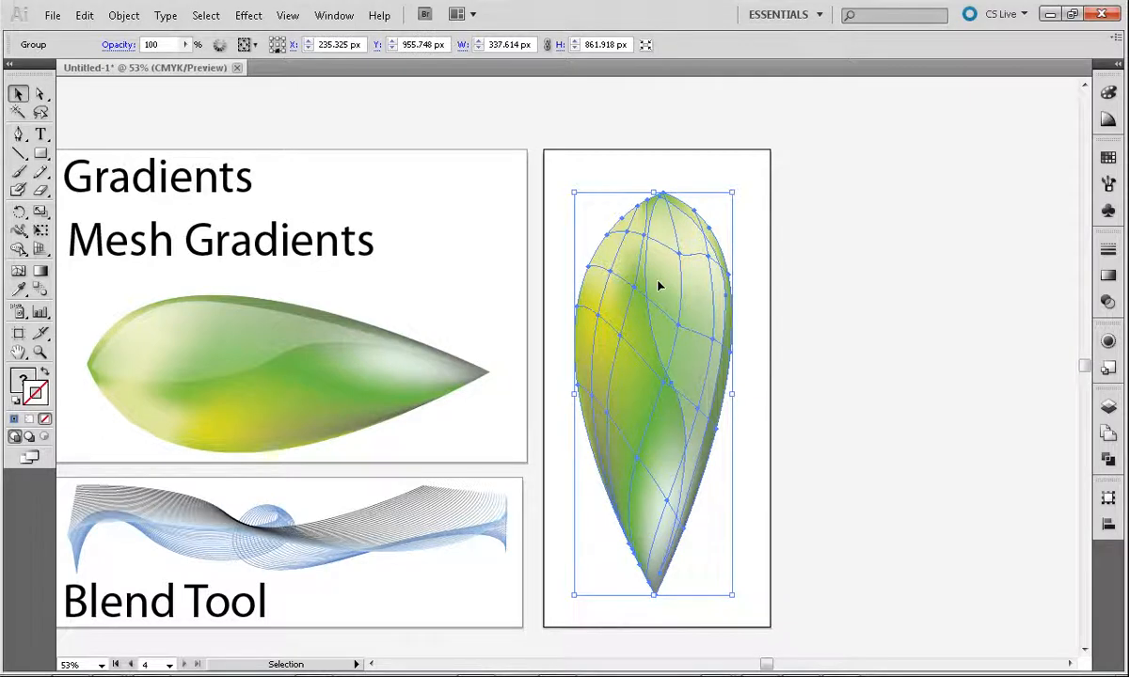
drag(739, 185, 800, 344)
click(723, 354)
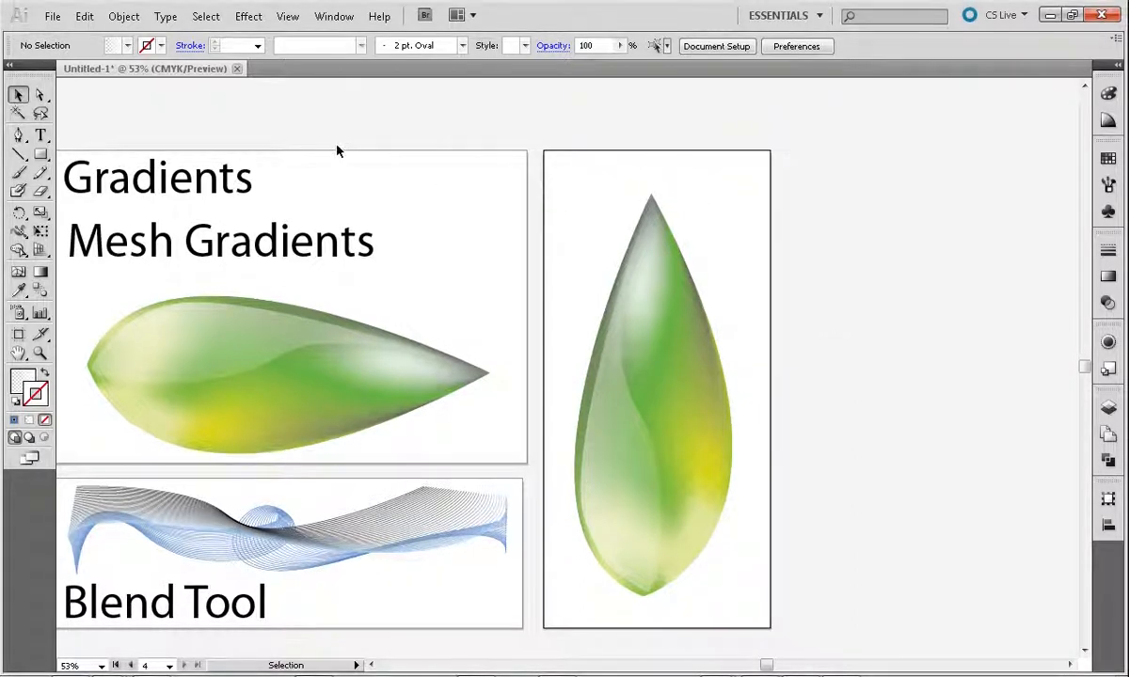
Step: Draw a tall rectangle about 417 by 958 px in the empty space beside the upright leaf's artboard
click(42, 156)
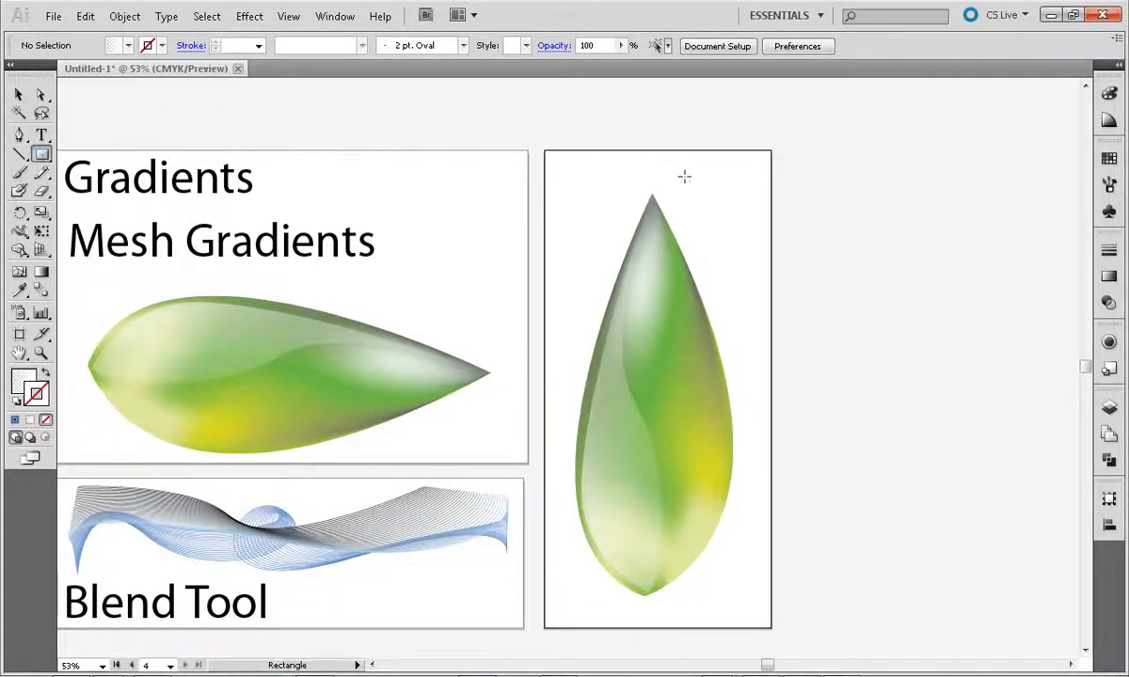
drag(792, 172, 987, 618)
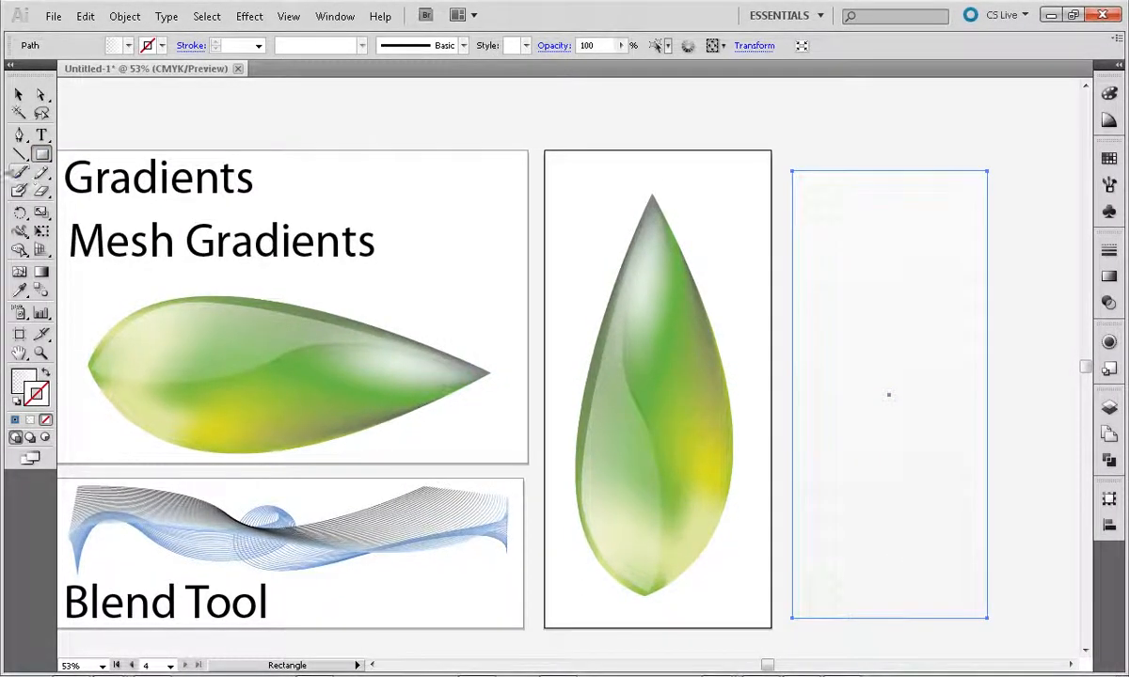
click(19, 95)
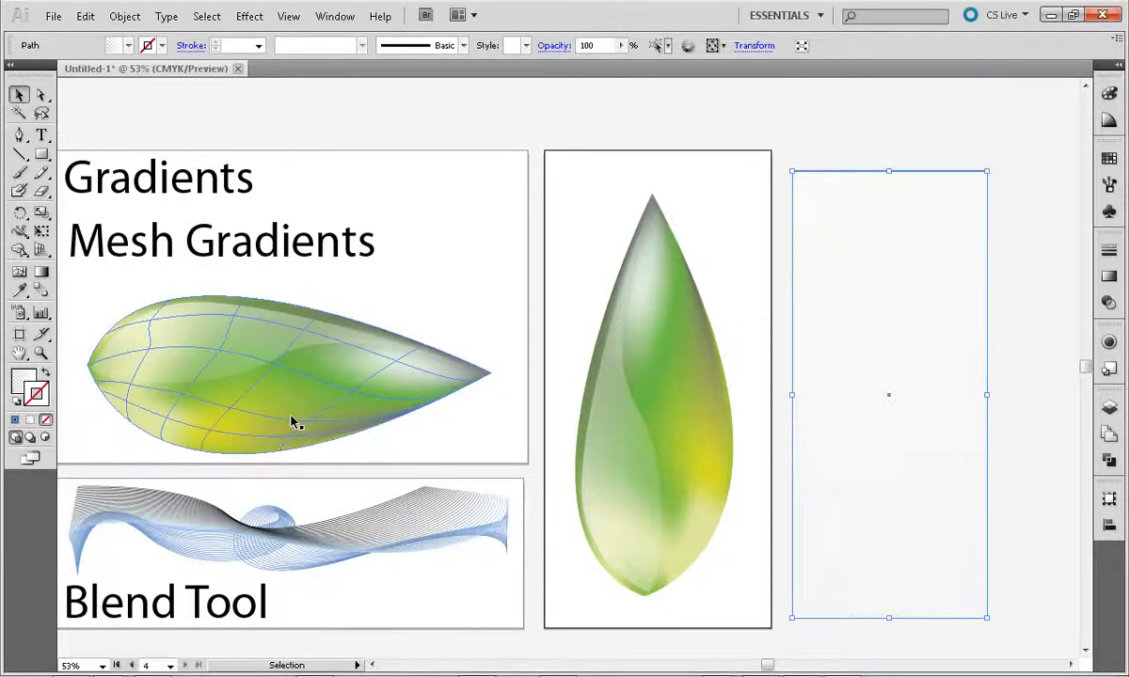
Step: Give the rectangle a linear gradient fill with its first stop at 100% opacity and colored black
click(31, 421)
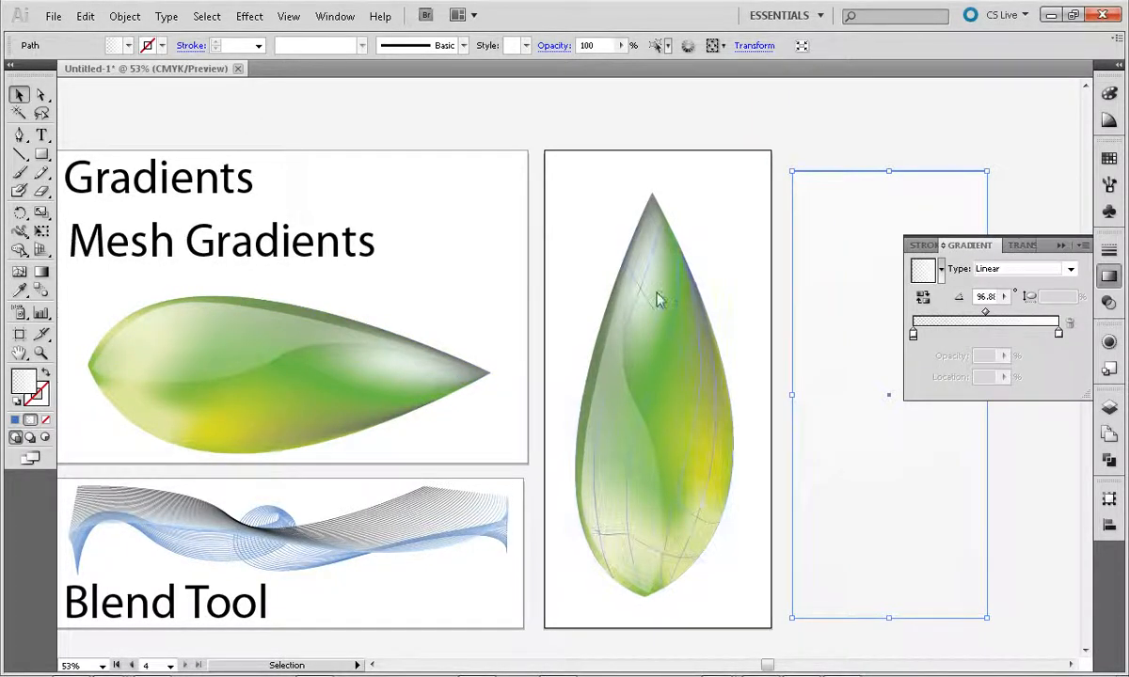
click(913, 331)
drag(993, 356, 961, 357)
text(100)
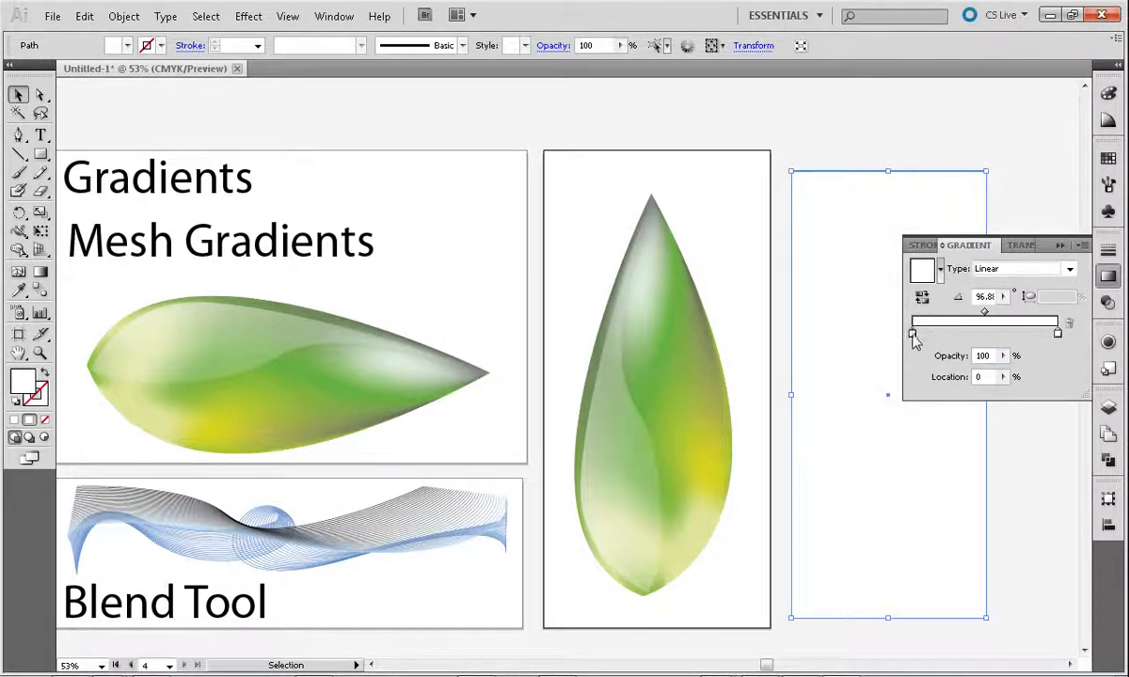
double_click(913, 331)
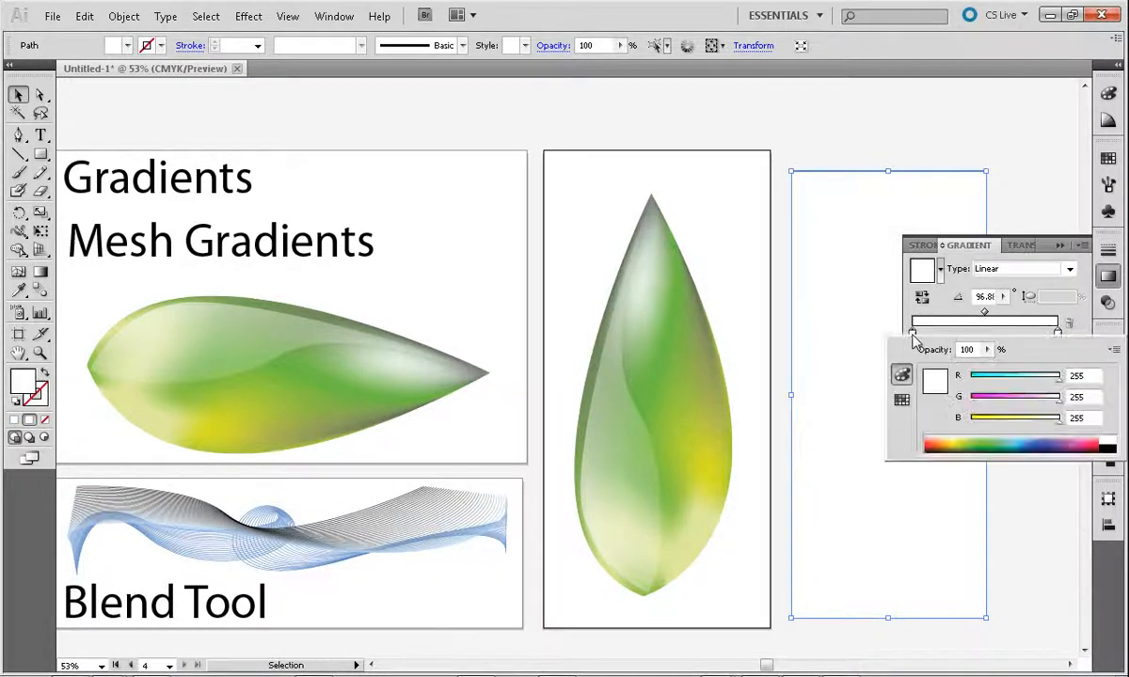
click(1110, 443)
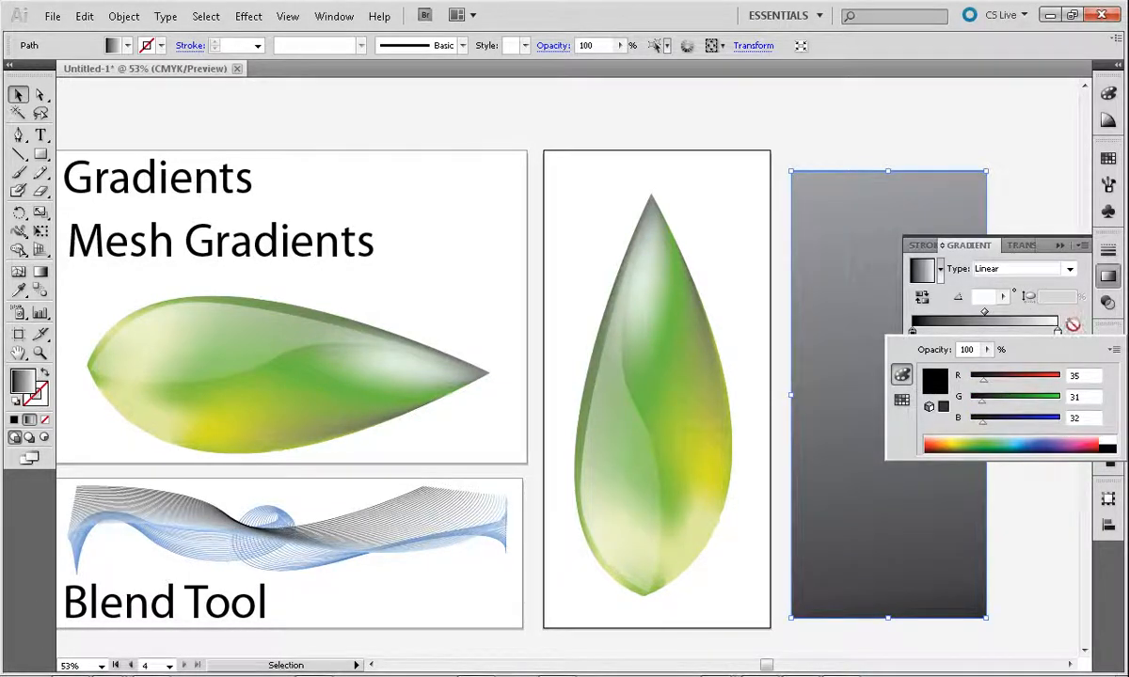
click(1059, 332)
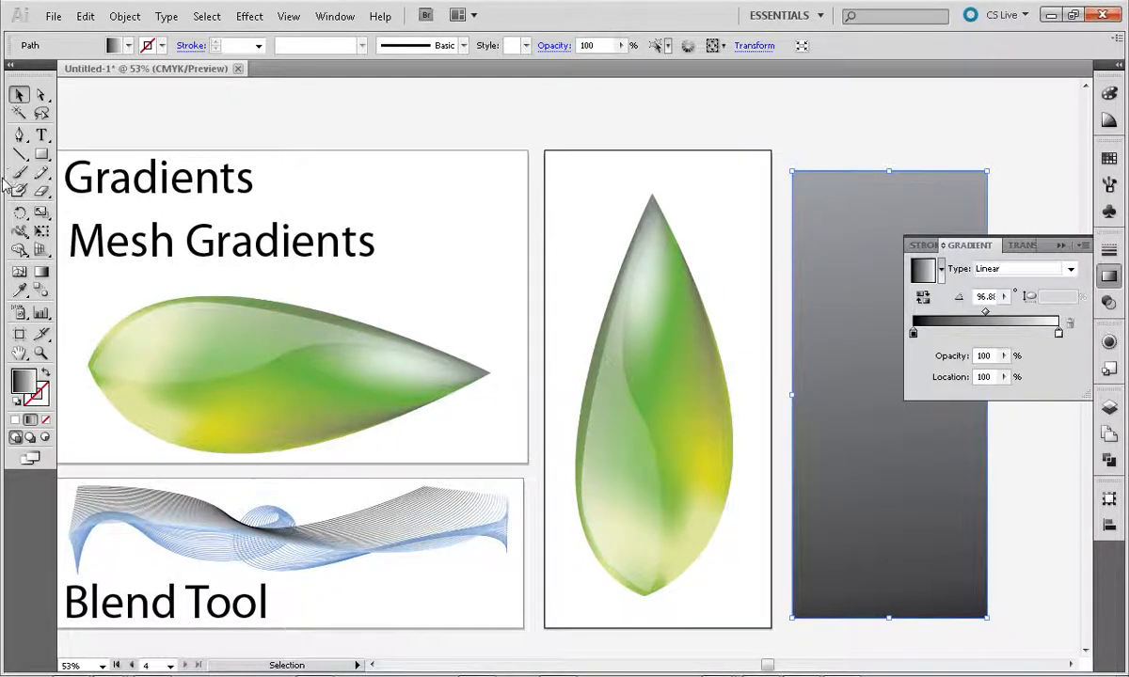
Step: Redraw the rectangle's gradient vertically at -90°, fading from black at its upper part to white near its base
click(39, 270)
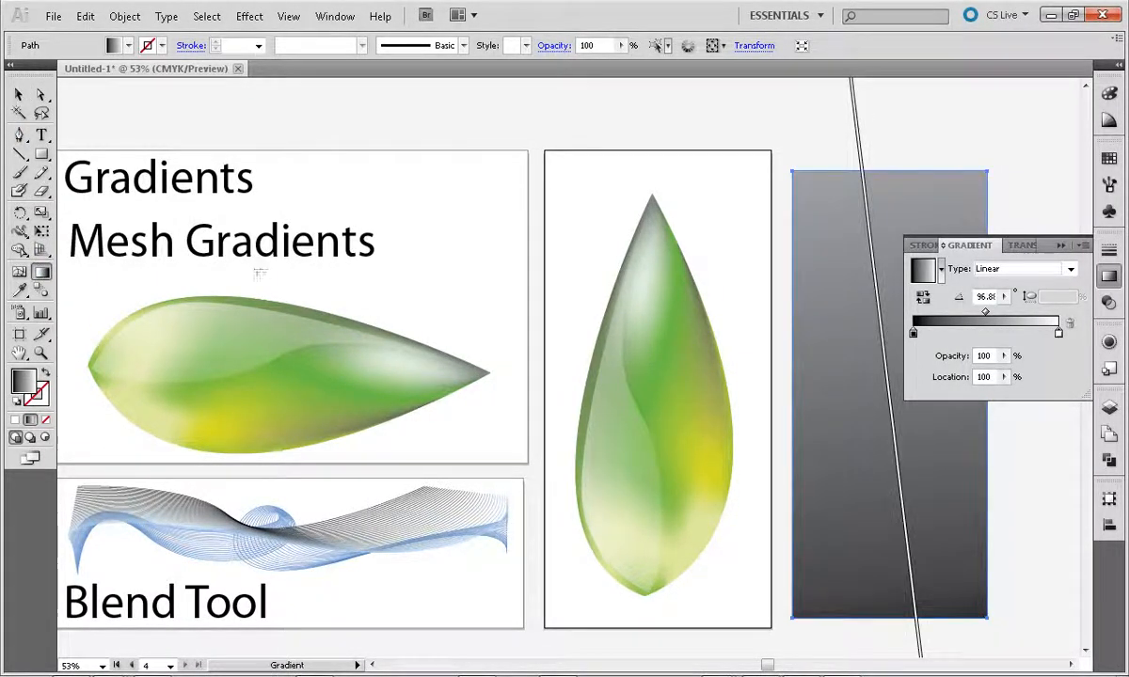
drag(833, 185, 834, 576)
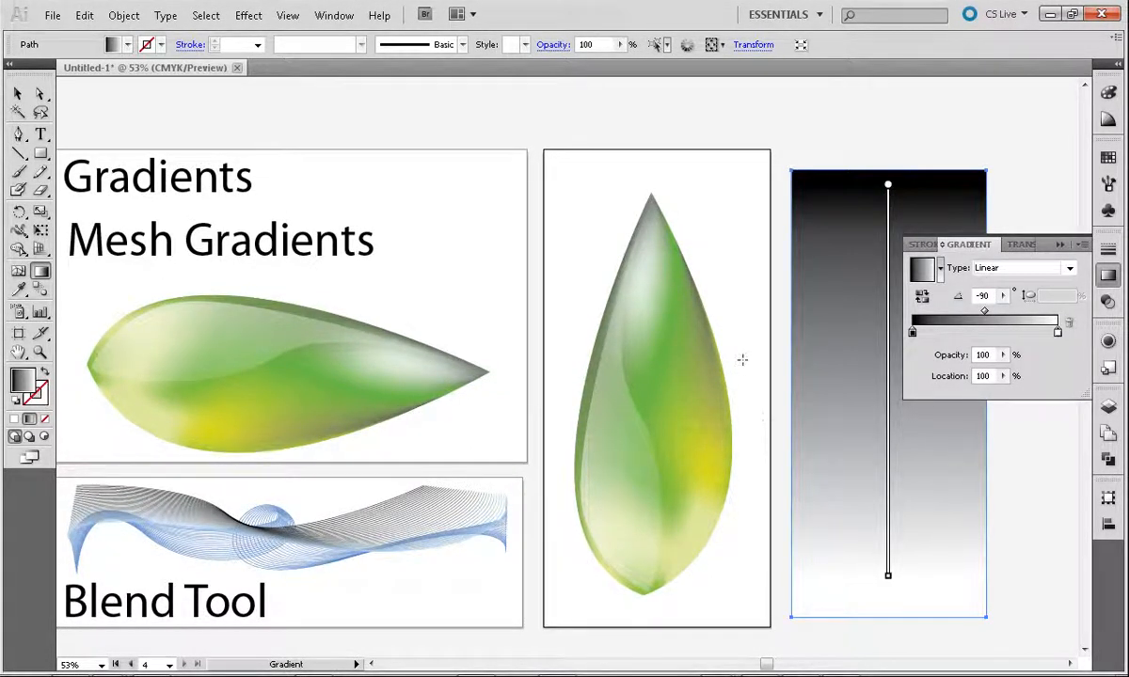
drag(850, 279, 853, 548)
click(18, 94)
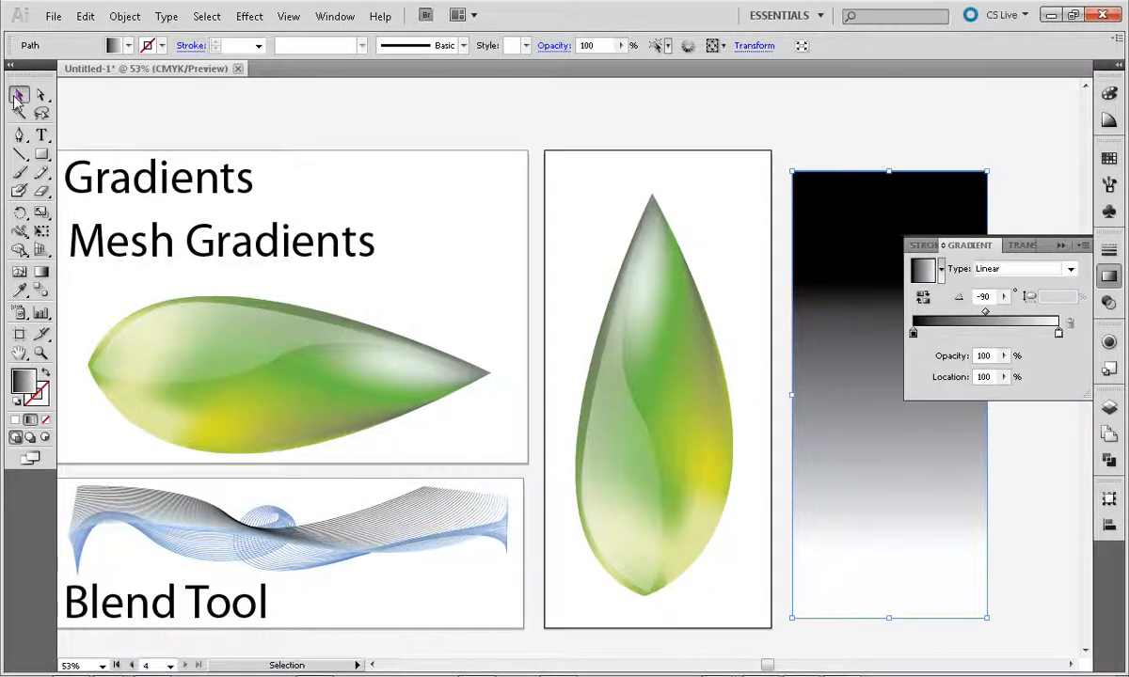
click(782, 278)
click(802, 256)
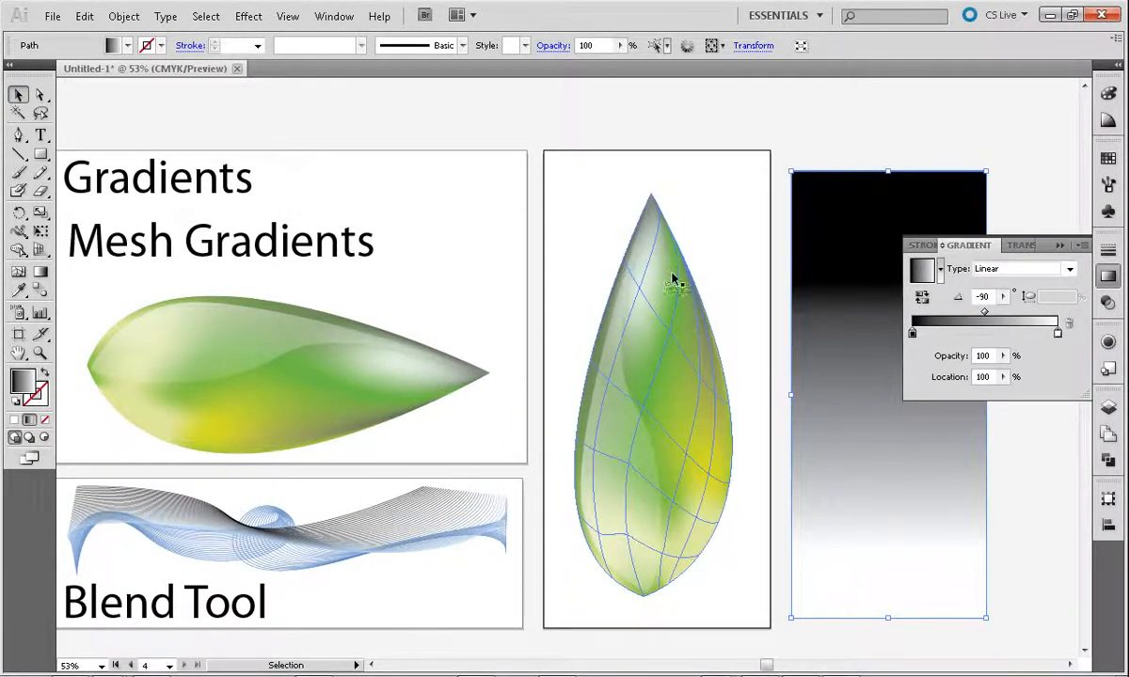
click(798, 111)
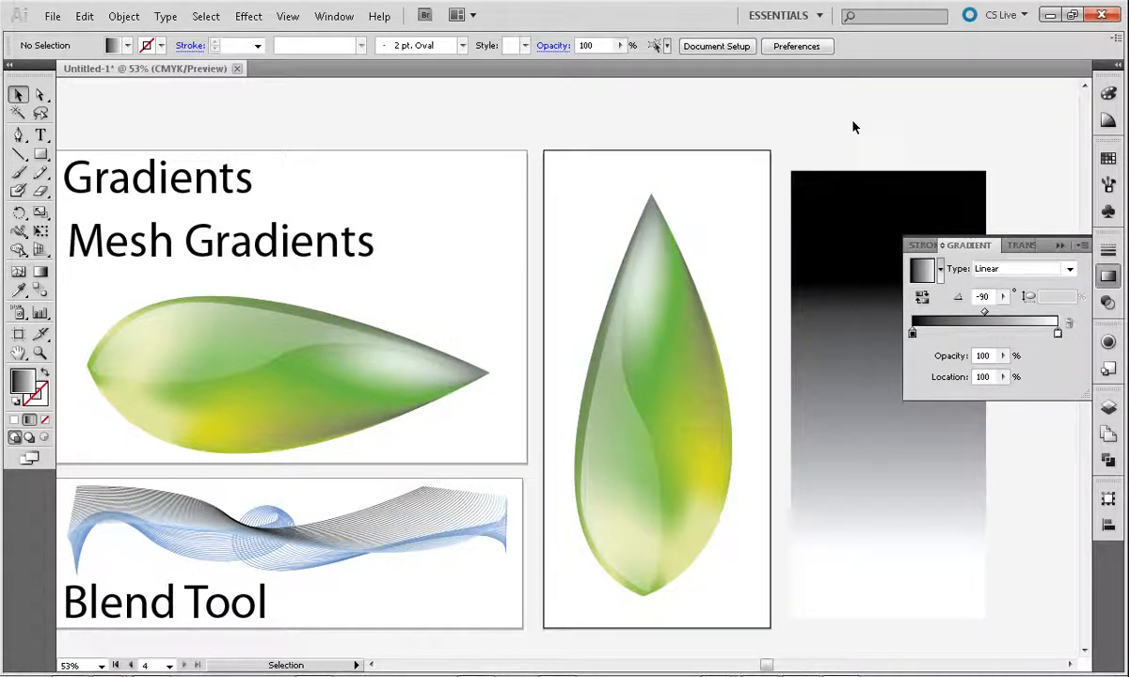
click(1059, 245)
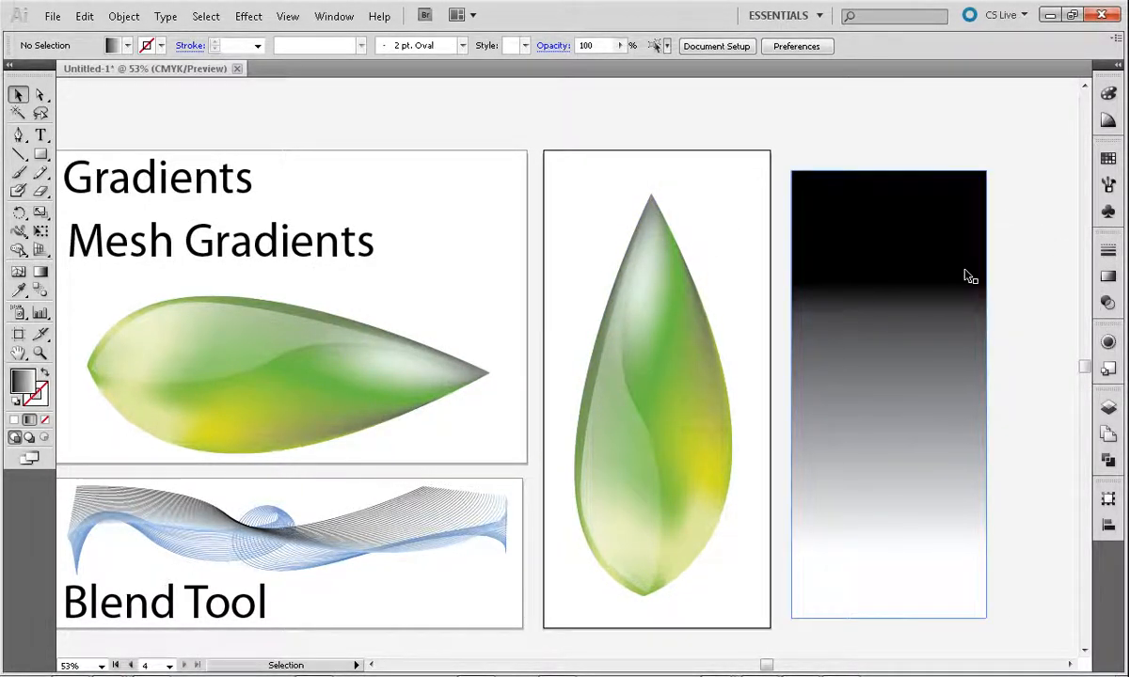
Step: Move the gradient rectangle onto the tall artboard so that it covers the upright leaf
drag(969, 276, 733, 268)
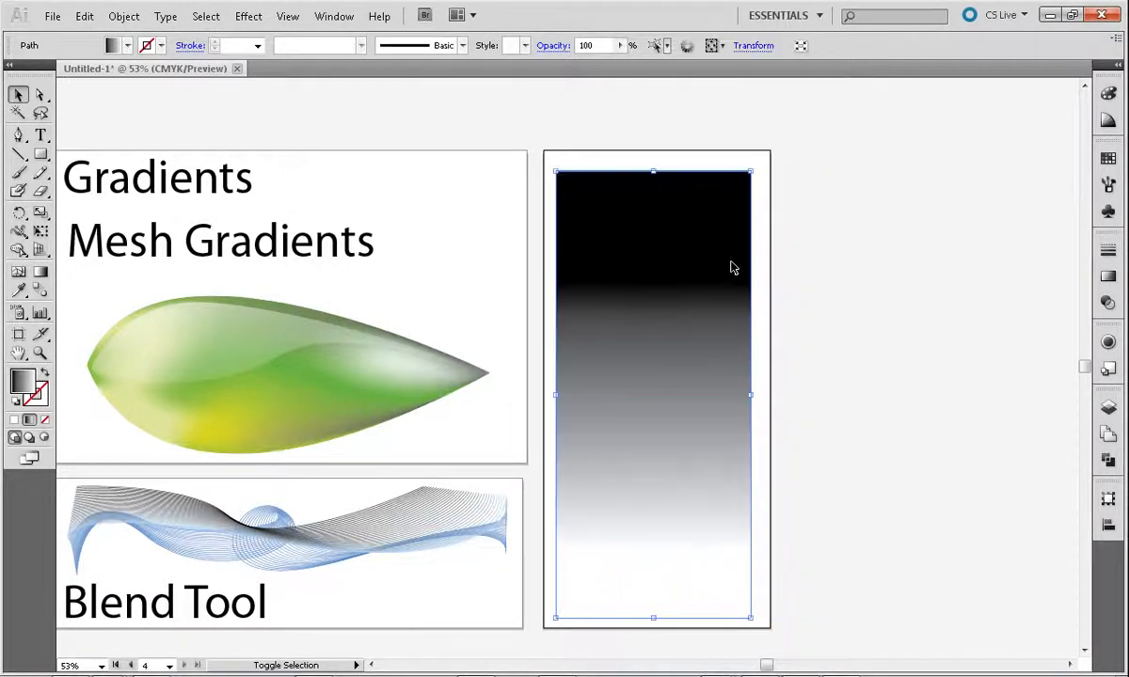
click(816, 247)
Step: Examine how the gradient rectangle overlaps the hidden leaf by selecting both and alternating between Outline and Preview views, ending in Outline
drag(831, 222, 598, 368)
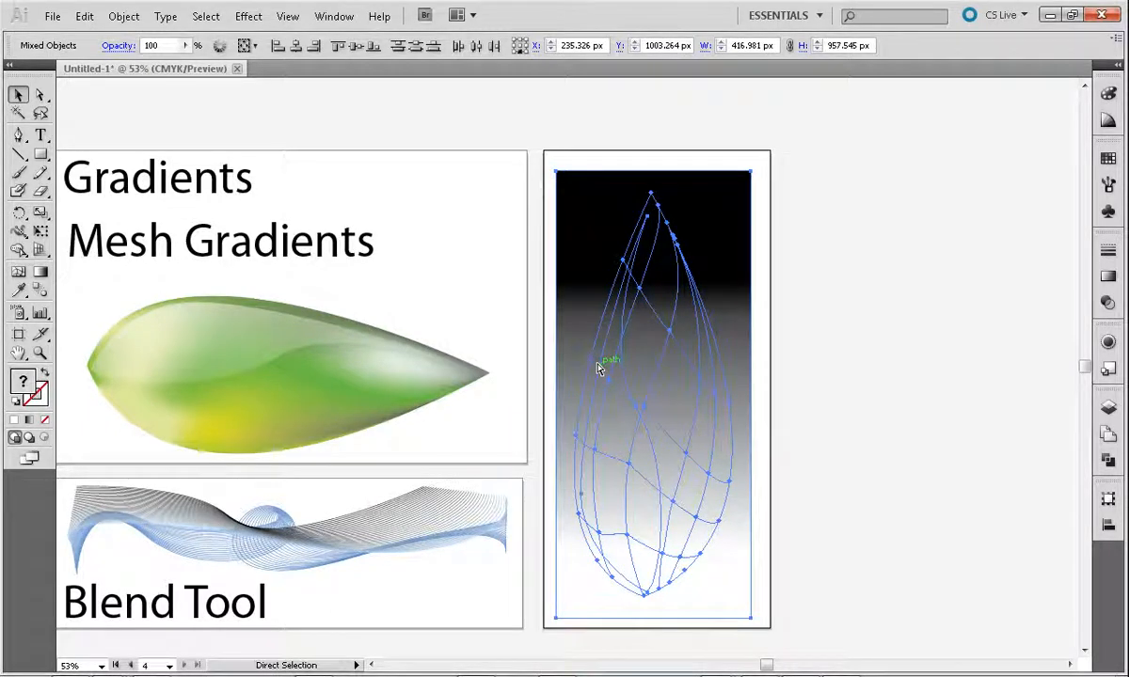
key(ctrl+y)
click(872, 255)
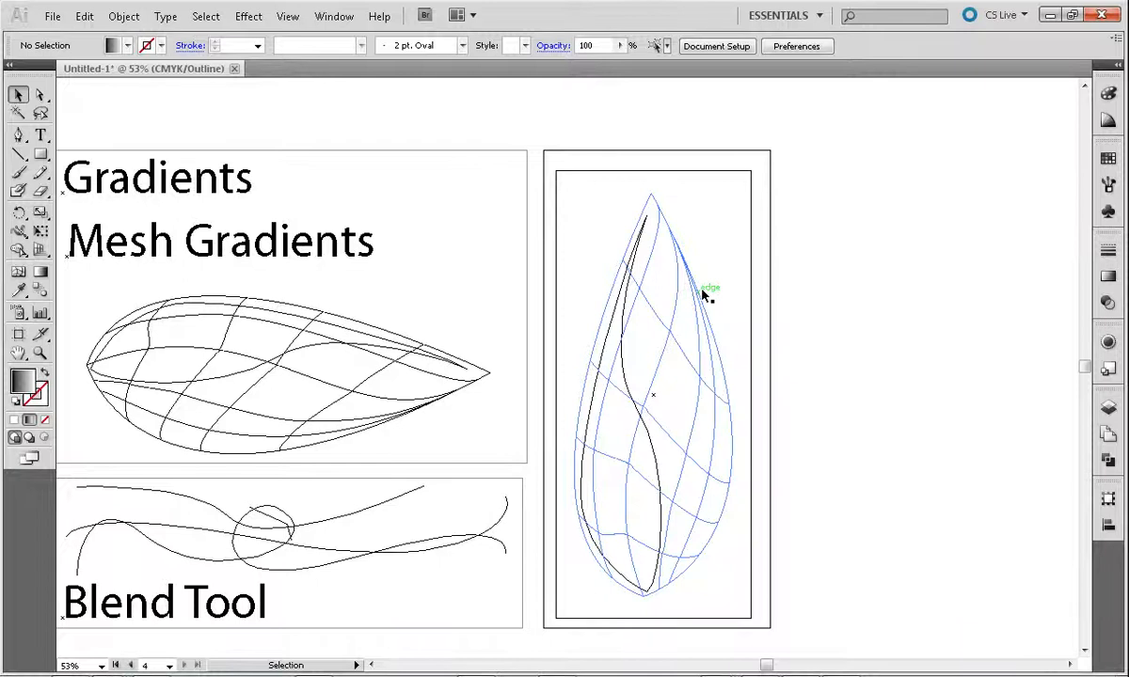
key(ctrl+y)
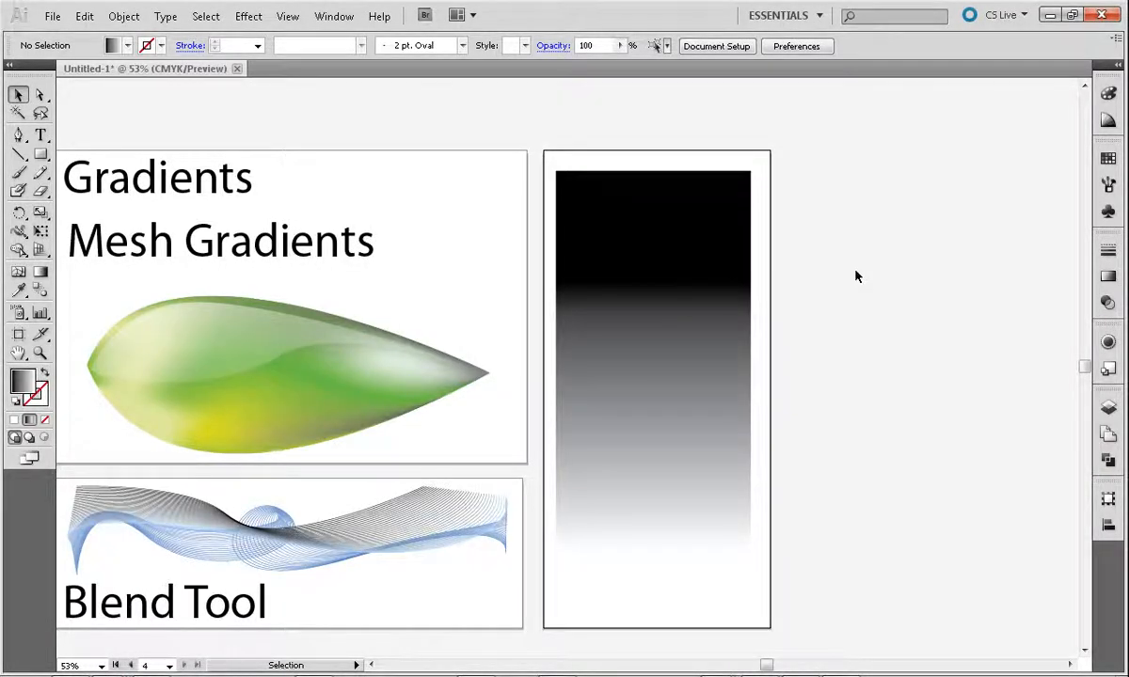
drag(851, 248, 600, 508)
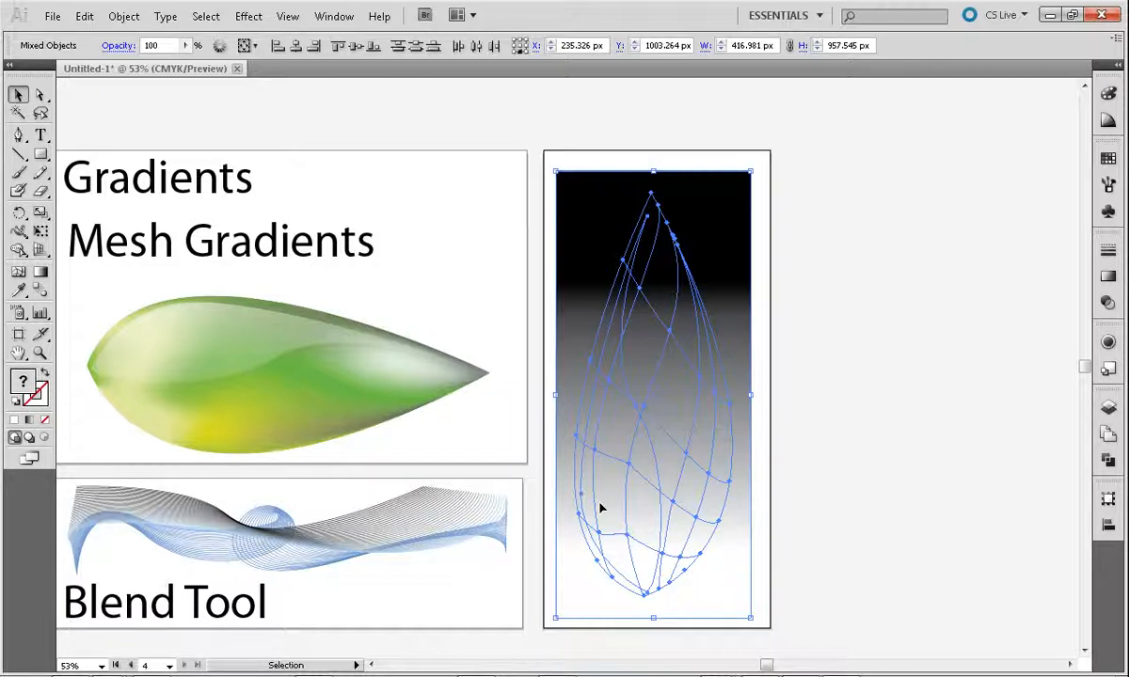
click(822, 422)
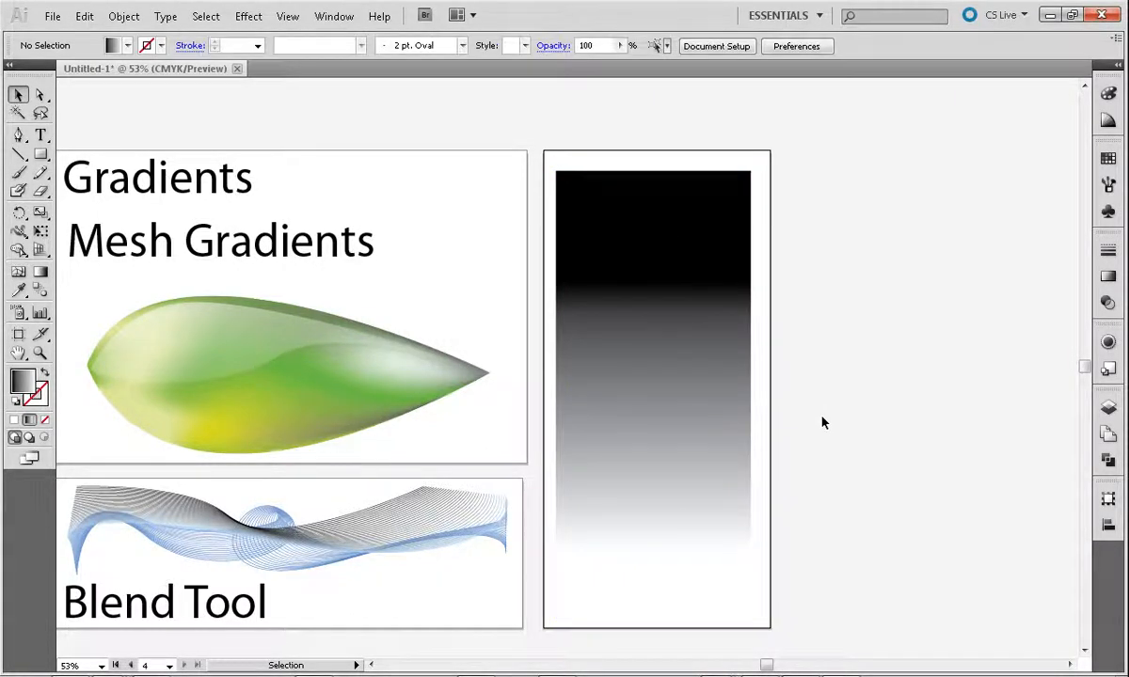
key(ctrl+y)
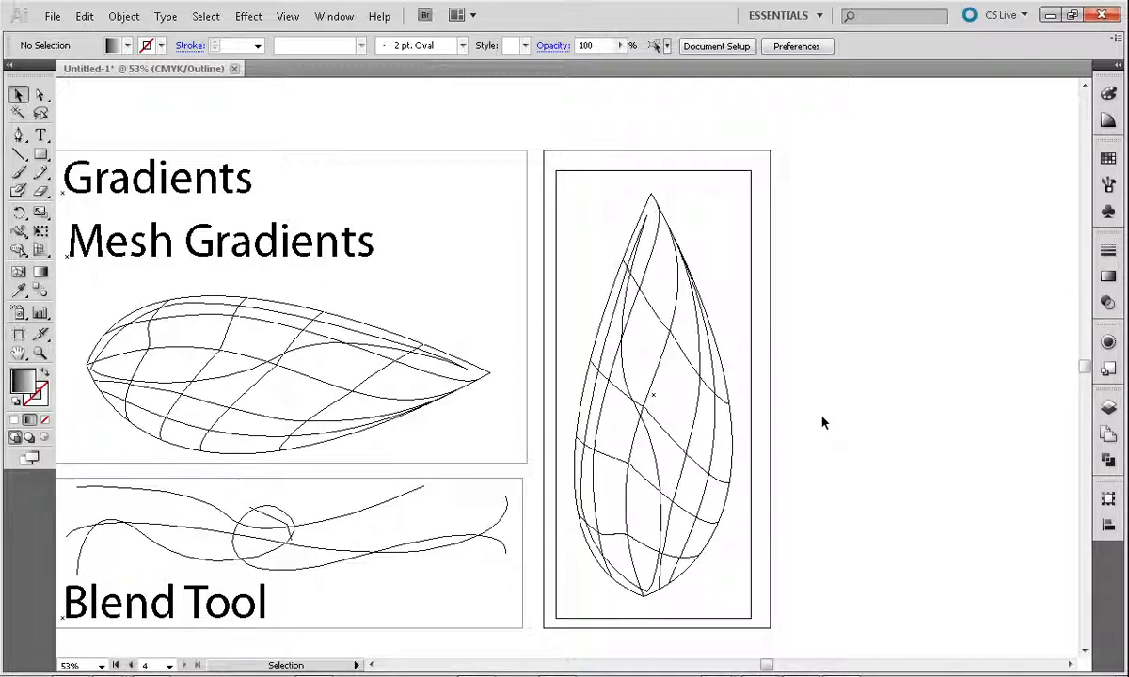
Step: Return the artwork from Outline view to Preview view
key(ctrl+y)
key(ctrl+y)
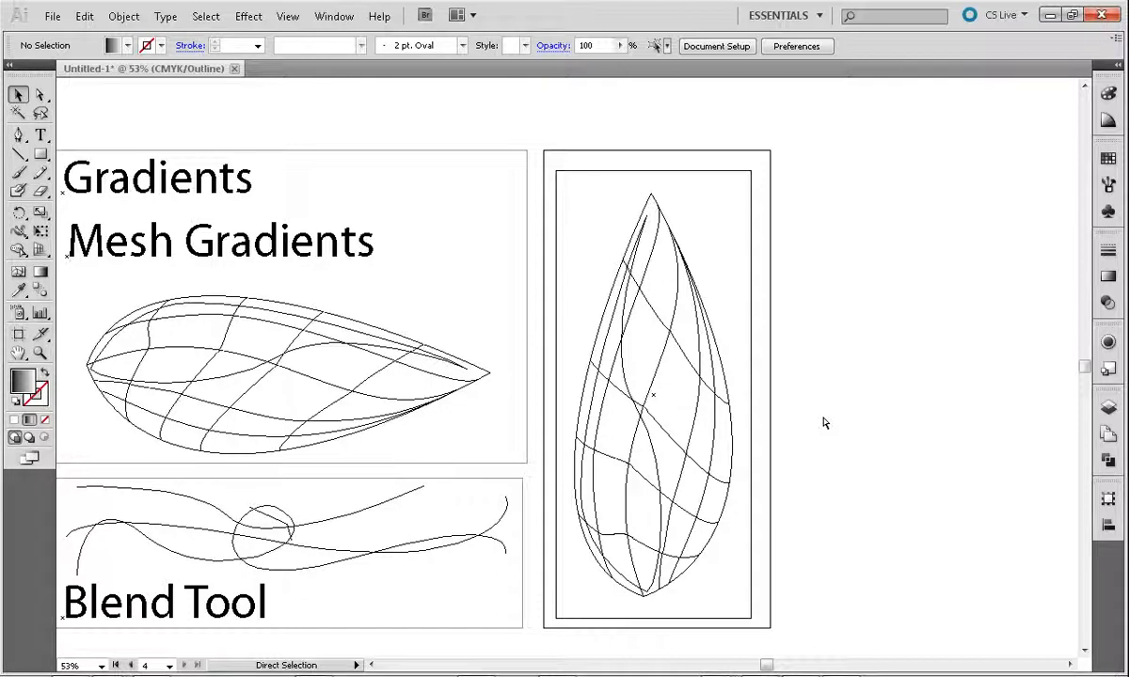
key(ctrl+y)
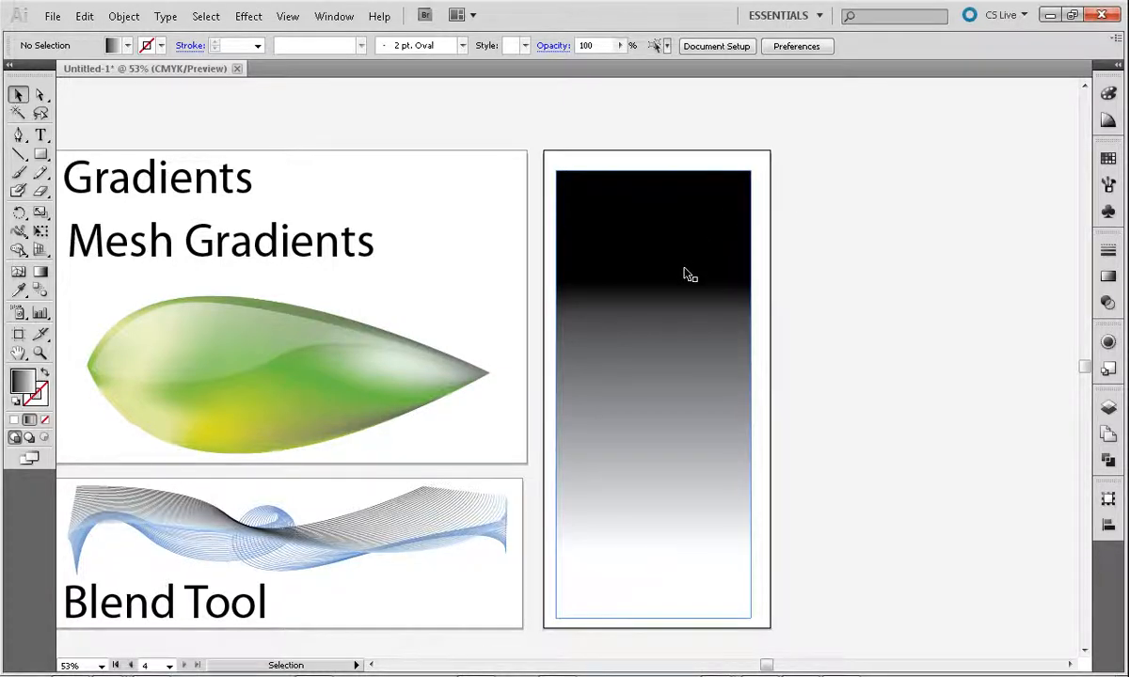
click(250, 16)
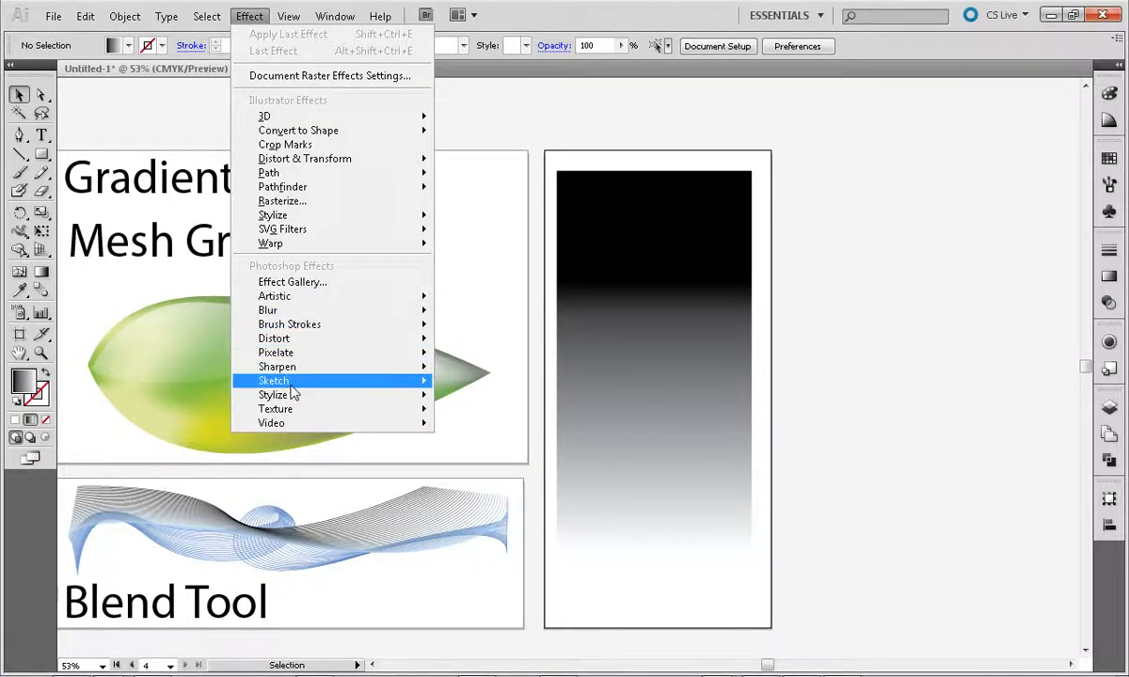
mouse_move(293, 402)
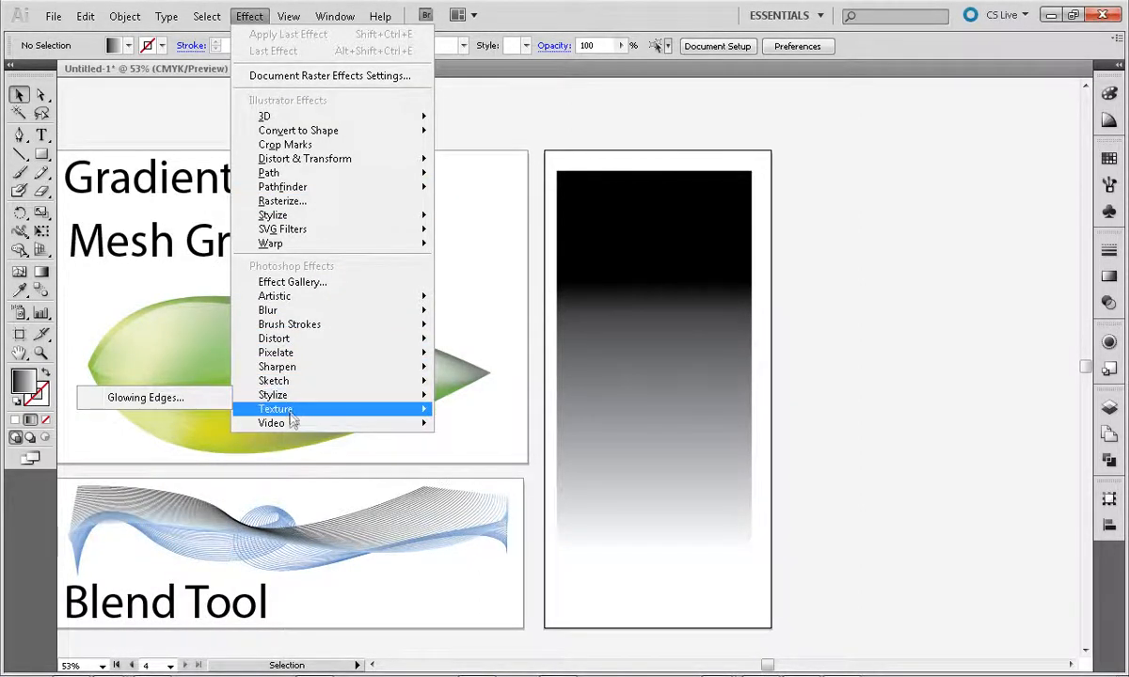
mouse_move(291, 425)
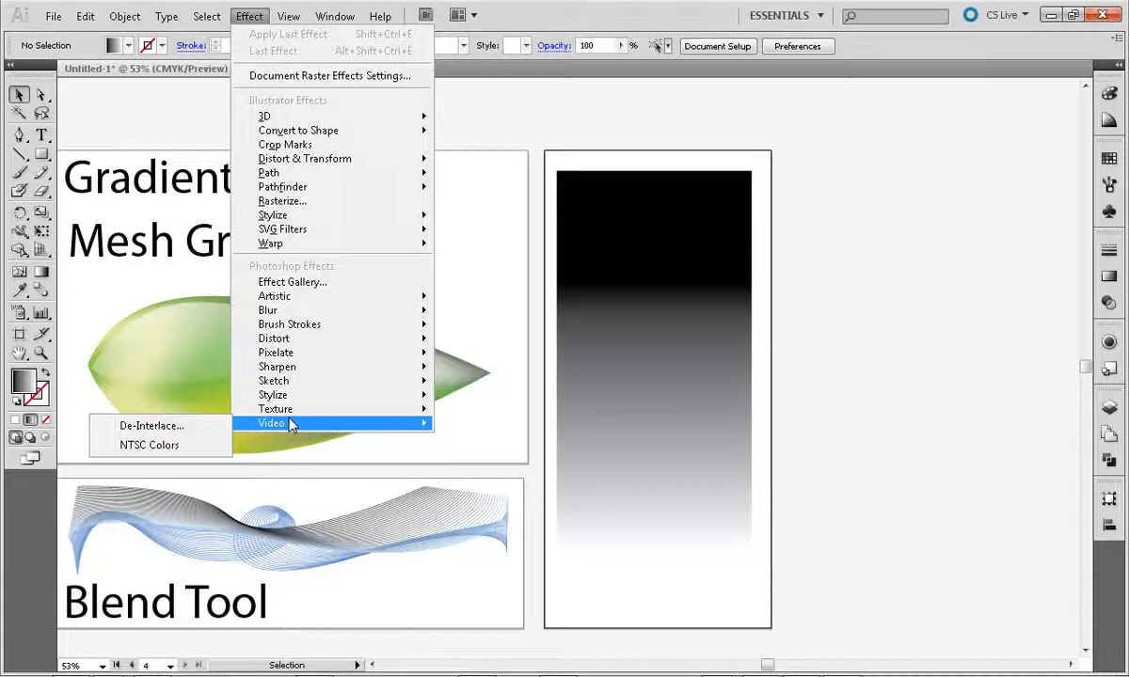
click(734, 324)
Step: Select the gradient rectangle together with the upright leaf beneath it and make an opacity mask from them
drag(840, 178, 613, 484)
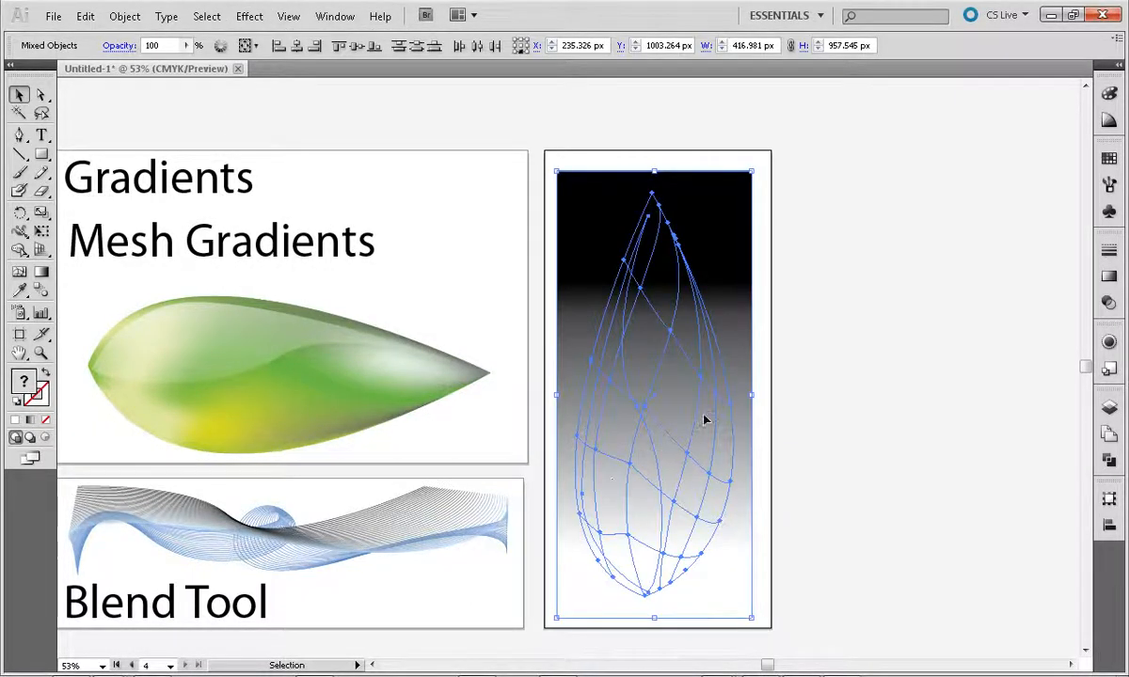
click(1108, 277)
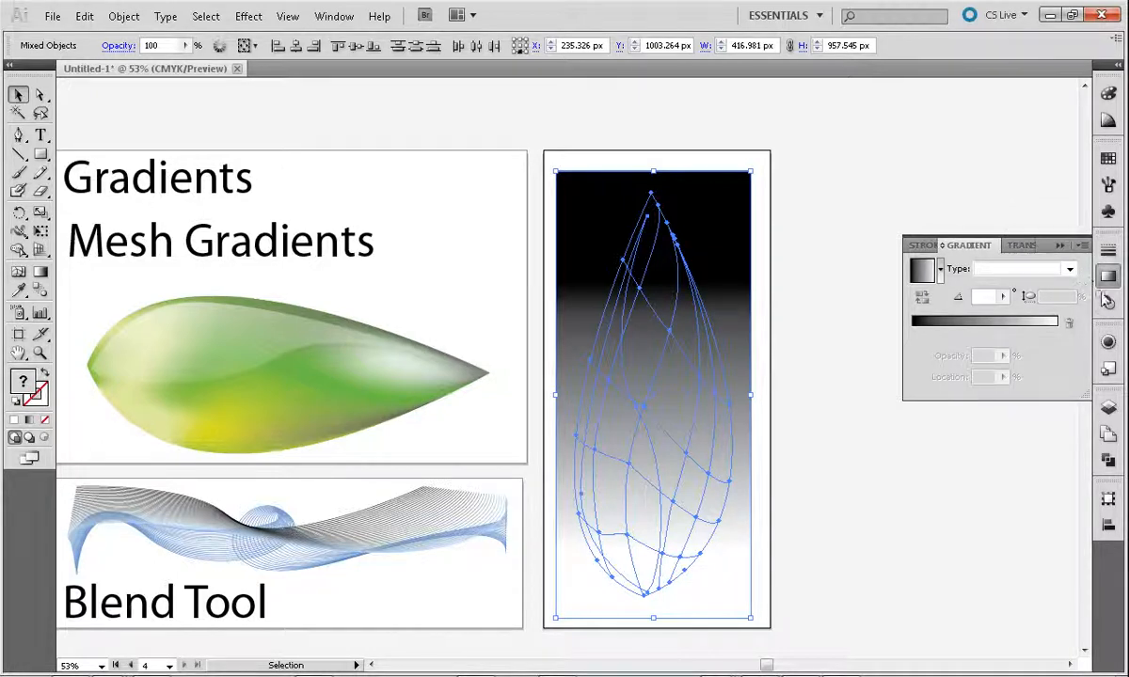
click(1021, 245)
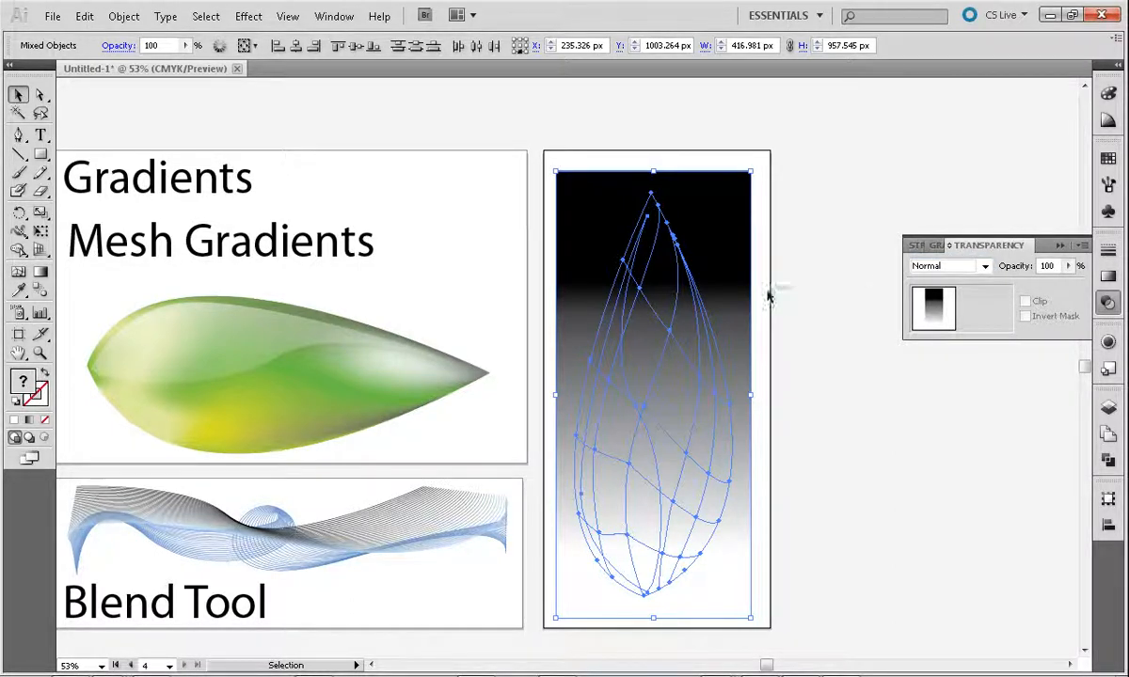
click(1083, 247)
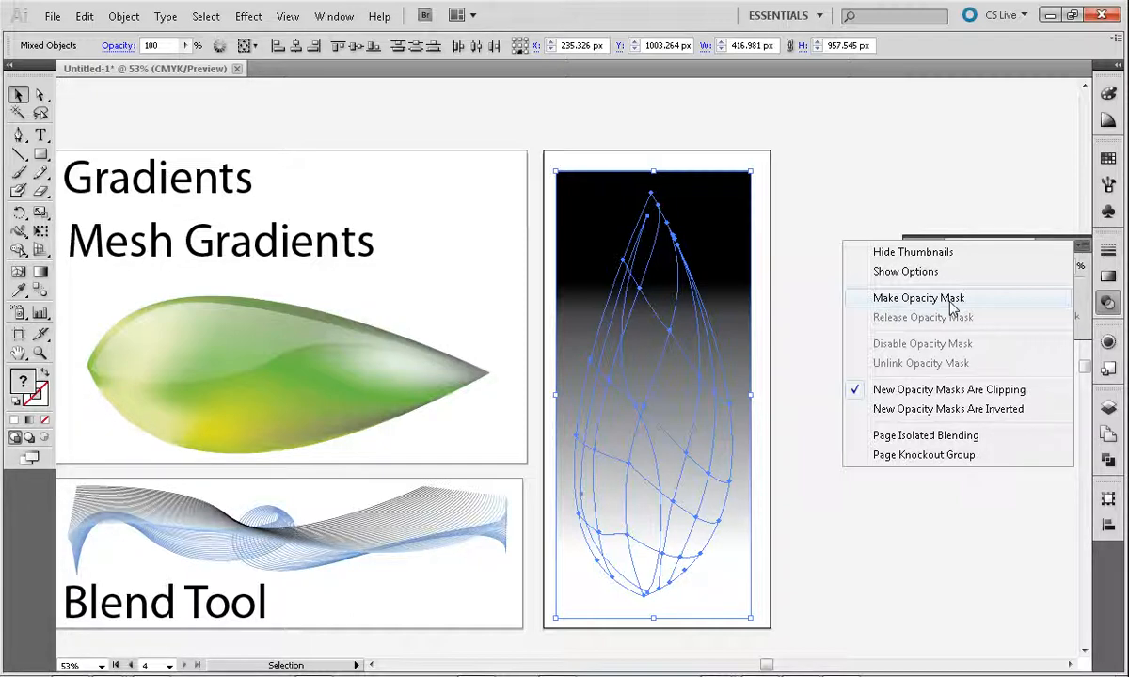
click(952, 299)
click(754, 348)
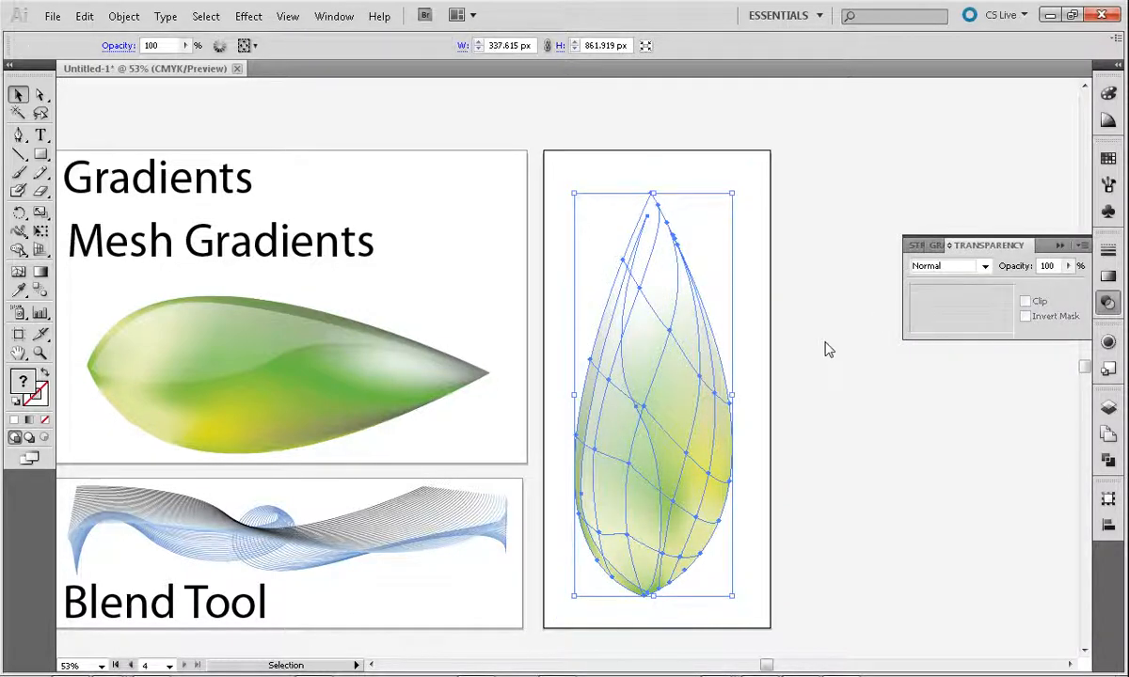
Step: Enter the masked leaf's opacity mask, test selecting other objects on the page, and return to editing the artwork
click(698, 416)
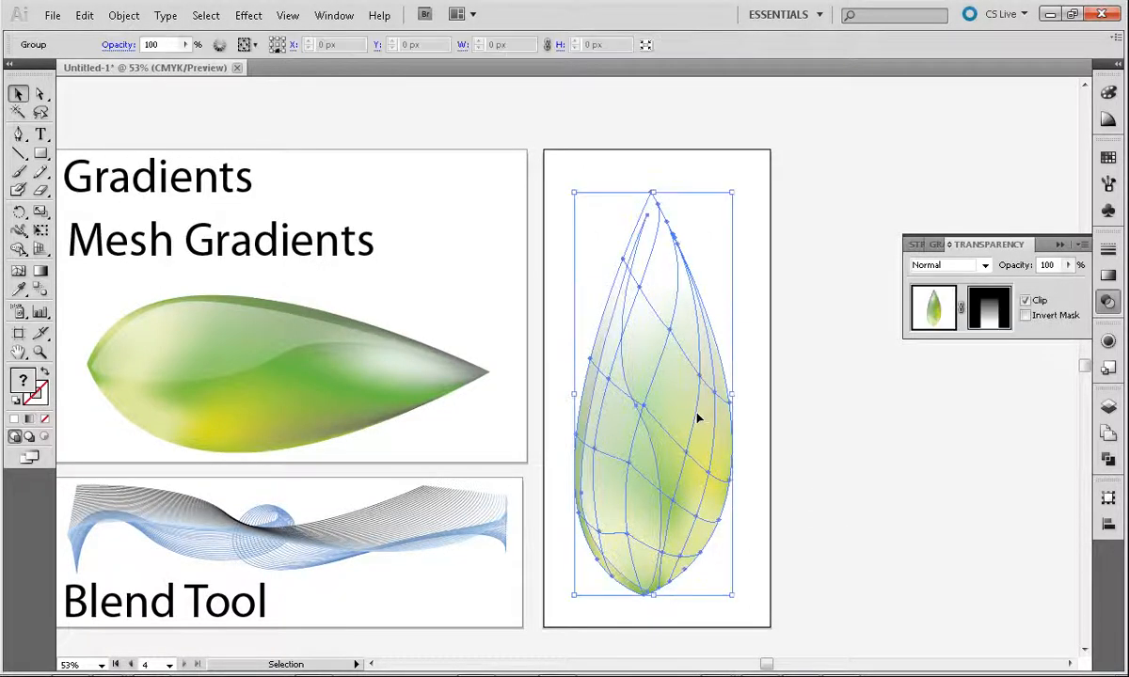
click(979, 313)
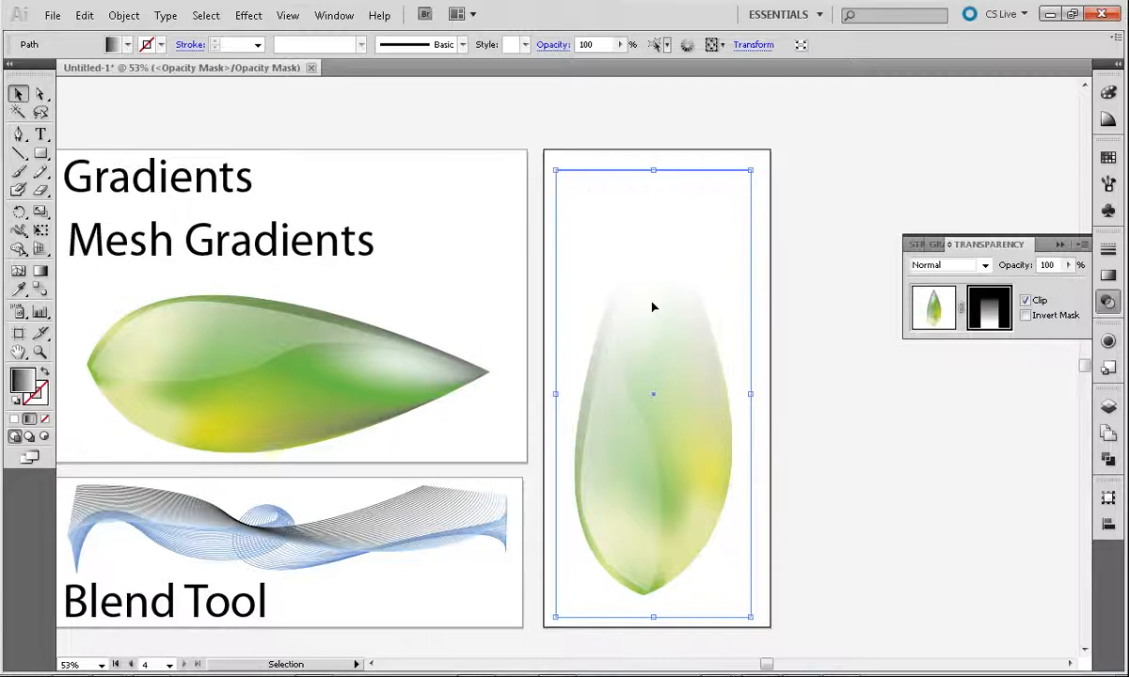
click(789, 378)
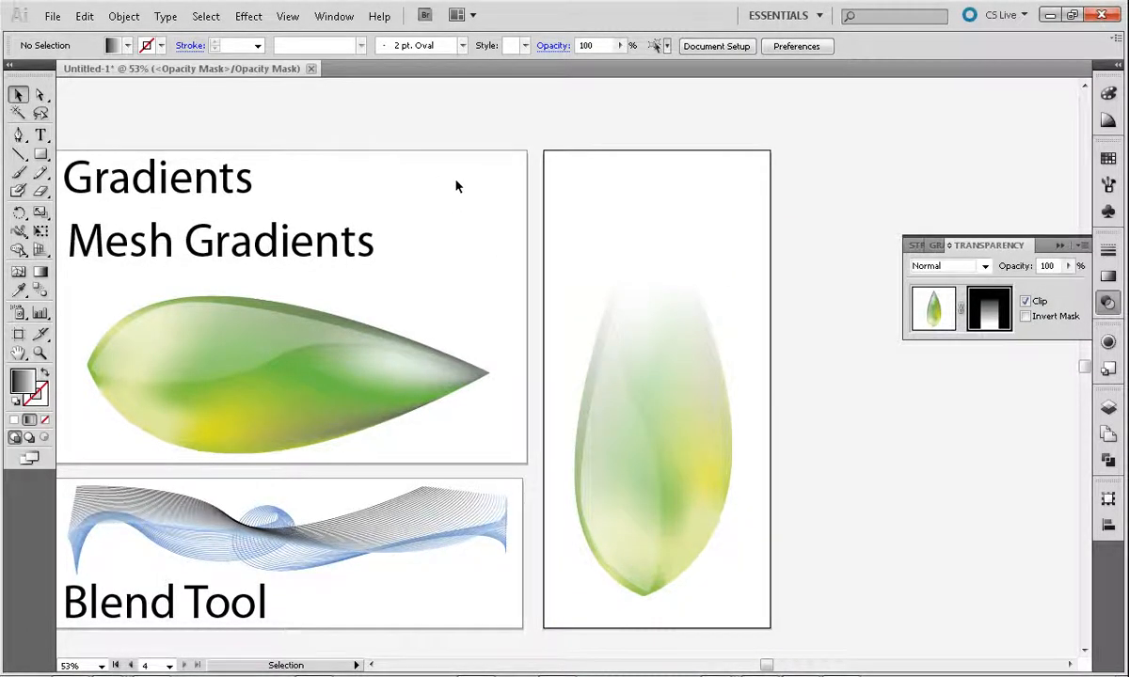
click(301, 343)
drag(269, 233, 418, 281)
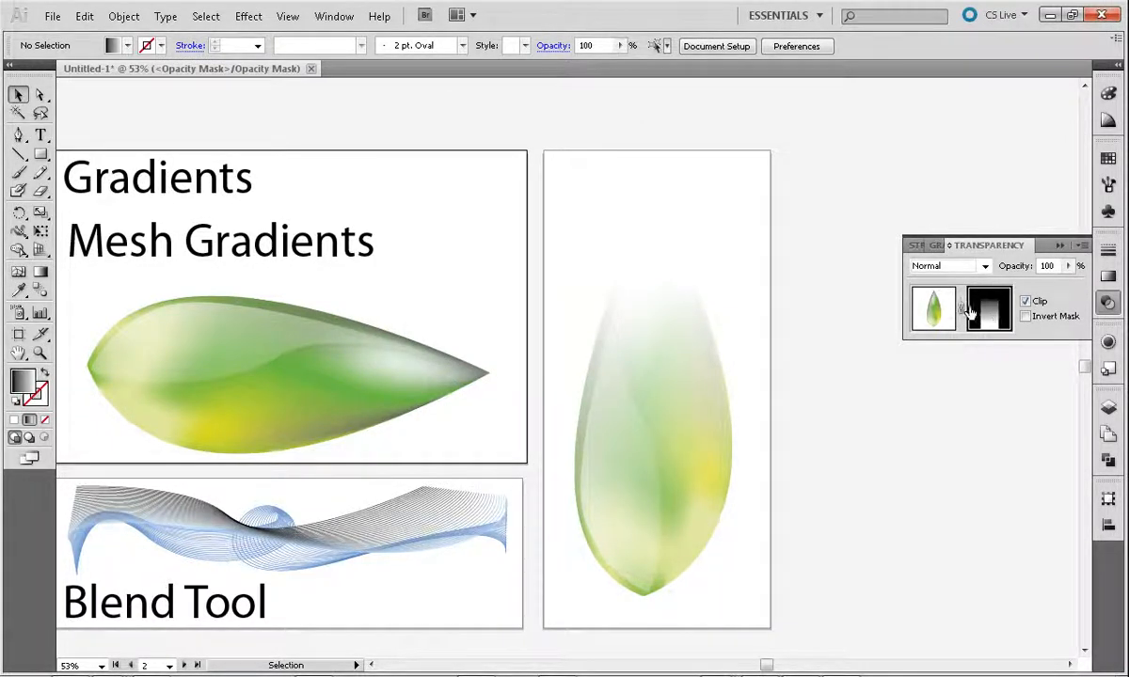
click(925, 306)
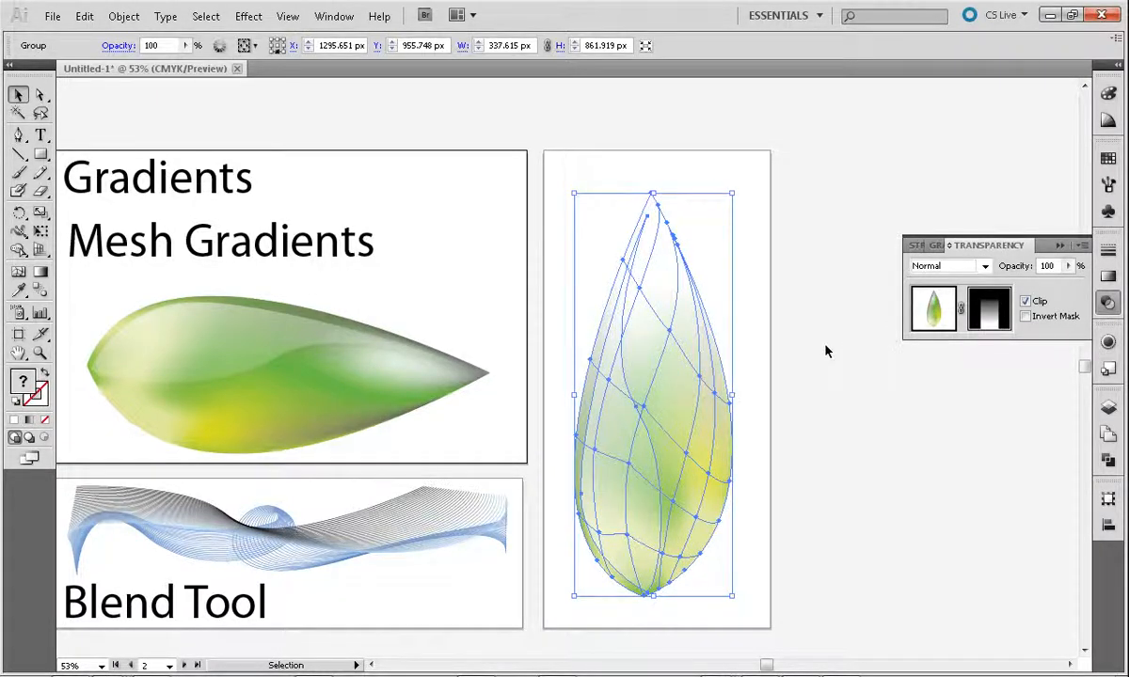
Step: Check that the horizontal leaf and the masked leaf can be selected outside mask editing, leaving nothing selected
click(407, 368)
click(781, 213)
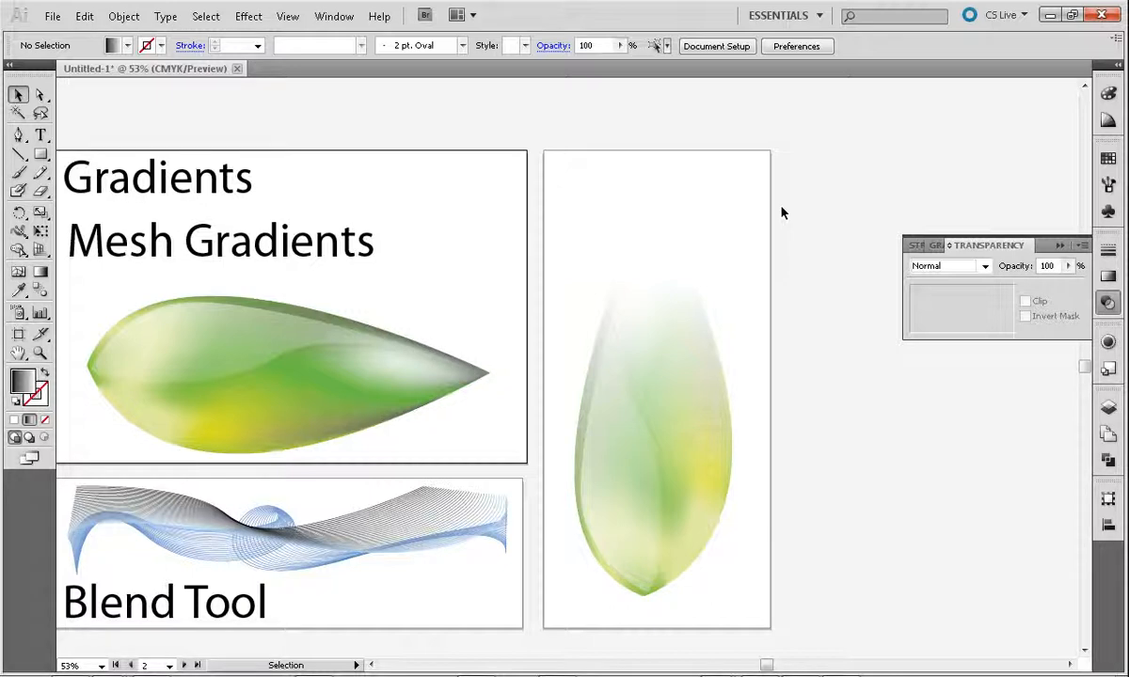
click(638, 358)
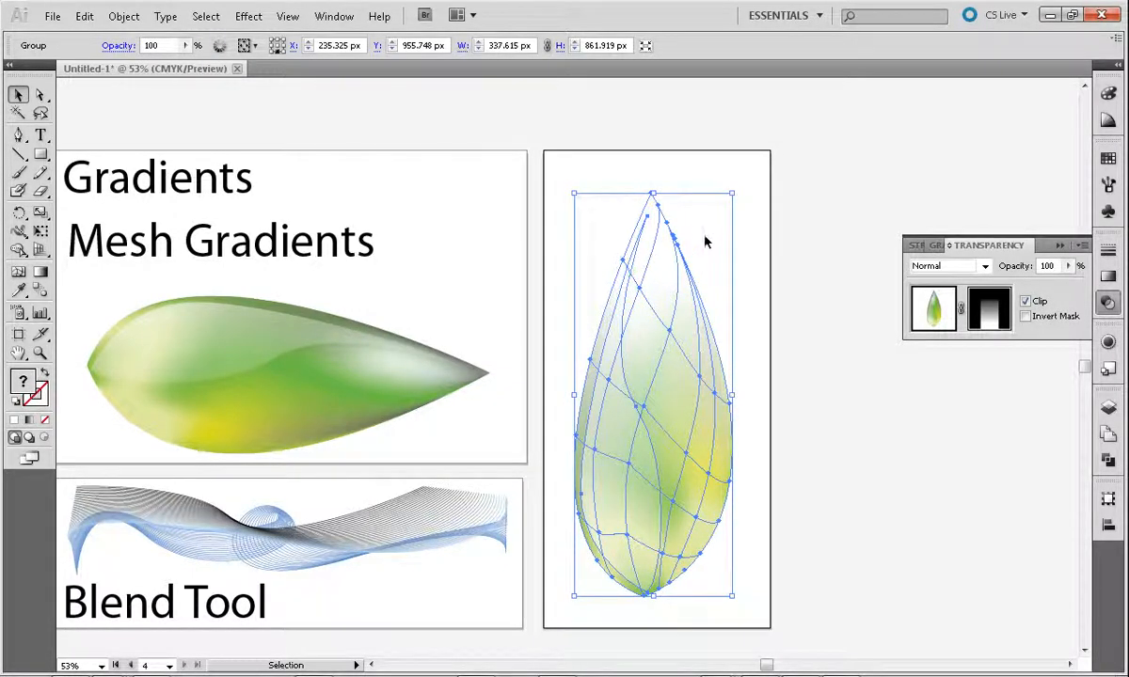
click(567, 282)
key(space)
drag(544, 368, 617, 352)
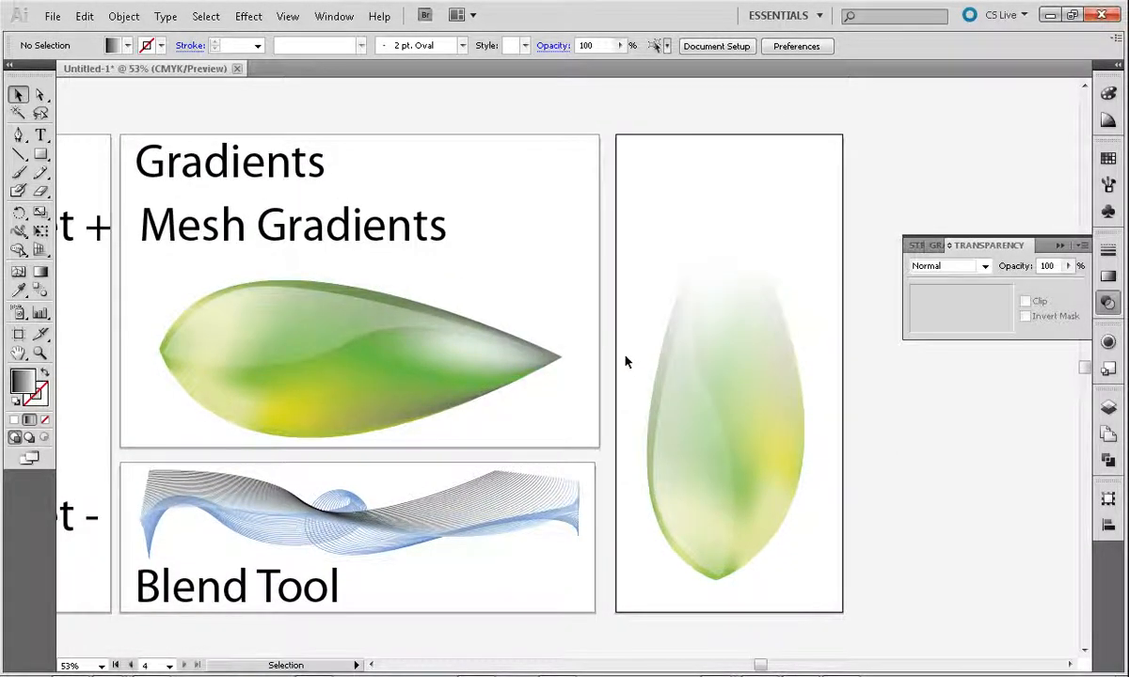
key(space)
drag(625, 355, 582, 365)
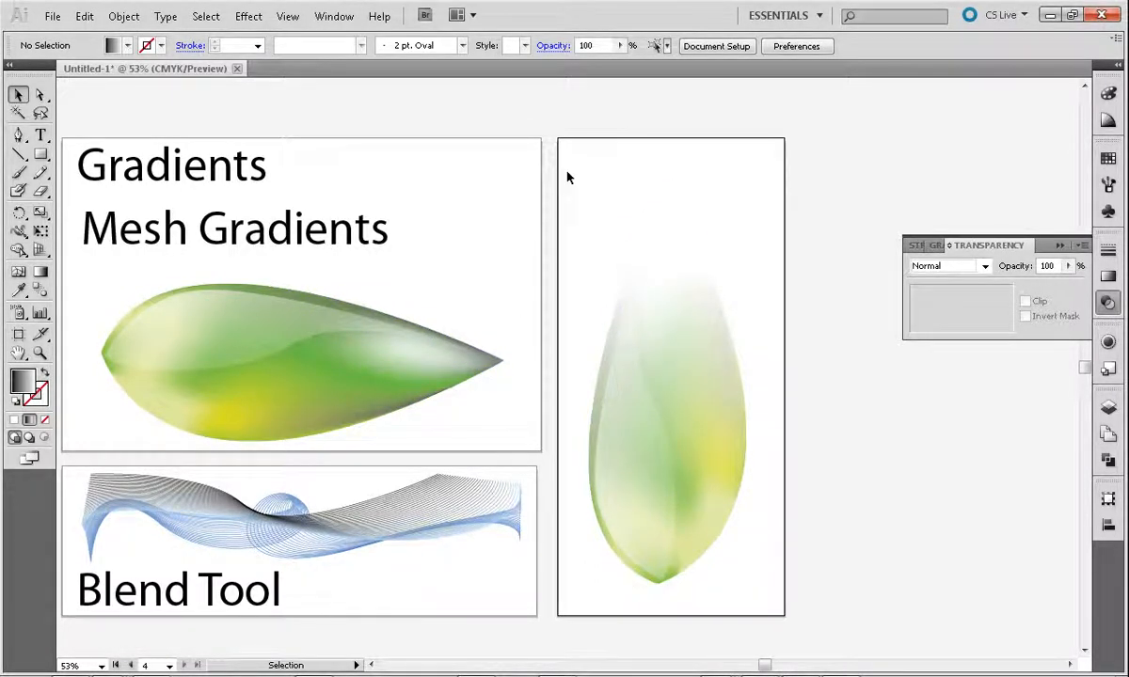
Step: Copy the "Gradients" heading onto the tall artboard above the masked leaf and change its text to "Transparency"
key(t)
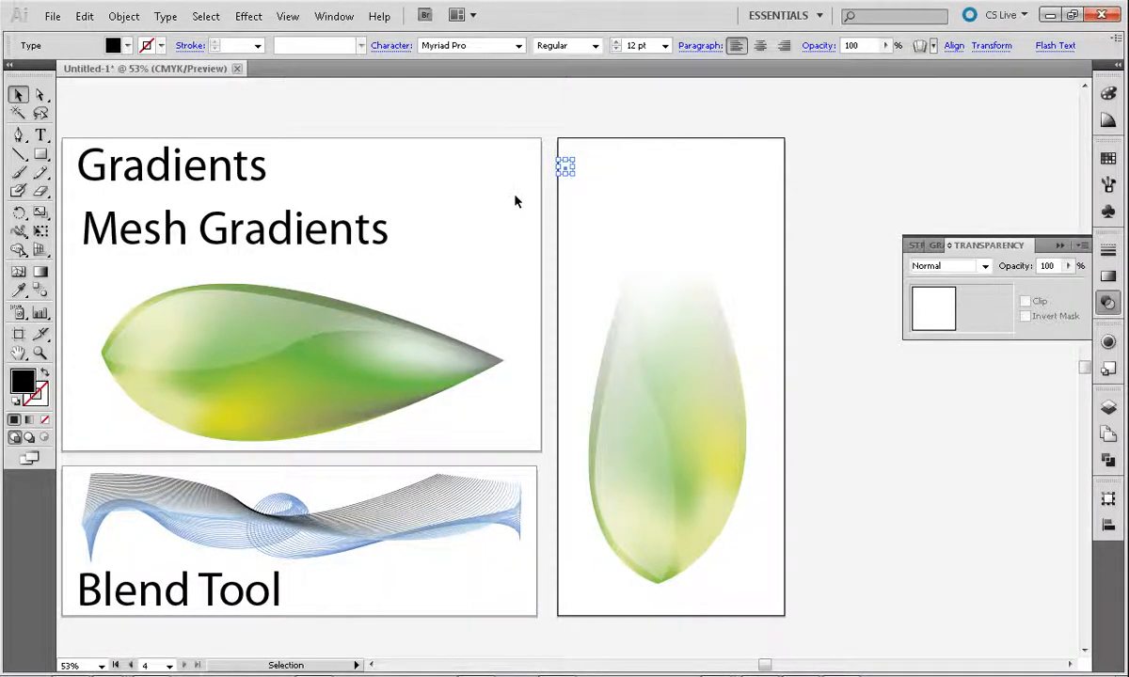
key(v)
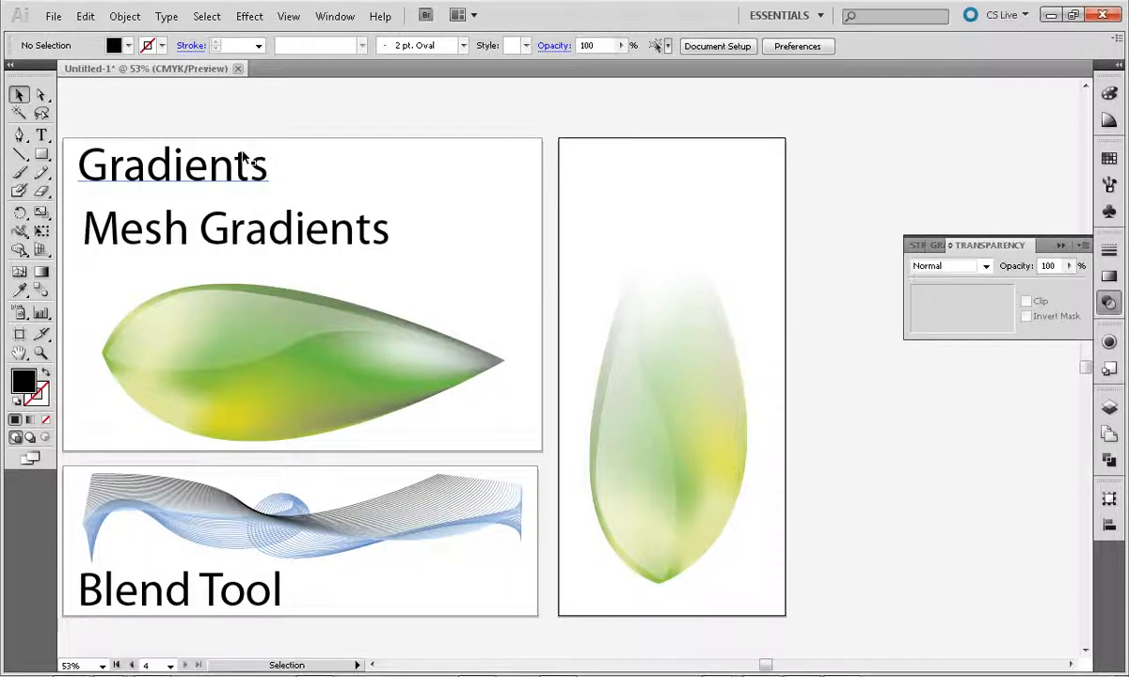
drag(241, 166, 733, 162)
key(t)
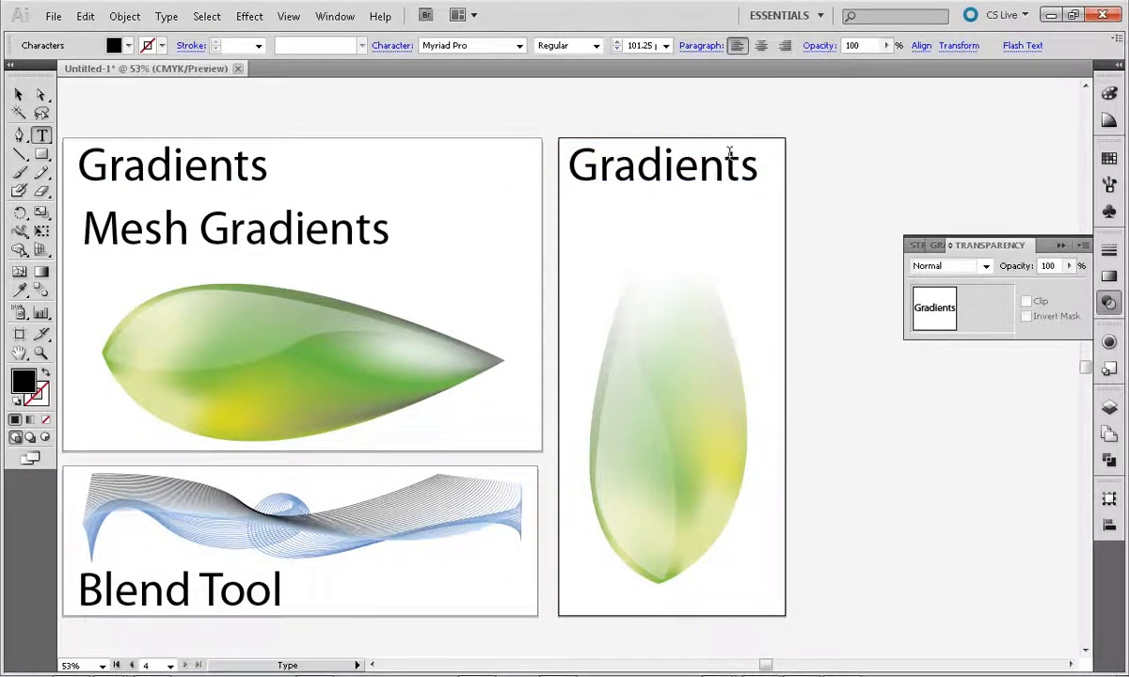
double_click(731, 156)
text(Tran)
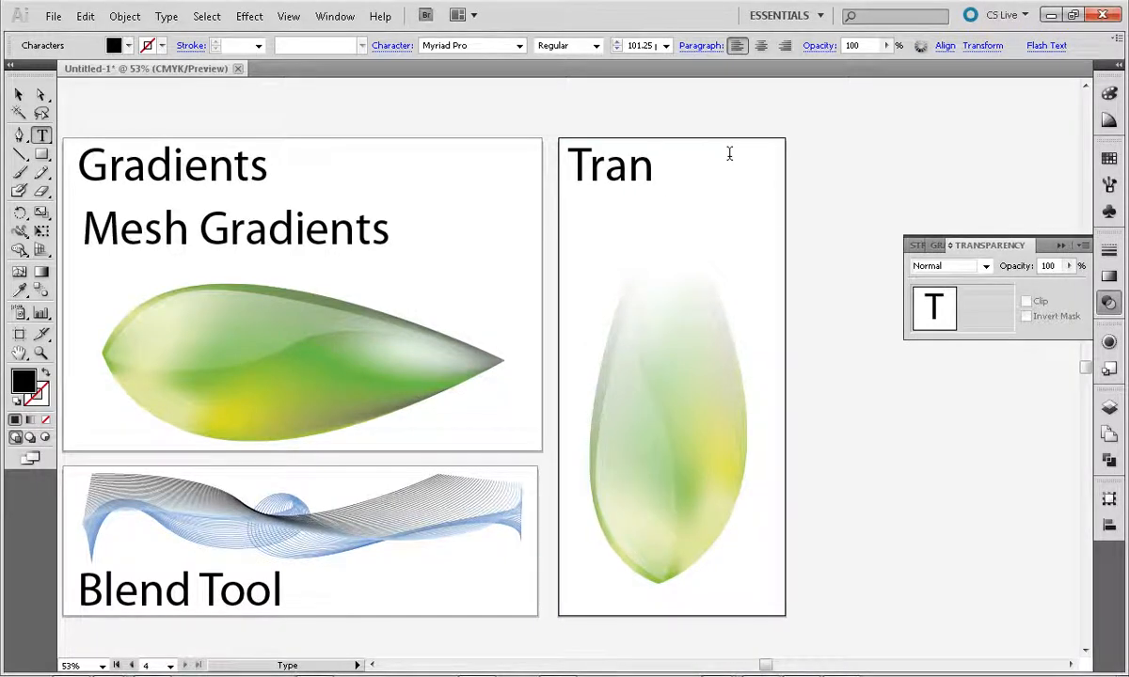
text(sparency)
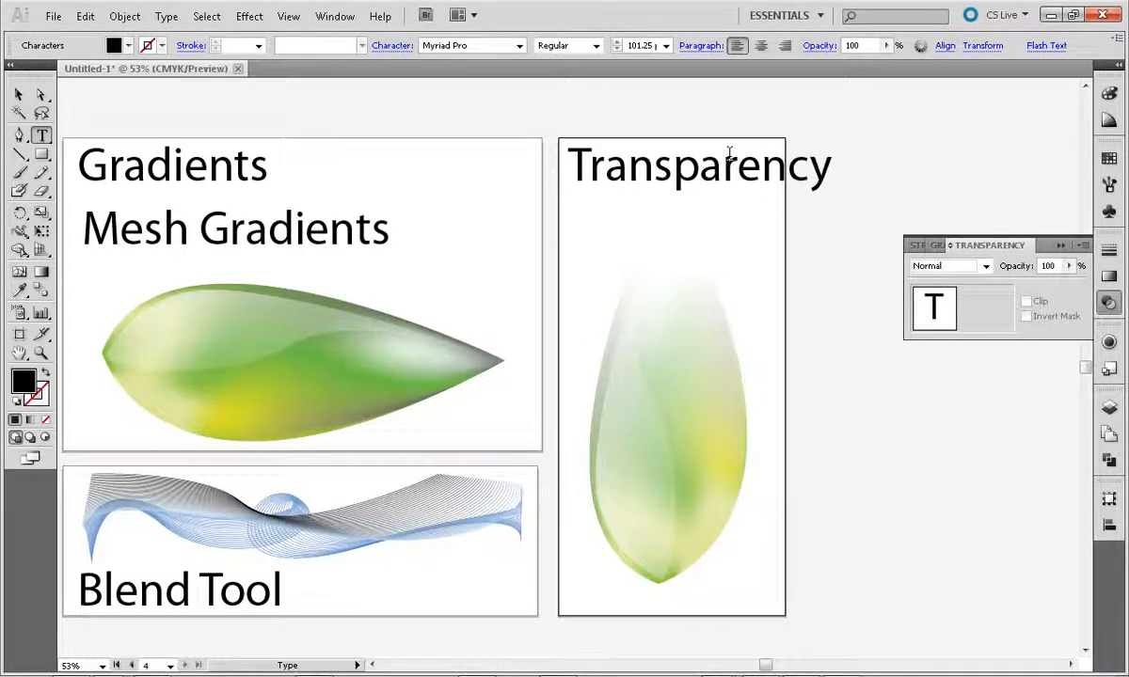
Step: Scale the "Transparency" heading down to fit the tall artboard's width and shift it slightly upward
click(19, 94)
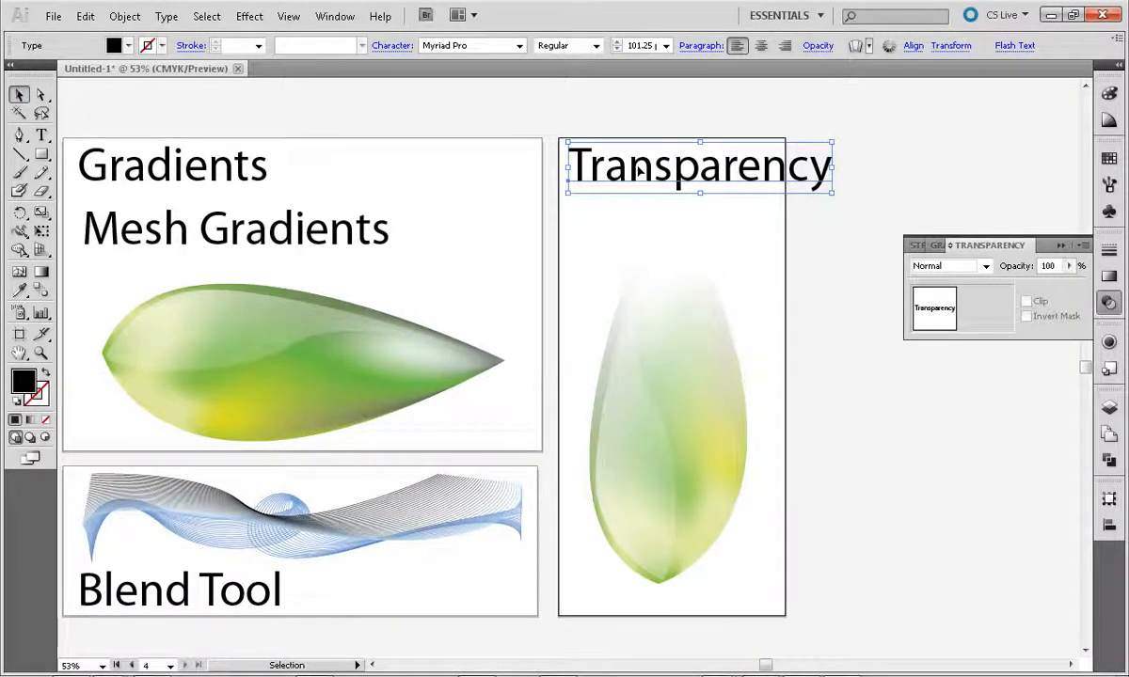
drag(833, 149, 765, 153)
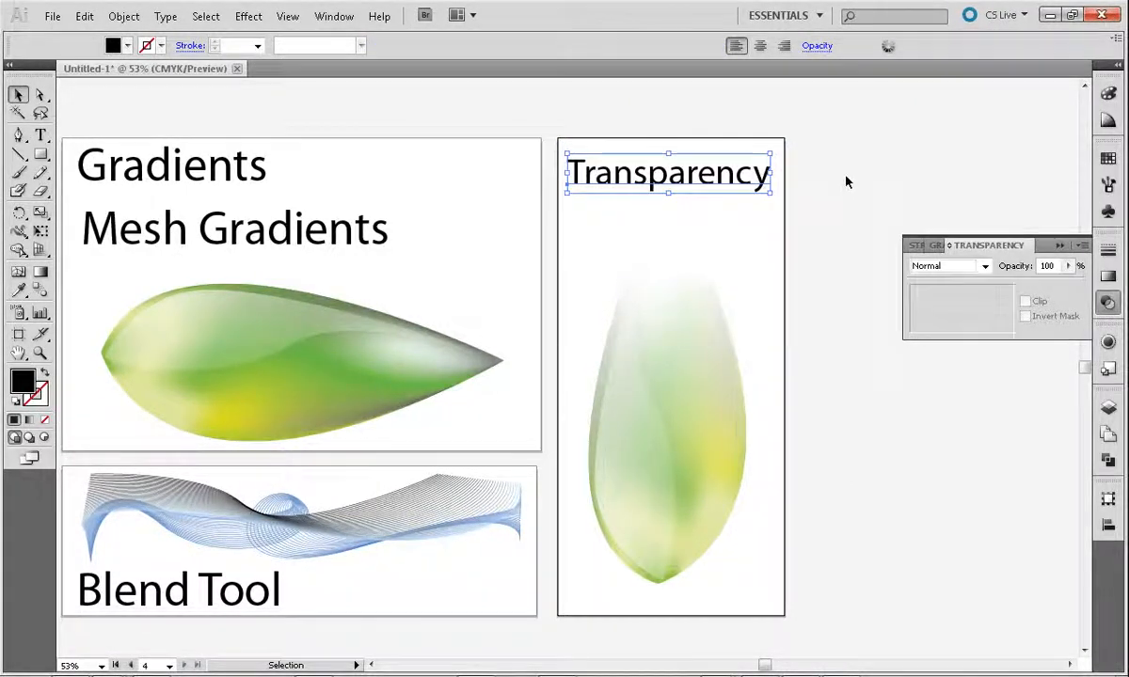
click(844, 179)
drag(750, 167, 750, 168)
click(882, 174)
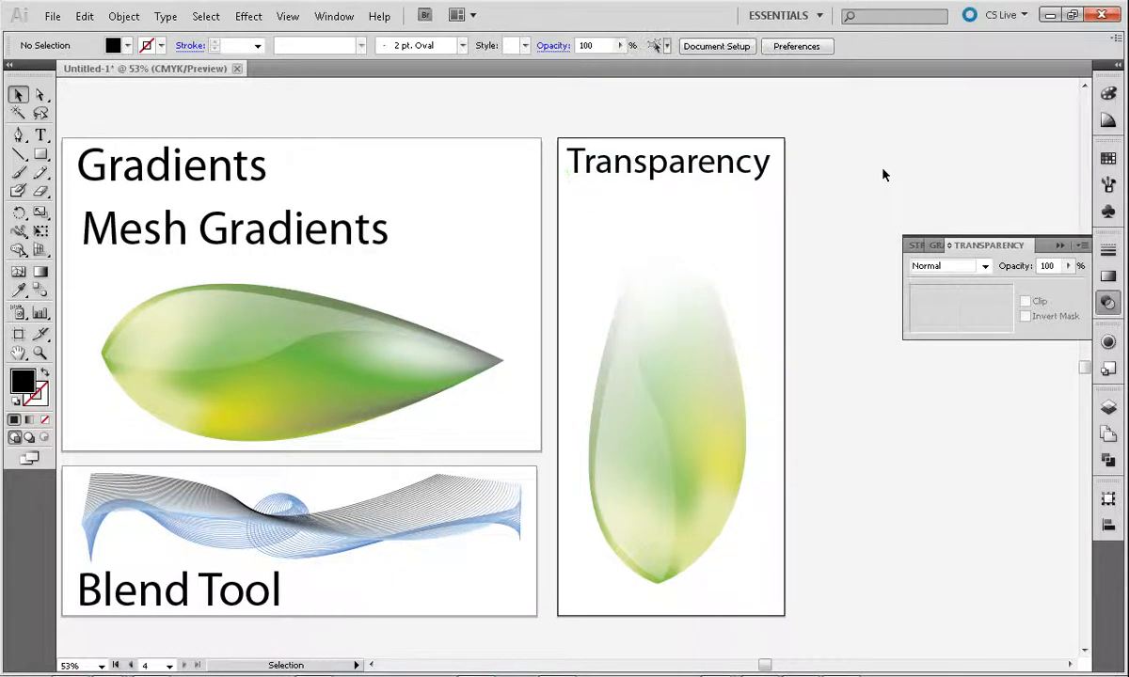
Step: Draw a new artboard of about 691 by 670 px beside the Transparency artboard, aligned with its upper edge
drag(857, 212, 585, 199)
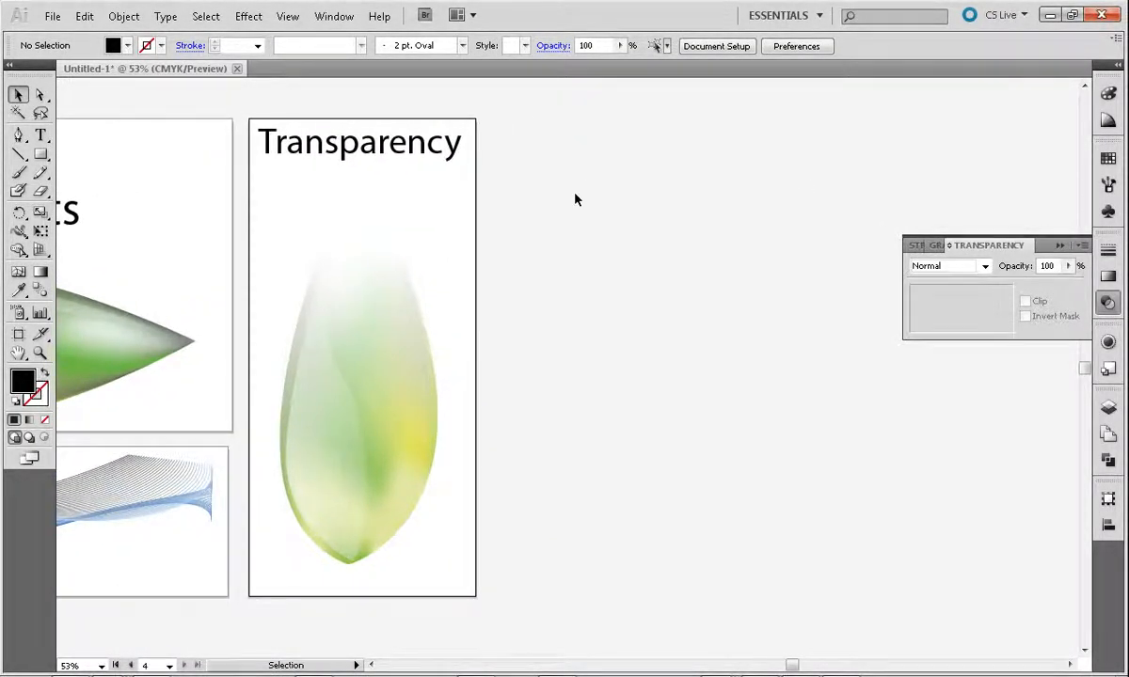
click(20, 334)
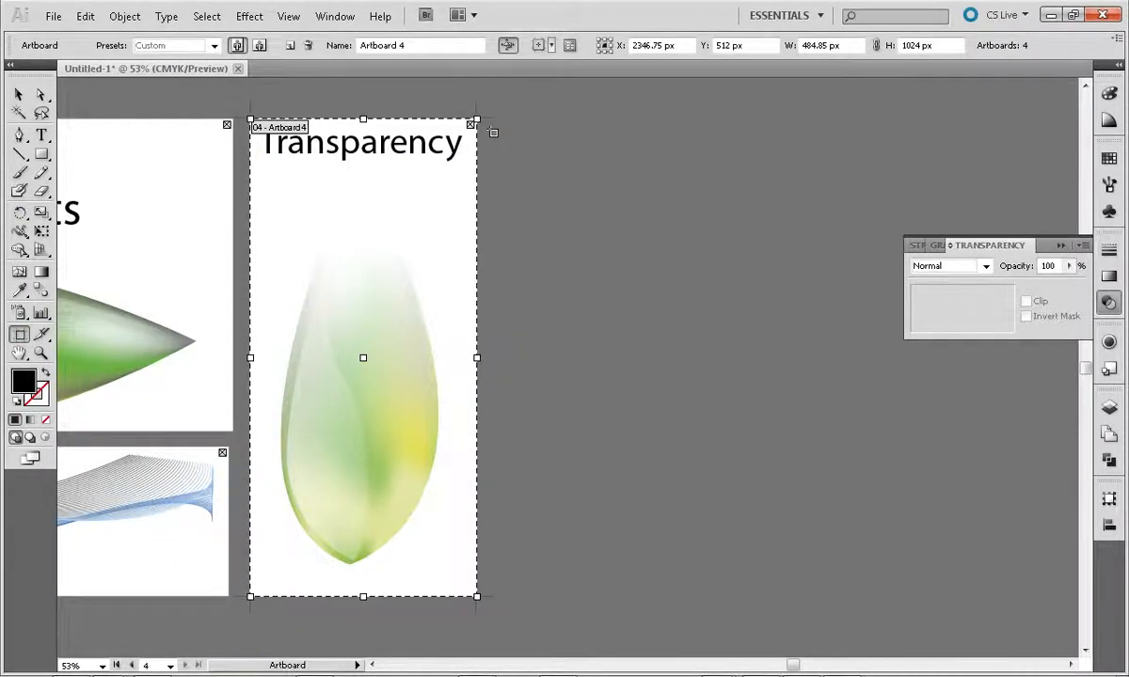
drag(494, 121, 814, 431)
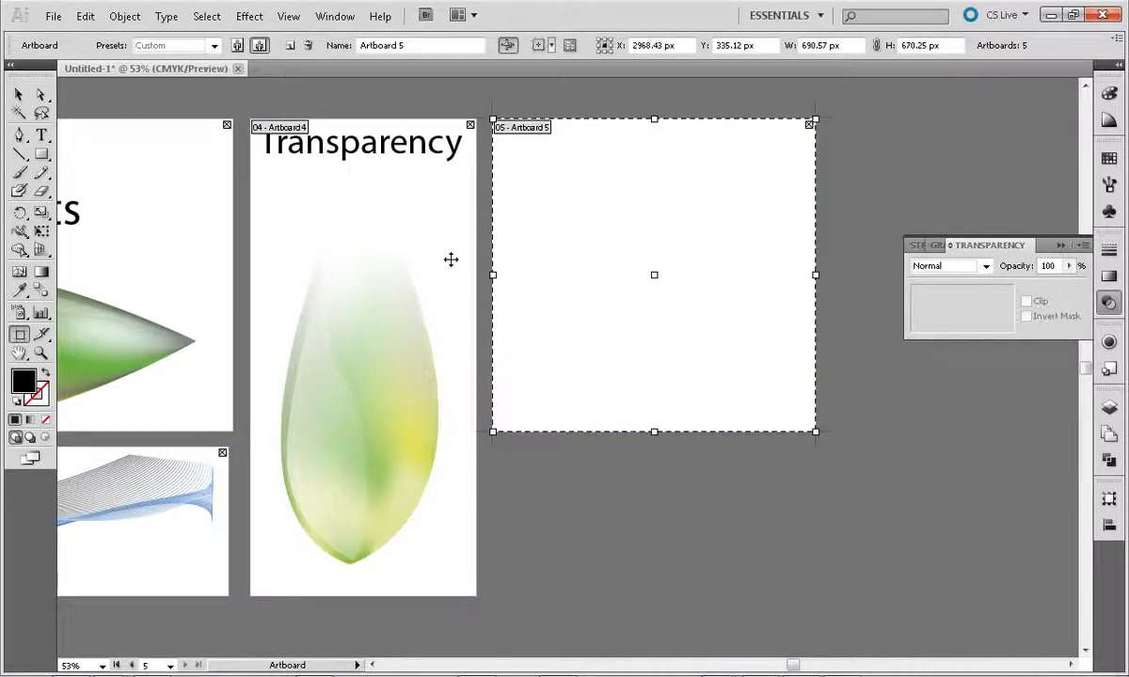
click(19, 95)
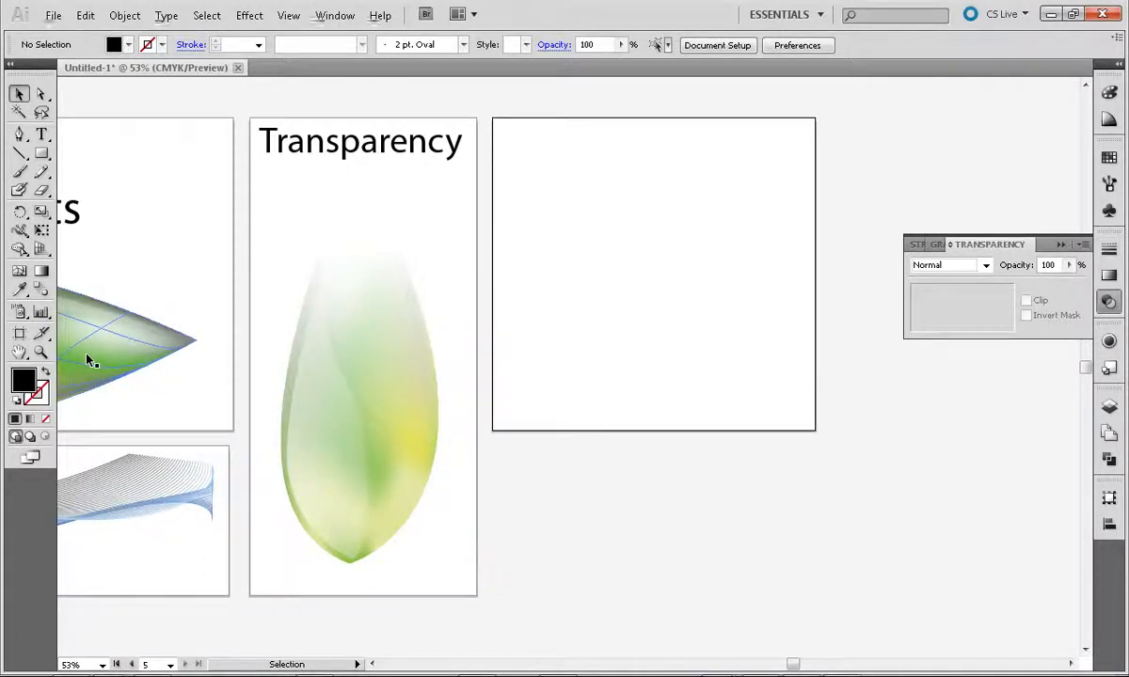
Step: Copy the horizontal mesh-gradient leaf onto the new artboard, scale it down to fit, and position it in the upper half
drag(104, 355, 789, 264)
drag(882, 178, 744, 221)
click(678, 384)
drag(593, 310, 652, 283)
click(614, 398)
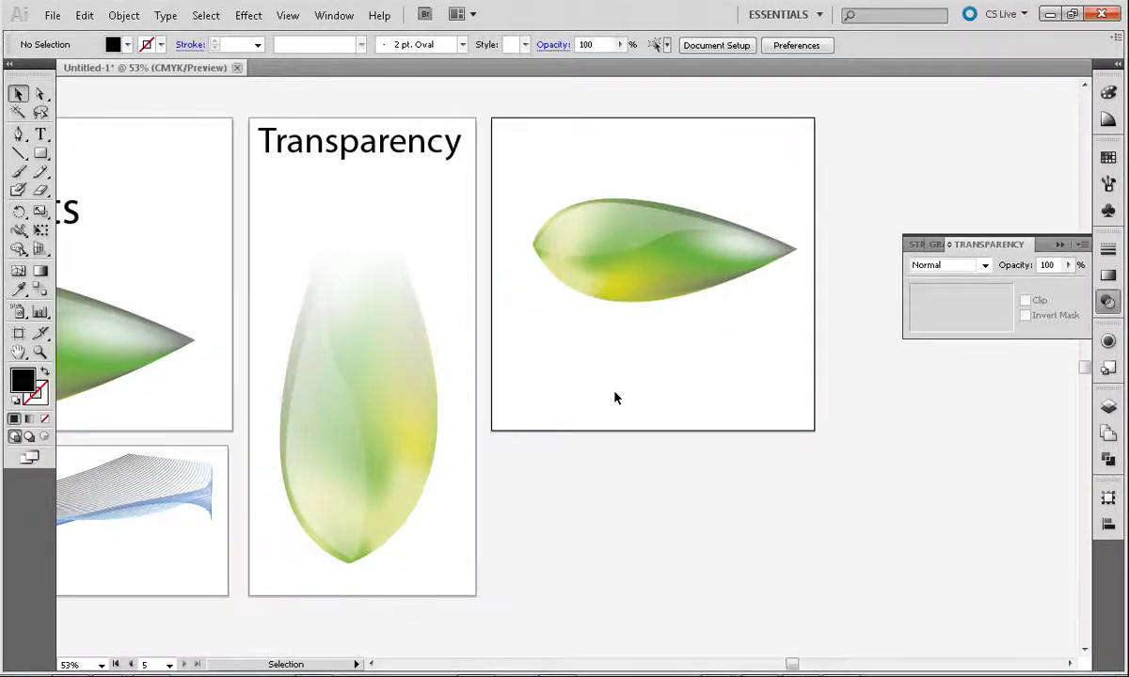
Step: Draw an open wavy Pen path along the copied leaf's upper edge and swap its fill and stroke, leaving no fill
key(p)
drag(520, 247, 852, 199)
key(shift+Up)
key(shift+Up)
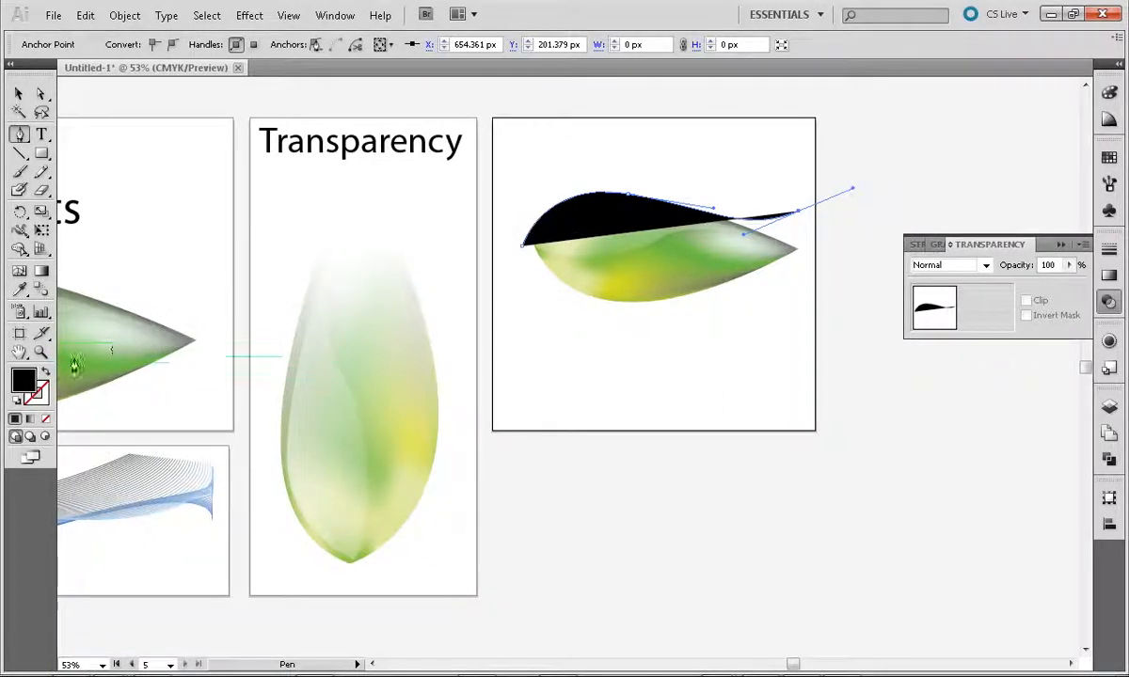
click(44, 373)
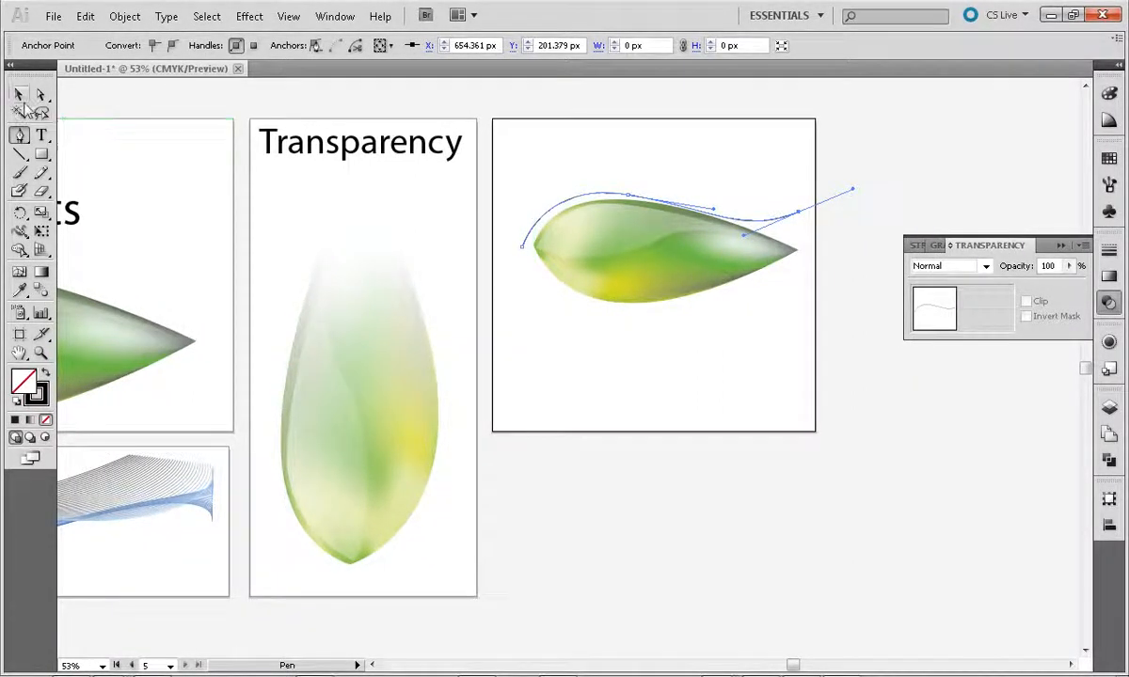
click(19, 95)
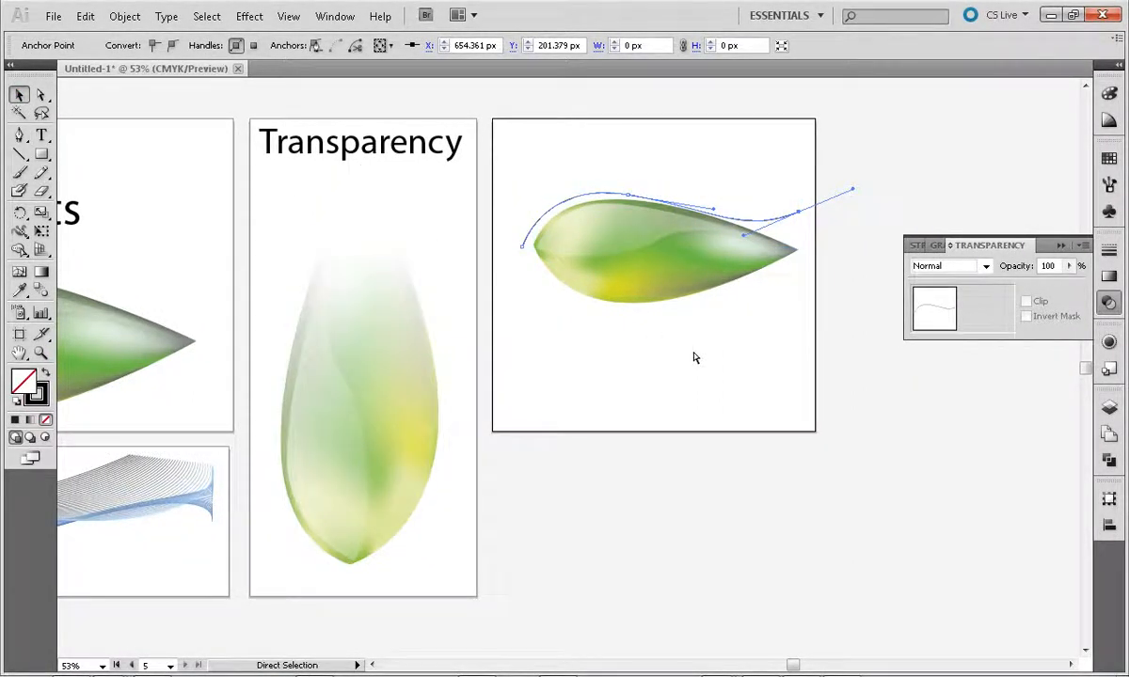
Step: Draw an open curved Pen path following the leaf's lower edge, from beyond its blunt end toward its pointed tip
key(ctrl+1)
key(ctrl+plus)
drag(694, 356, 361, 626)
click(597, 514)
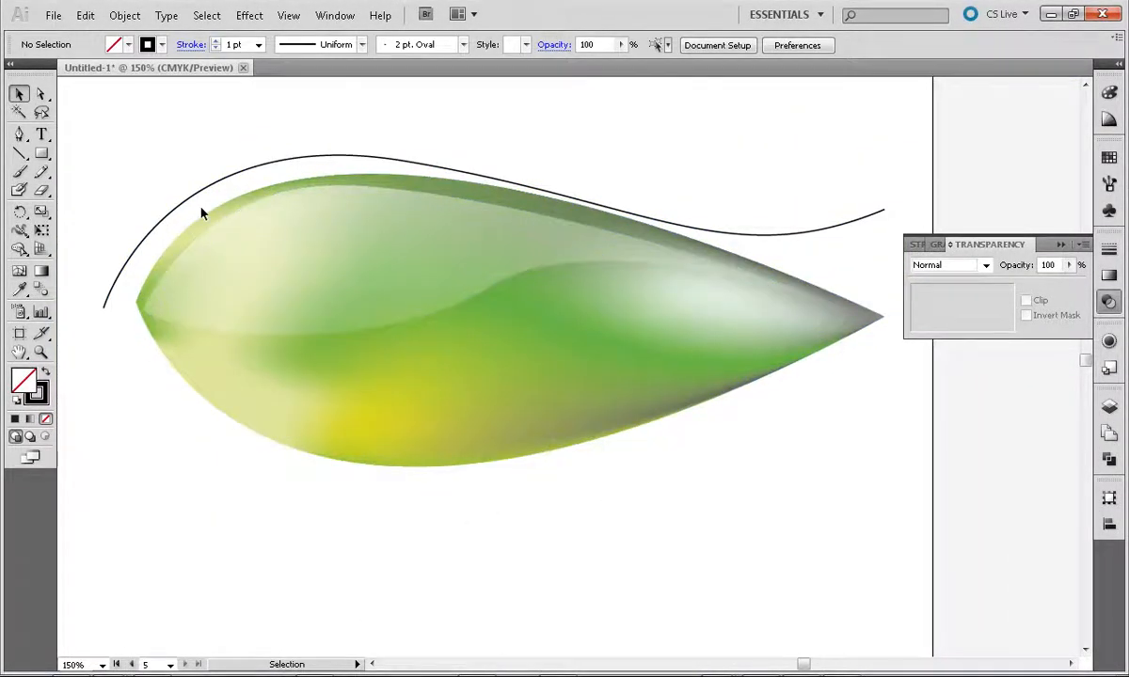
key(p)
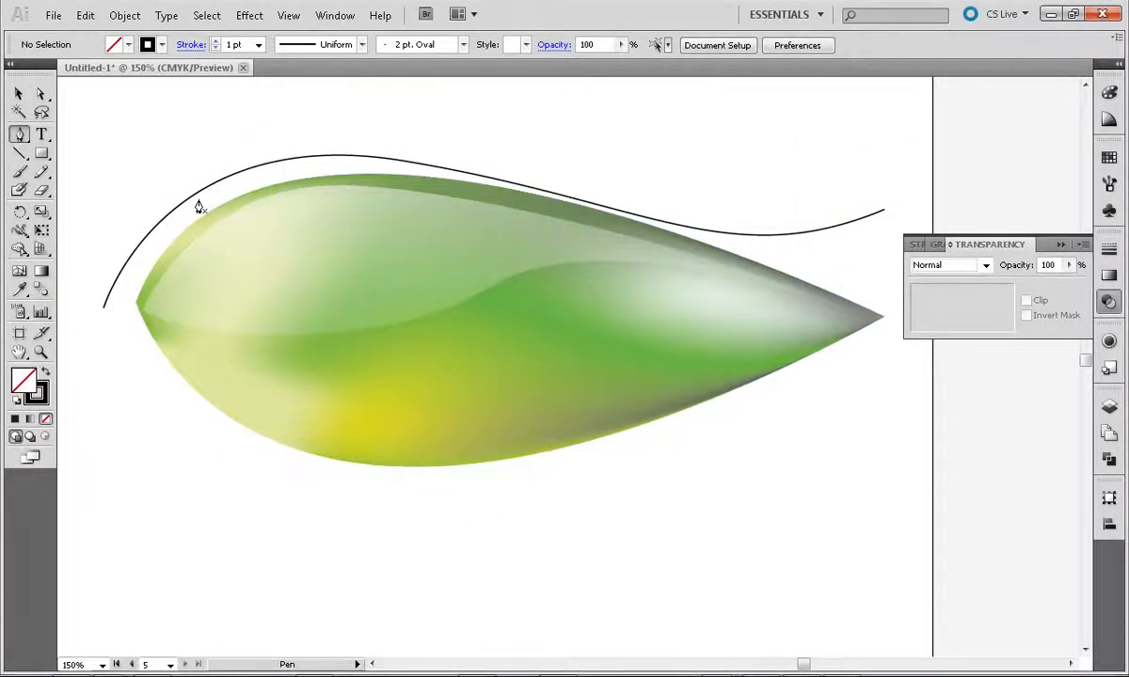
click(81, 289)
drag(120, 331, 152, 423)
drag(659, 454, 969, 339)
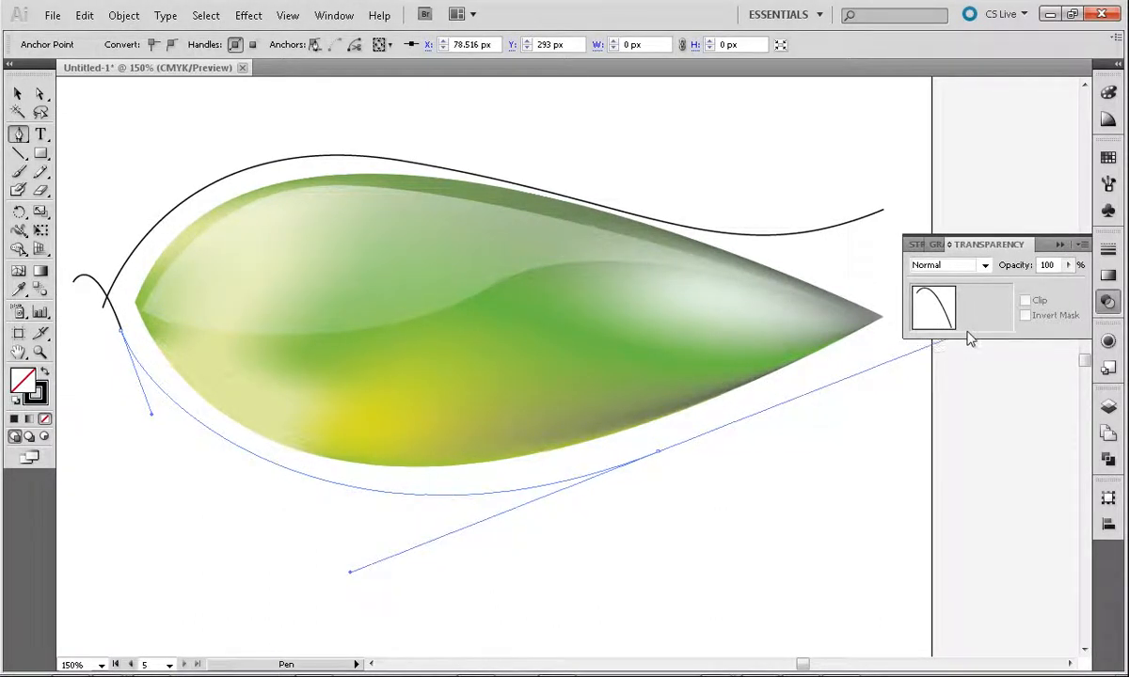
click(797, 430)
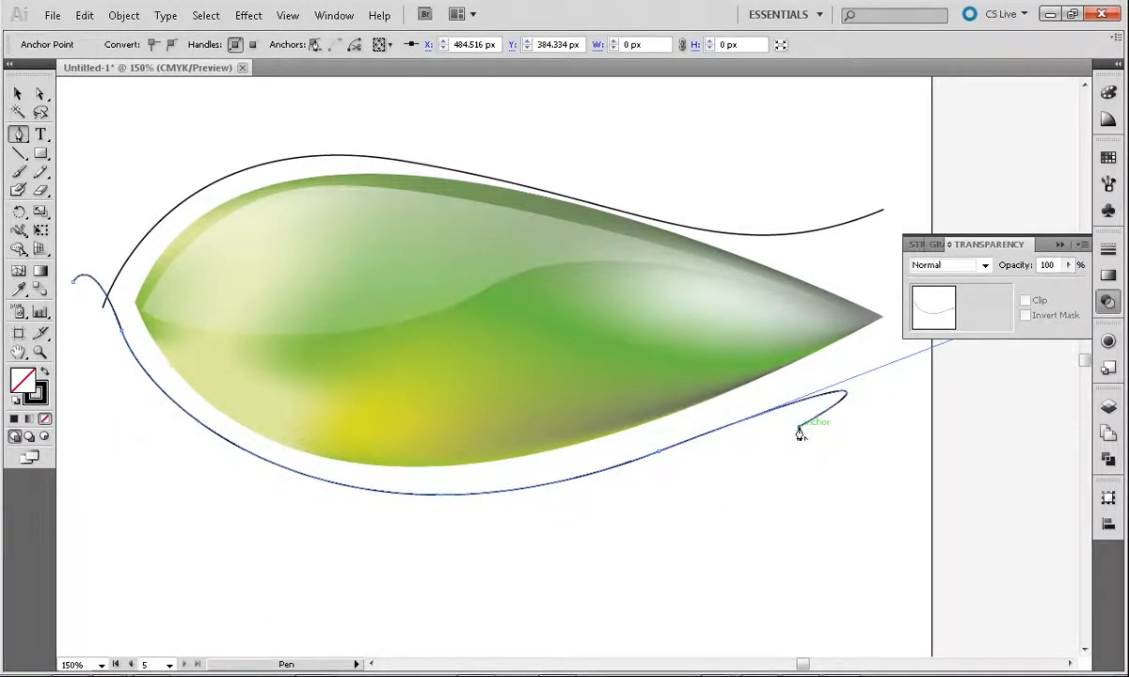
Step: Collapse the Transparency panel and reshape the lower path's final segment into a smooth end near the leaf's pointed tip
key(a)
click(798, 429)
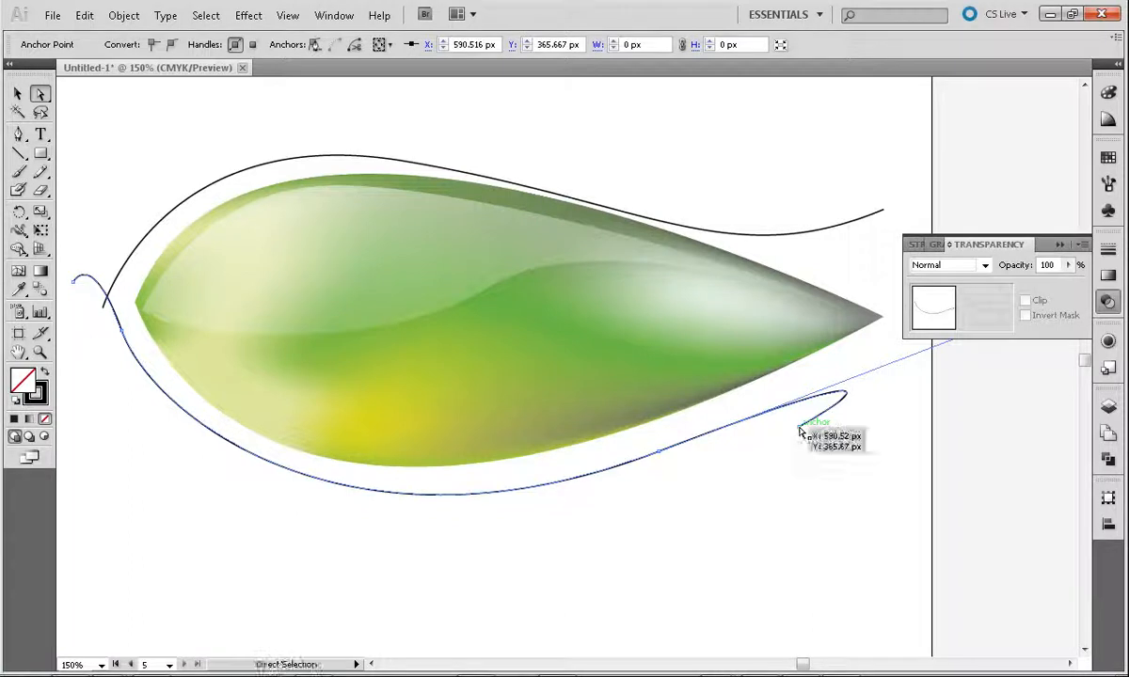
click(1060, 244)
drag(972, 331, 806, 383)
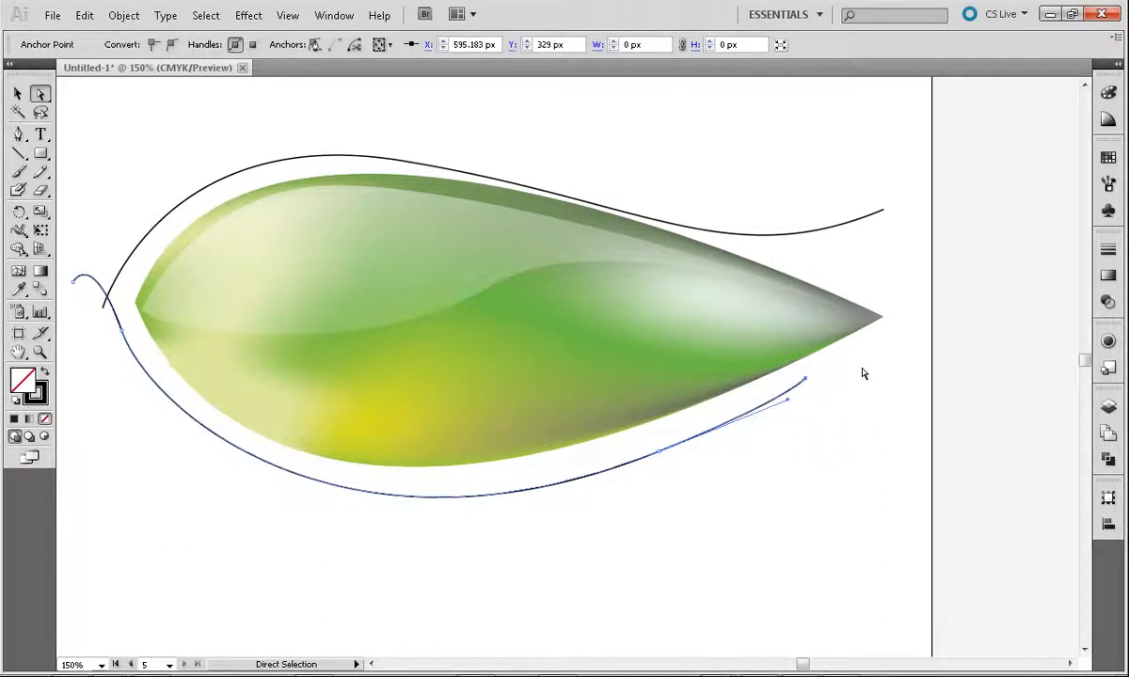
click(862, 373)
Step: Draw an open Pen path lengthwise across the leaf's middle, with a rounded loop near the centre
key(p)
drag(904, 244, 345, 223)
drag(548, 329, 504, 410)
drag(106, 299, 334, 355)
key(m)
drag(710, 349, 501, 346)
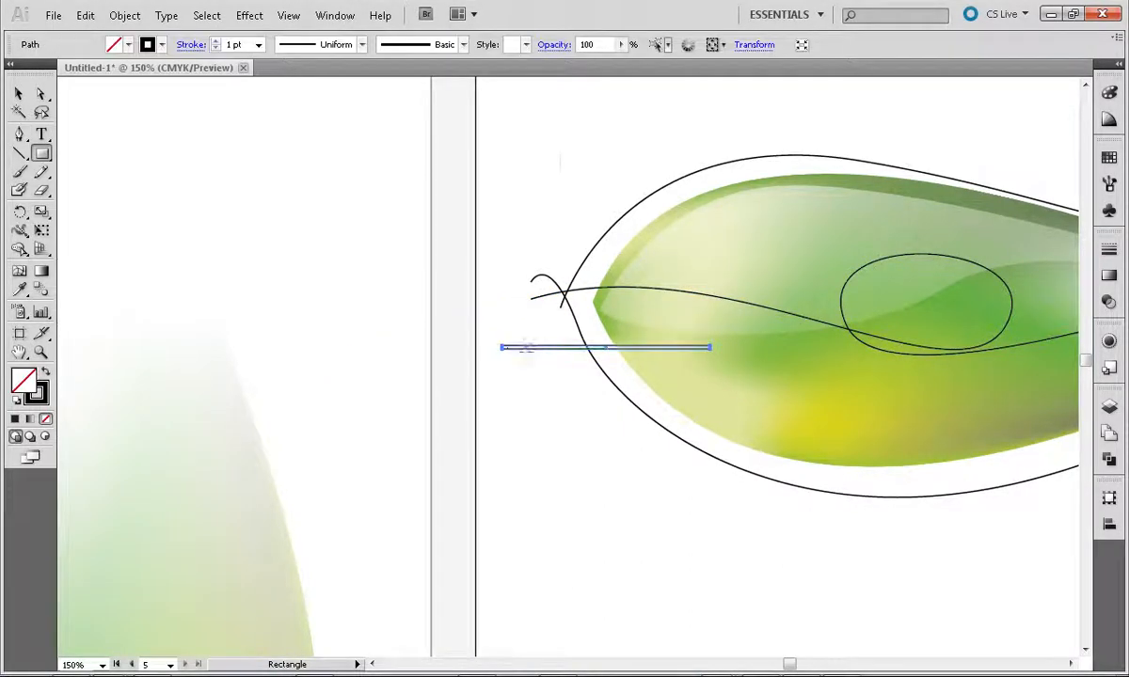
key(ctrl+z)
Step: Give the upper curve a dark green stroke sampled from the leaf's upper edge, with no fill
key(n)
drag(788, 481, 474, 484)
key(v)
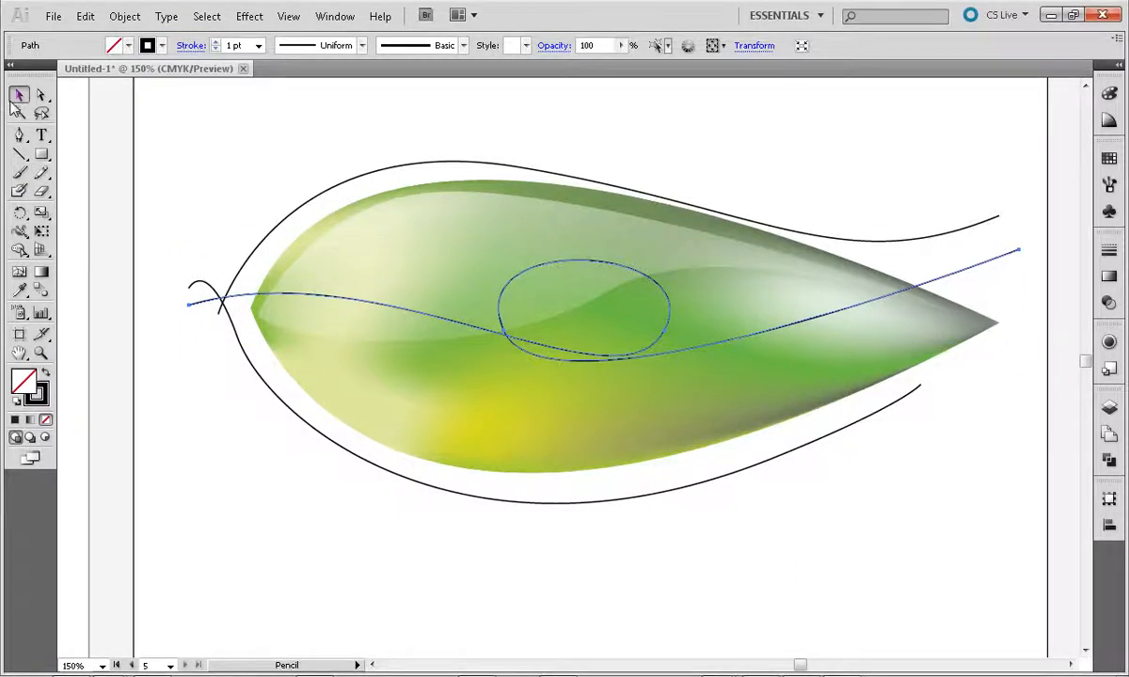
click(182, 111)
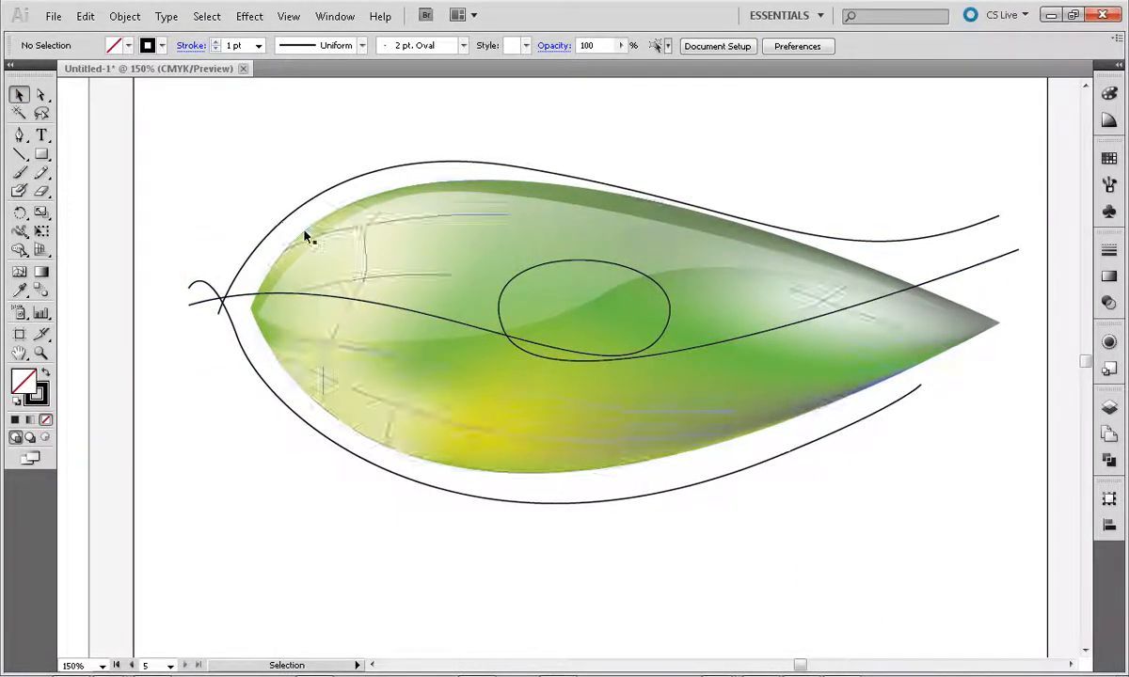
click(336, 186)
key(i)
click(488, 178)
click(500, 176)
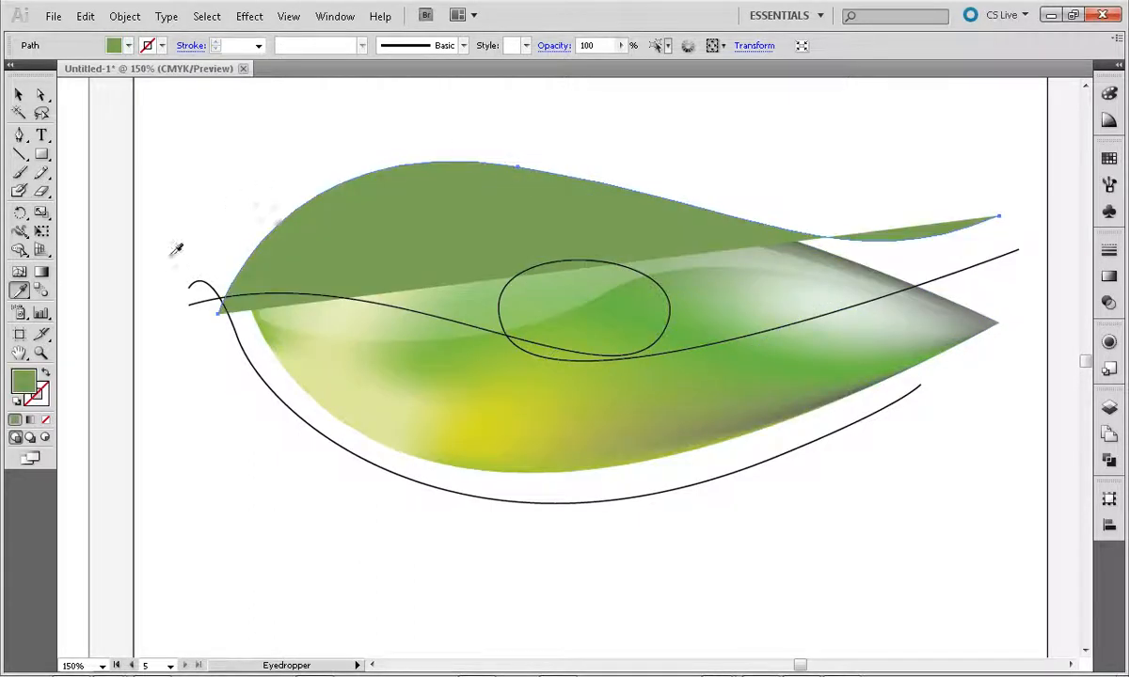
click(45, 375)
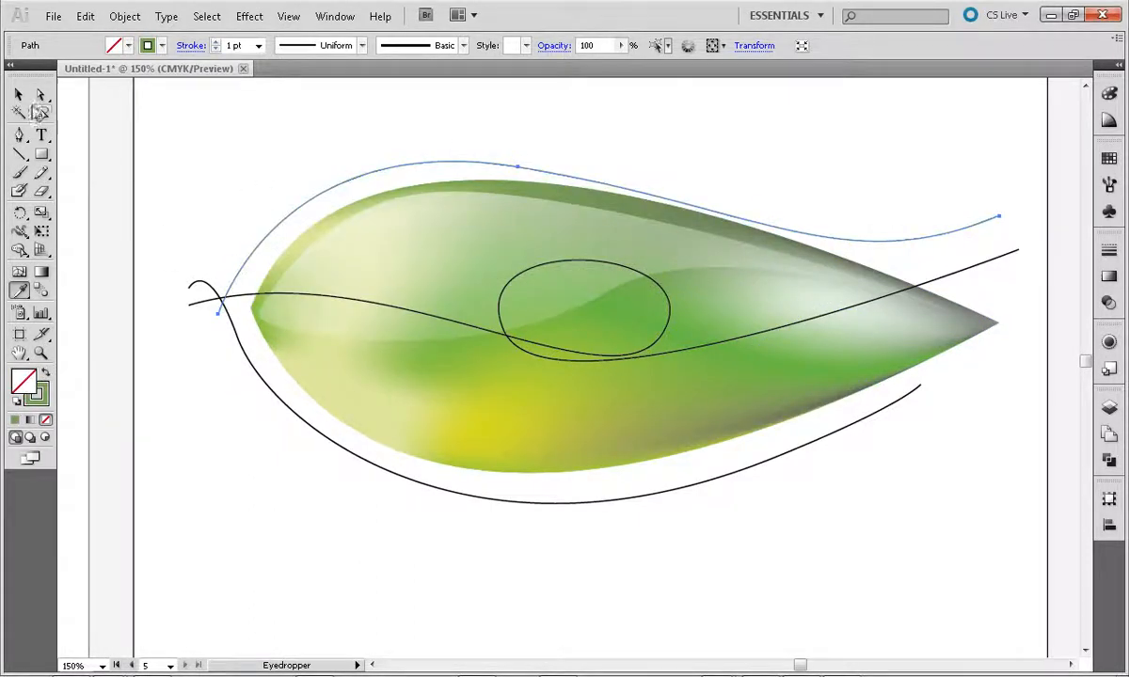
Step: Give the looped middle path a yellow-green stroke sampled from the leaf's yellow area, with no fill
click(19, 94)
click(306, 301)
key(i)
click(519, 385)
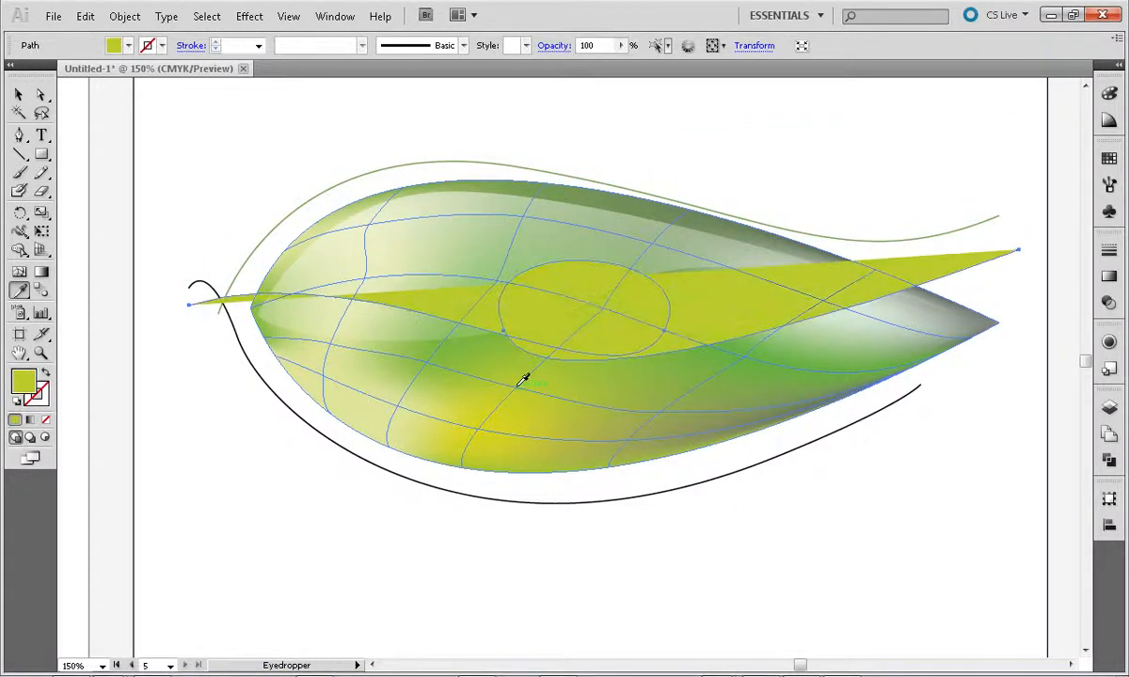
click(45, 374)
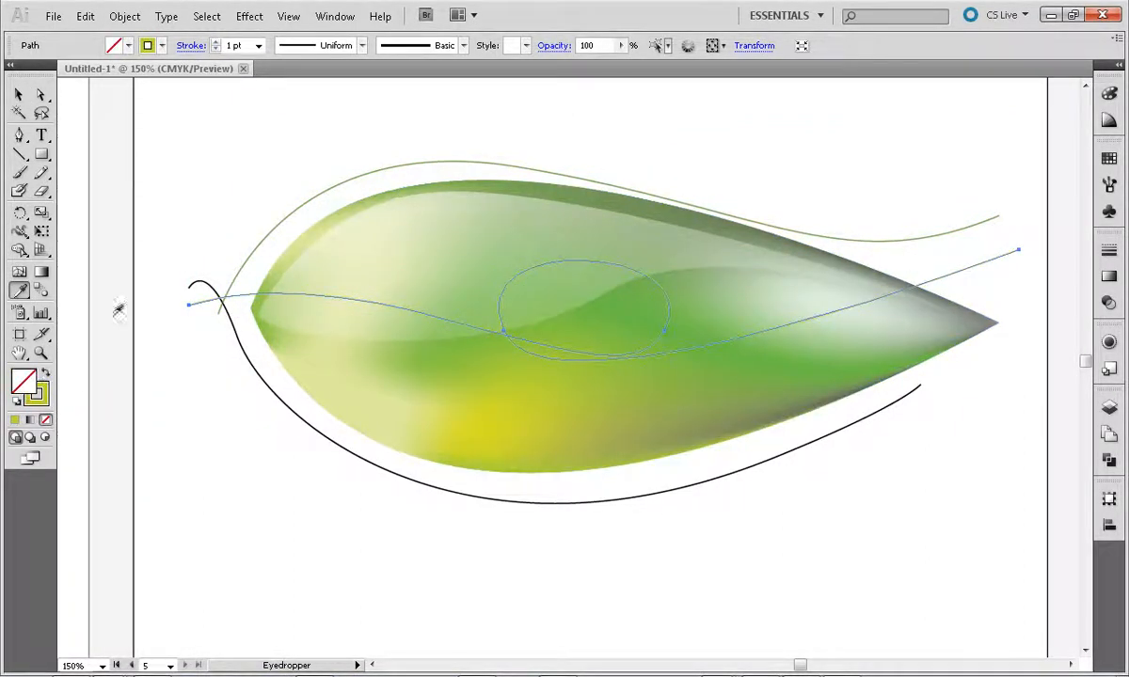
Step: Give the lower curve an olive green stroke sampled from the leaf's lower part, with no fill, and deselect it
click(18, 95)
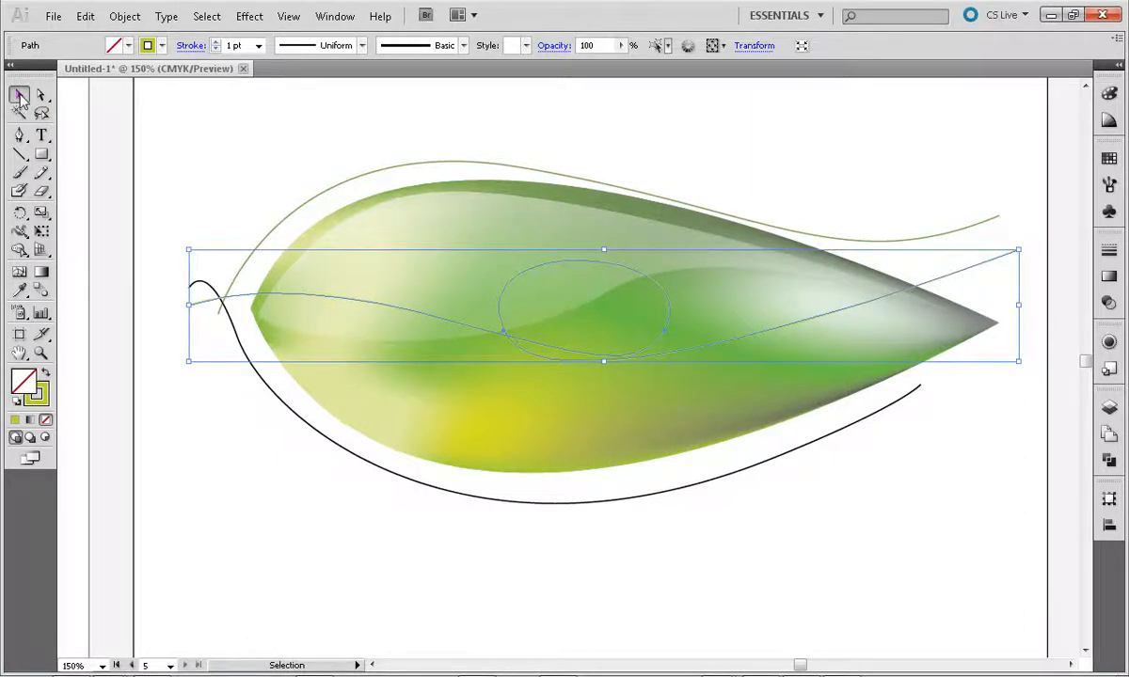
click(172, 294)
click(298, 415)
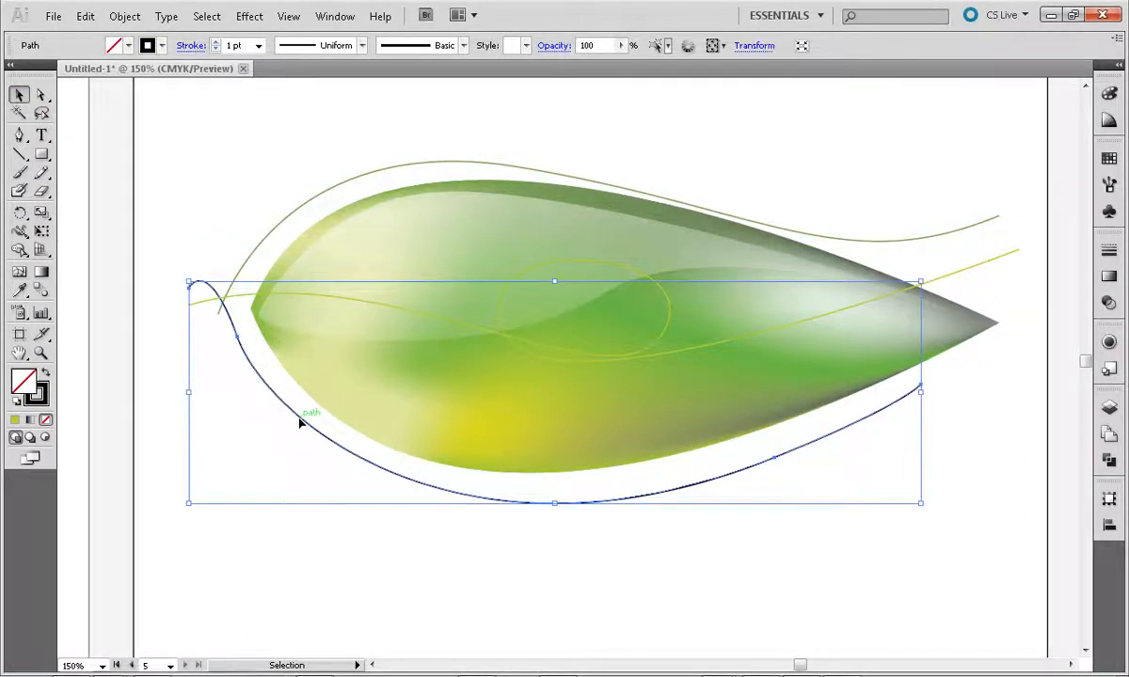
key(i)
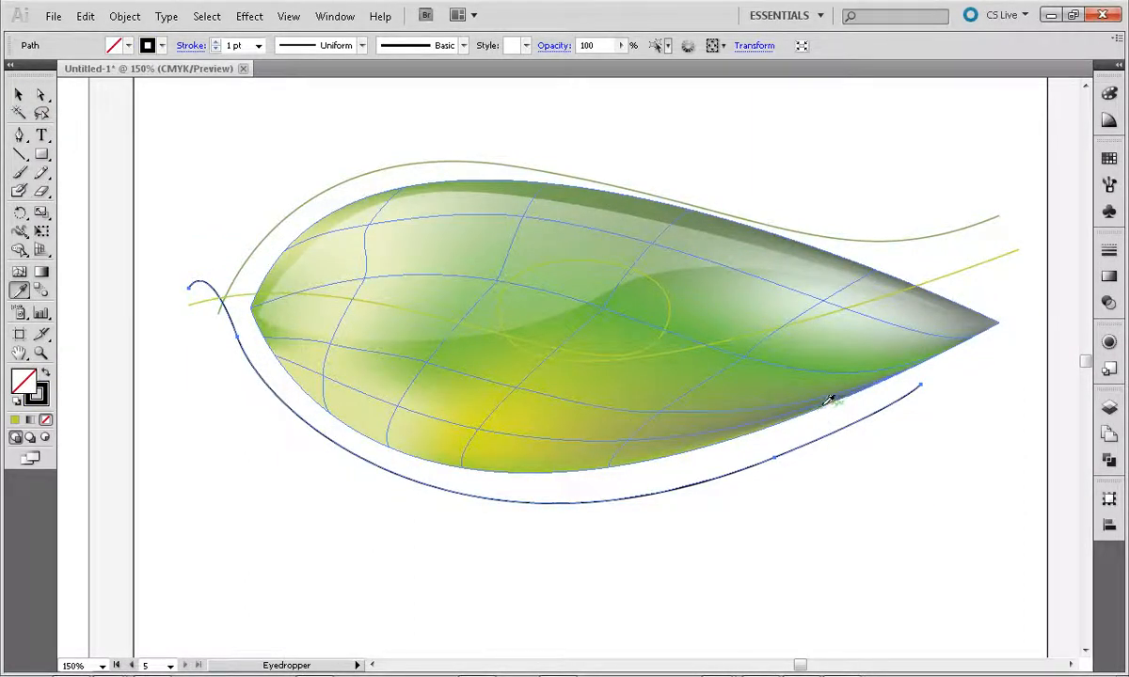
click(706, 434)
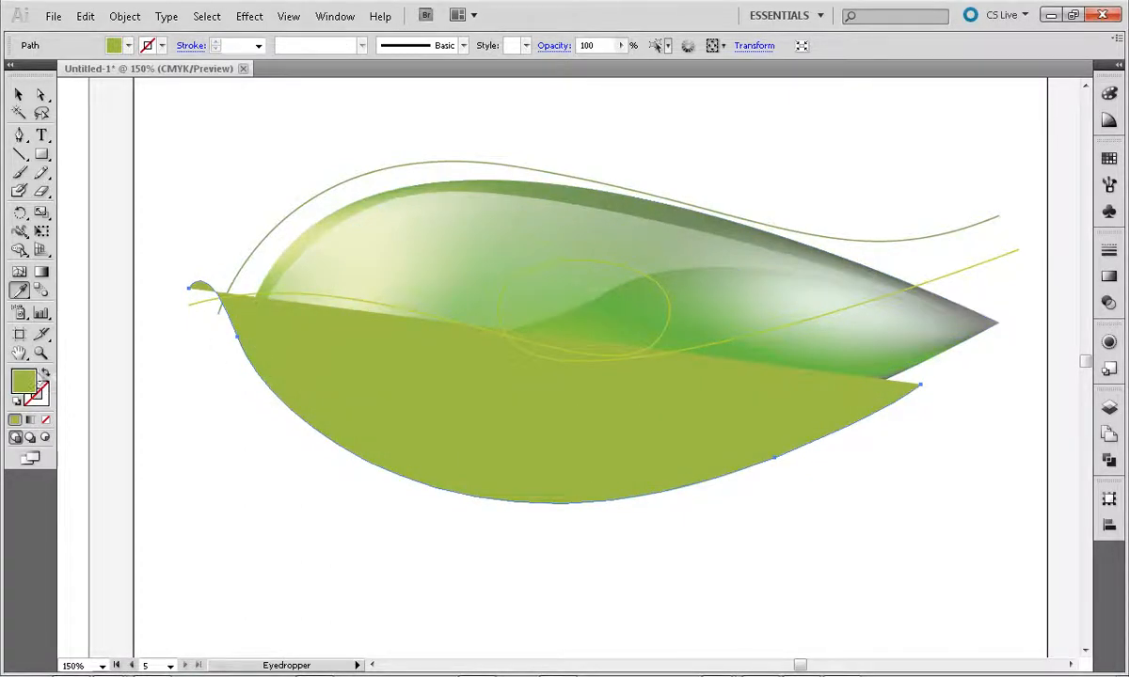
click(44, 375)
click(19, 94)
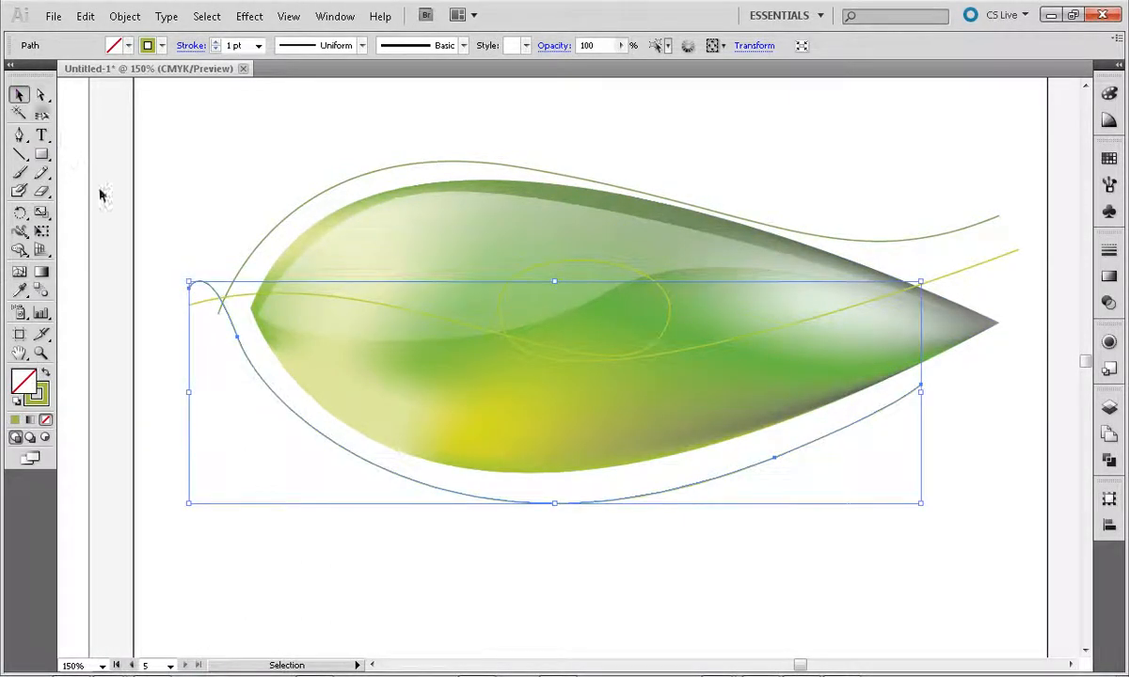
click(132, 228)
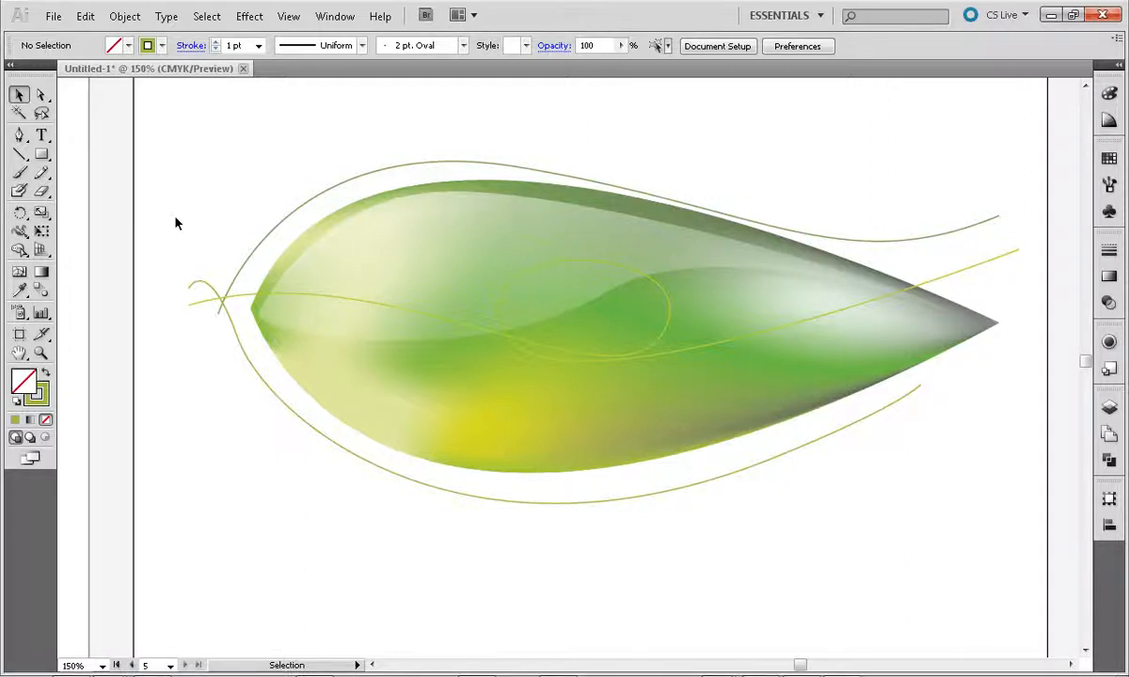
Step: Apply the elliptical variable width profile with tapered ends to the upper curve's stroke
click(331, 193)
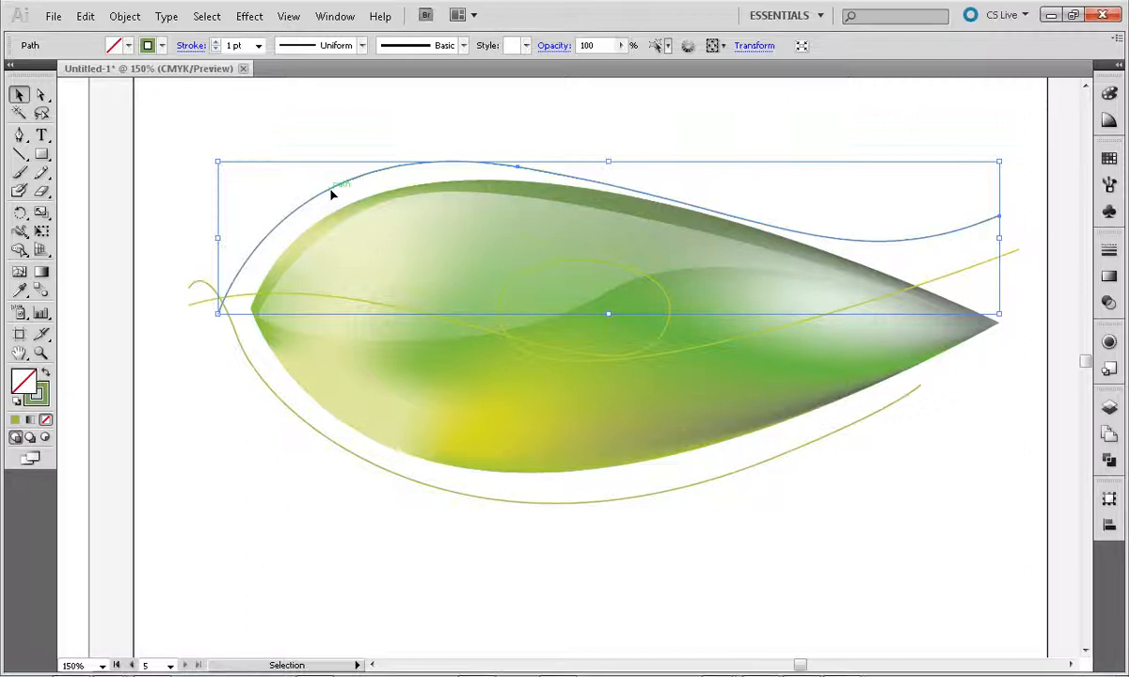
click(362, 46)
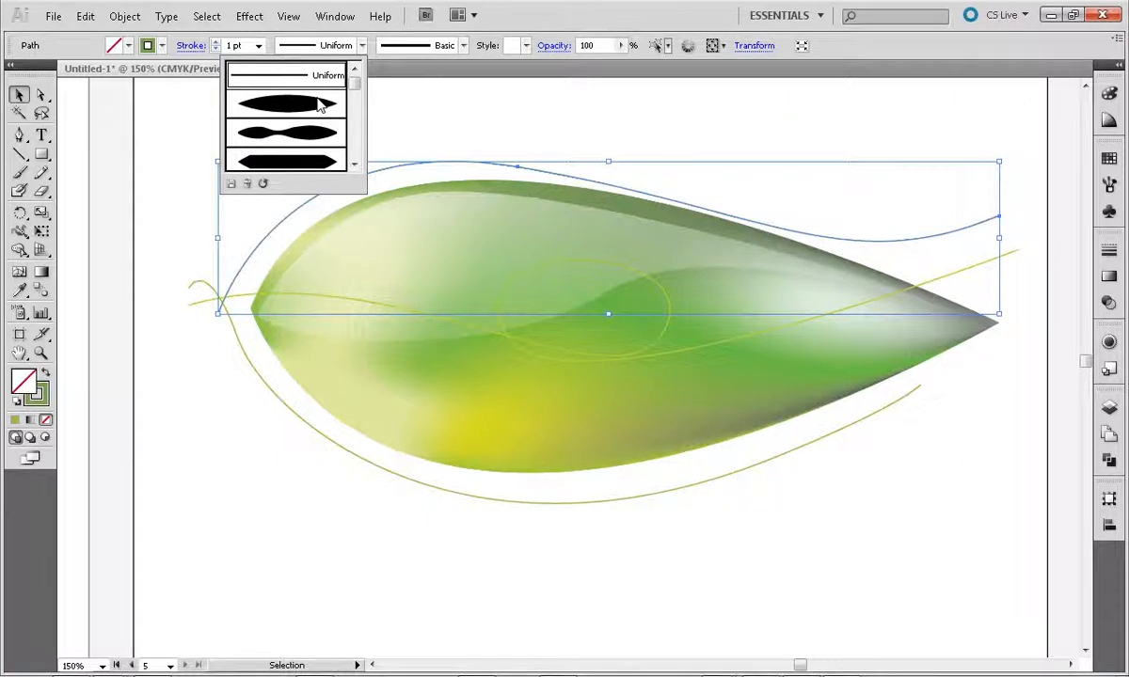
click(319, 106)
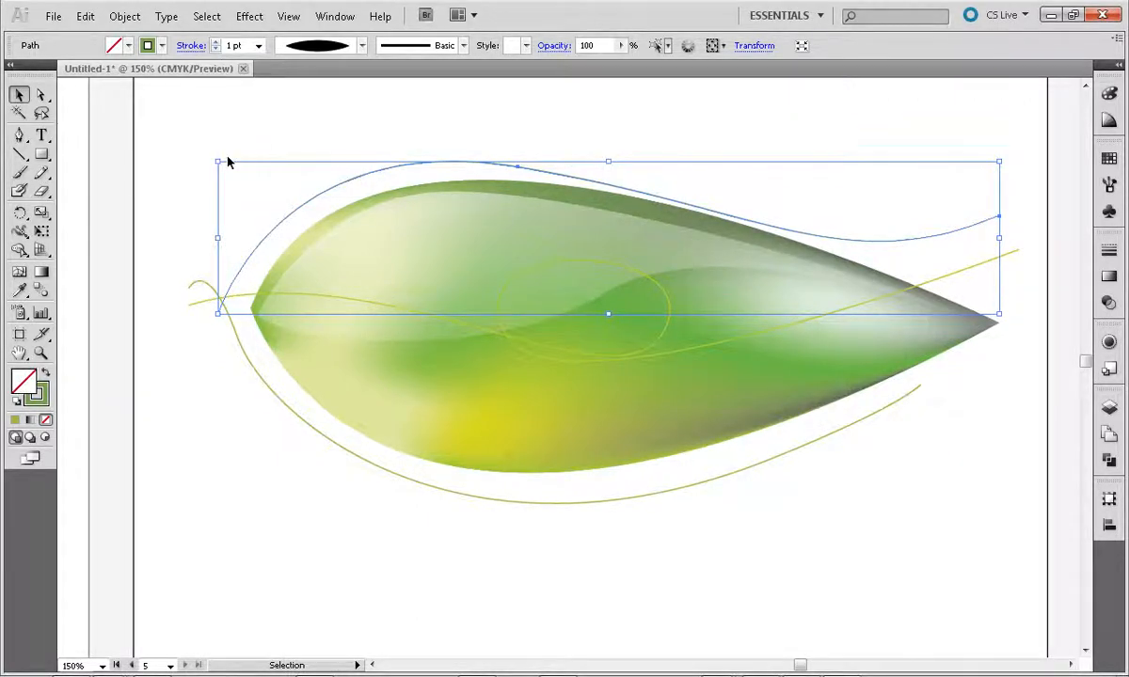
click(210, 224)
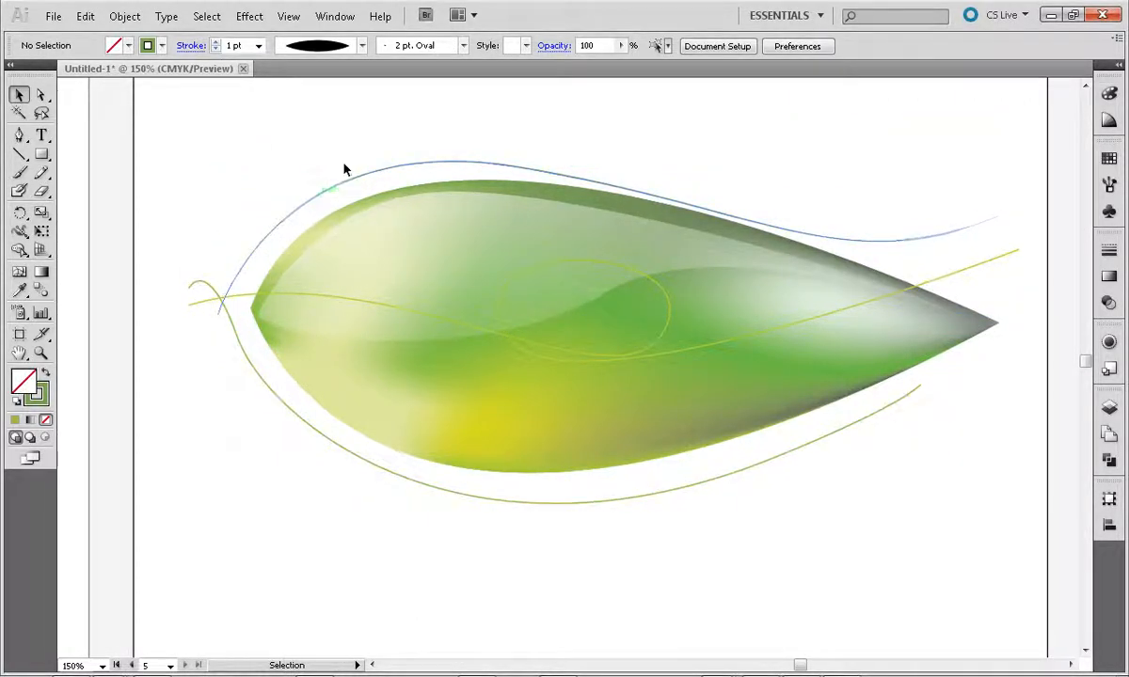
Step: Try an 8 pt stroke weight on the upper curve, undo it and deselect the curve
click(452, 166)
click(259, 46)
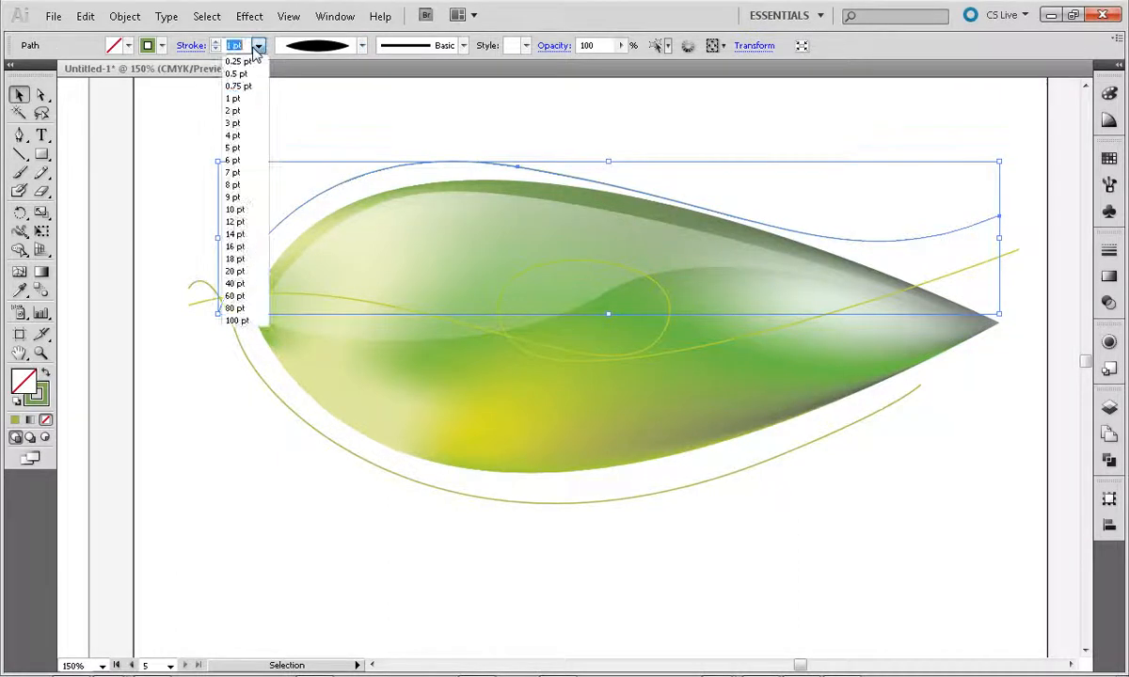
key(Down)
key(Down)
key(Down)
key(Down)
key(Down)
key(Down)
key(Down)
key(Down)
key(Down)
key(Down)
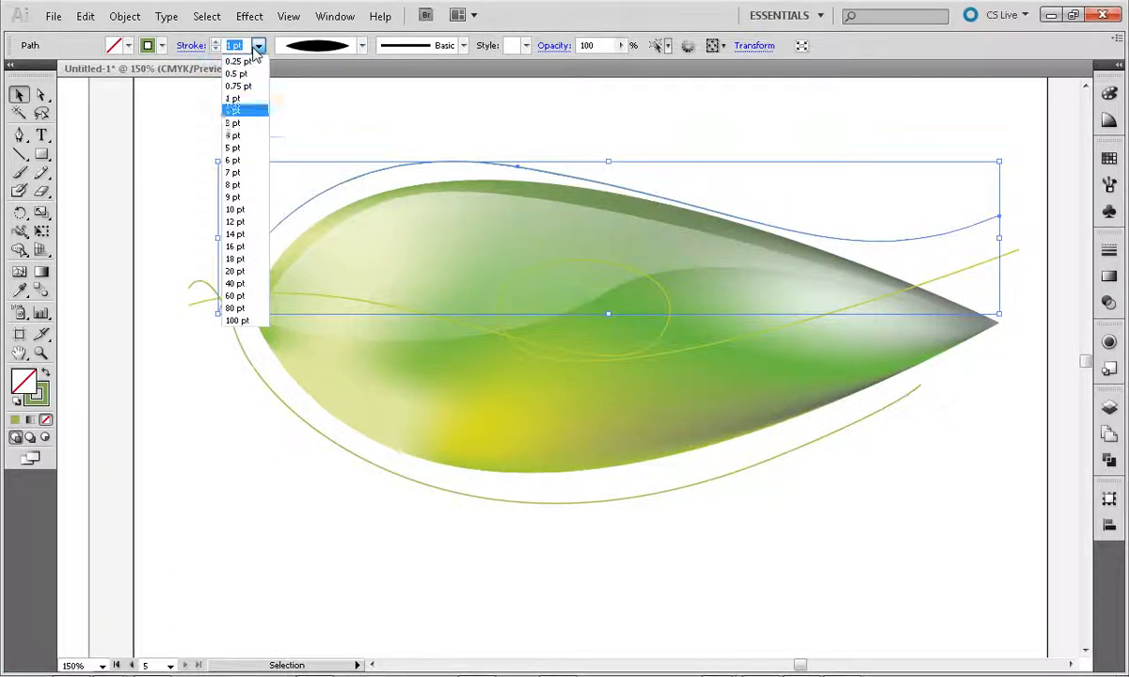
key(Return)
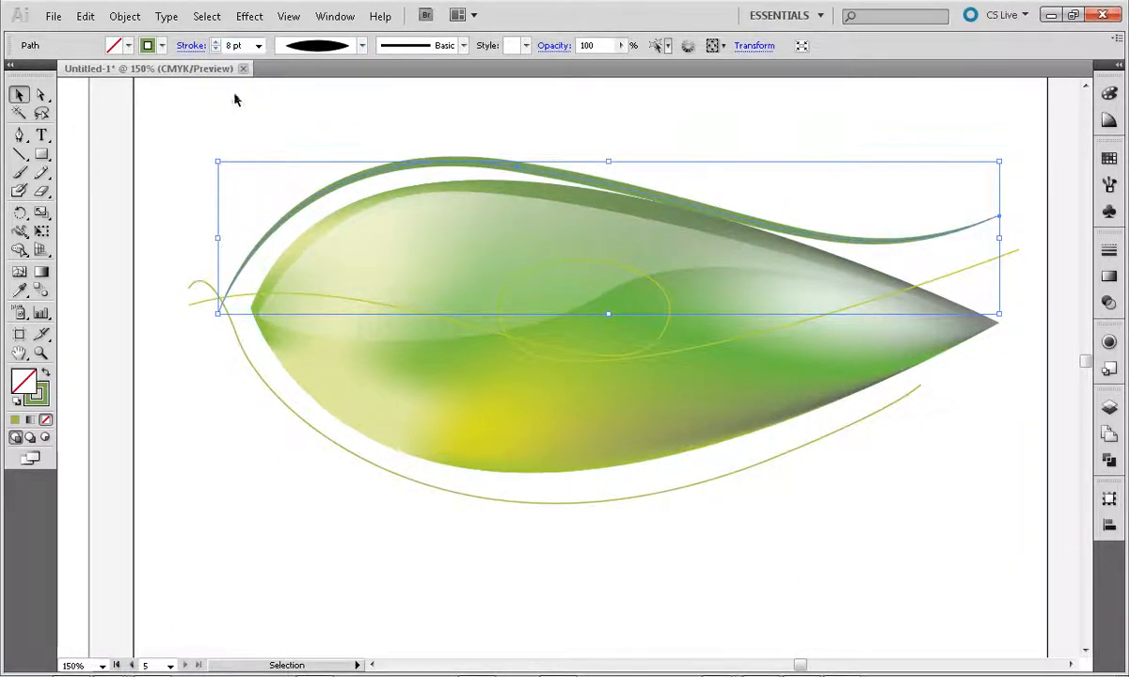
click(252, 272)
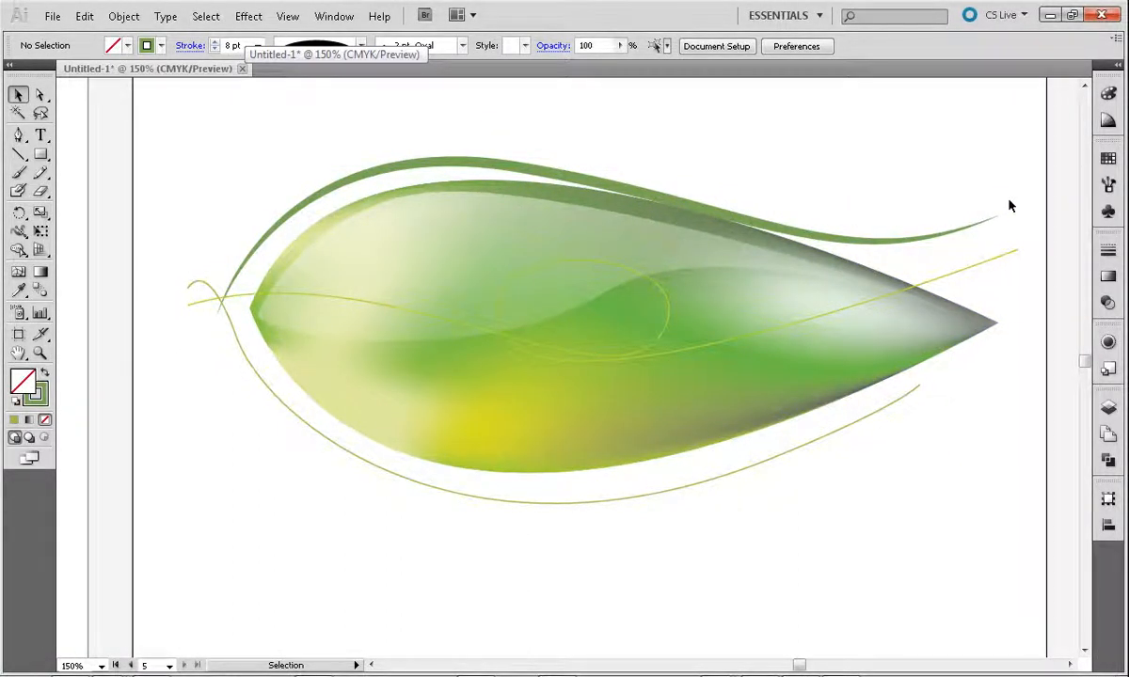
key(ctrl+z)
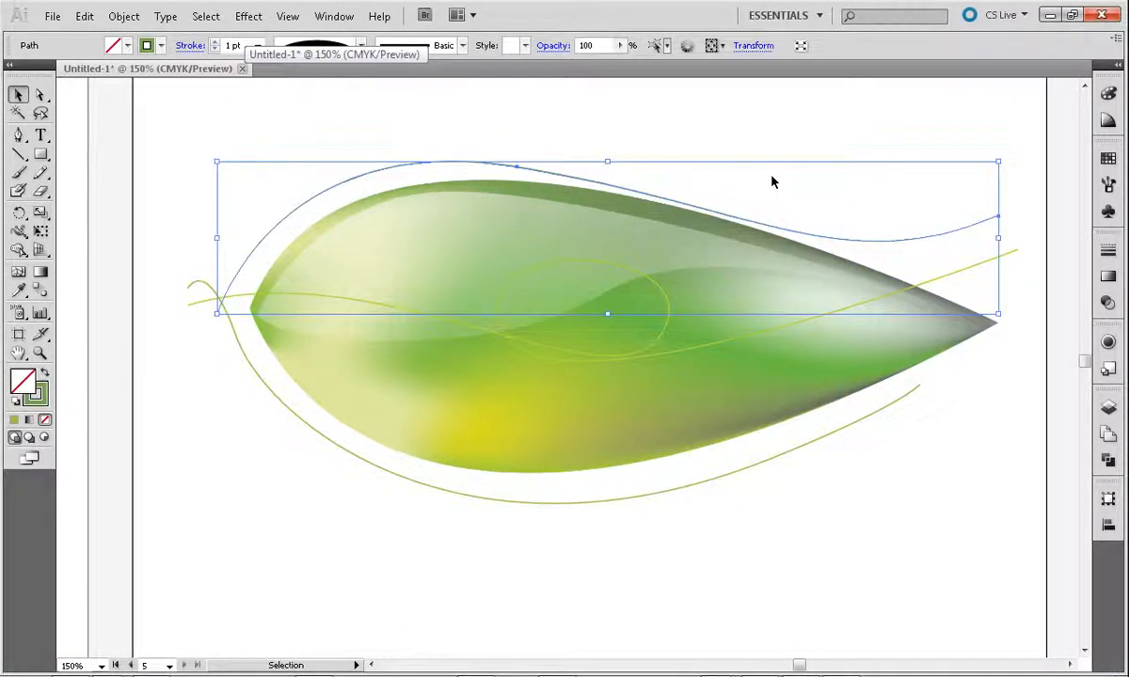
click(645, 137)
Step: Blend the upper curve with the looped middle path and the lower curve using the Blend tool
key(p)
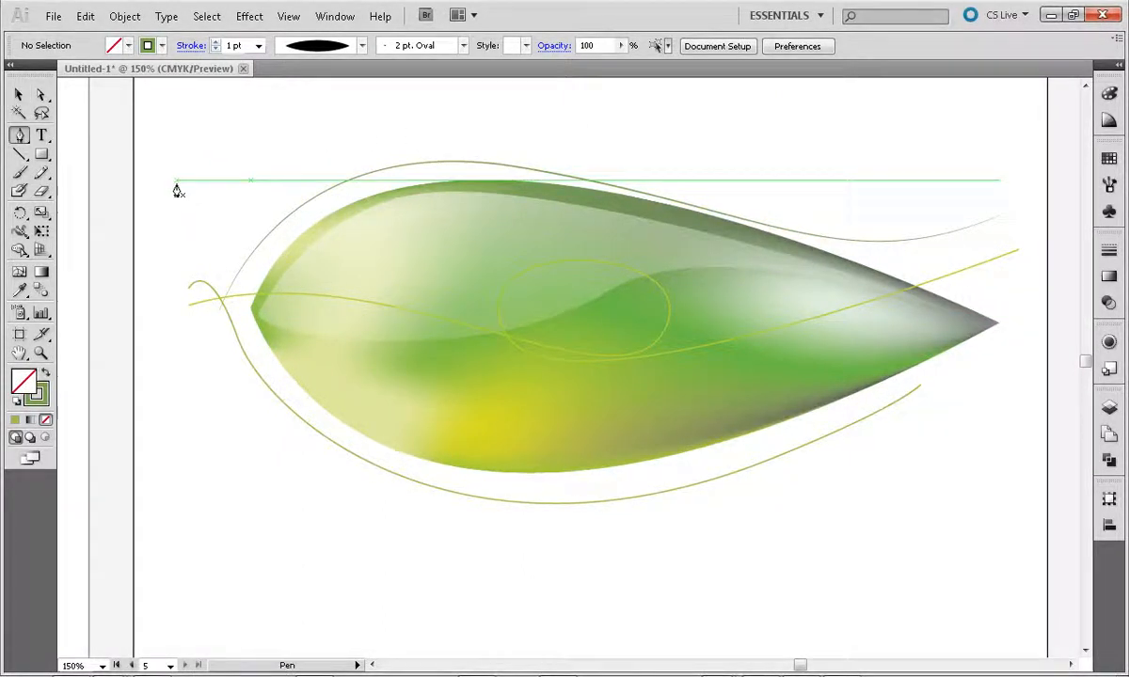
click(41, 288)
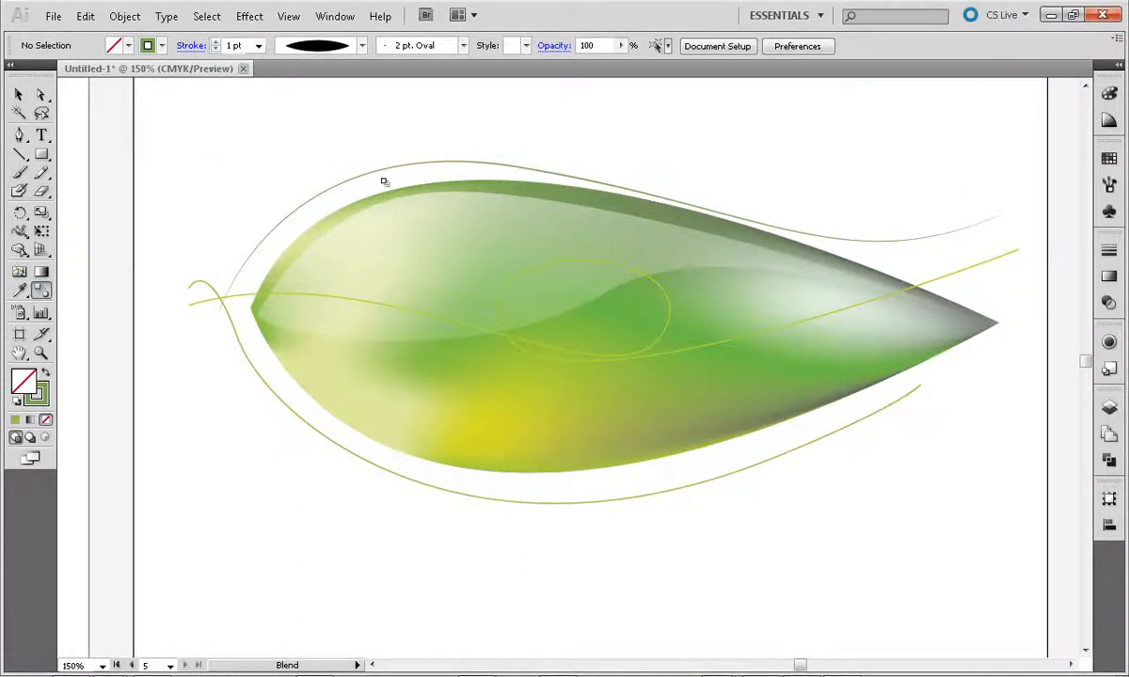
click(517, 338)
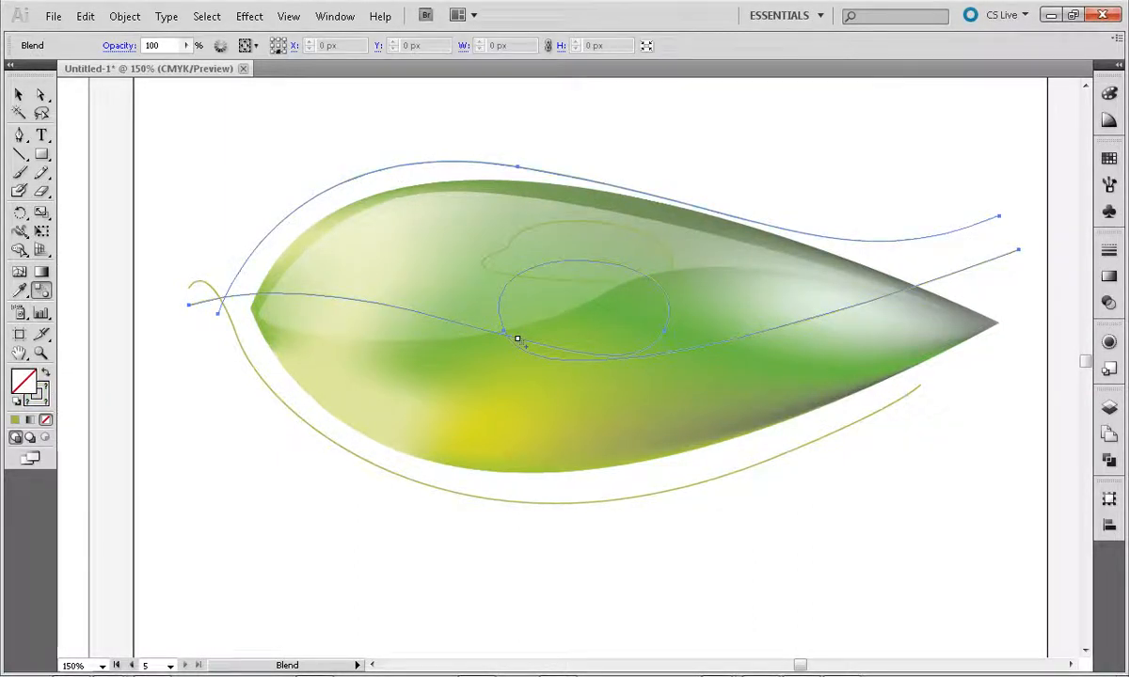
click(329, 440)
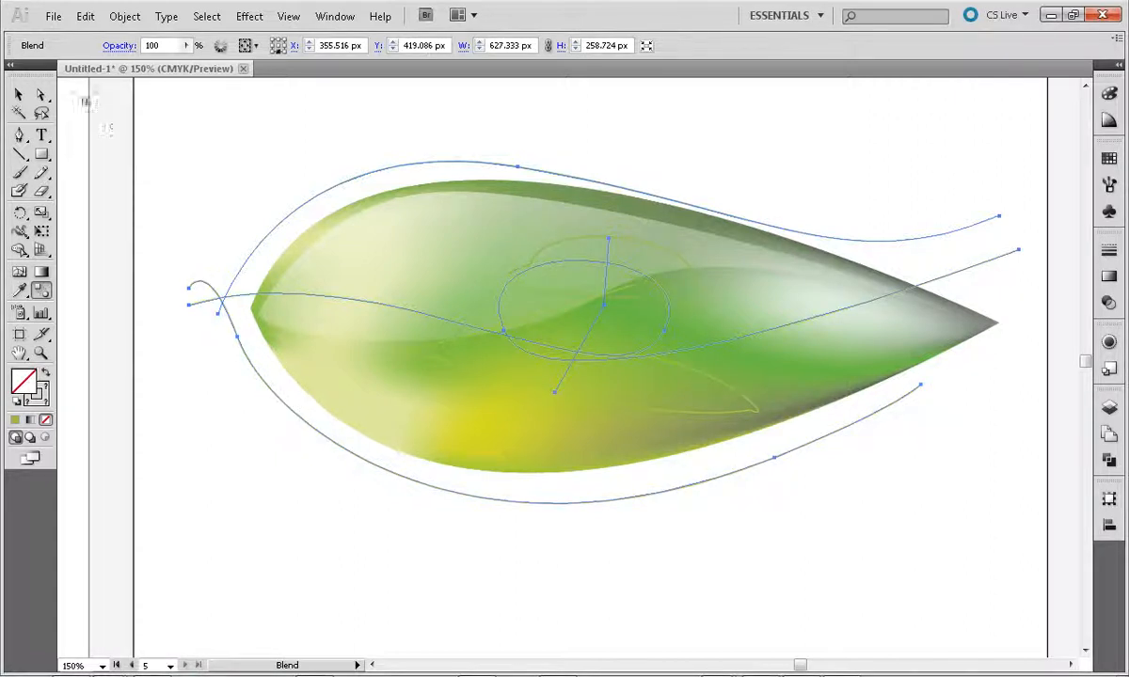
Step: Set the blend's spacing to 46 specified steps with the preview on, and deselect the blend
click(18, 95)
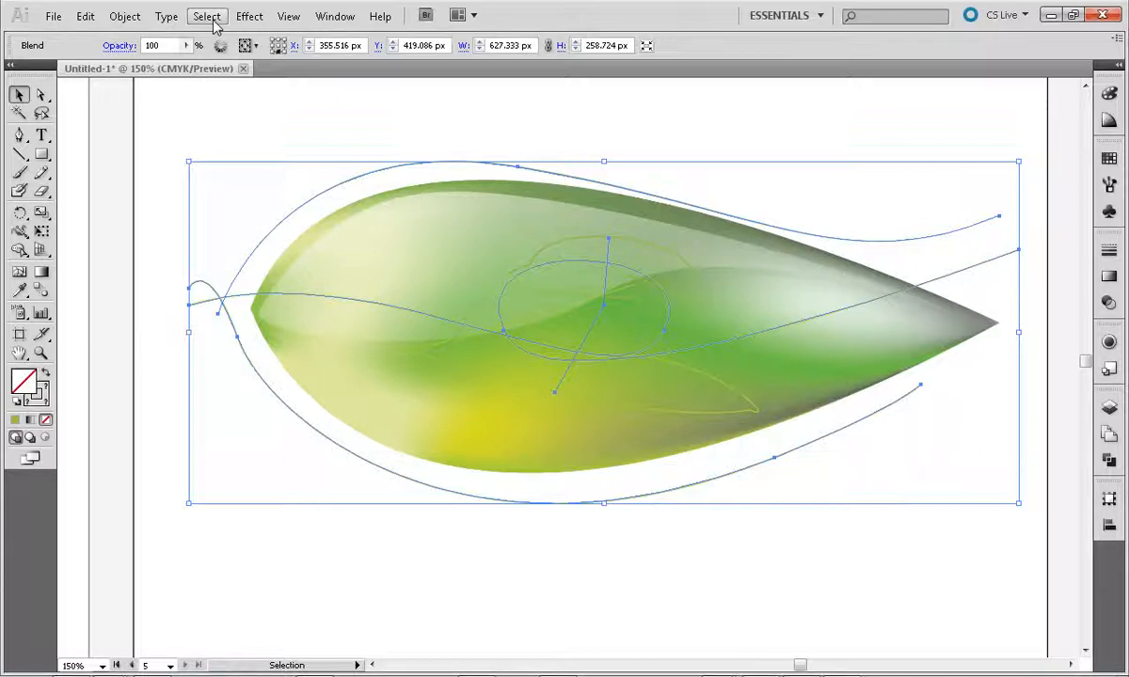
click(124, 16)
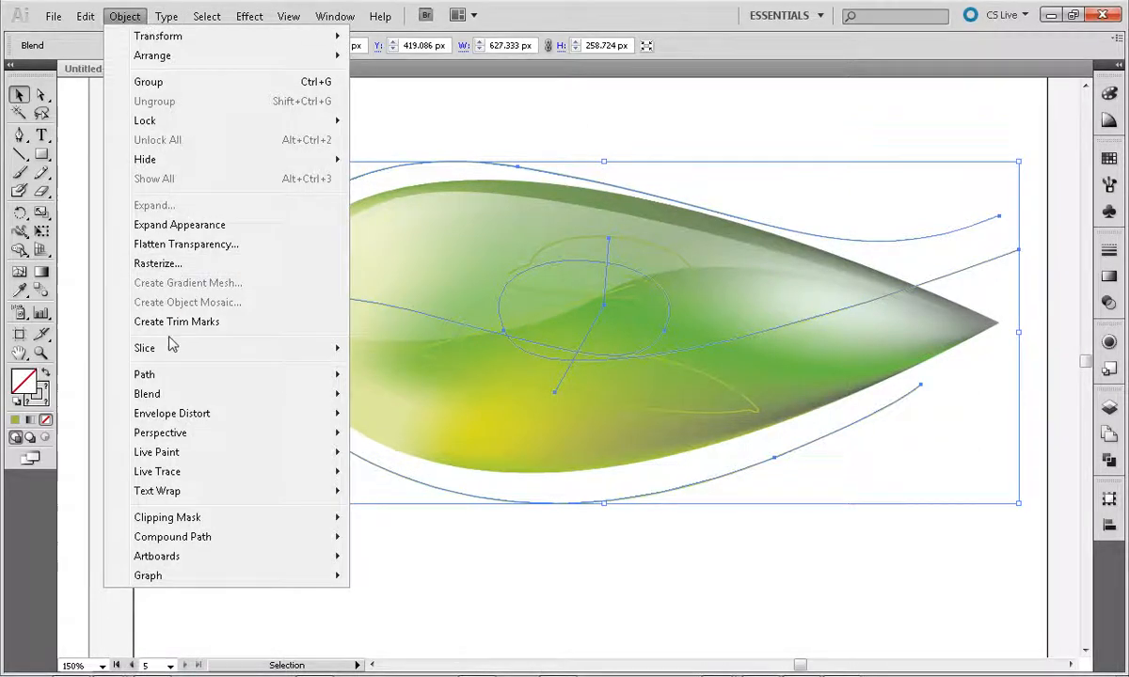
mouse_move(195, 399)
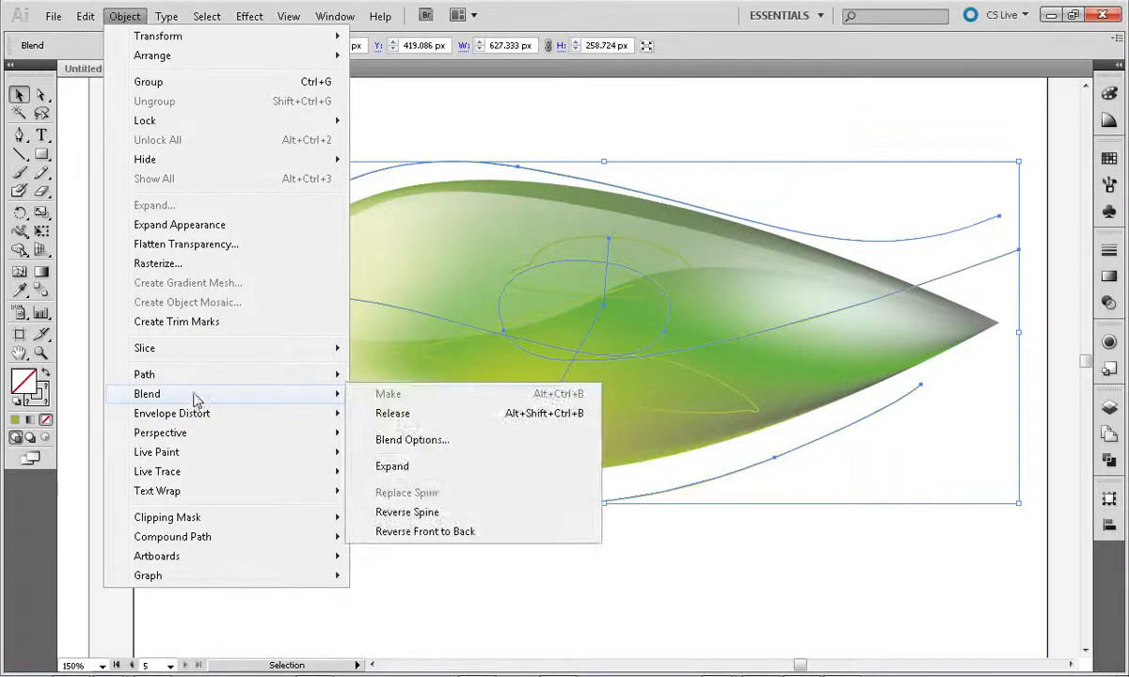
click(412, 440)
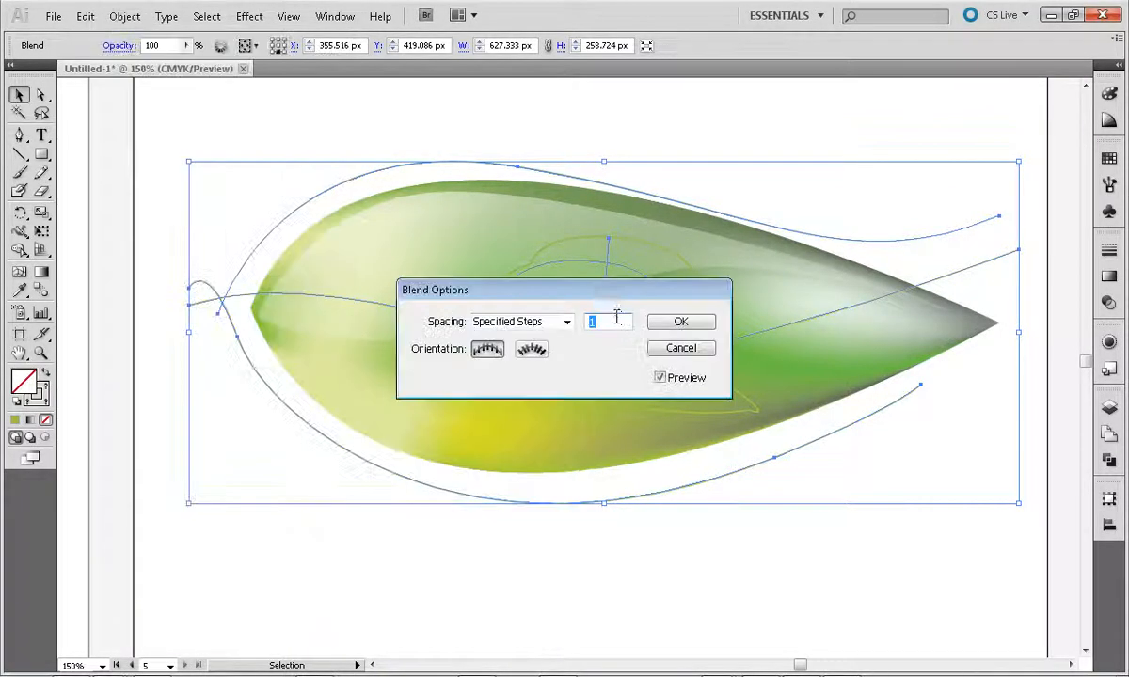
key(Up)
key(Up)
key(Up)
key(Up)
key(Up)
key(Up)
key(Up)
key(Up)
key(Up)
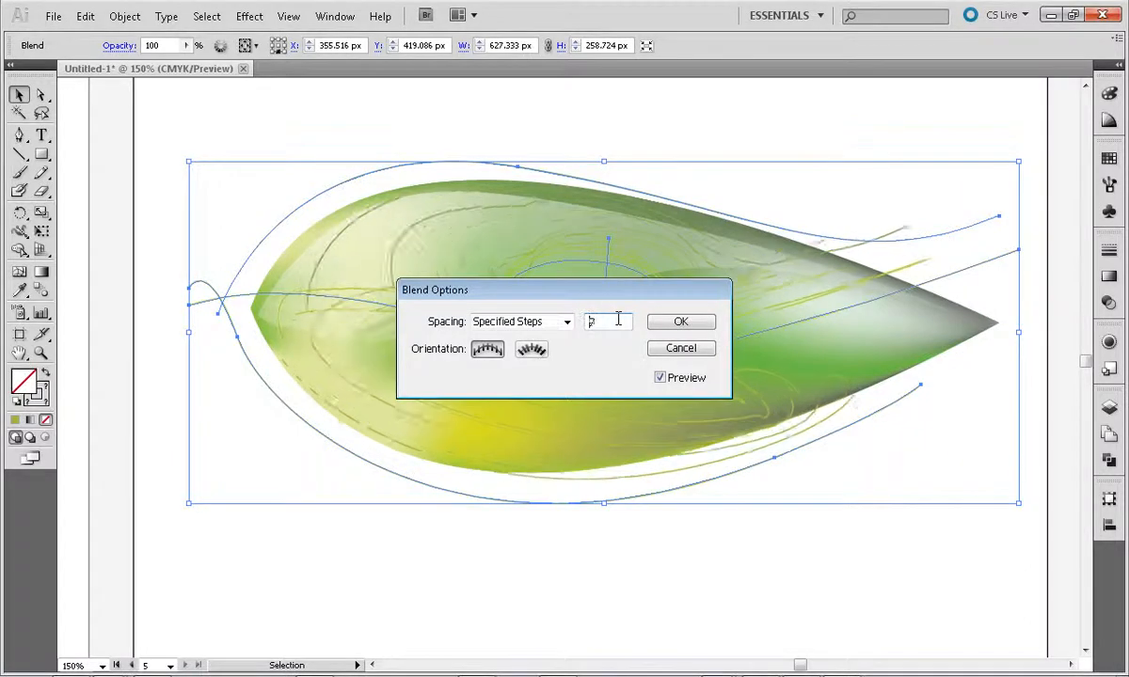
key(Up)
key(Up)
key(Up)
key(Up)
key(Up)
key(Up)
key(Up)
key(Up)
key(Up)
key(Up)
key(Up)
key(Up)
key(Up)
key(Up)
key(Up)
key(Up)
key(Up)
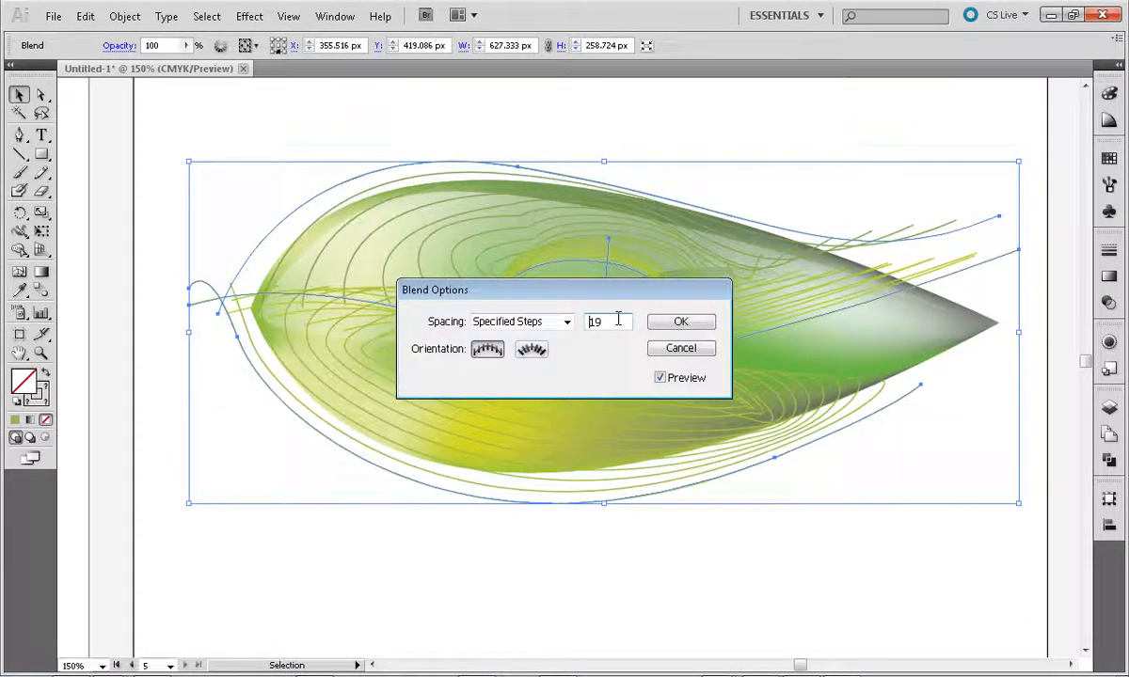
key(Up)
key(Up)
key(Up)
key(Up)
key(Up)
key(Up)
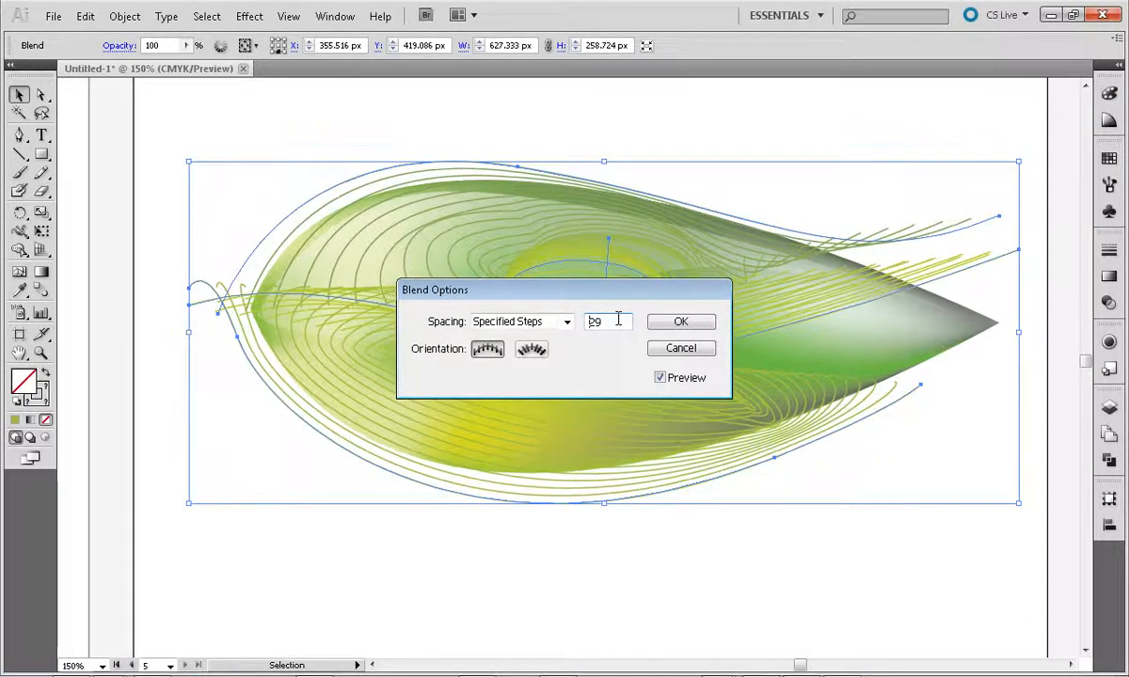
key(Up)
key(Up)
key(Up)
key(Up)
key(Up)
key(Up)
key(Up)
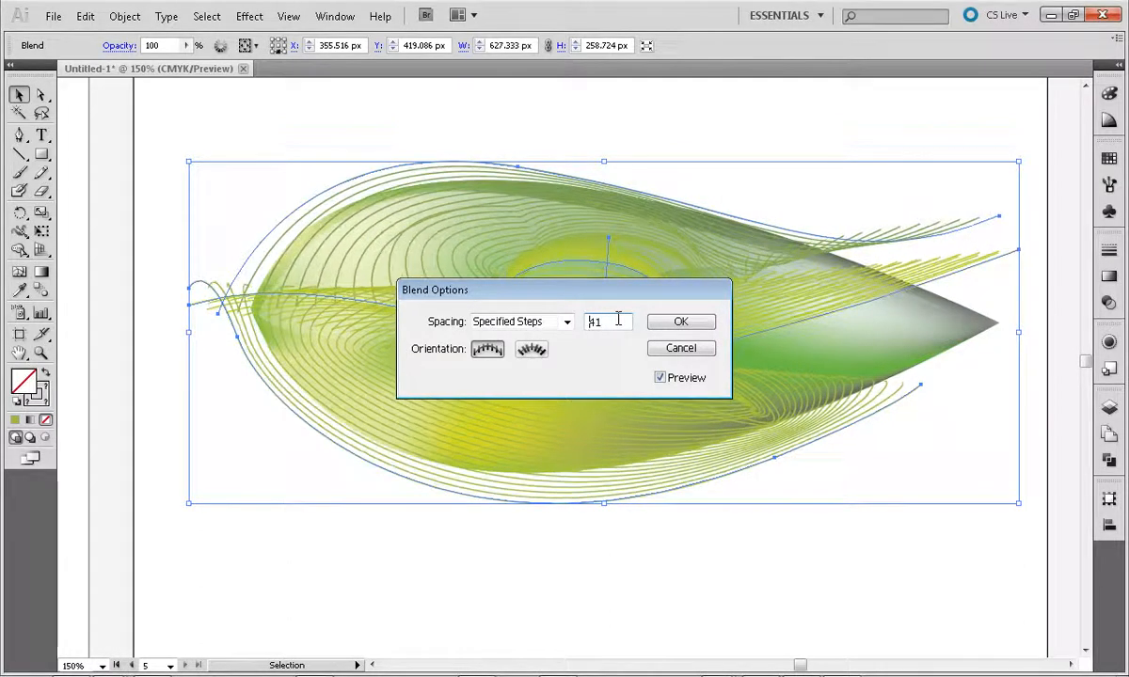
key(Up)
key(Up)
key(Up)
key(Up)
key(Up)
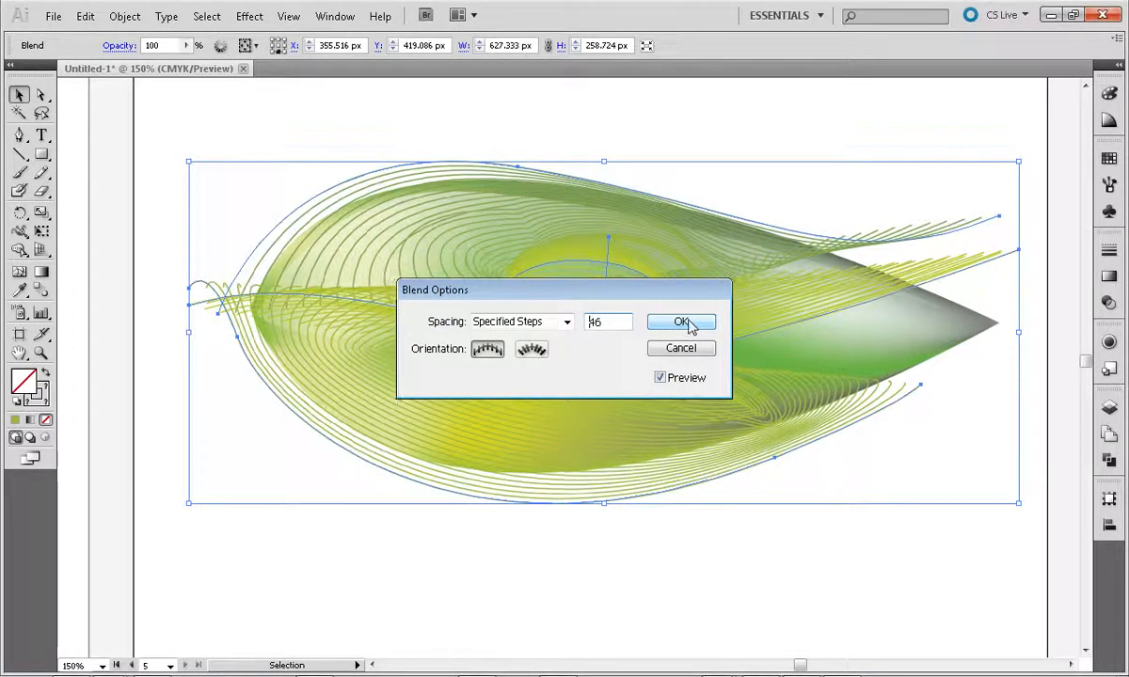
click(683, 323)
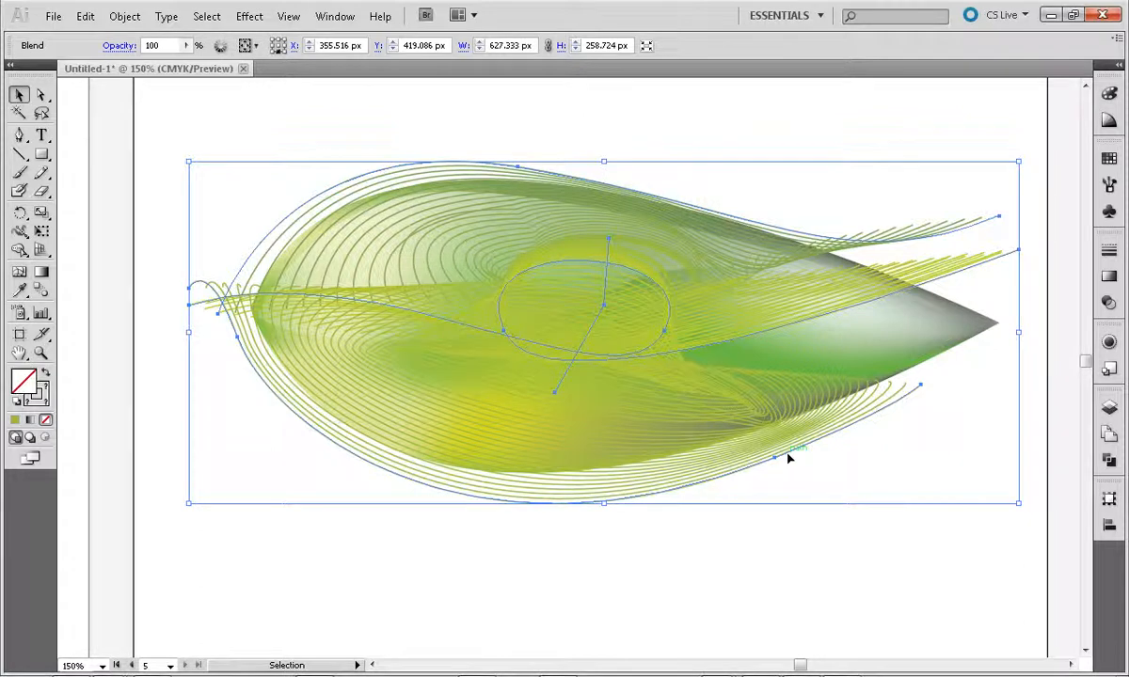
click(879, 544)
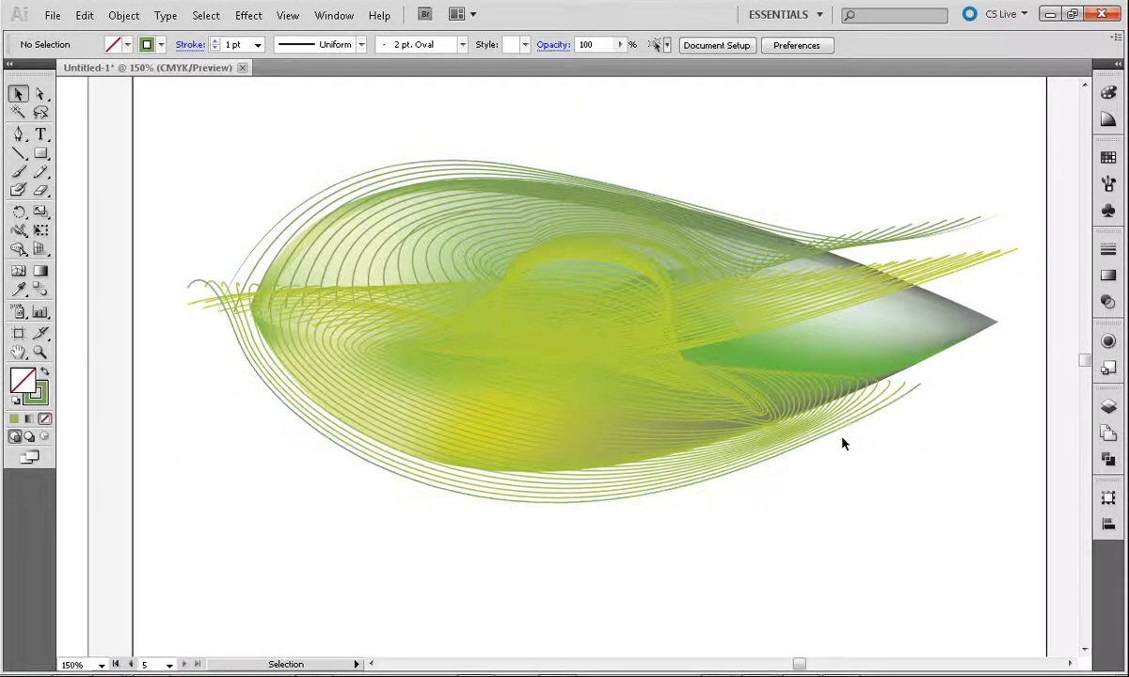
Step: Select the blended curves over the leaf and open their transparency settings
key(ctrl+minus)
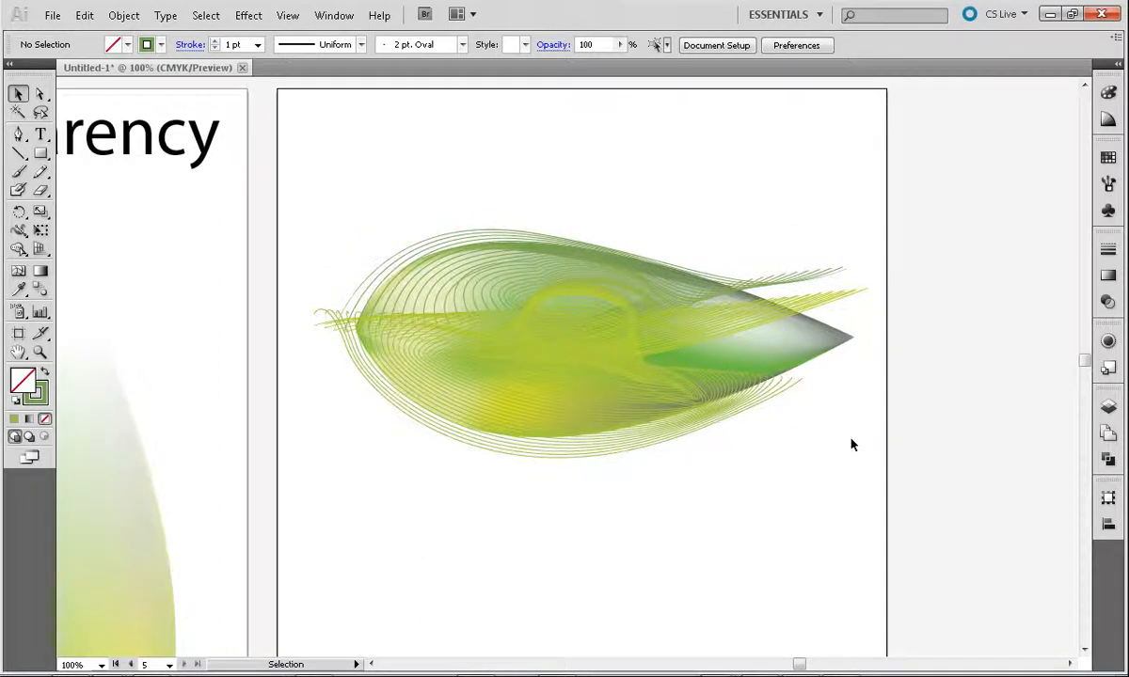
click(681, 412)
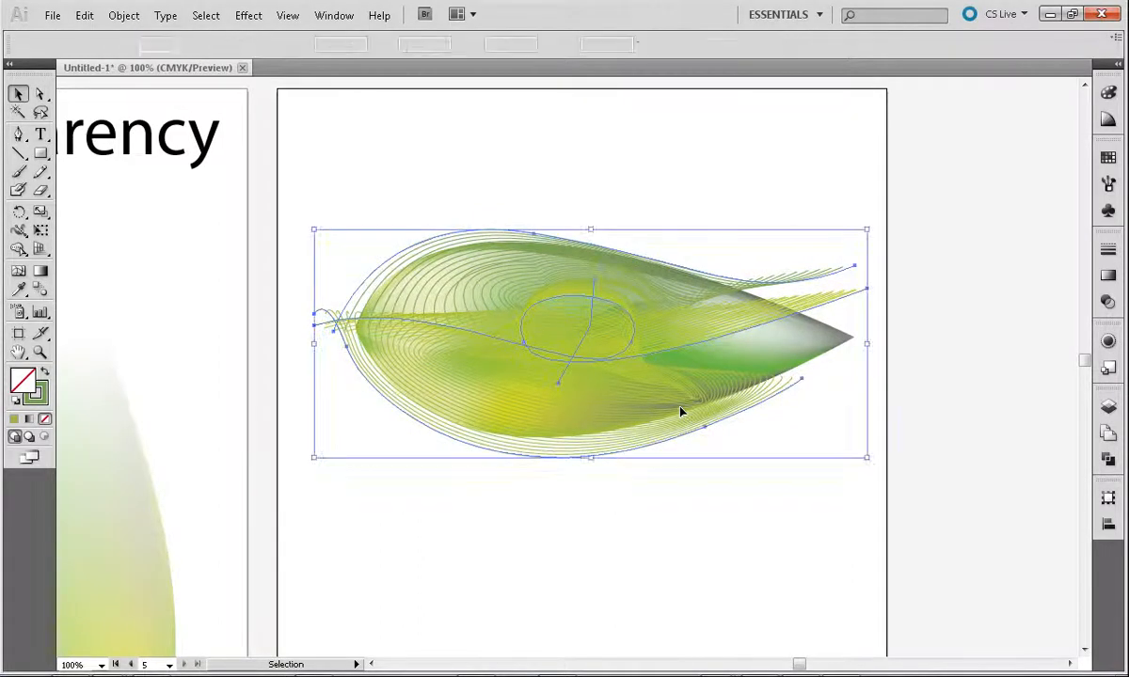
click(1107, 277)
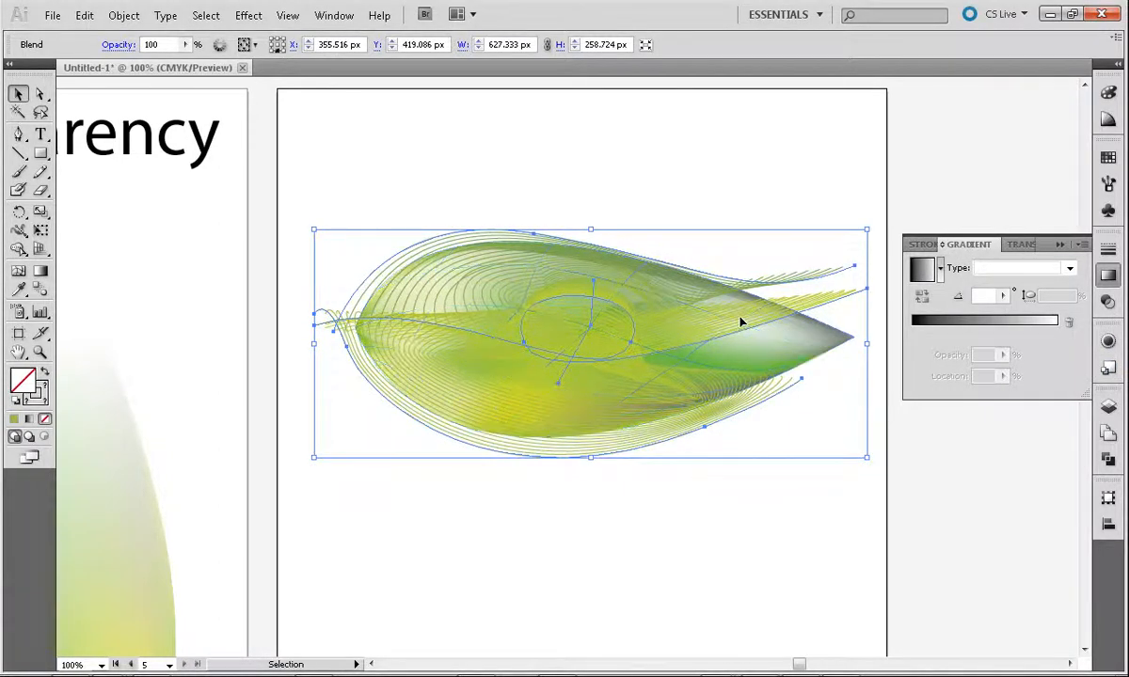
click(1029, 244)
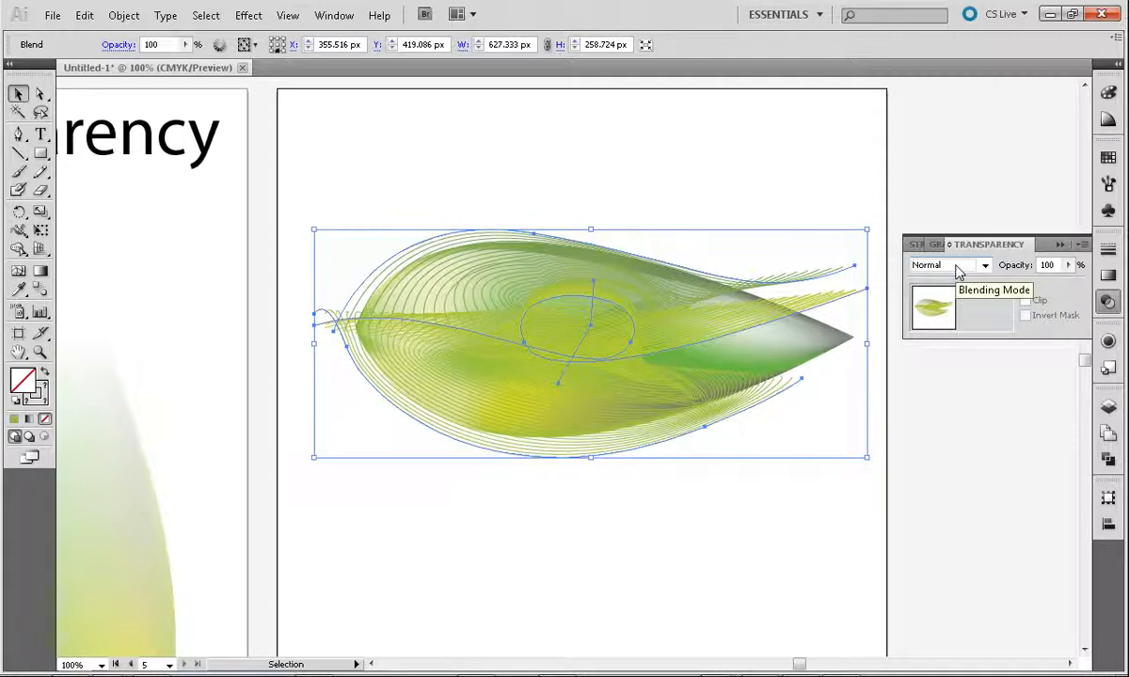
Step: Try moving the blended curves up off the leaf and undo the move
click(774, 183)
drag(643, 293, 650, 146)
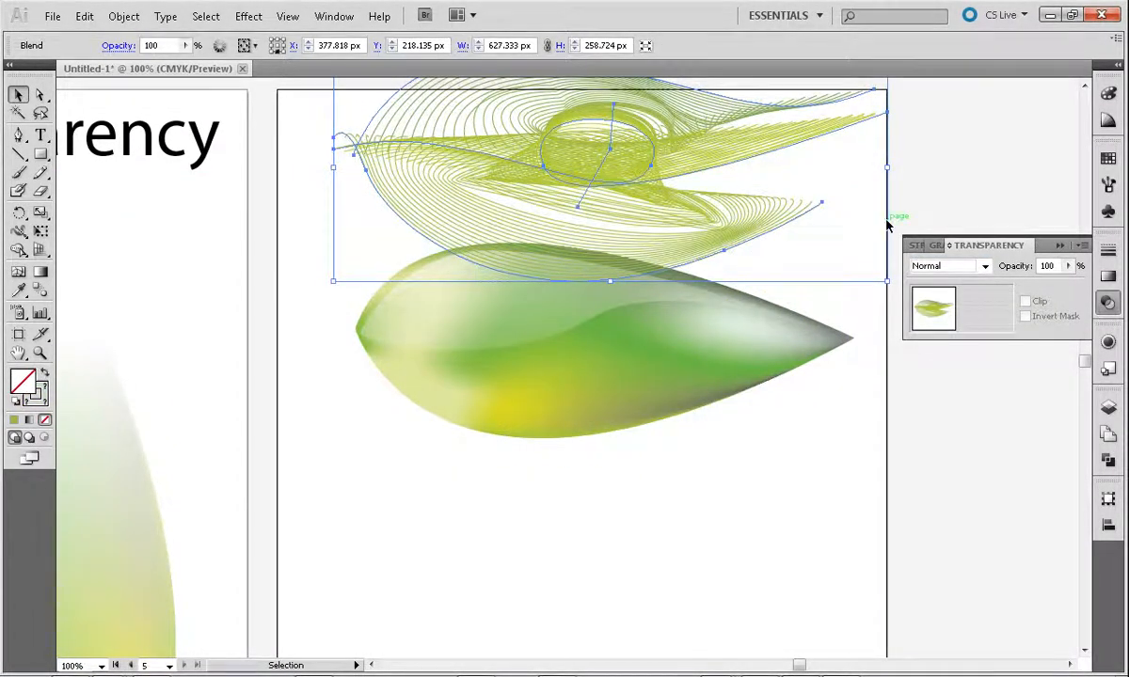
click(925, 222)
key(ctrl+z)
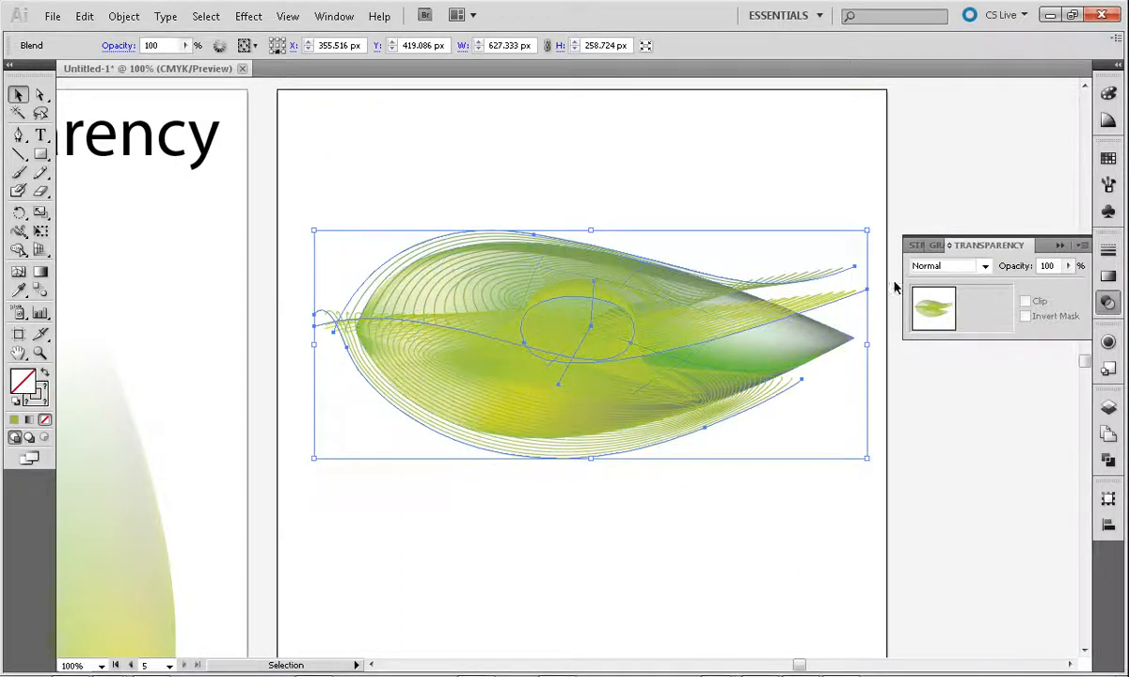
Step: Apply the Multiply blending mode to the blended curves and deselect them to view the effect
click(984, 266)
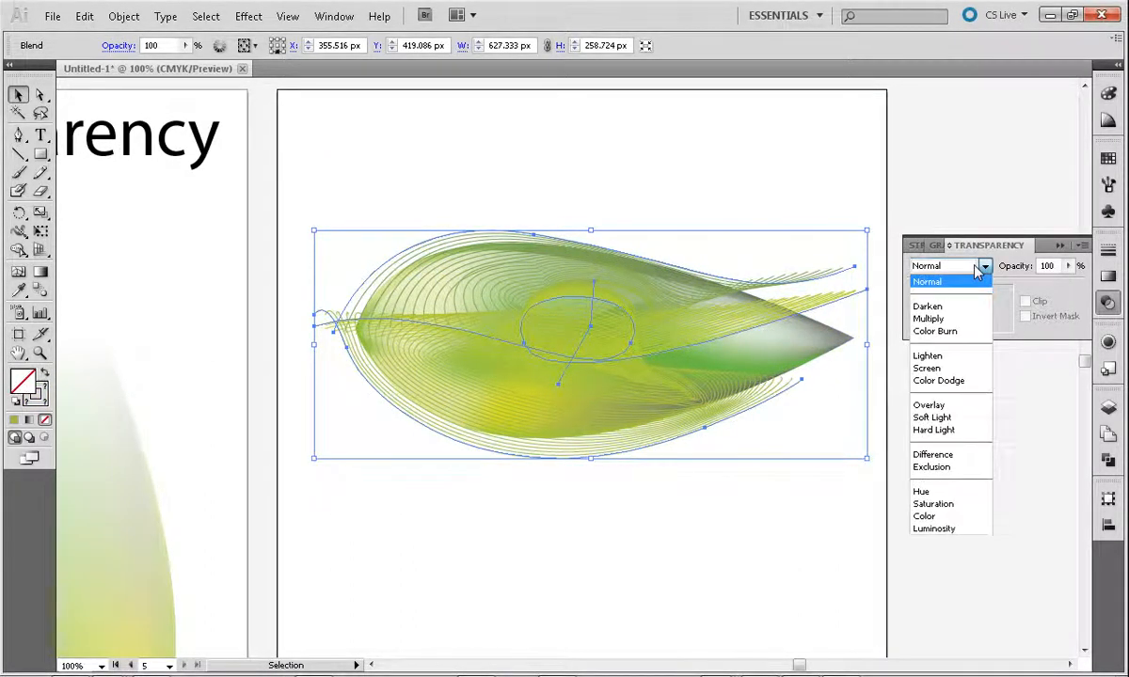
click(946, 322)
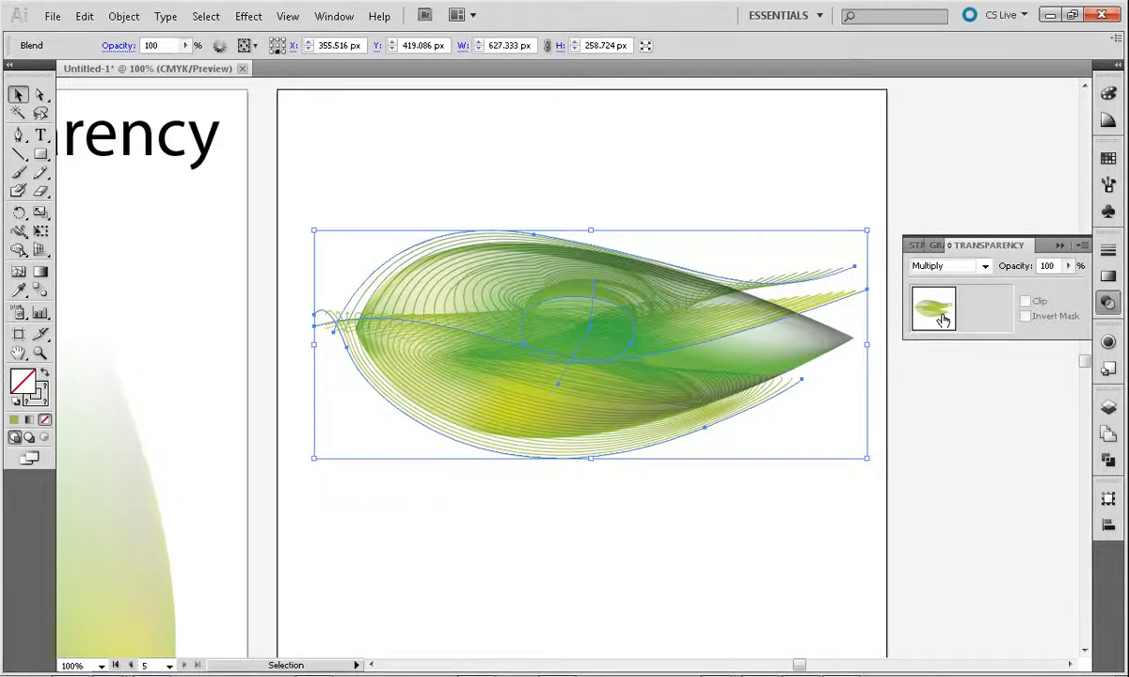
click(945, 499)
Step: Try the Screen blending mode on the blended curves over the leaf and deselect them
click(574, 324)
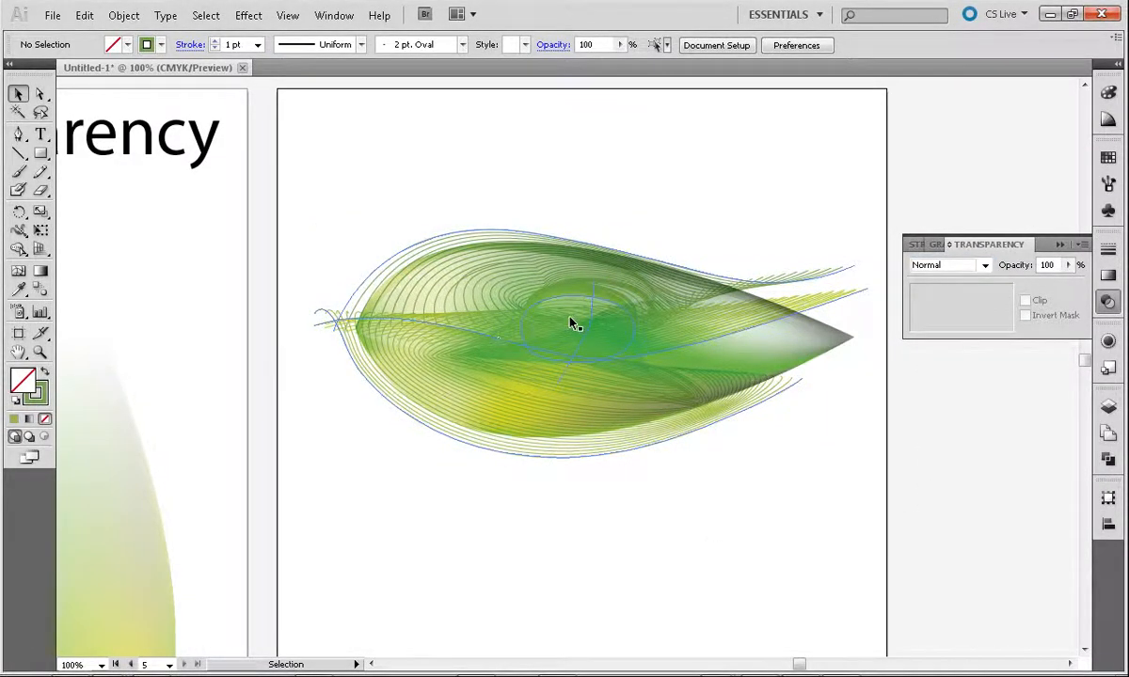
click(517, 301)
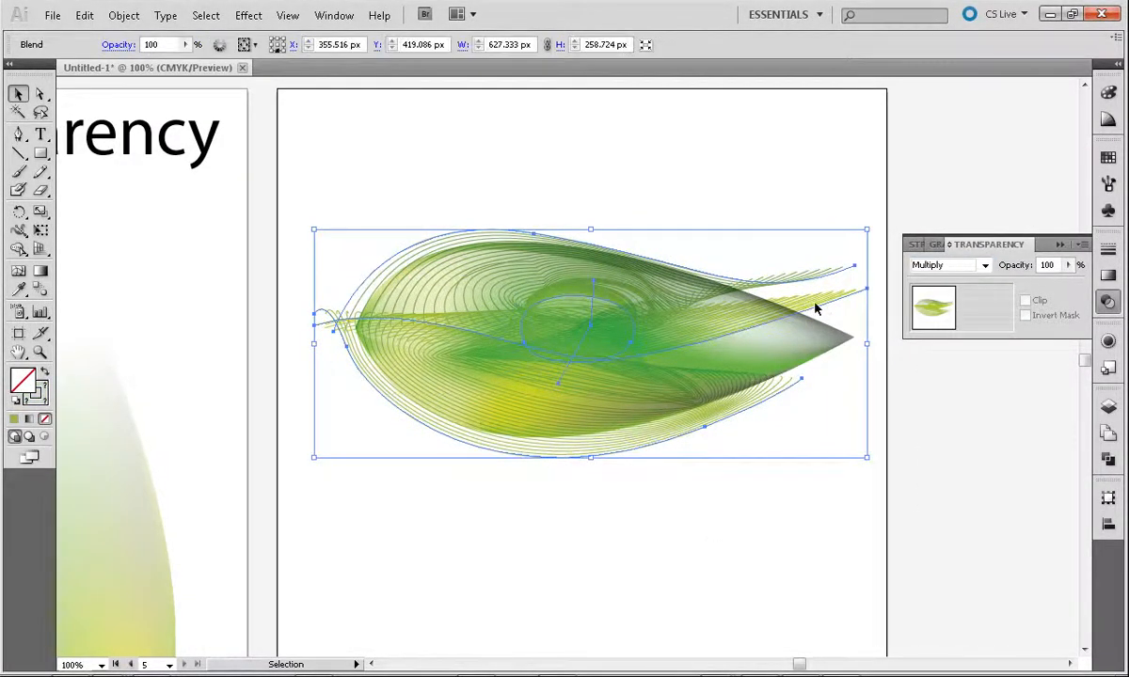
click(949, 268)
click(931, 371)
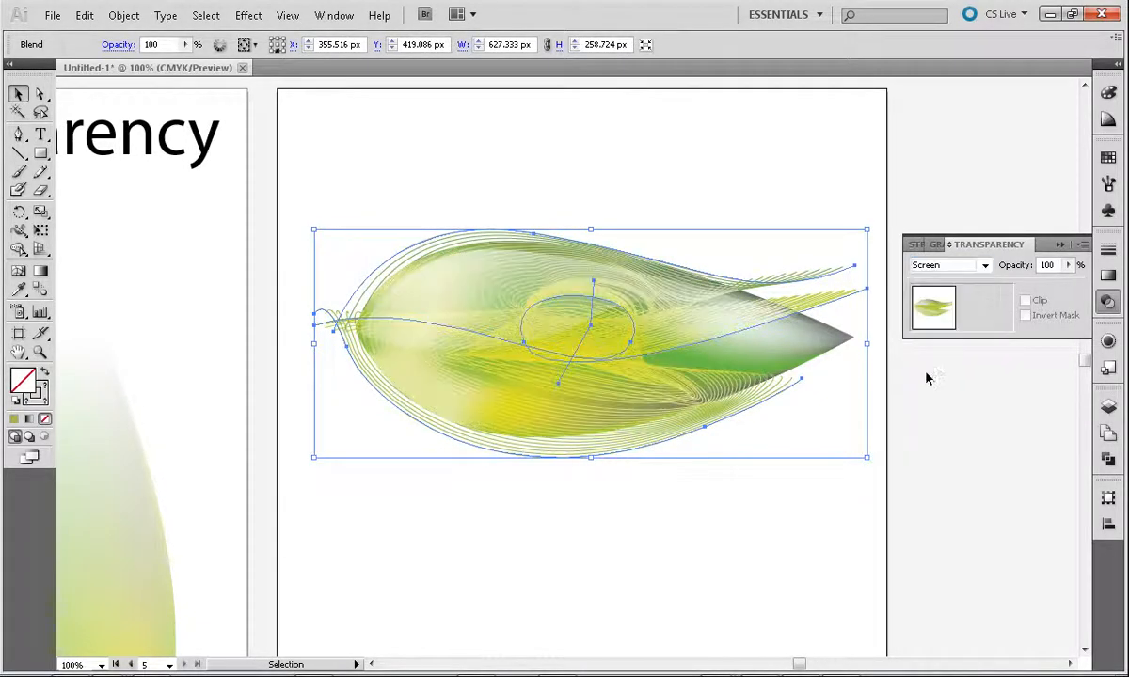
click(746, 514)
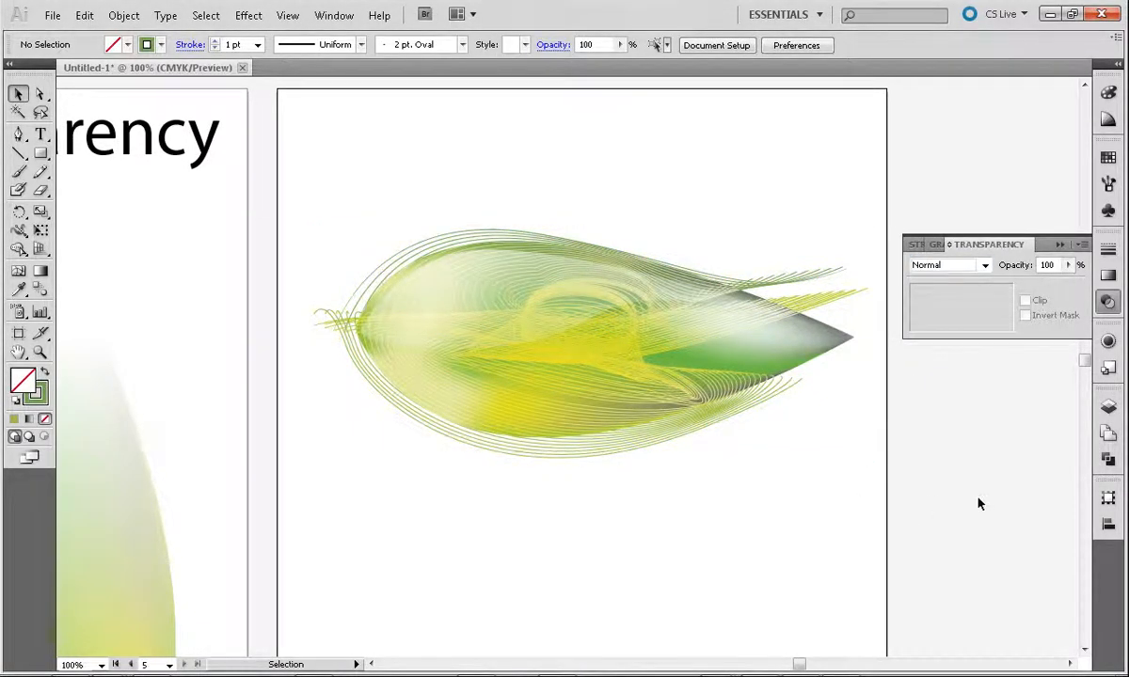
Step: Try the Difference blending mode on the blended curves and deselect them
click(628, 373)
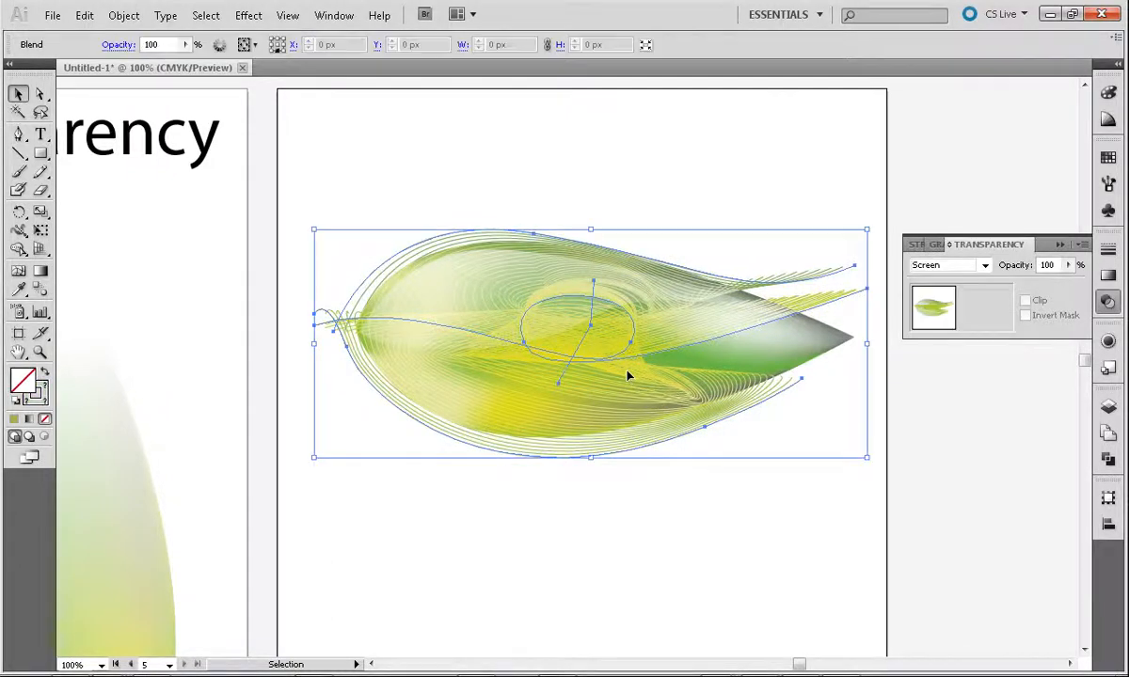
click(950, 266)
click(927, 453)
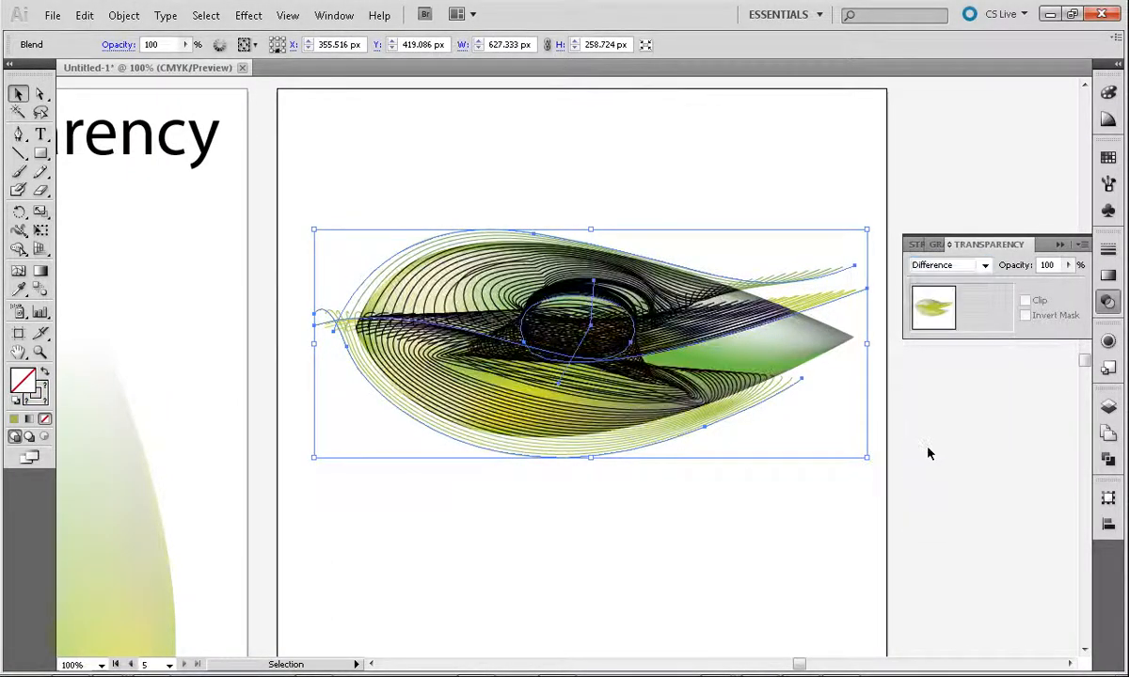
click(787, 521)
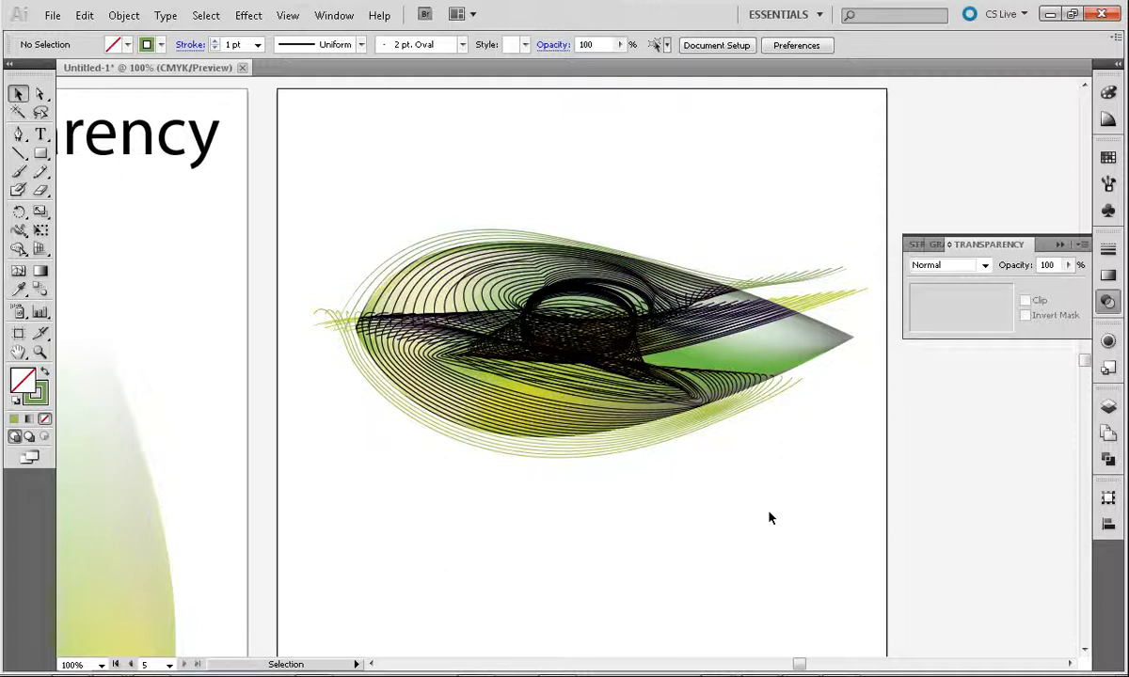
Step: Change the blended curves' blending mode back to Multiply and deselect them
click(651, 332)
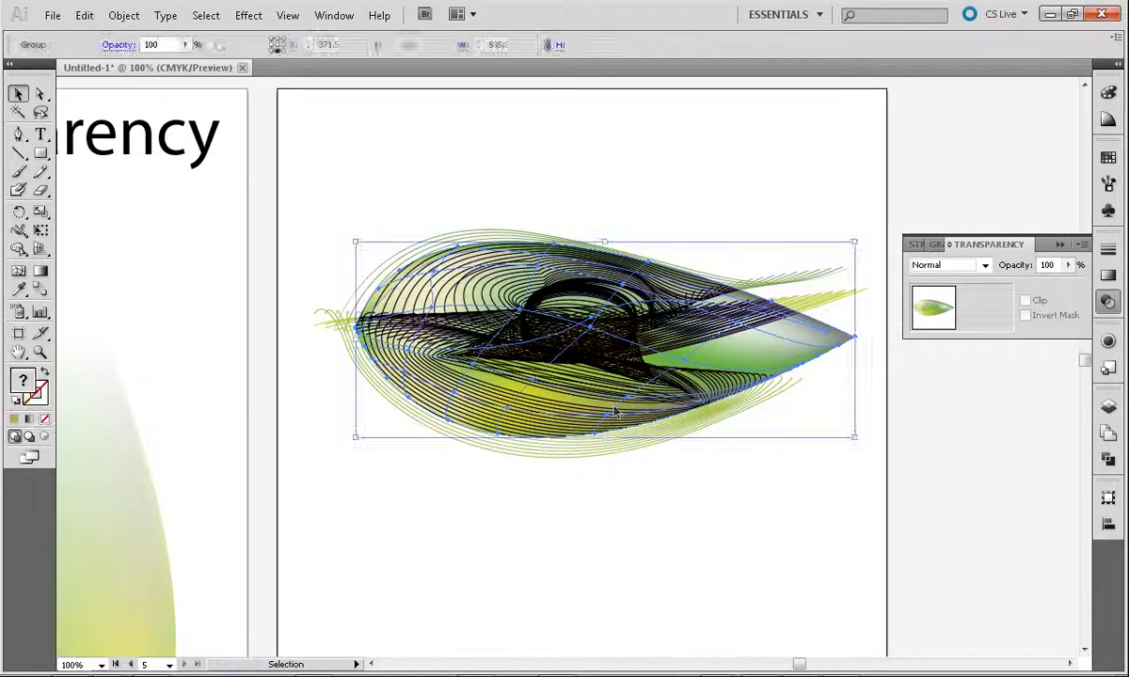
click(633, 323)
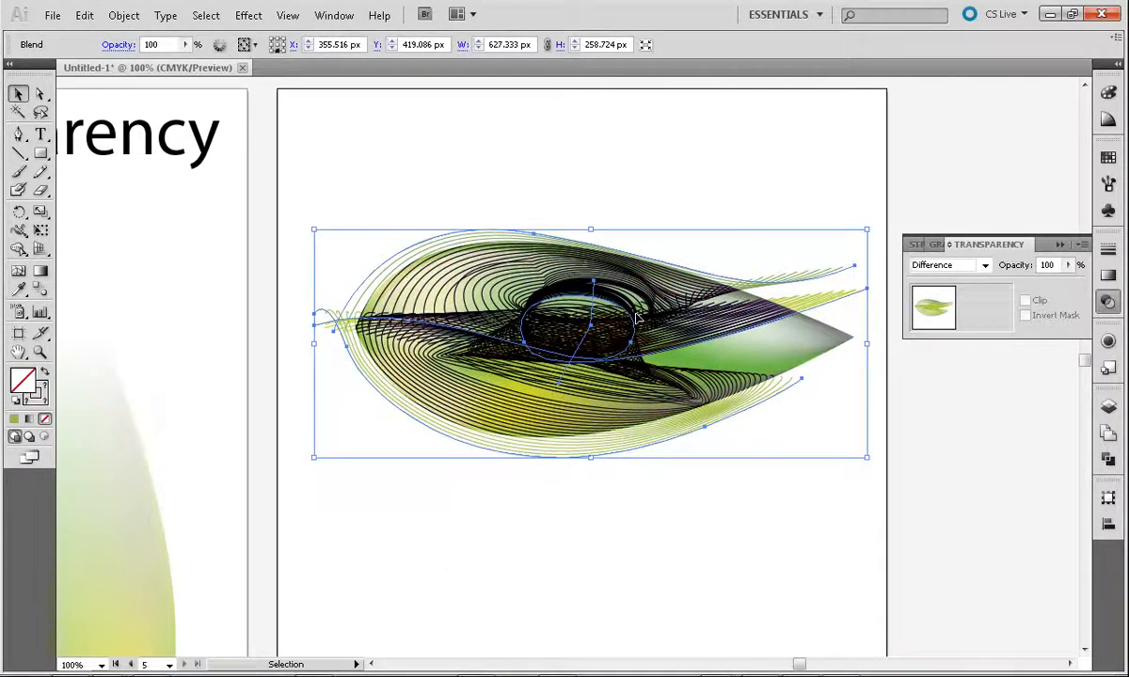
click(984, 264)
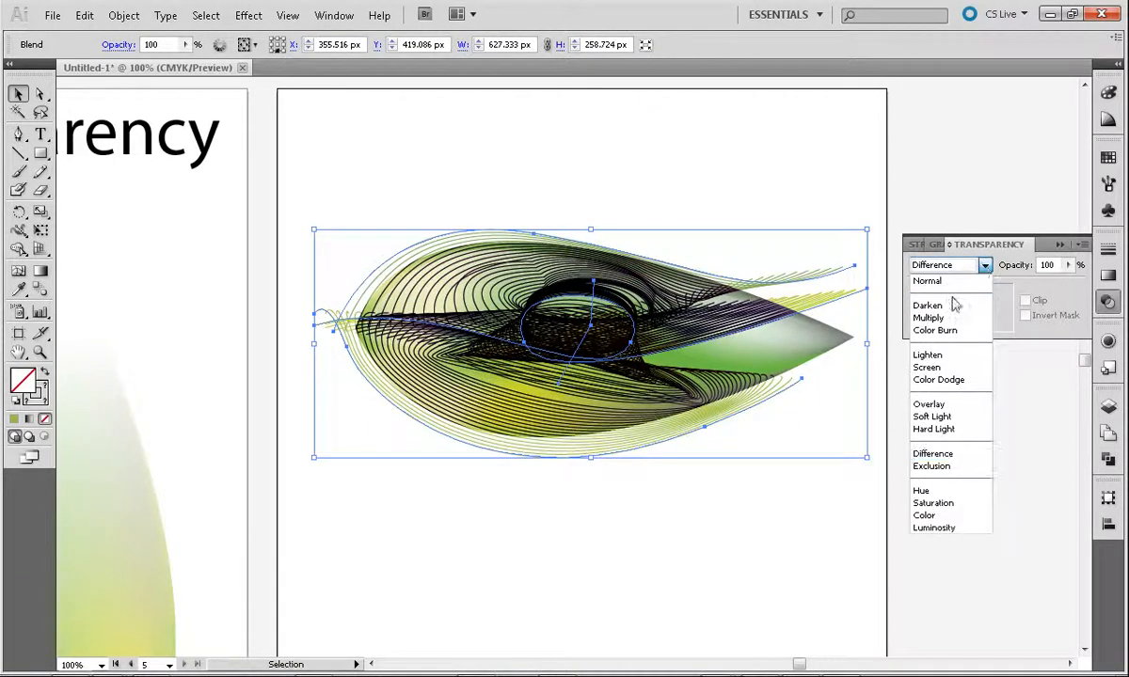
click(928, 318)
click(873, 480)
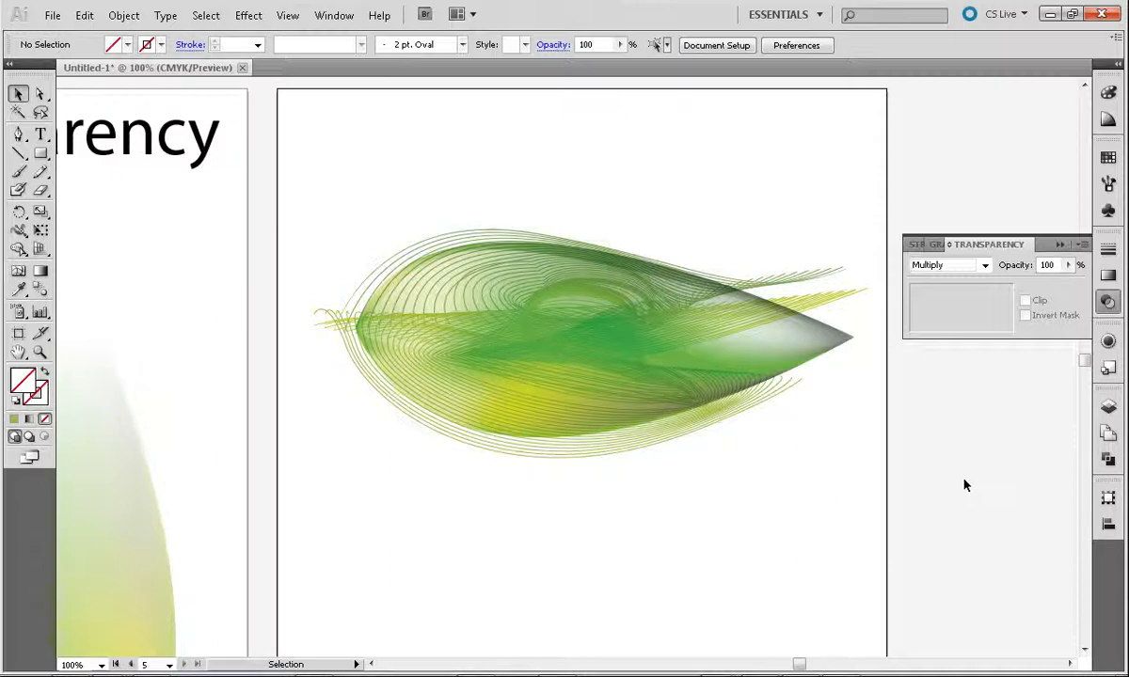
key(ctrl+minus)
key(ctrl+minus)
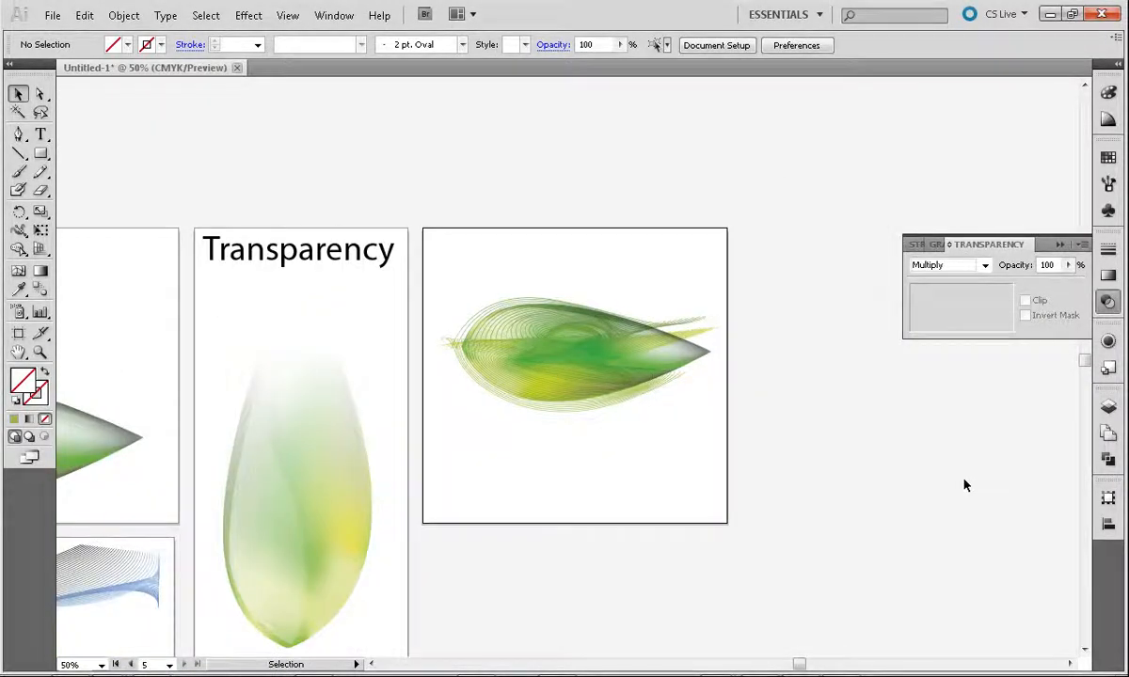
key(n)
click(842, 451)
key(ctrl+z)
key(space)
drag(829, 485, 800, 315)
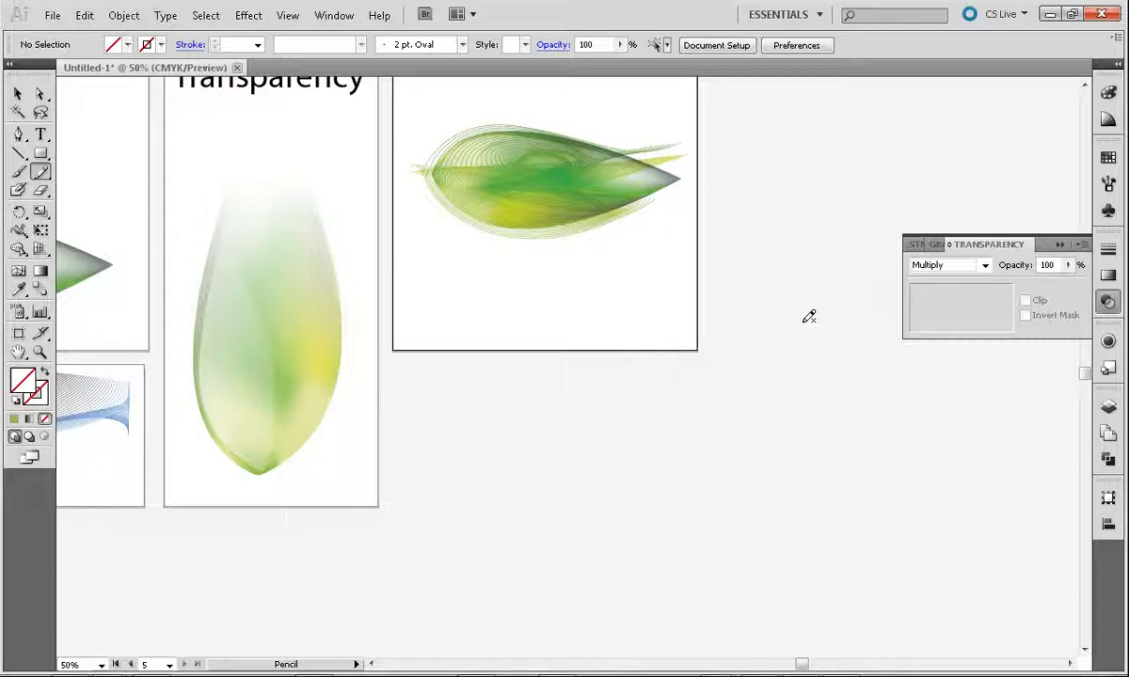
Step: Inspect the blended curves over the leaf by selecting them and entering and leaving their isolation mode
click(18, 95)
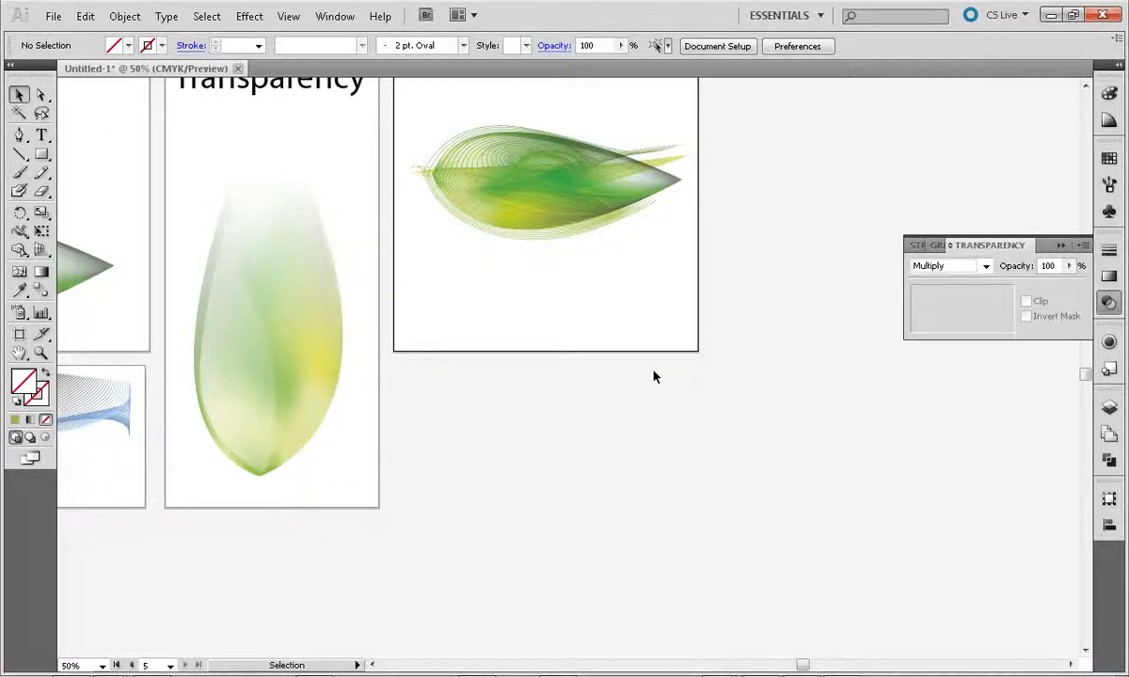
key(space)
drag(643, 295, 693, 434)
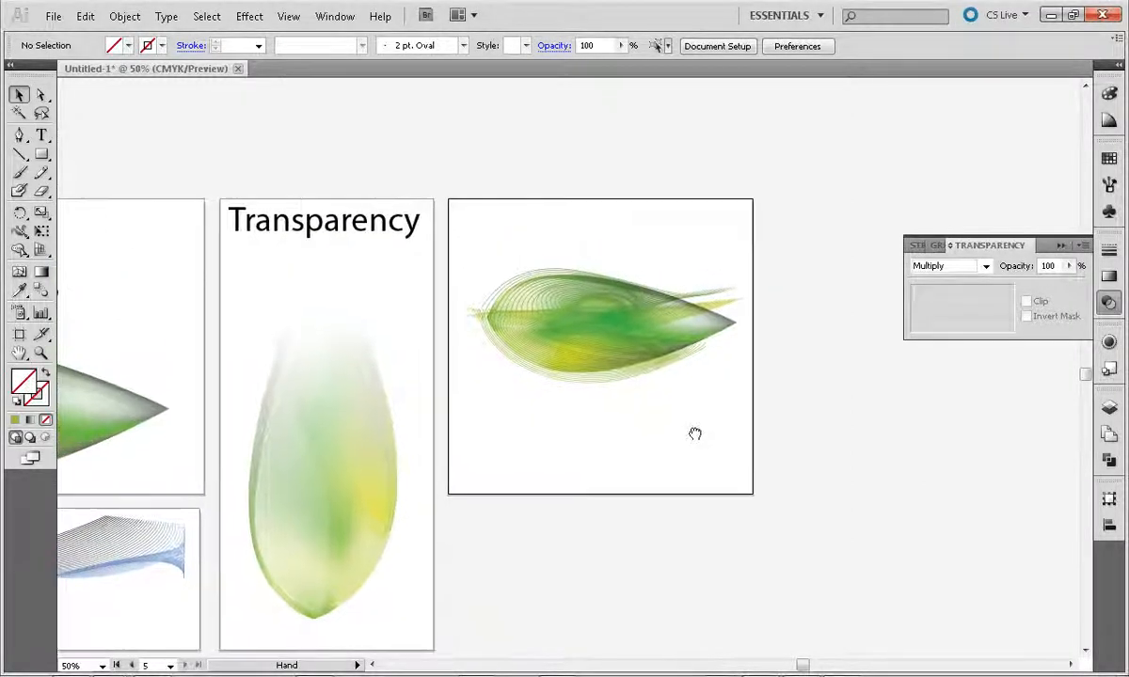
click(530, 278)
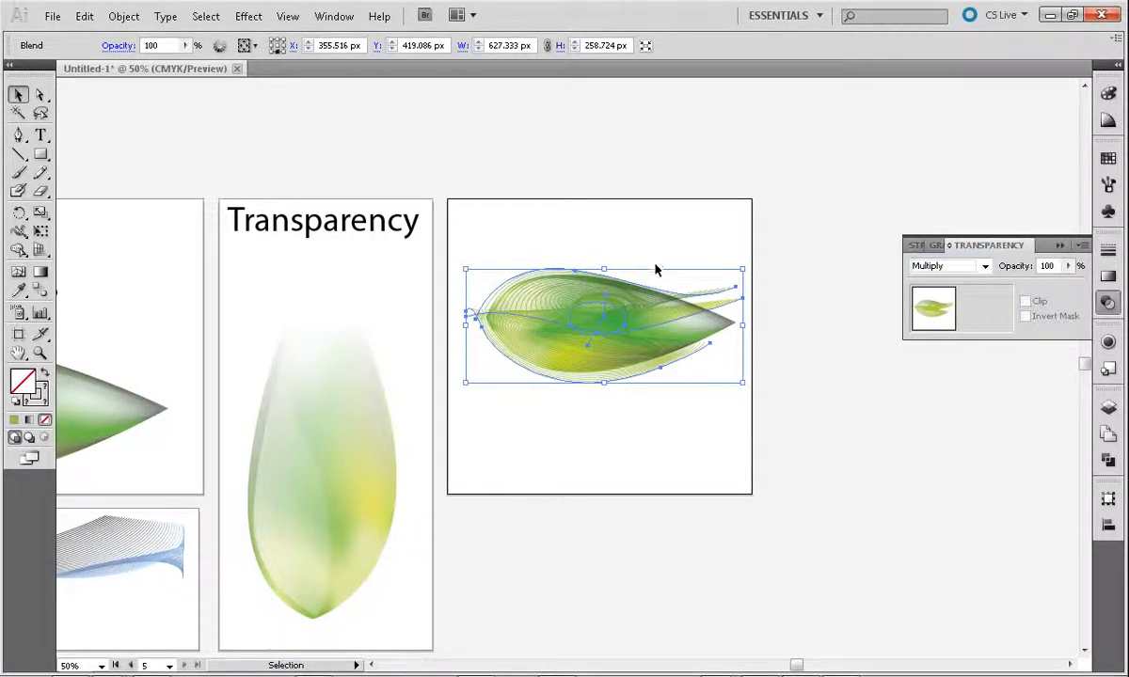
click(662, 243)
click(505, 294)
double_click(505, 293)
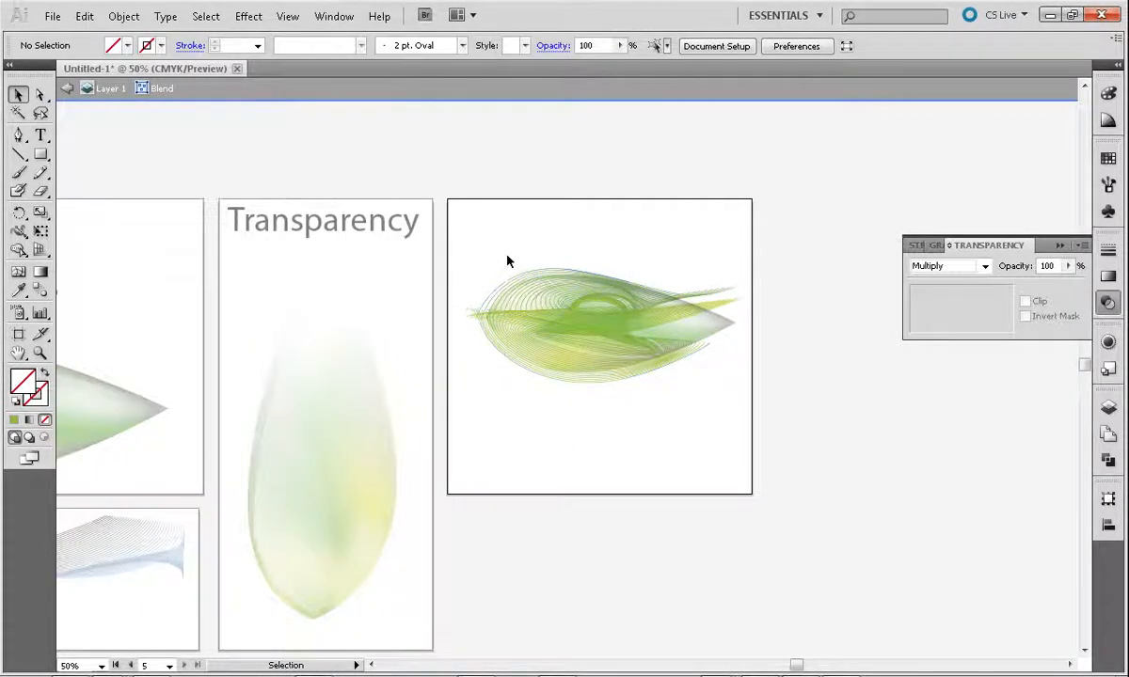
double_click(506, 191)
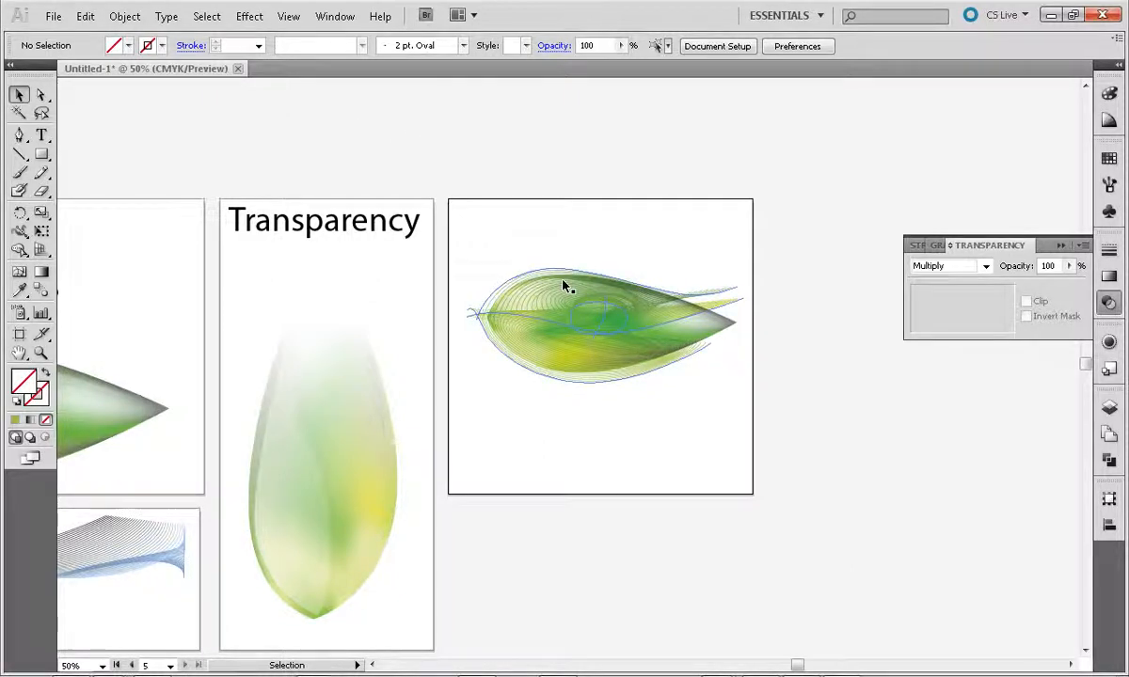
Step: Duplicate the "Transparency" title onto the adjacent artboard, above the leaf with the blended curves
key(space)
drag(602, 398, 713, 368)
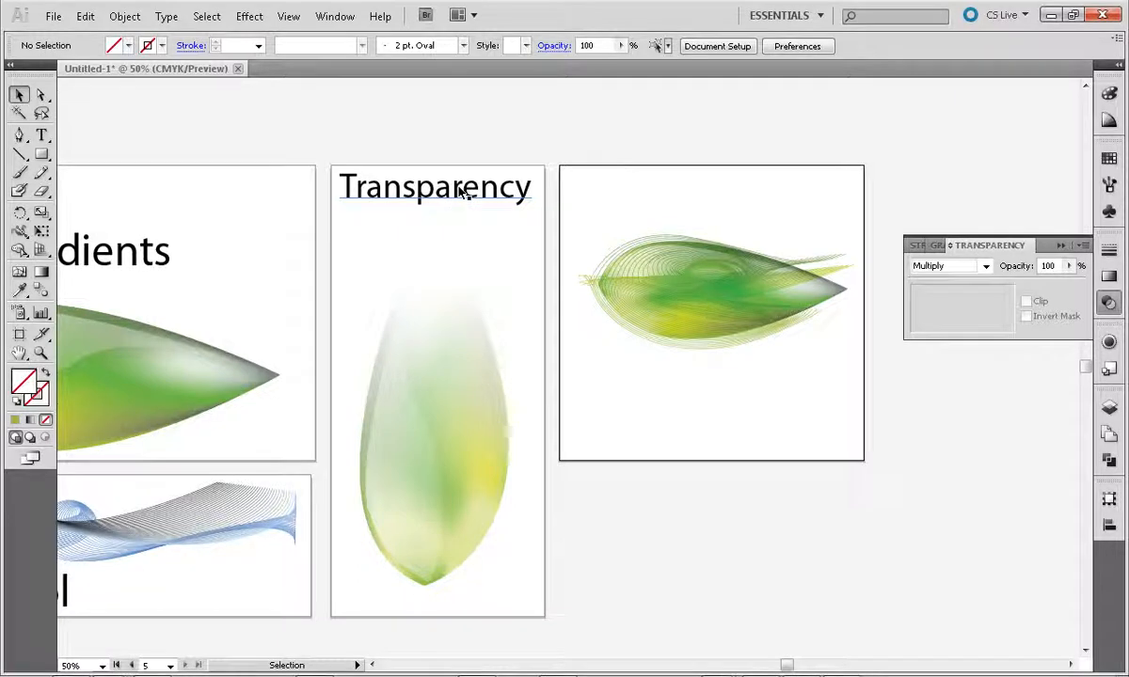
drag(463, 191, 720, 187)
Step: Change the copied title's text to "Blending Modes" and deselect it
double_click(715, 186)
double_click(715, 186)
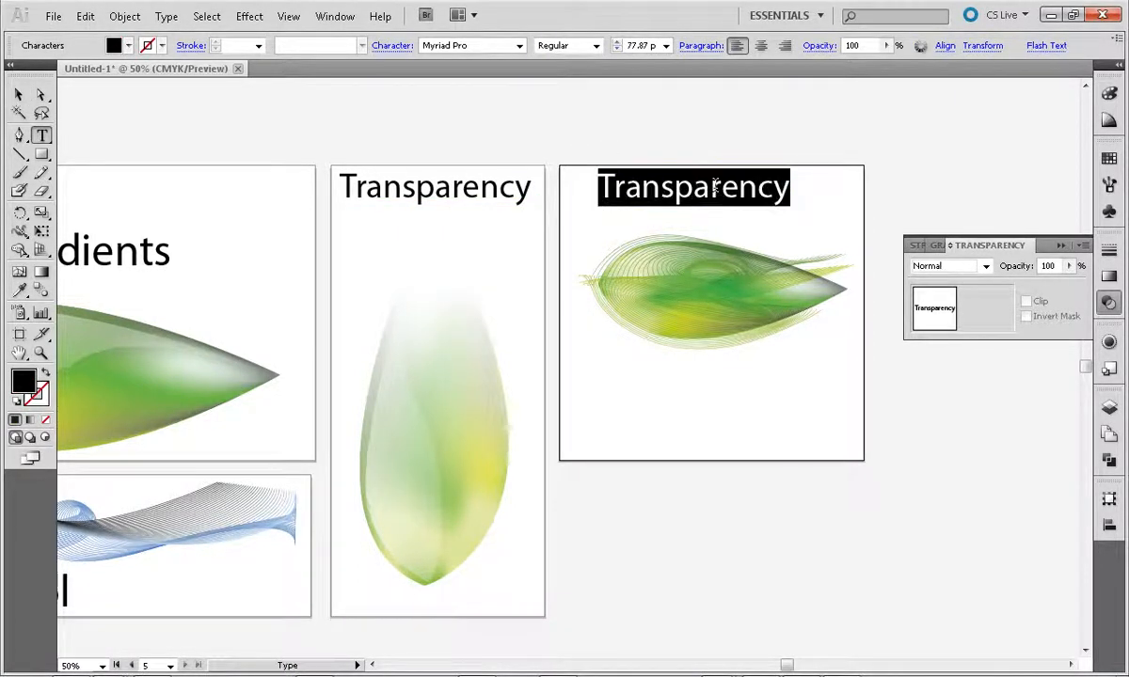
text(Bled)
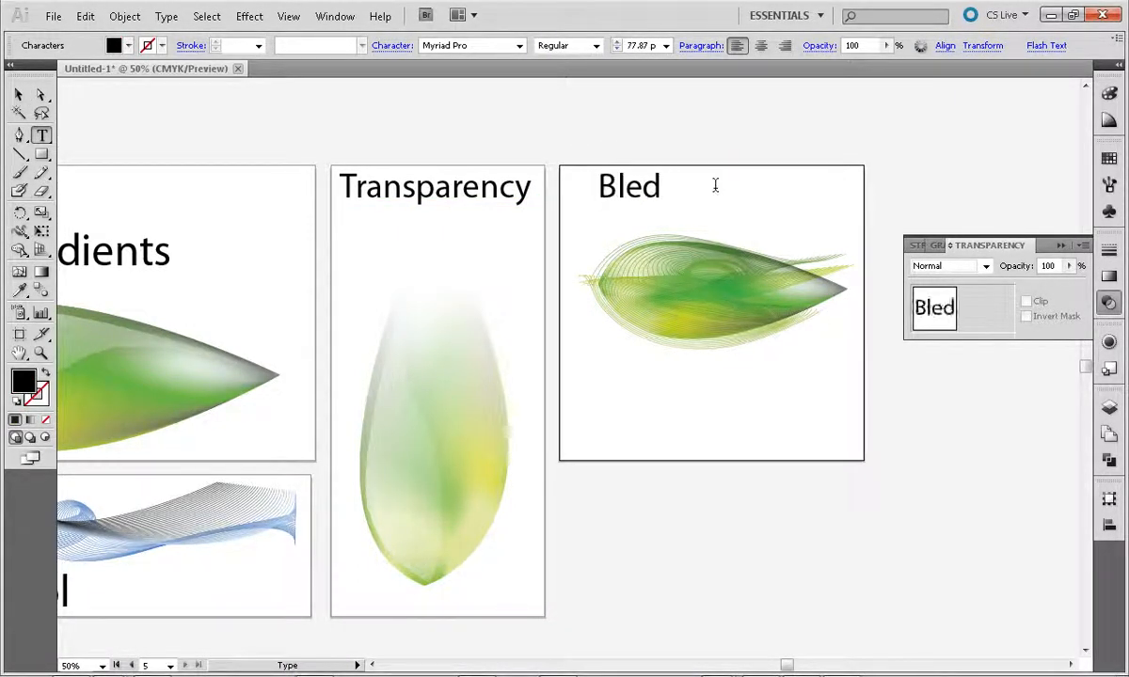
key(BackSpace)
text(nding)
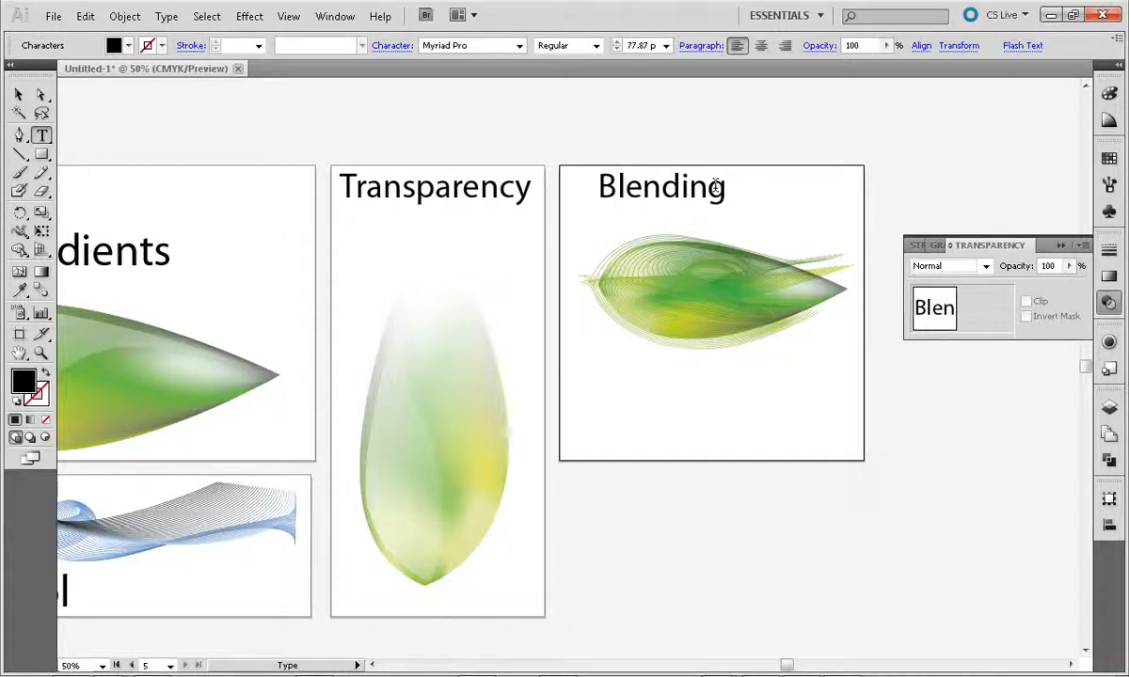
text( Moo=d)
key(BackSpace)
key(BackSpace)
key(BackSpace)
key(BackSpace)
text(odes)
click(17, 95)
click(817, 380)
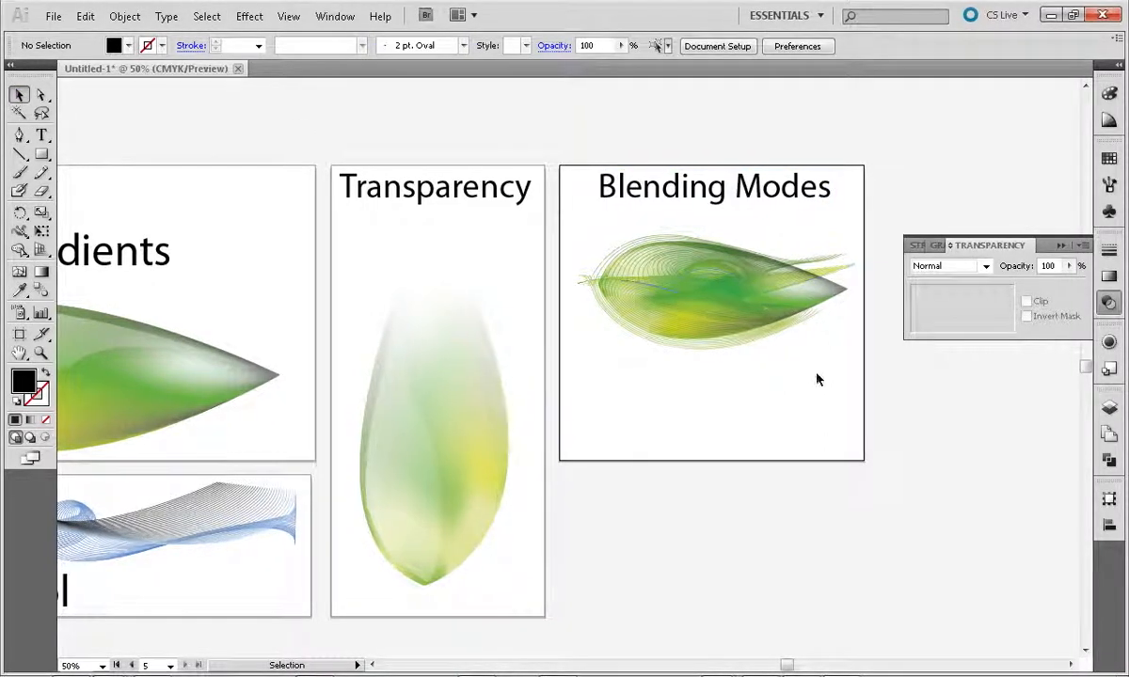
Step: Draw a new large landscape artboard beside the "Blending Modes" artboard, aligned with its upper edge
key(space)
drag(783, 474, 219, 434)
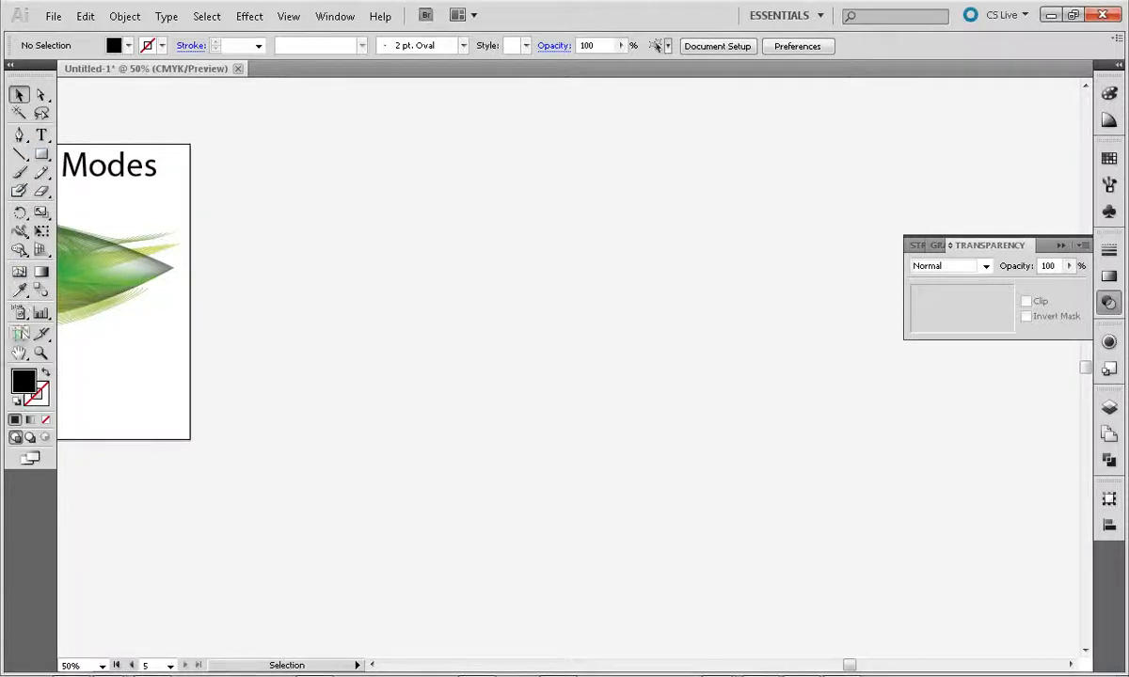
click(20, 334)
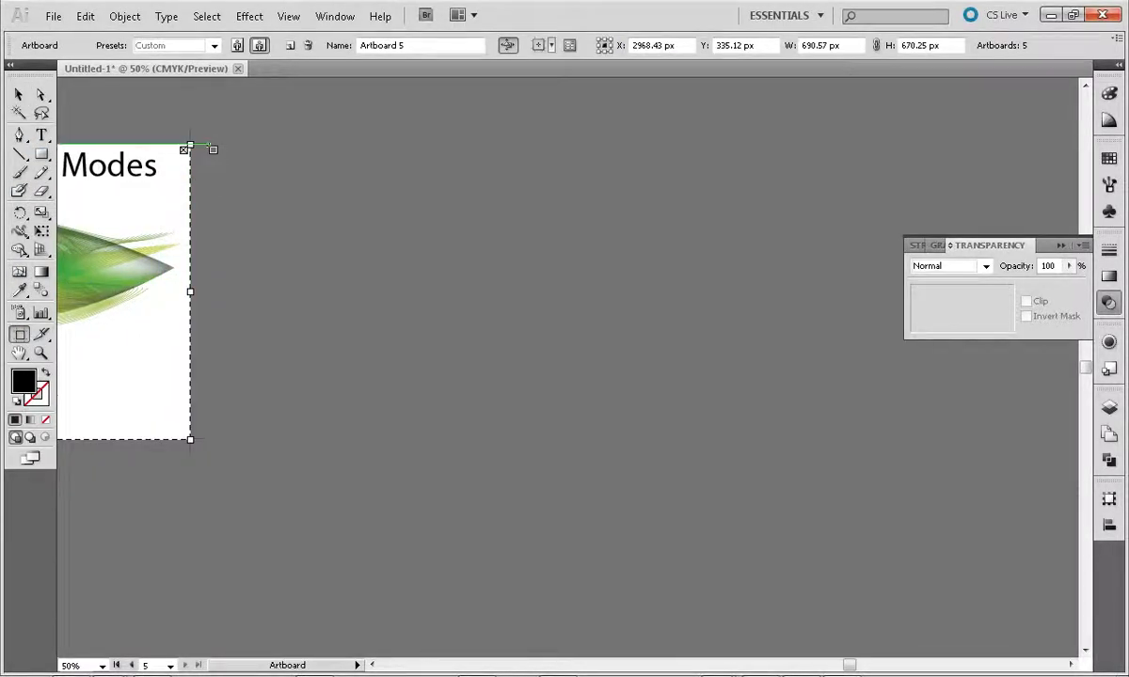
drag(209, 144, 939, 589)
click(19, 95)
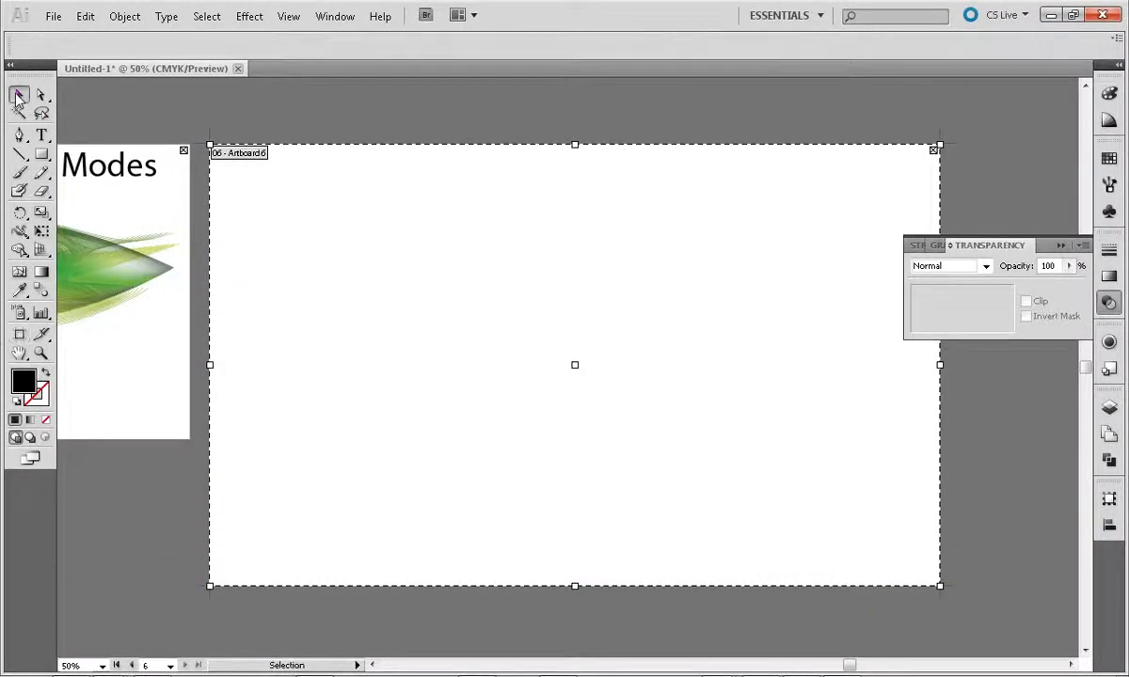
Step: Draw a narrow, pointed grass blade about 636 px tall with the Pen tool near the new artboard's lower edge and deselect it
key(p)
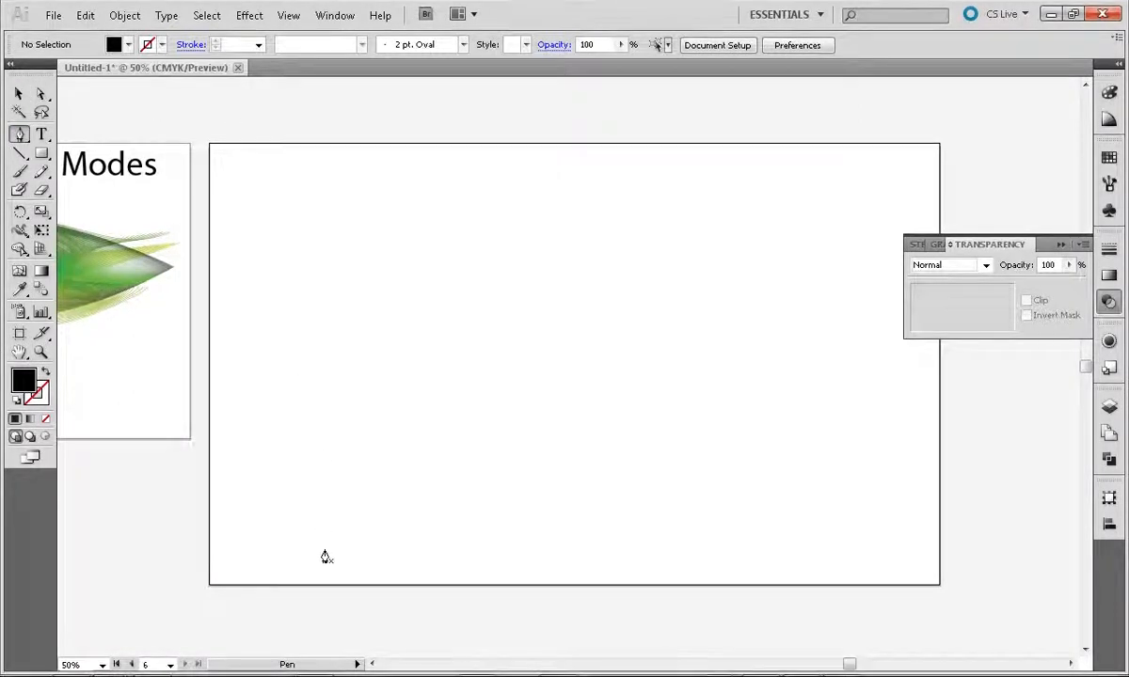
click(328, 580)
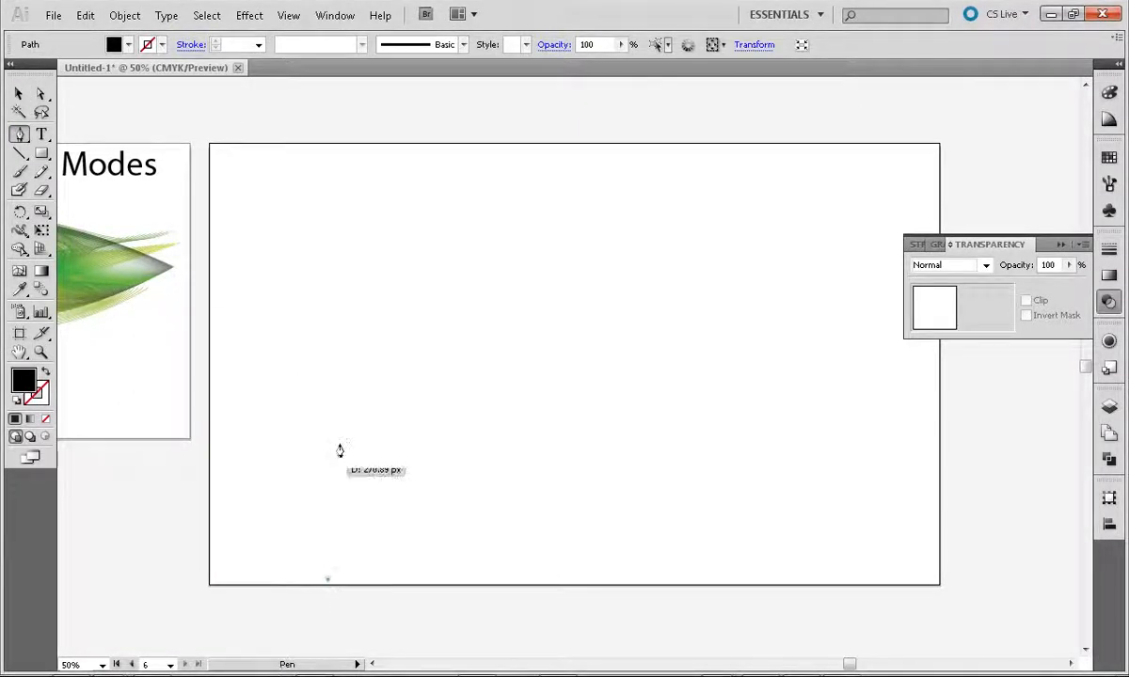
drag(328, 300, 351, 197)
click(329, 301)
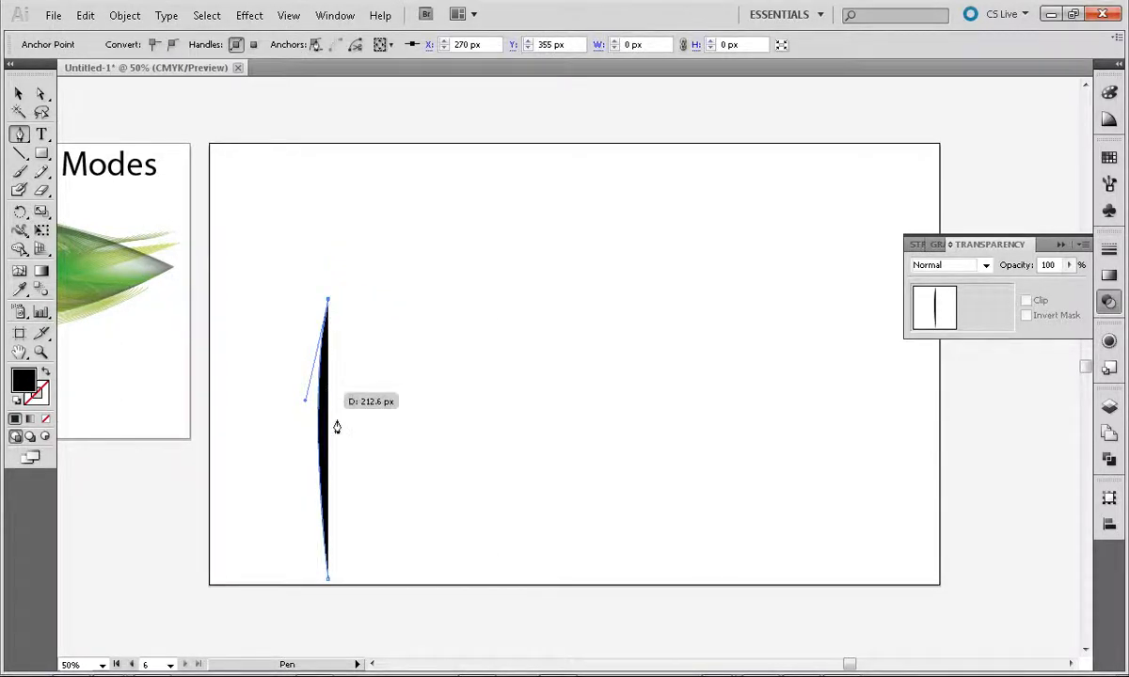
drag(345, 582, 329, 438)
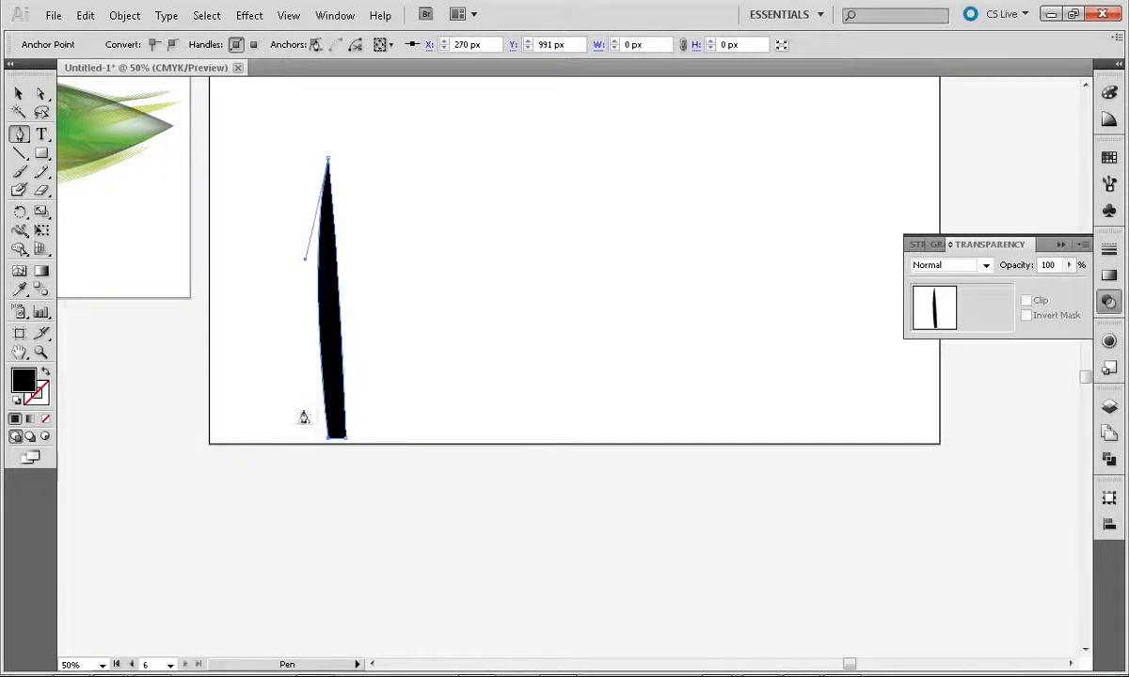
click(18, 95)
click(379, 168)
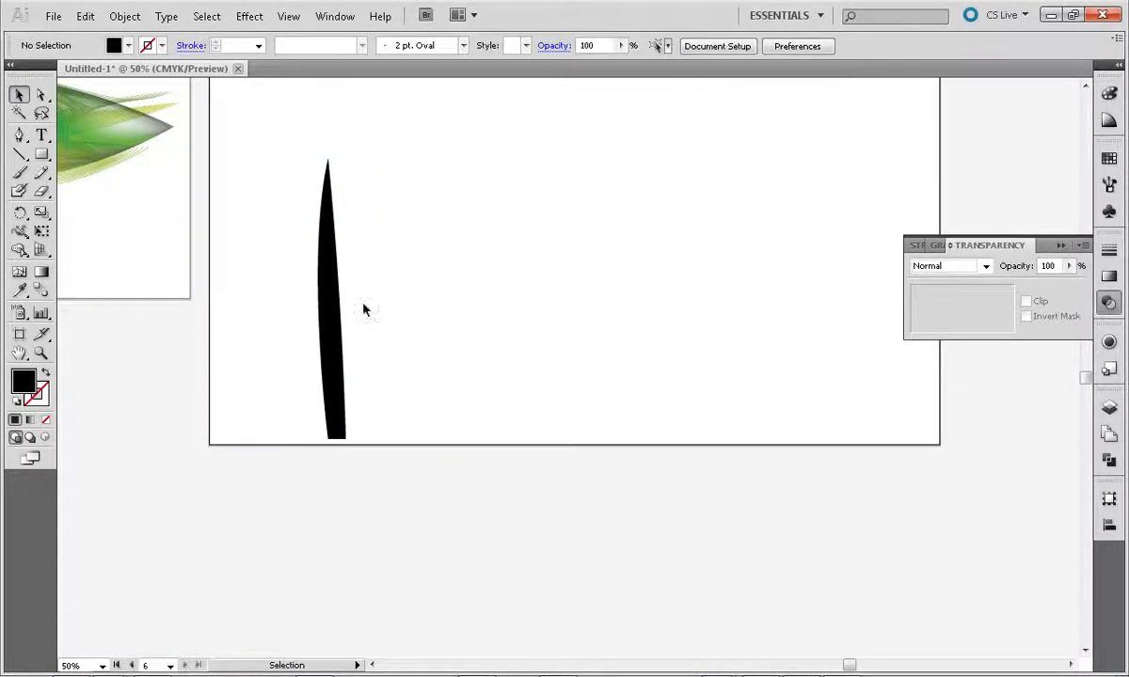
Step: Fill the grass blade with dark green (R 70, G 114, B 0)
click(324, 300)
double_click(24, 380)
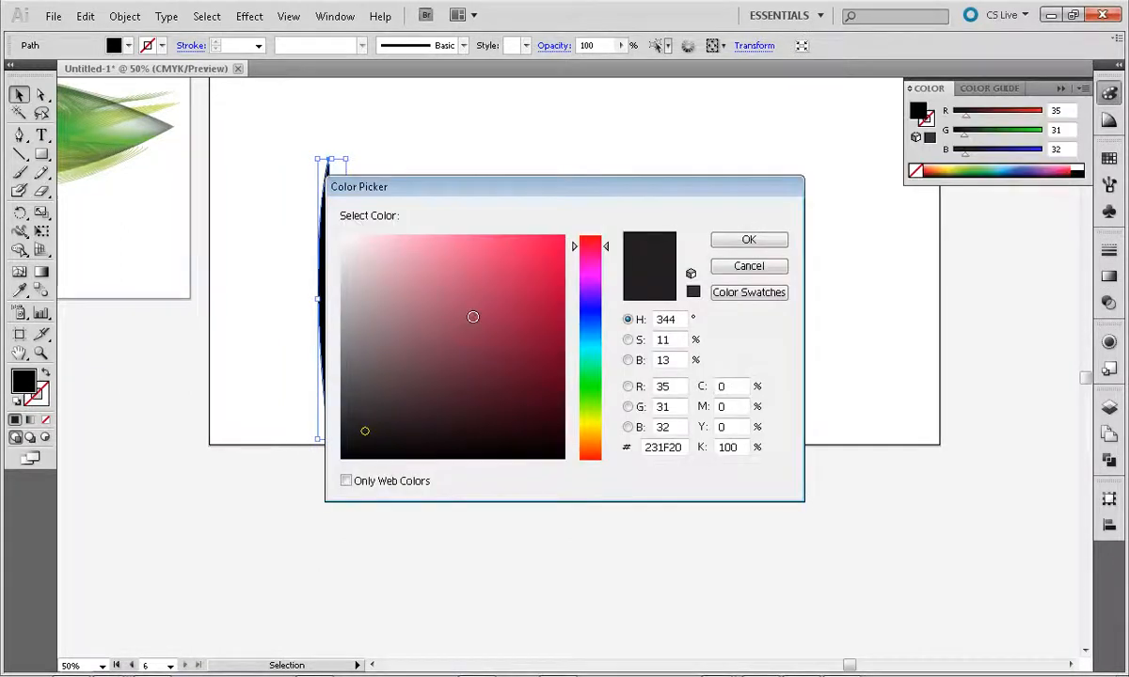
click(591, 409)
drag(558, 391, 562, 360)
click(748, 240)
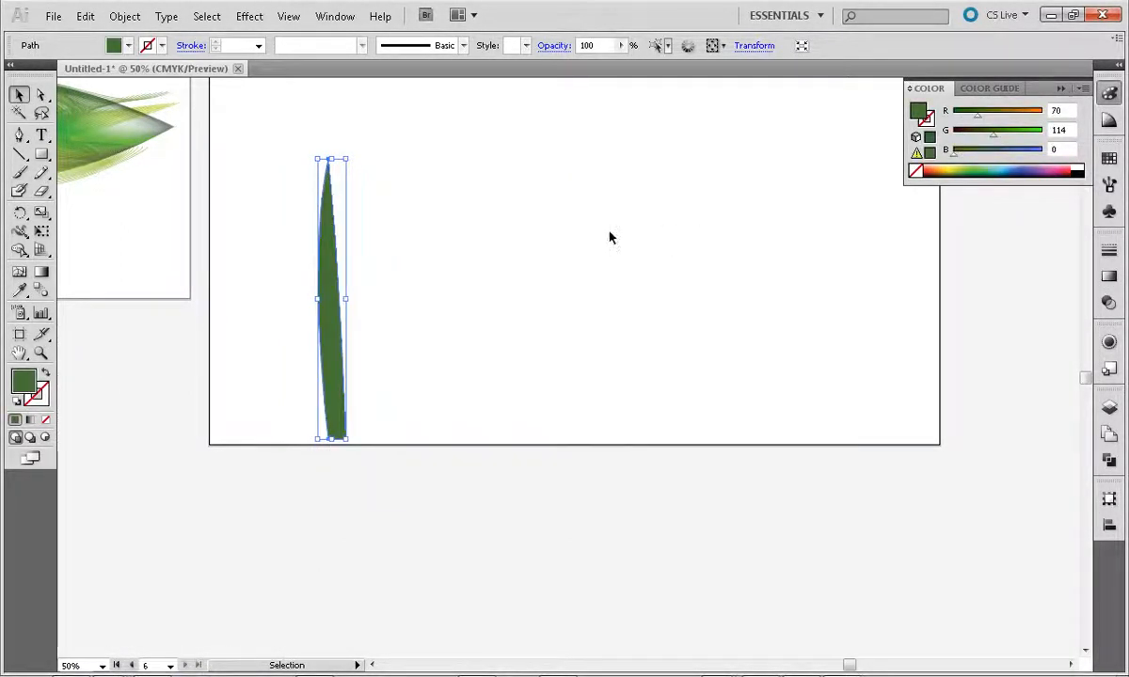
Step: Set the grass blade's fill to bright green #95E200 and deselect it
key(space)
drag(610, 230, 640, 332)
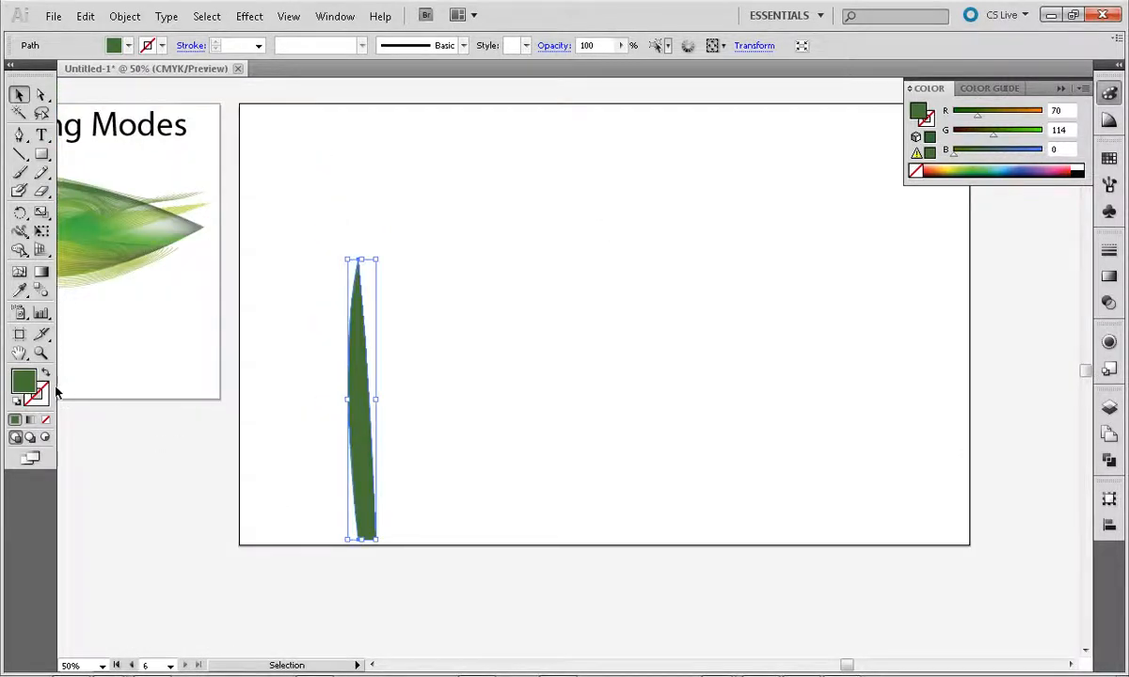
double_click(21, 377)
click(521, 320)
drag(521, 320, 584, 258)
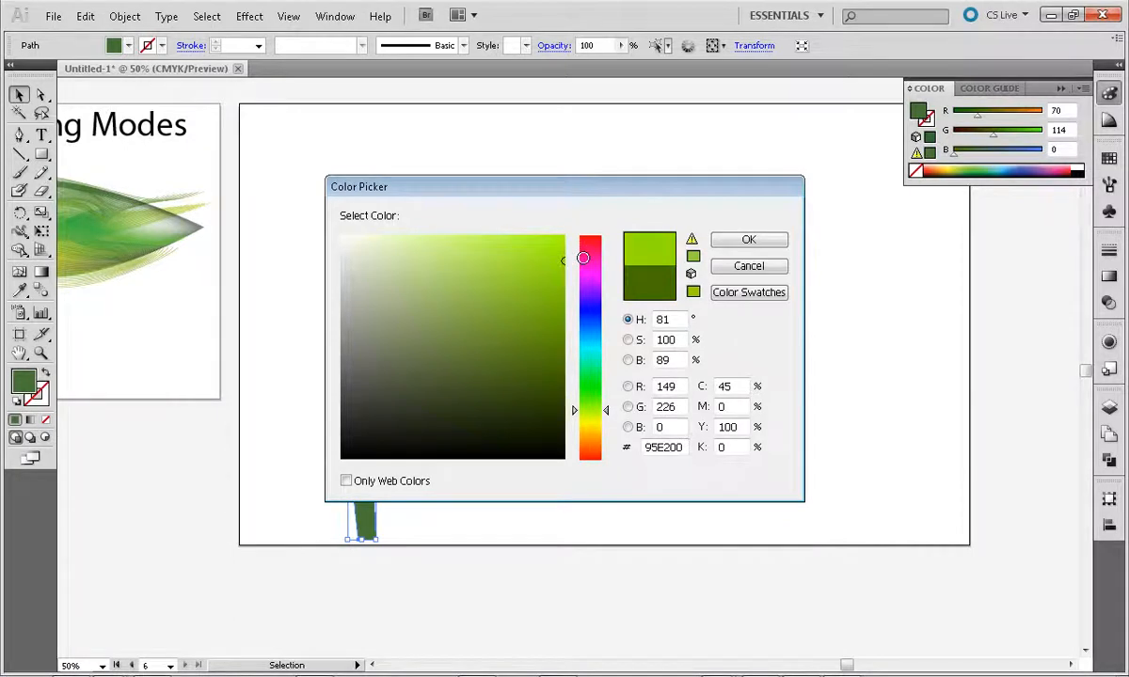
click(748, 241)
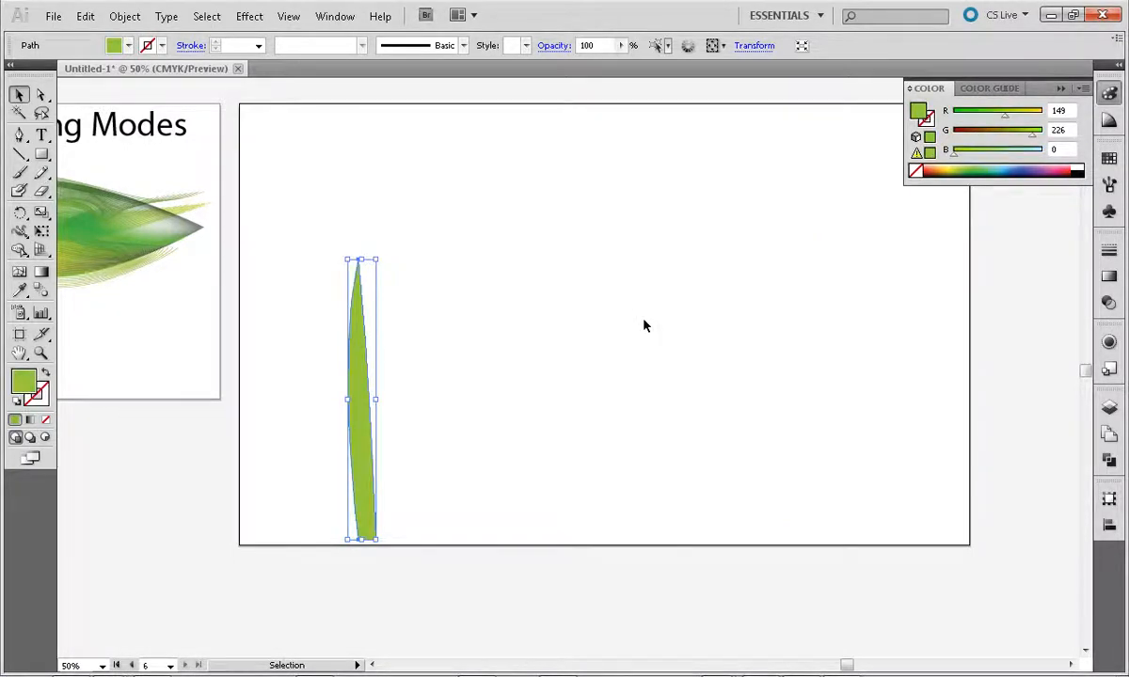
click(645, 327)
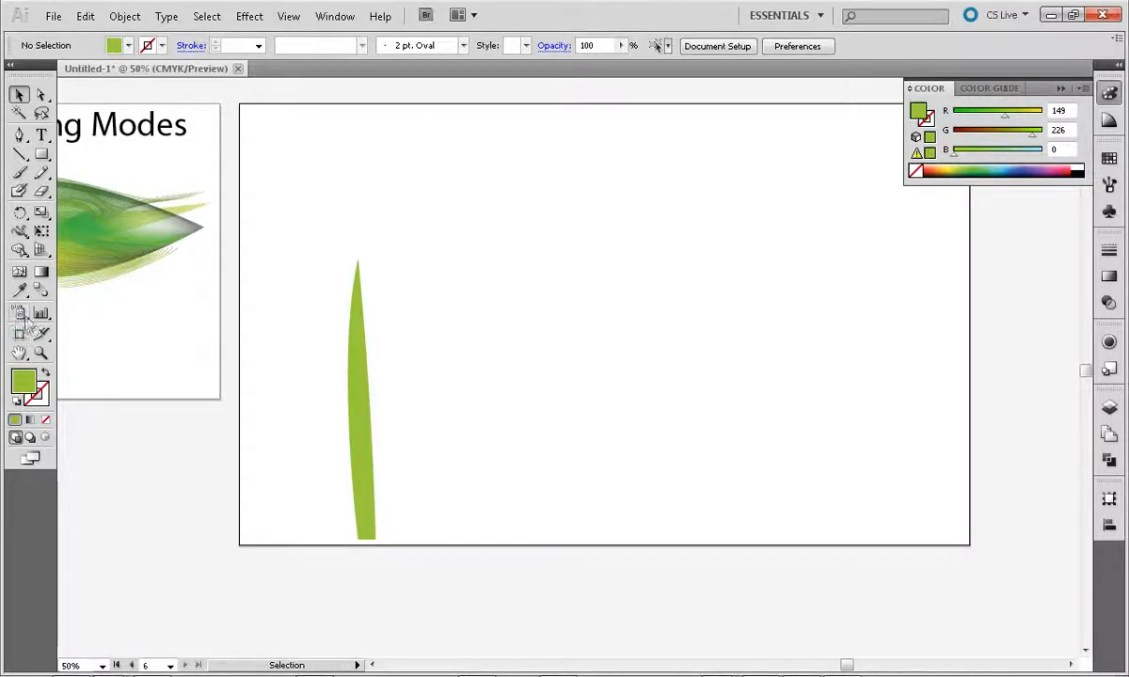
Step: Add a gradient mesh line through the blade from its base and set the base mesh point's cyan to 75%
click(20, 273)
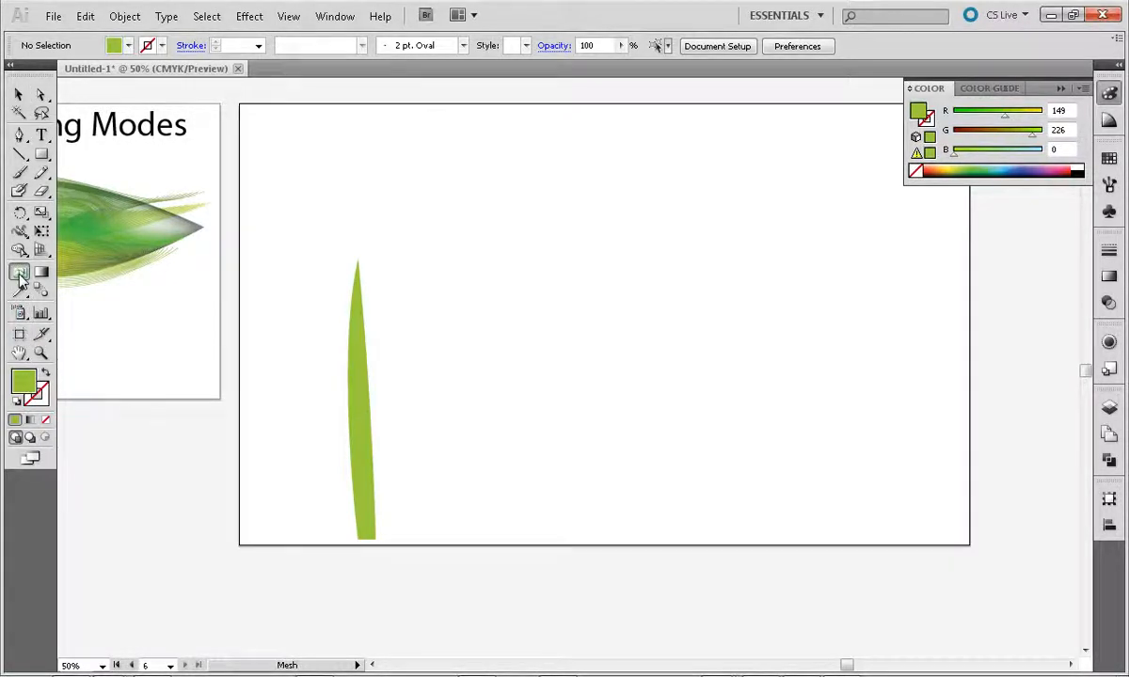
click(368, 541)
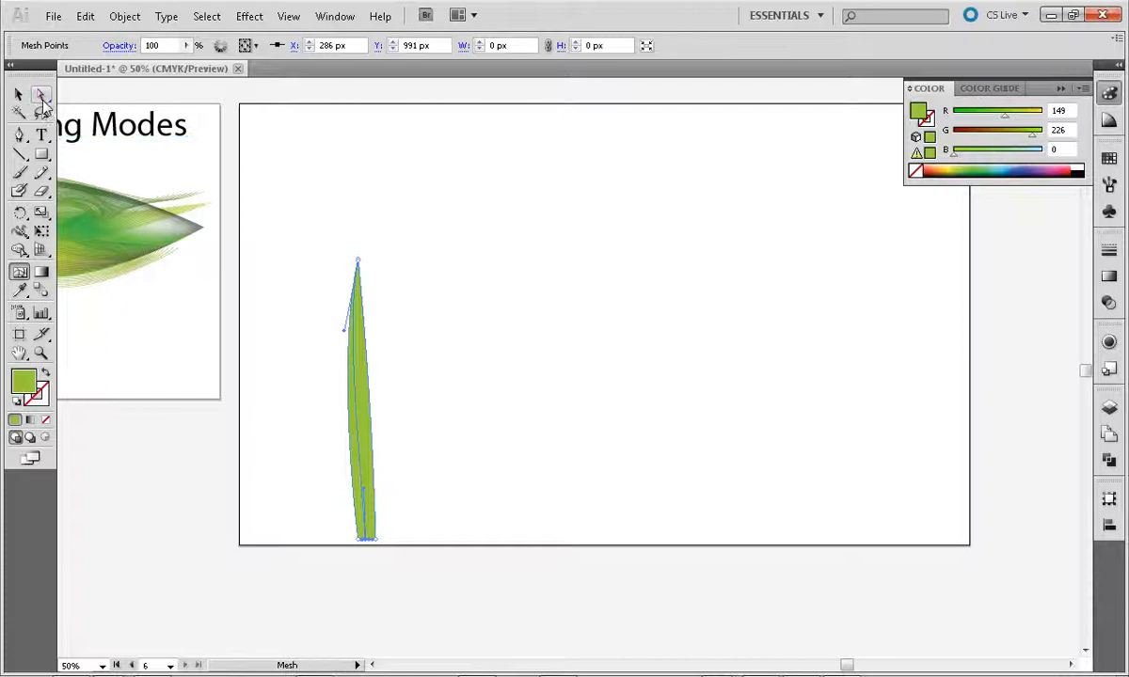
click(40, 94)
key(ctrl+plus)
key(ctrl+plus)
key(ctrl+plus)
drag(365, 379, 866, 414)
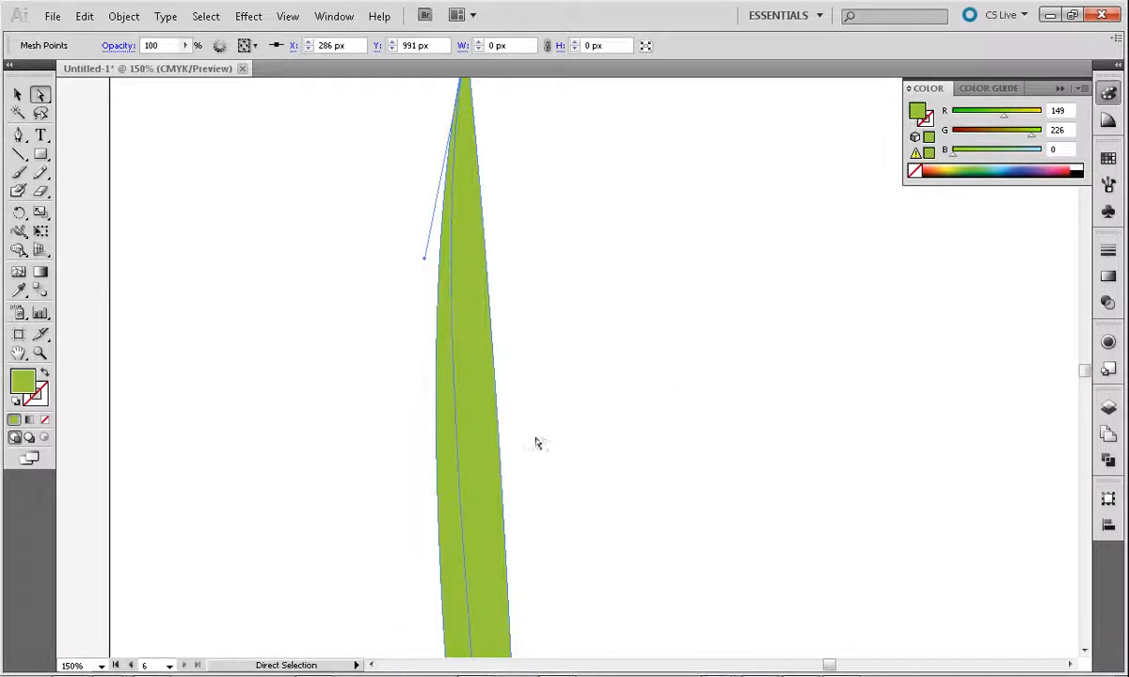
click(460, 475)
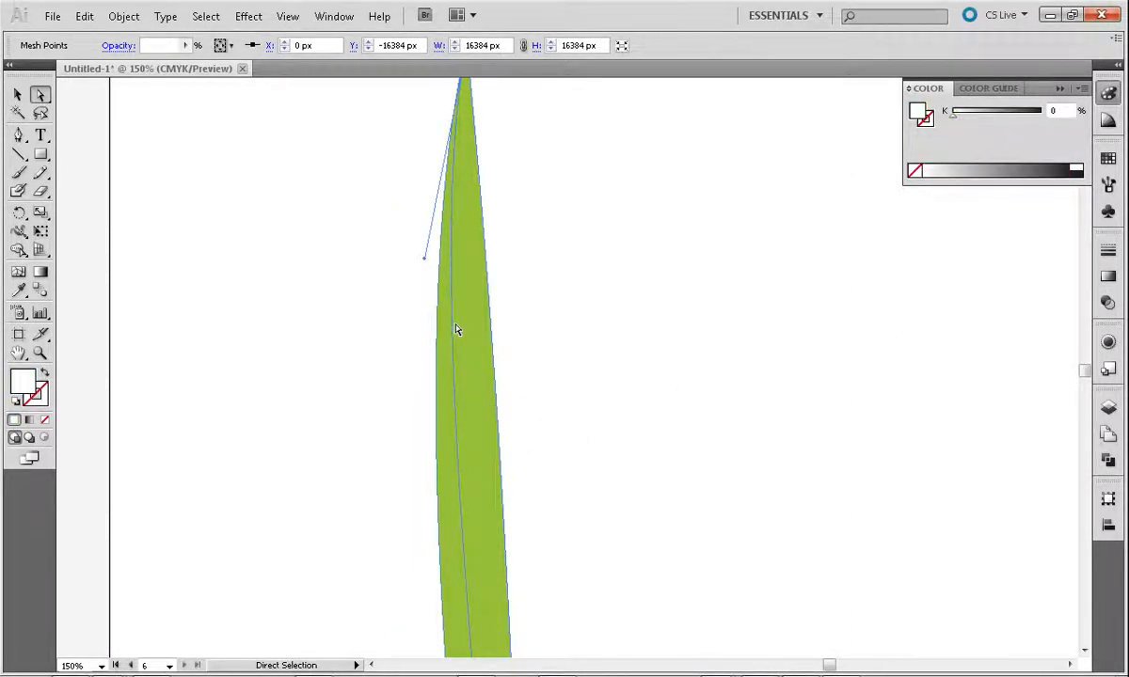
key(space)
drag(459, 408, 479, 335)
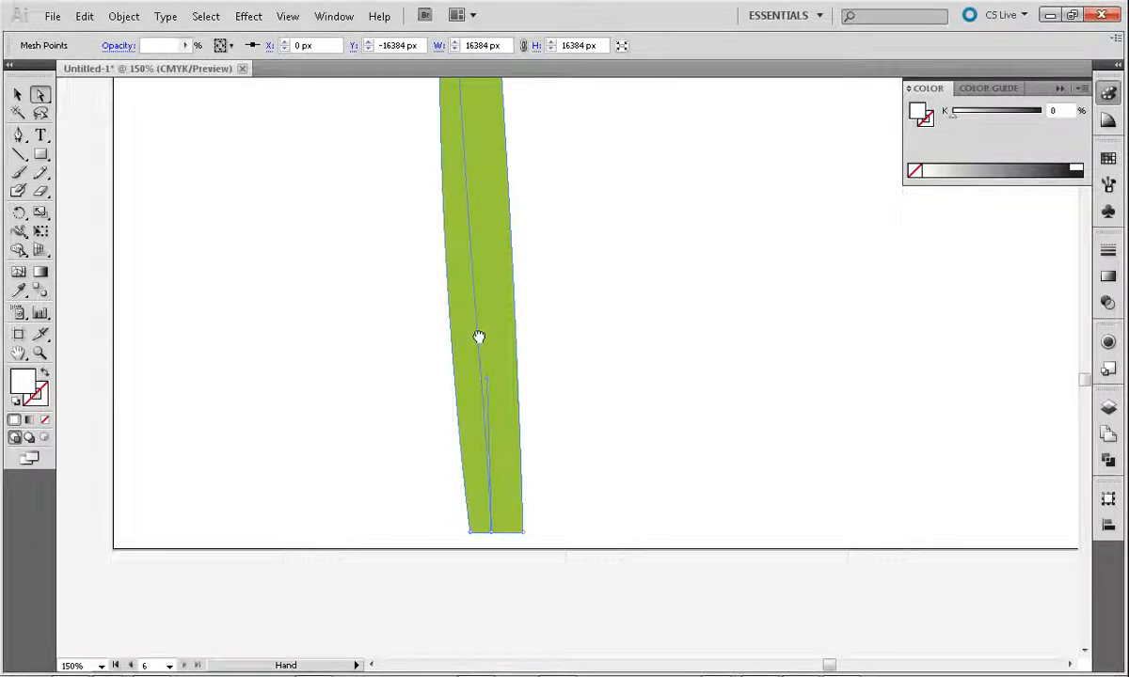
click(490, 535)
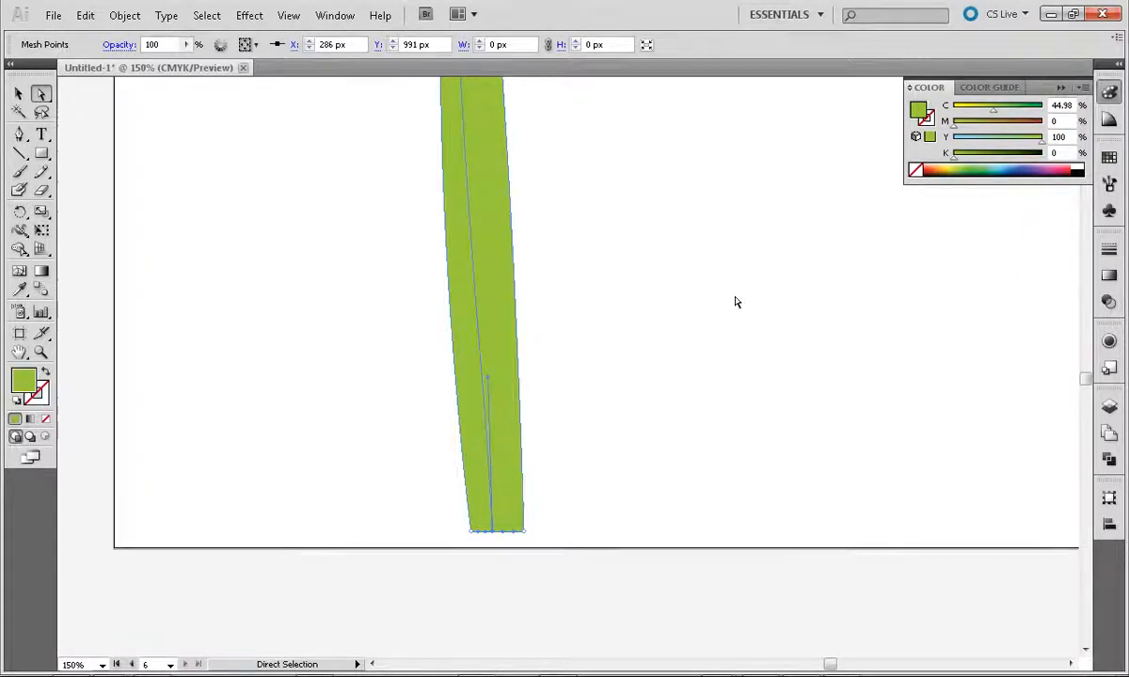
drag(999, 113, 1023, 113)
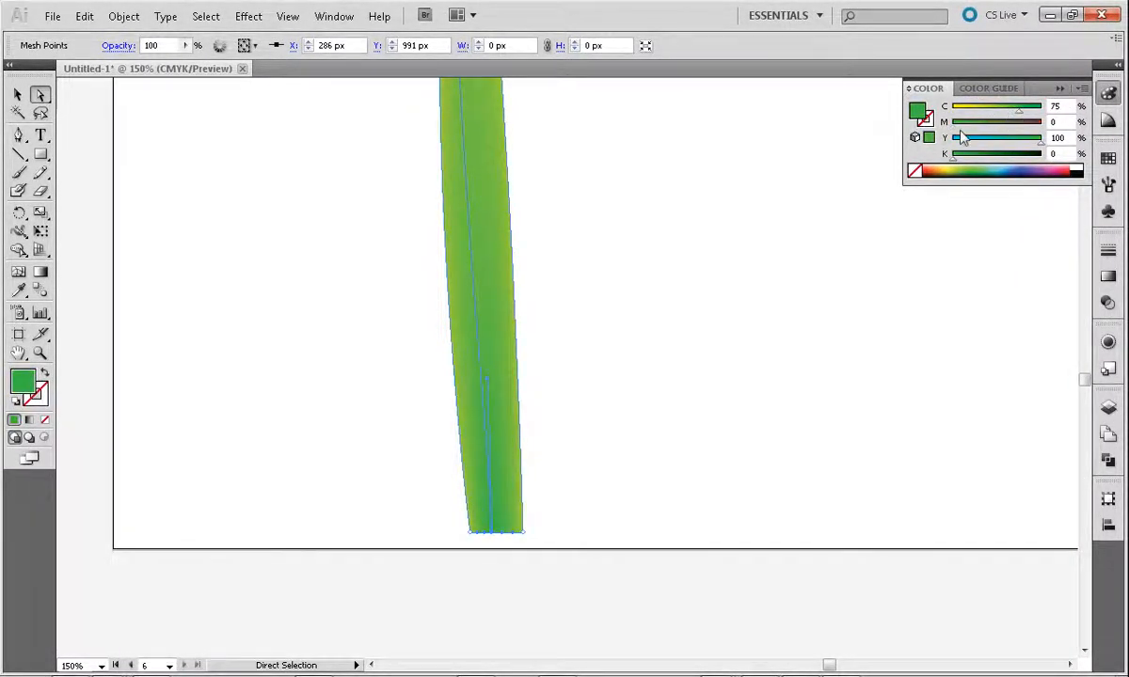
Step: Set the cyan of the mesh point at the blade's tip to 81%
drag(716, 139, 713, 383)
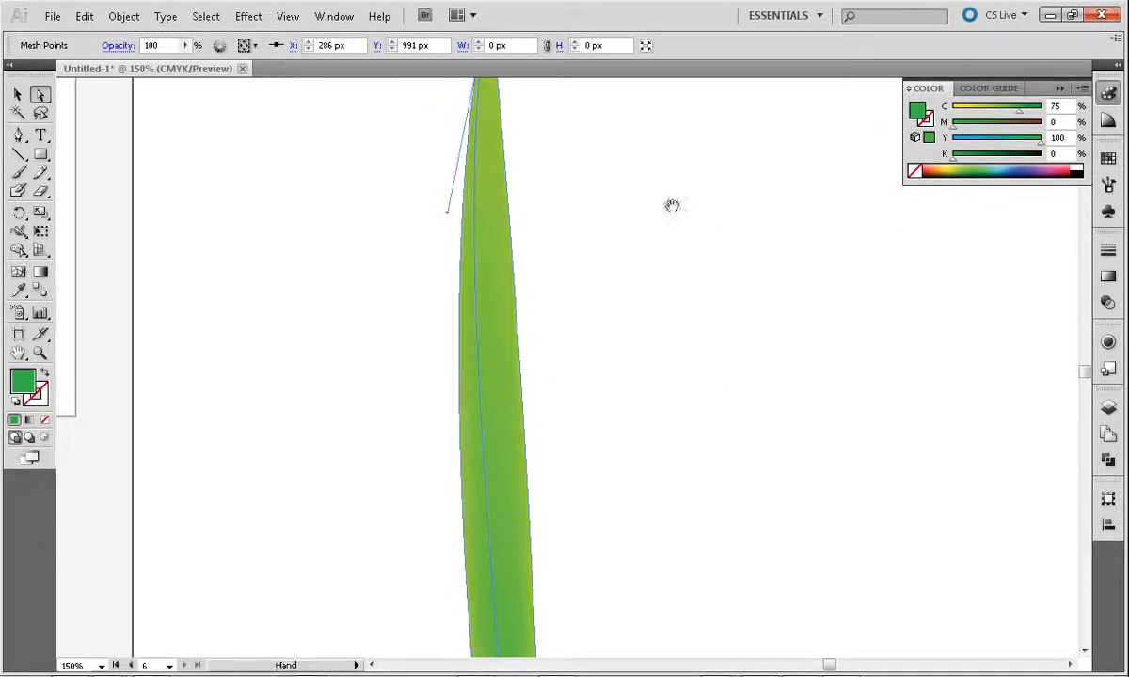
drag(673, 214, 679, 353)
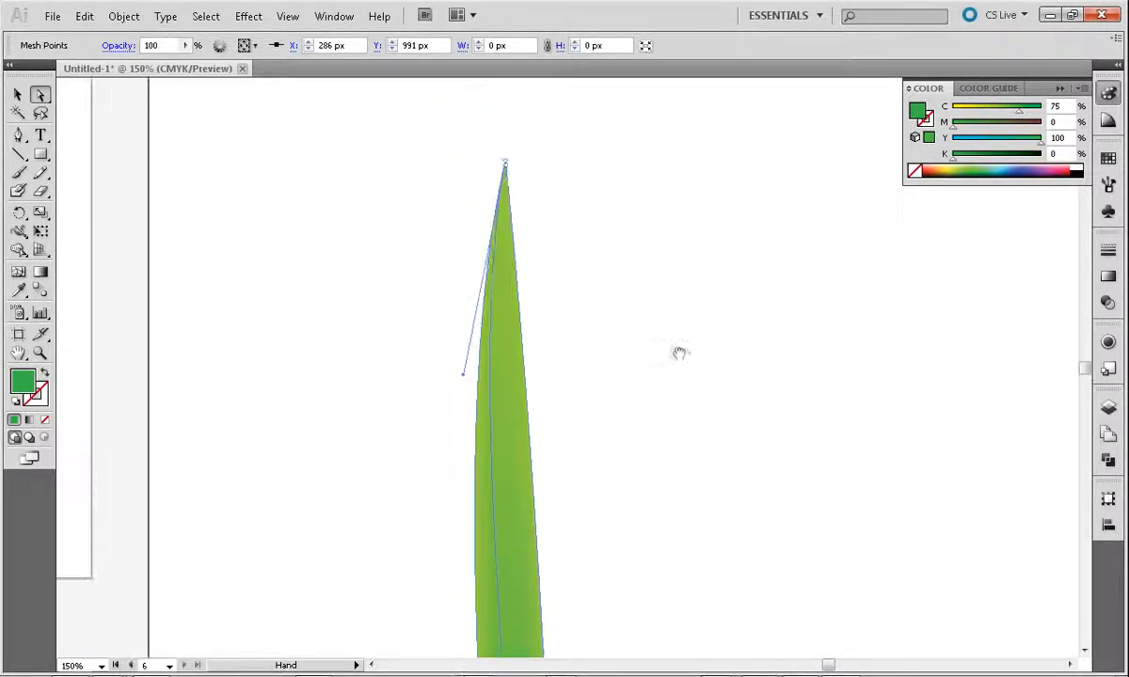
click(506, 168)
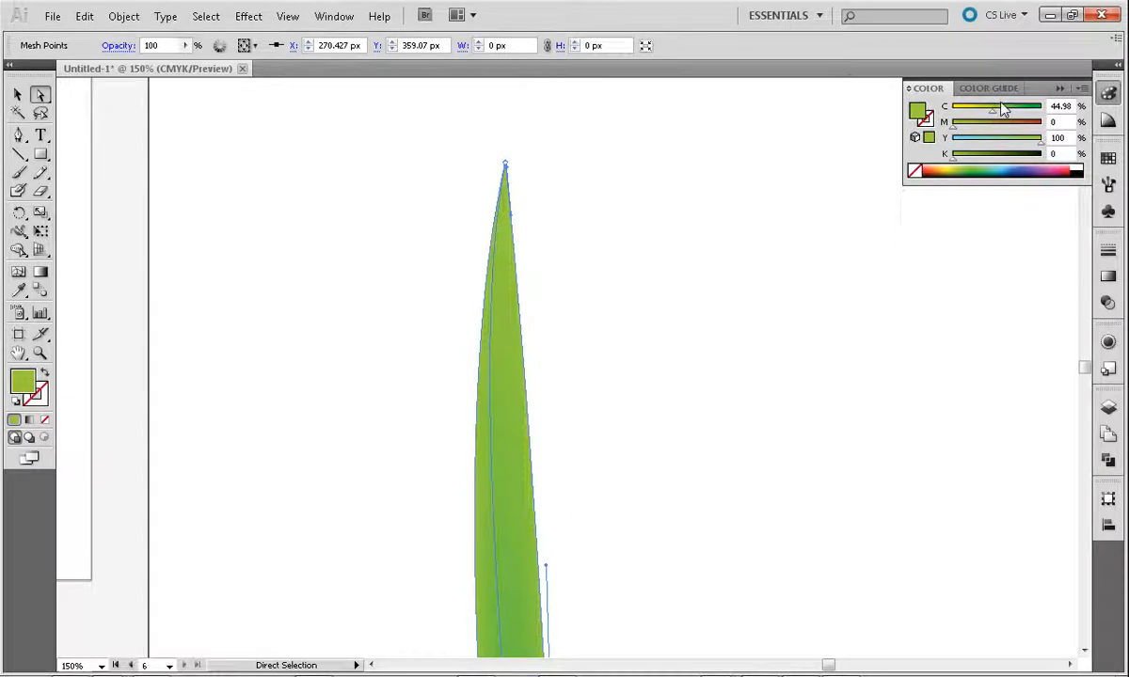
drag(994, 109, 1025, 110)
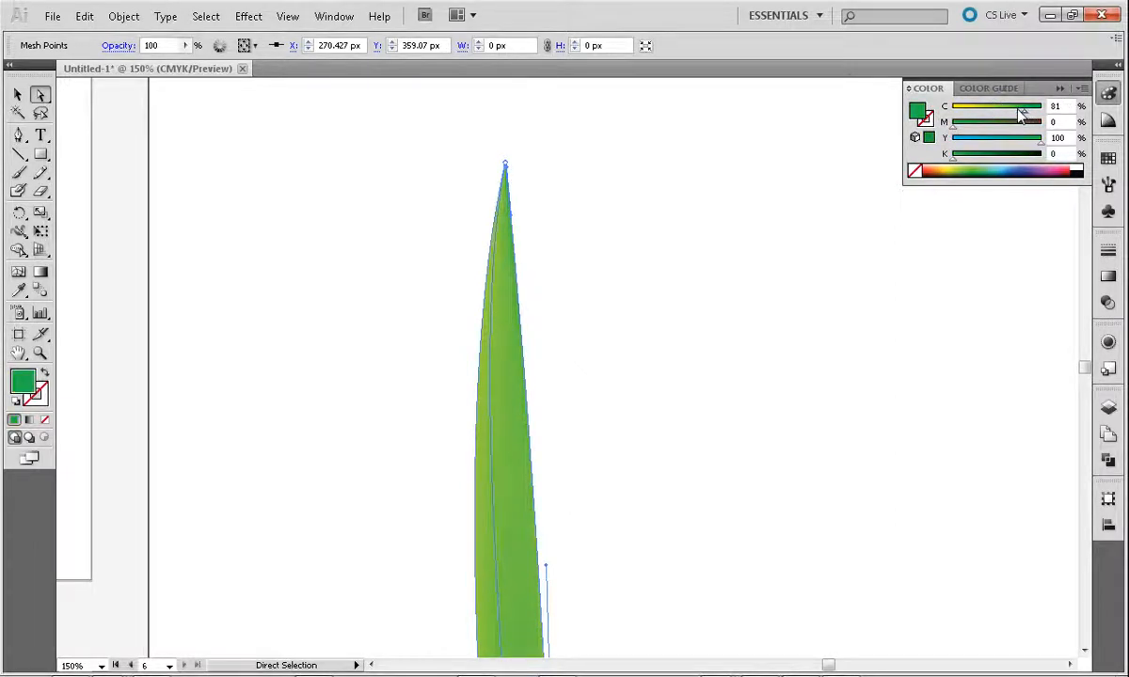
Step: Undo the last cyan change, set the cyan of the blade's topmost tip mesh point to 76%, and deselect the blade
key(ctrl+z)
click(511, 164)
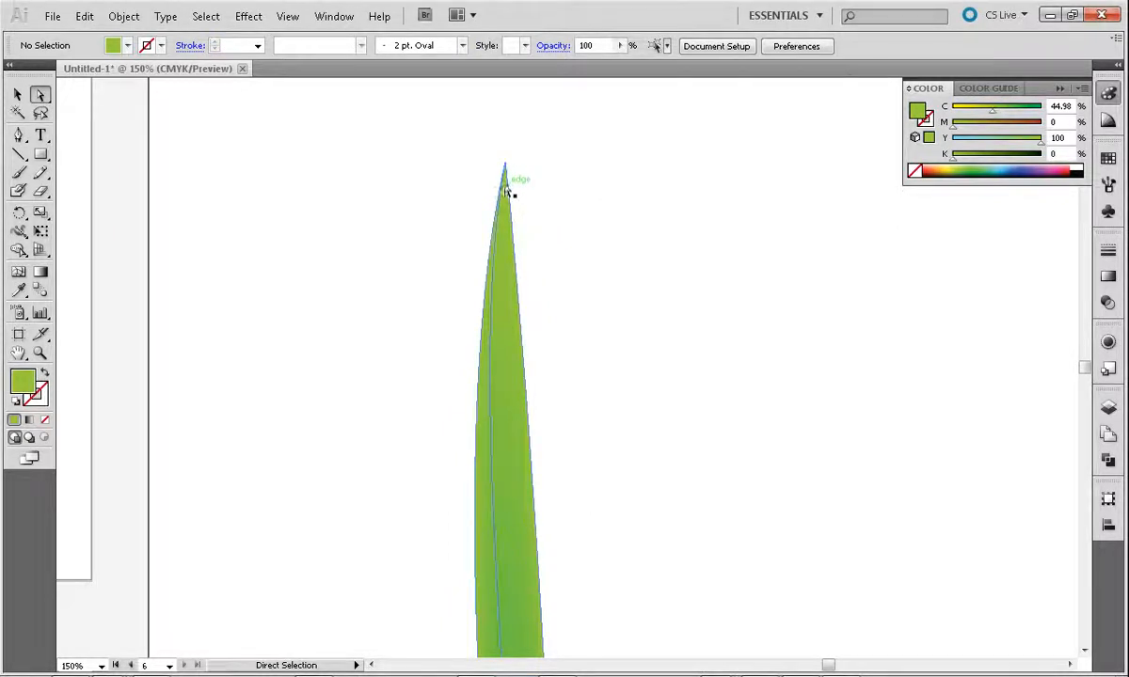
click(504, 166)
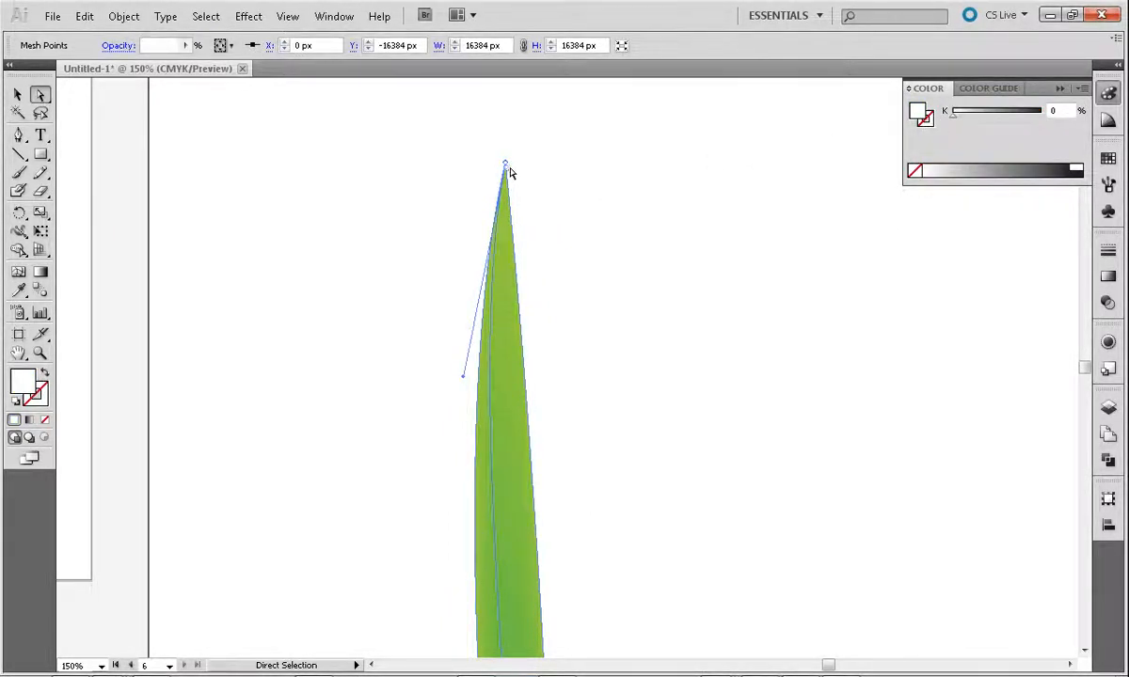
click(505, 166)
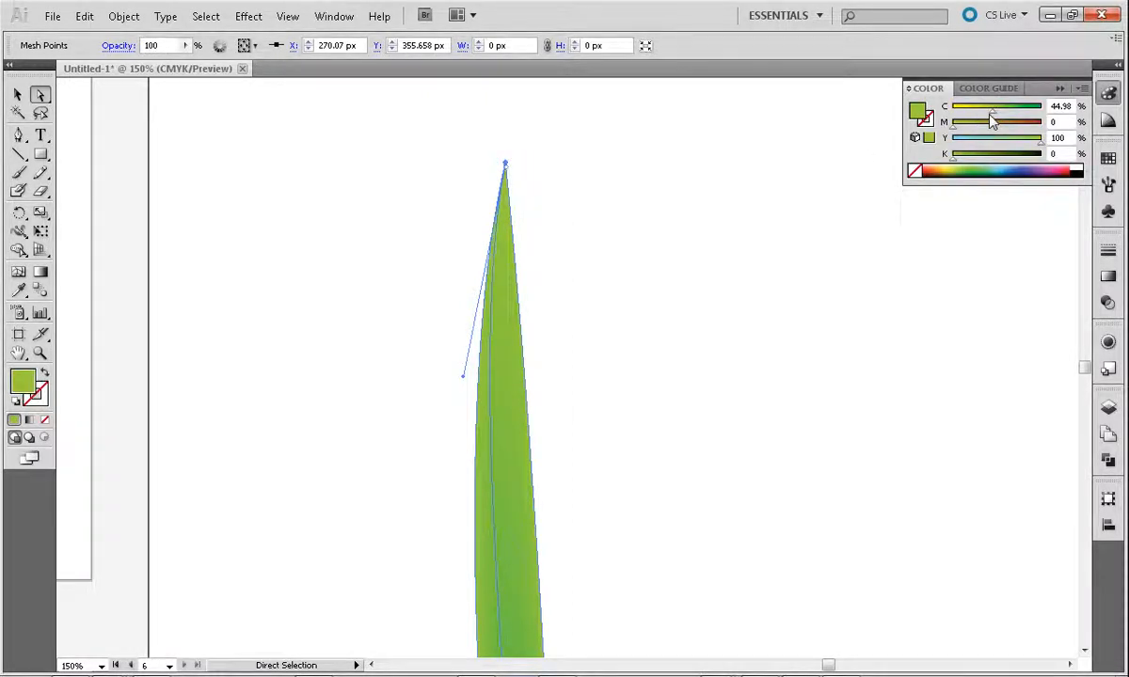
drag(998, 111, 1021, 111)
key(space)
drag(811, 369, 789, 174)
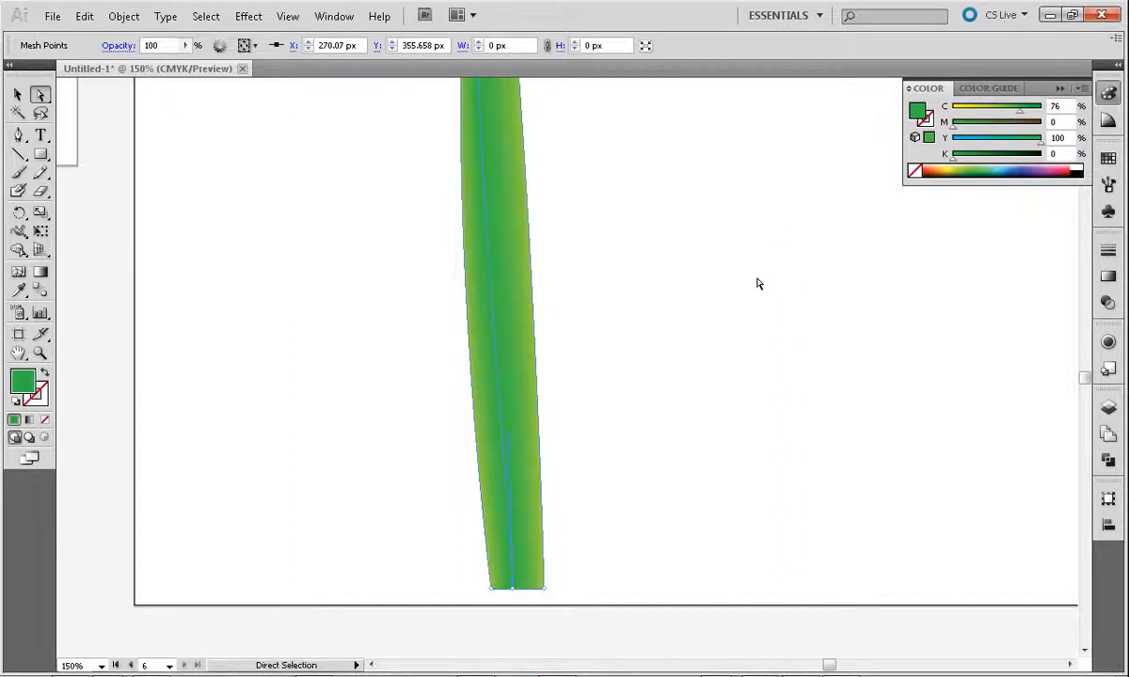
click(605, 348)
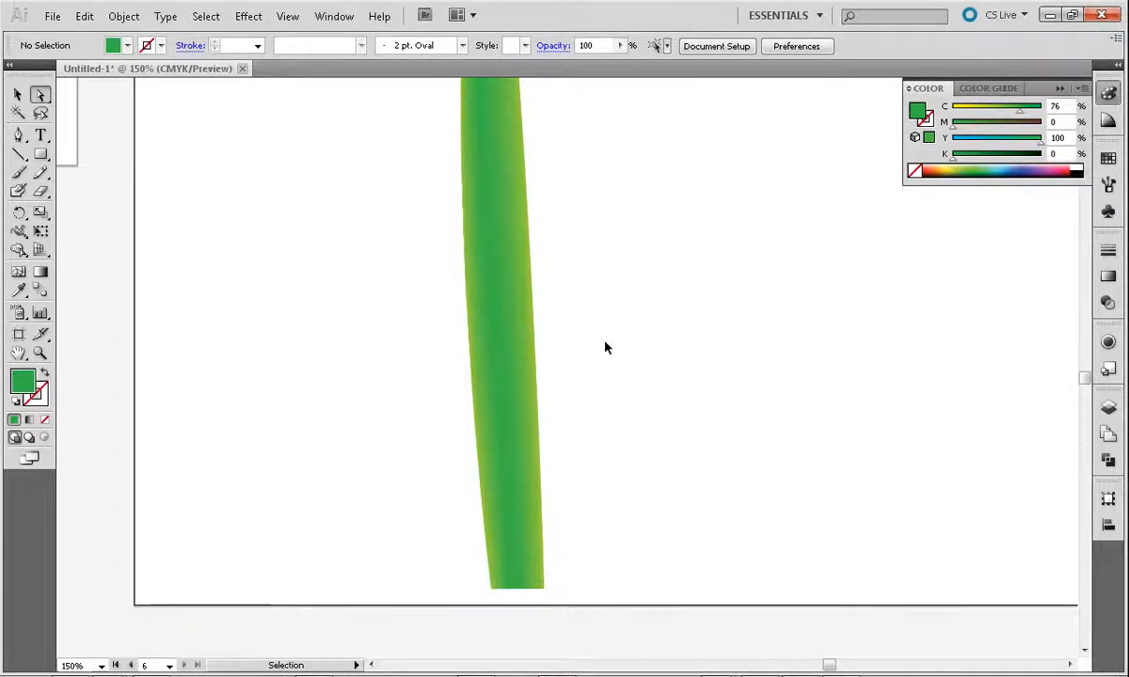
Step: Draw a curved path about 635 px tall with the Pen tool along the blade's left edge, from base corner to tip
key(ctrl+minus)
key(ctrl+minus)
key(space)
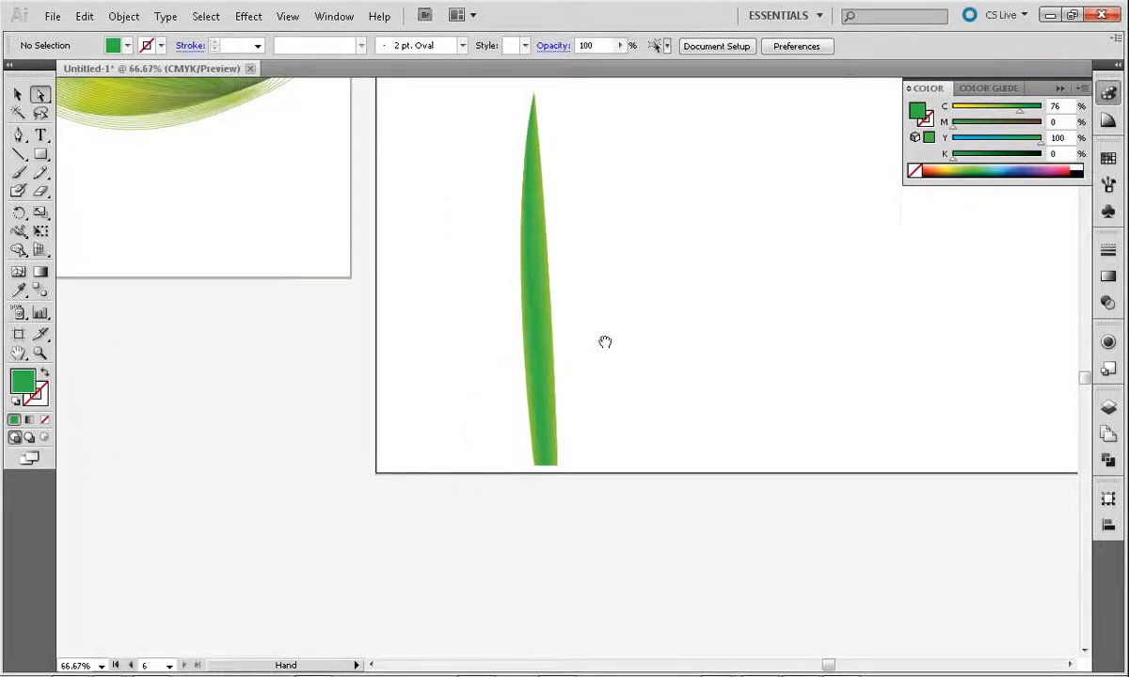
drag(605, 342, 537, 417)
click(17, 94)
click(461, 245)
key(a)
key(v)
click(580, 298)
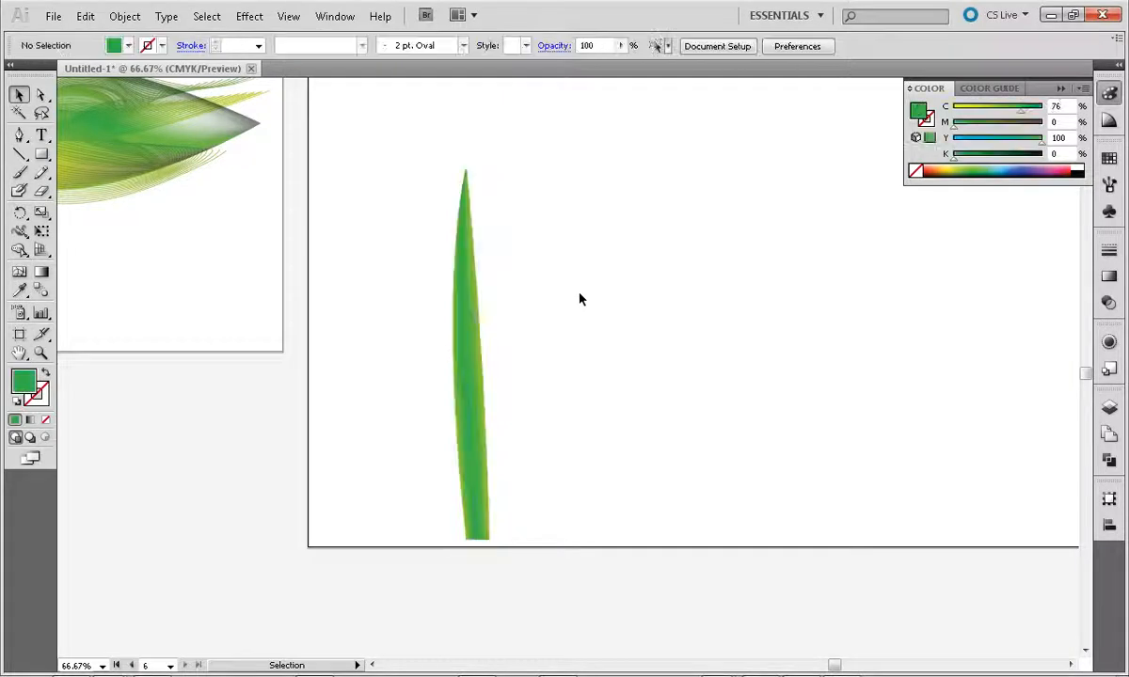
key(a)
key(v)
key(p)
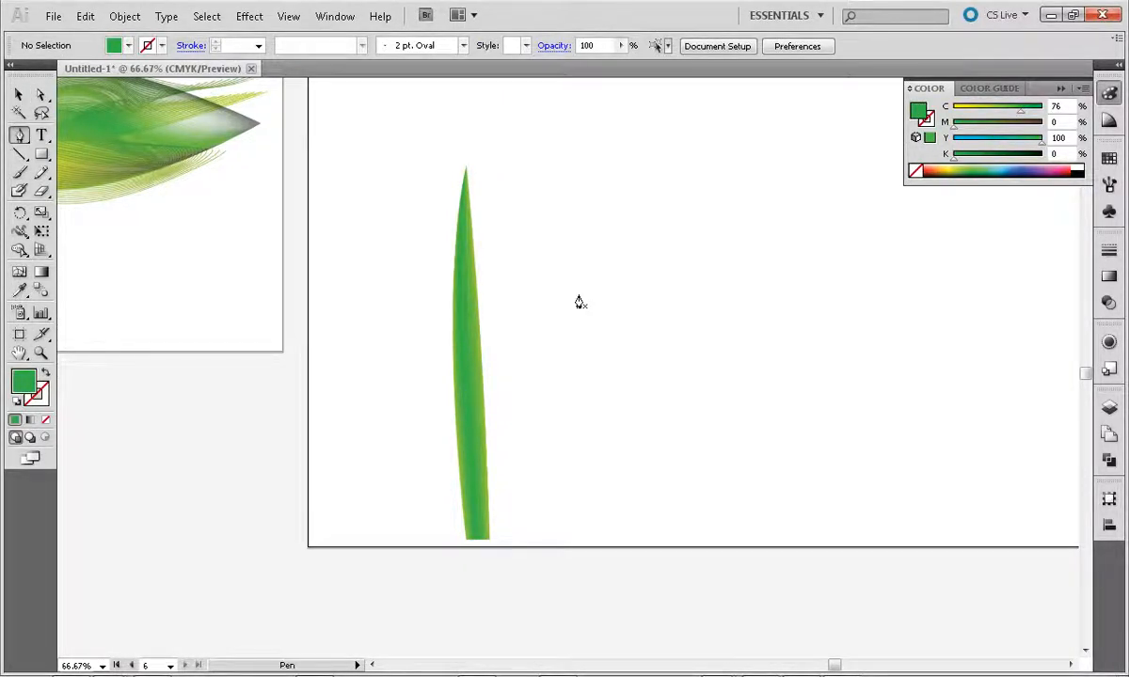
click(466, 546)
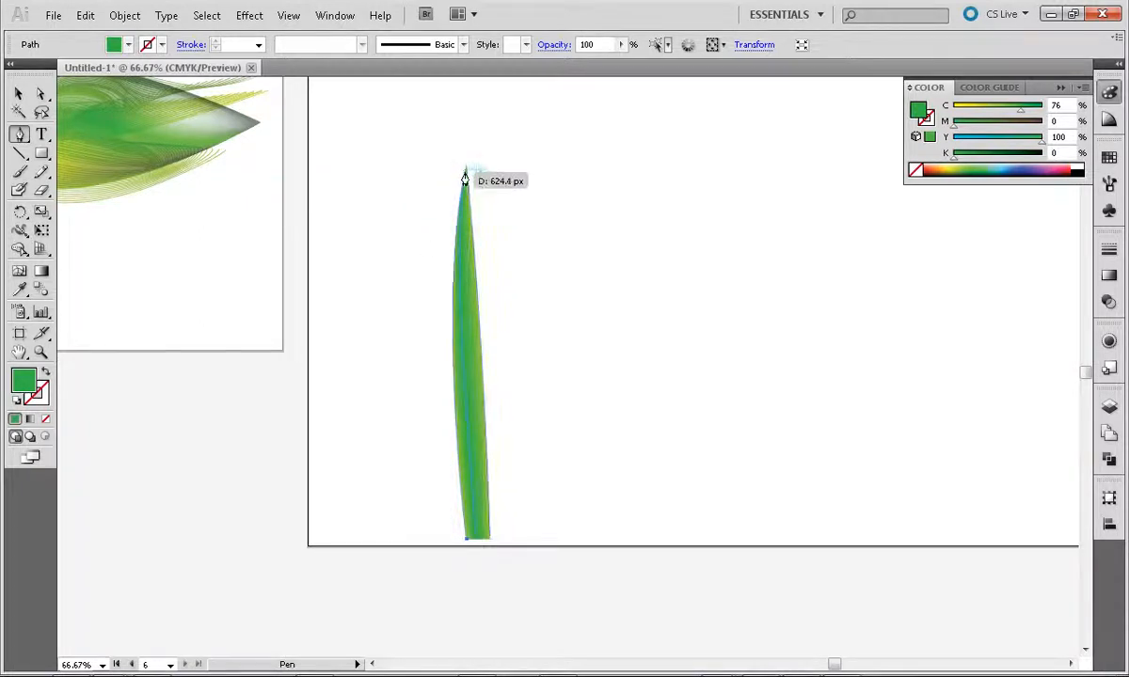
drag(465, 171, 495, 101)
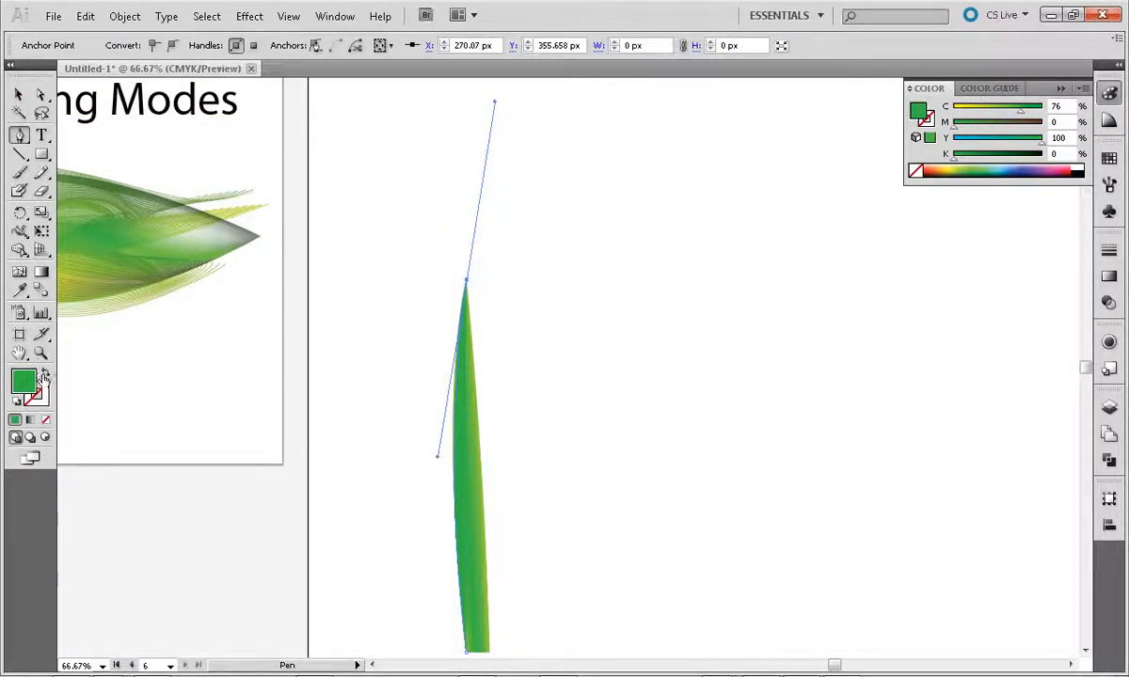
Step: Swap the fill and stroke of the left-edge path to give it a green outline without fill, and deselect it
click(45, 375)
click(19, 95)
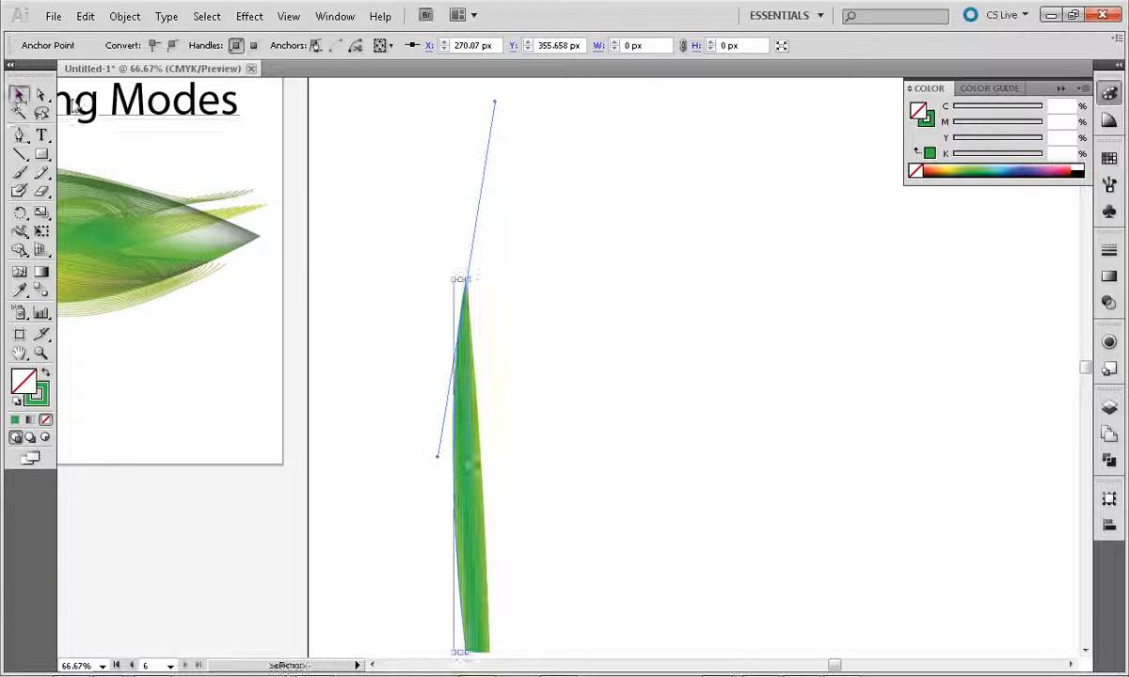
click(407, 181)
key(space)
drag(408, 330, 411, 156)
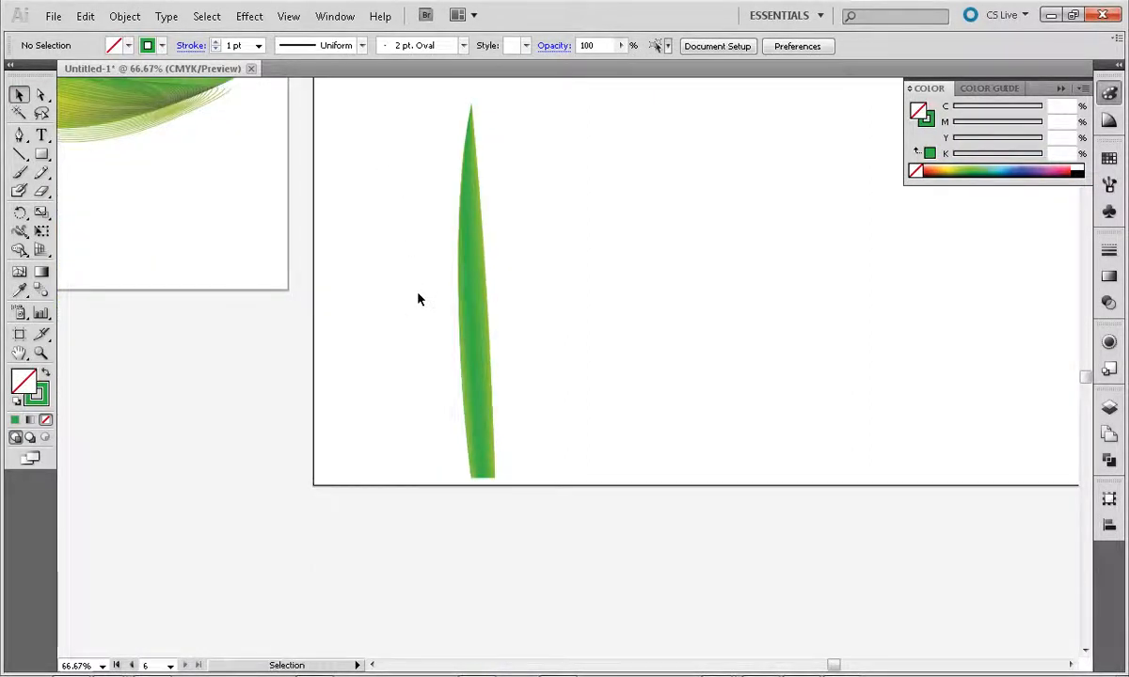
key(p)
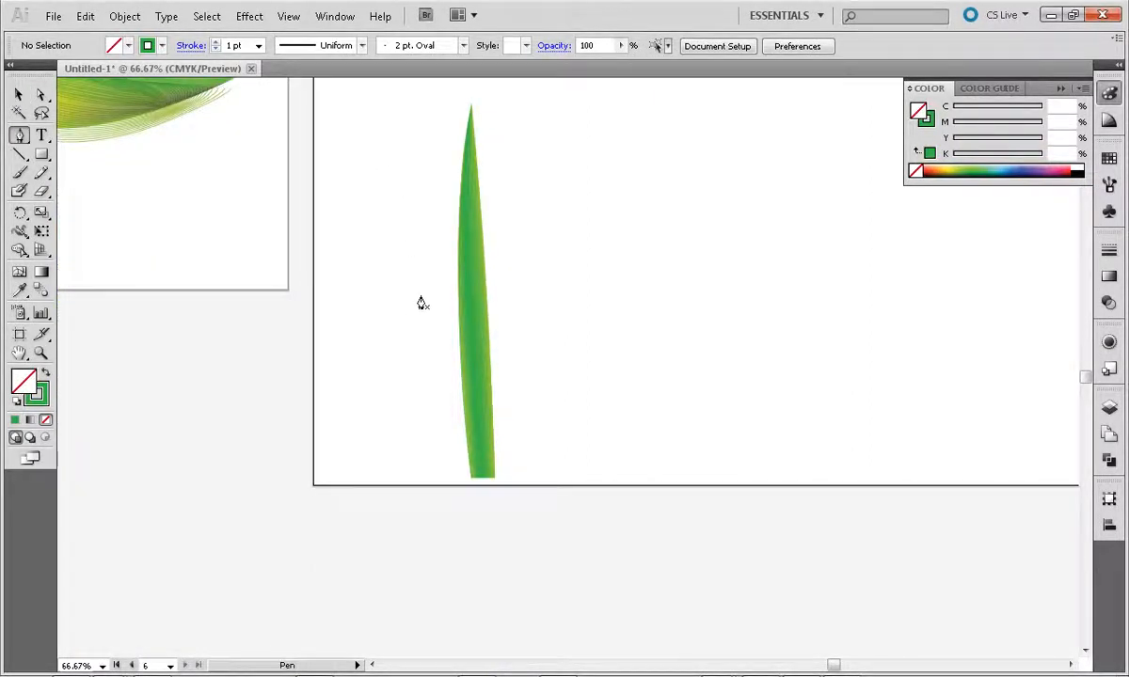
click(496, 480)
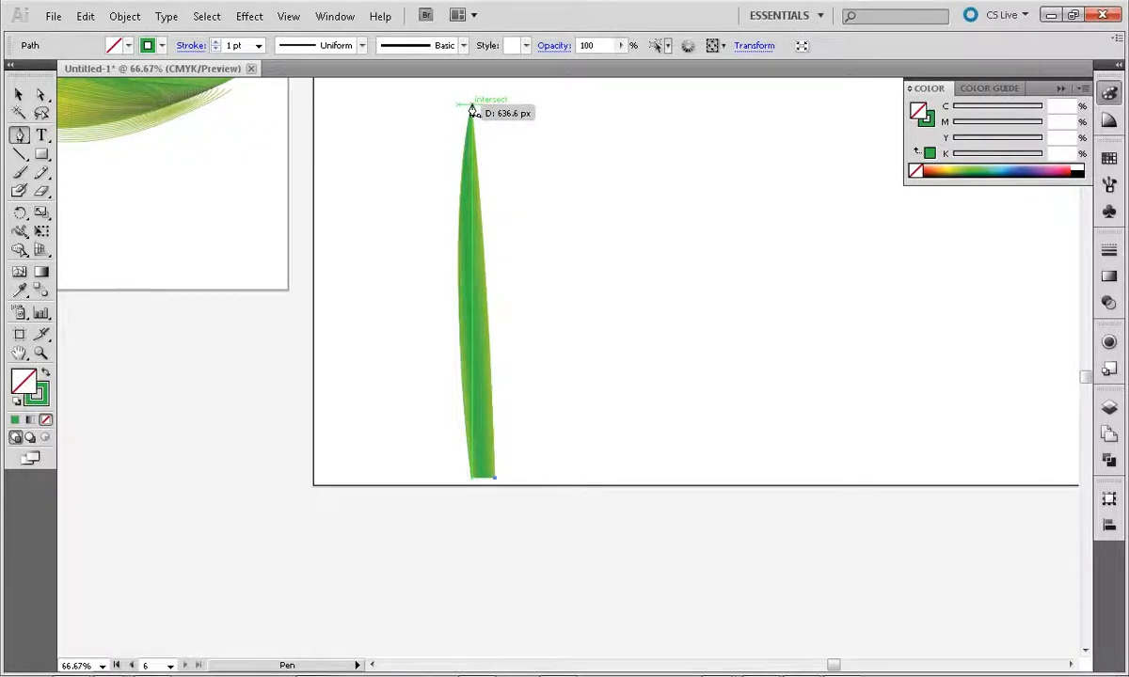
drag(473, 106, 473, 127)
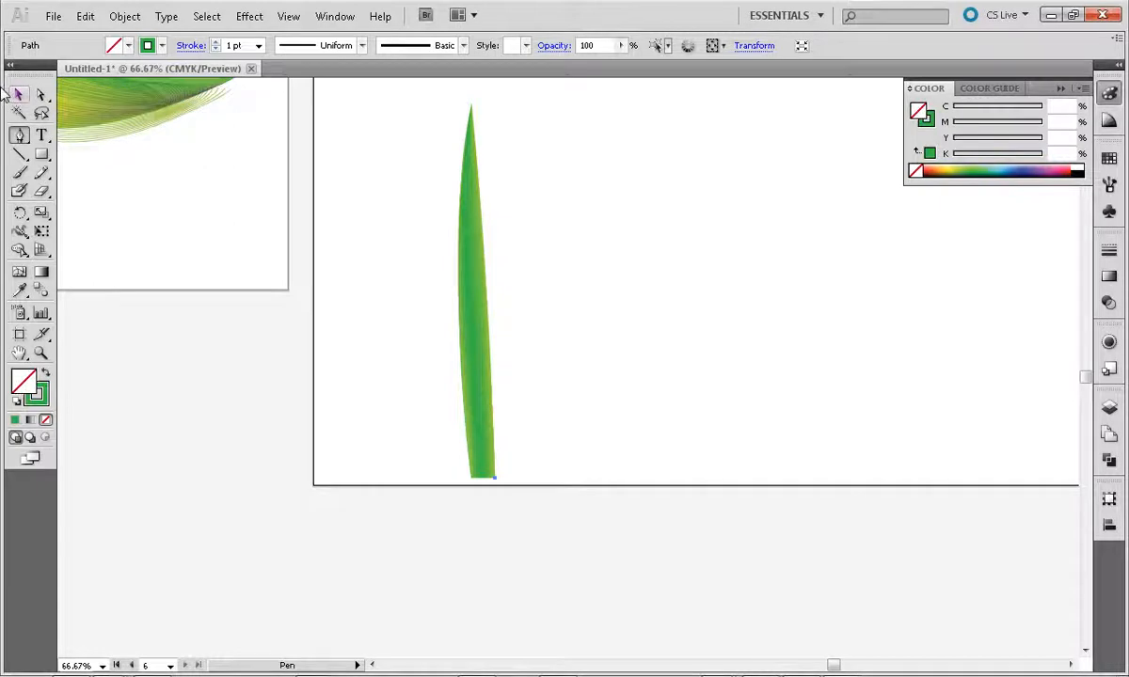
click(18, 94)
click(386, 217)
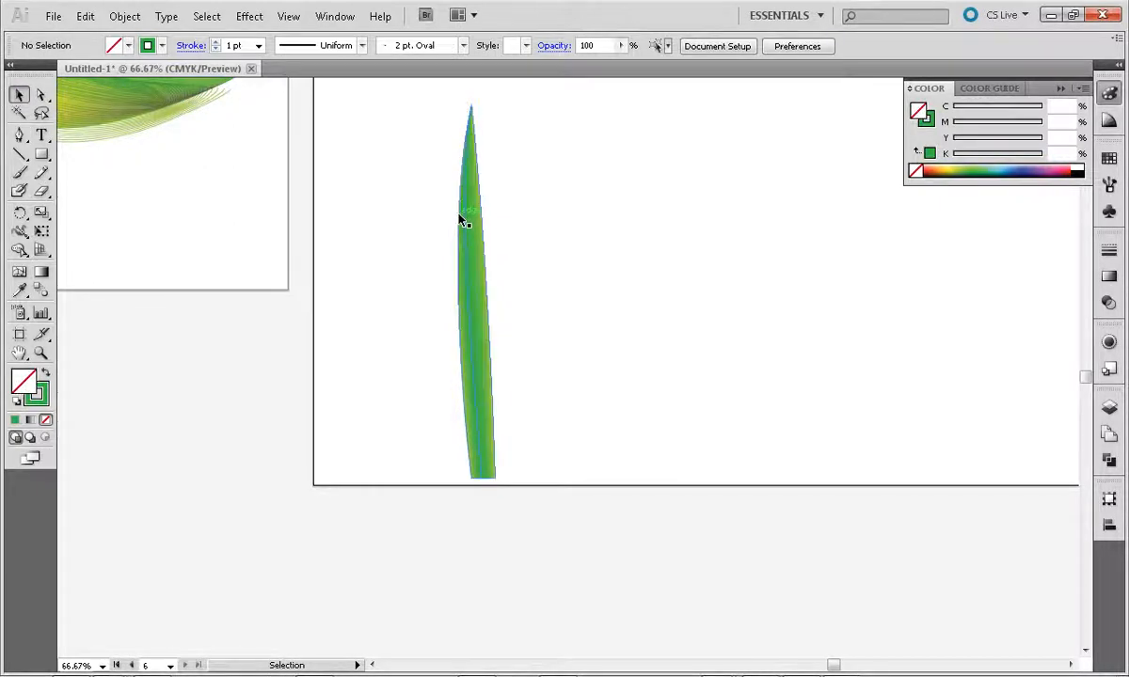
Step: Move the left-edge path horizontally off the blade to its left, working in outline view and returning to preview
click(463, 220)
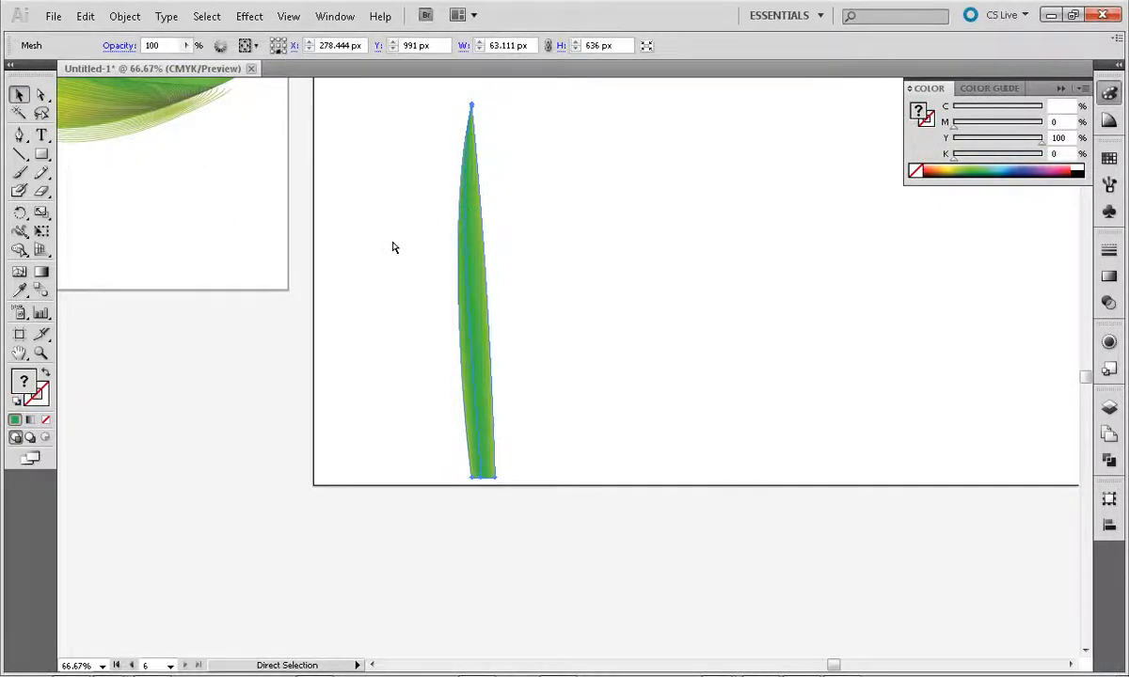
key(ctrl+y)
click(393, 247)
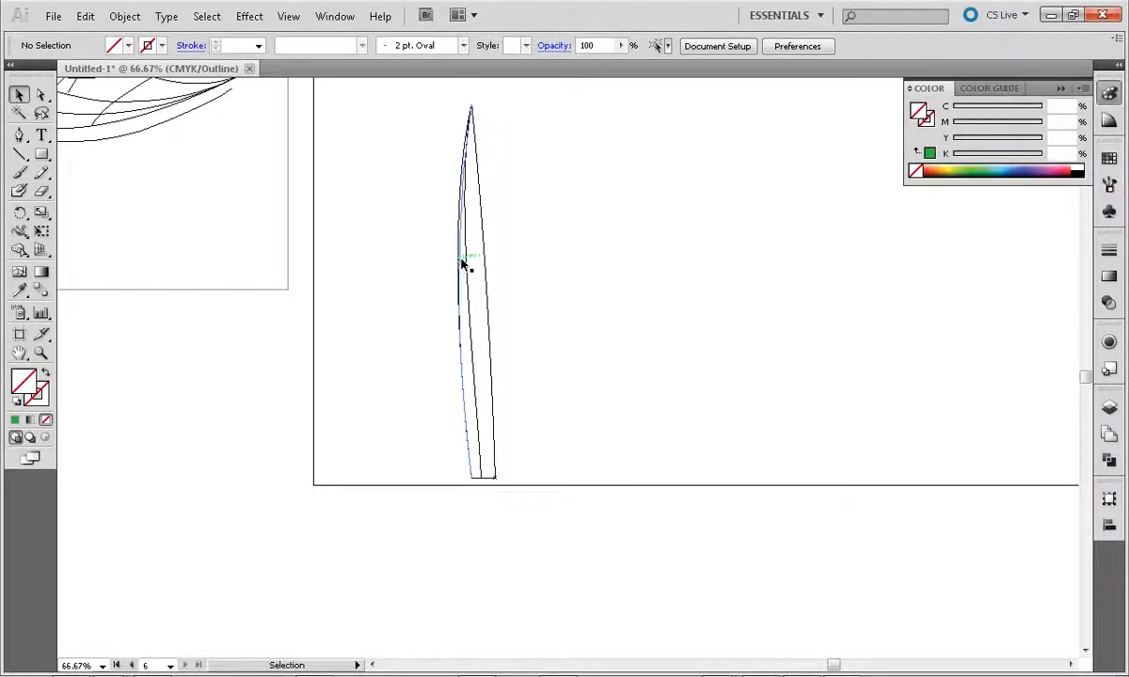
drag(462, 265, 452, 299)
key(ctrl+y)
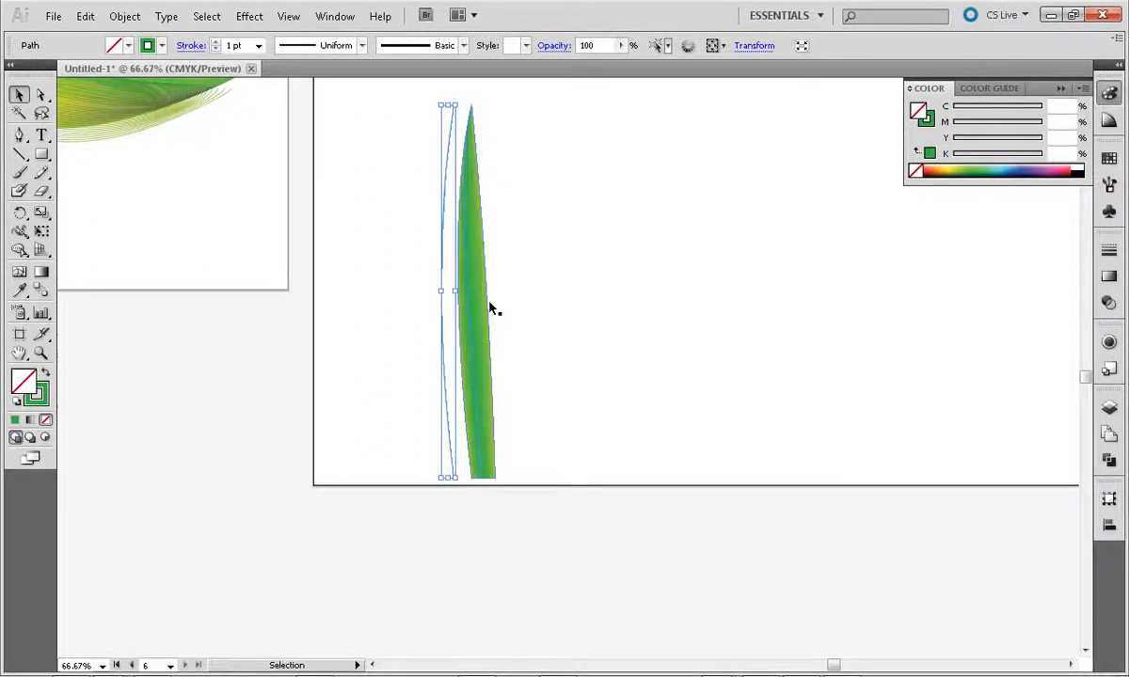
Step: Draw a slightly curved path with the Pen tool along the blade's right edge, from base corner to tip, and deselect it
key(p)
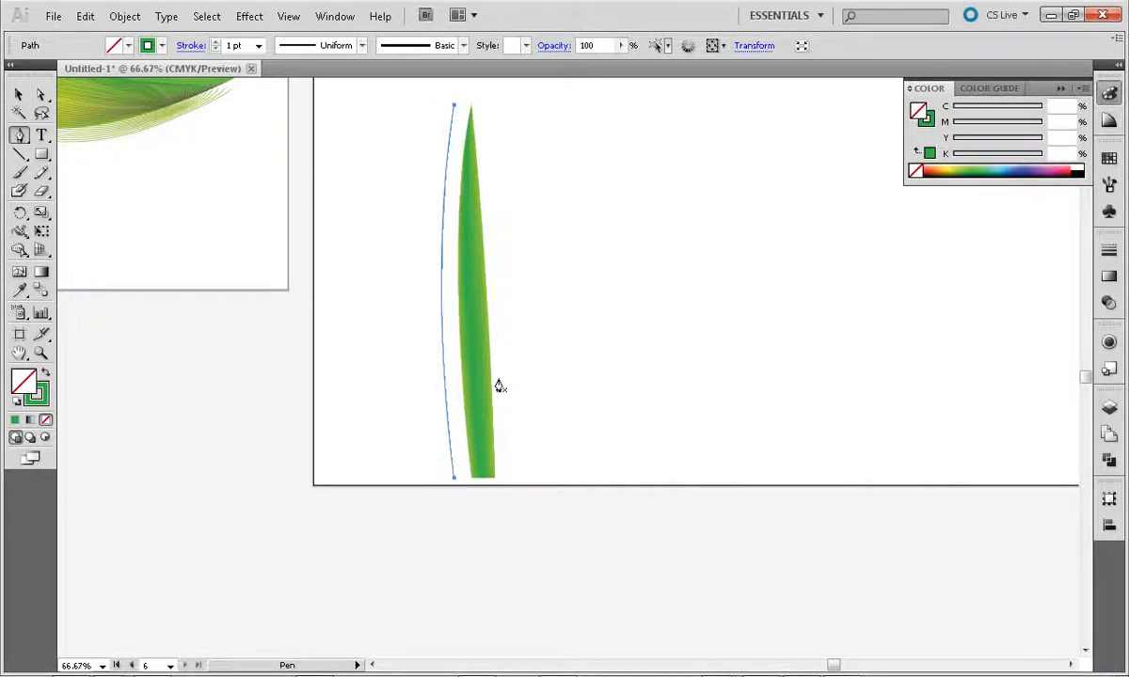
click(495, 480)
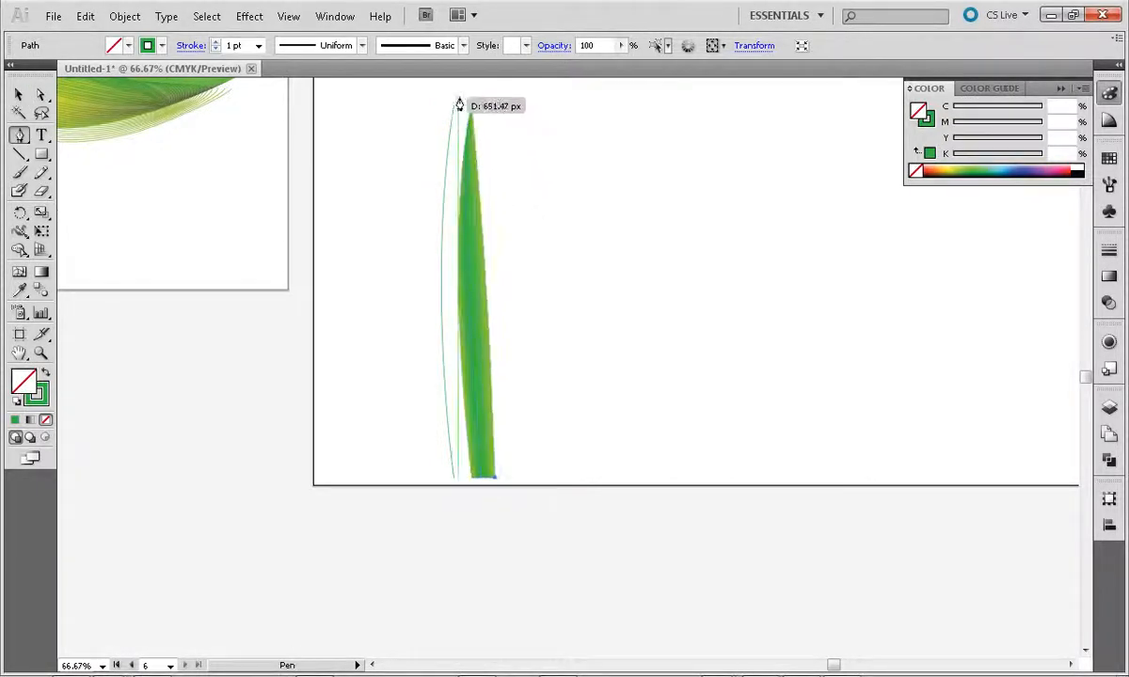
drag(472, 104, 463, 84)
click(17, 96)
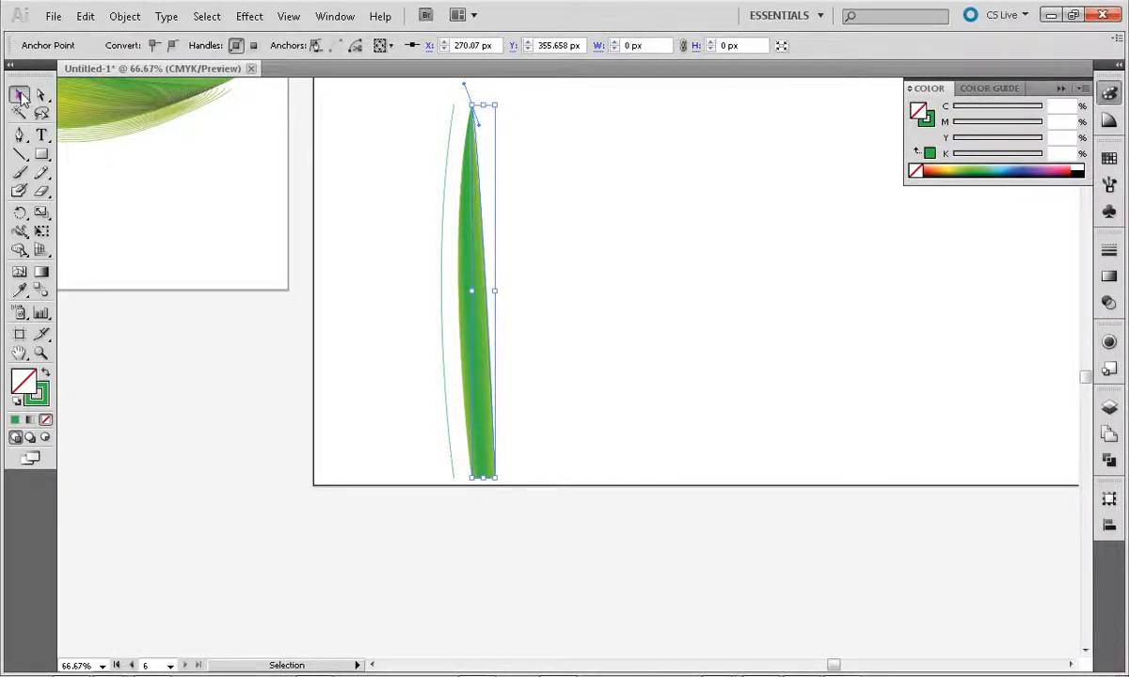
click(332, 209)
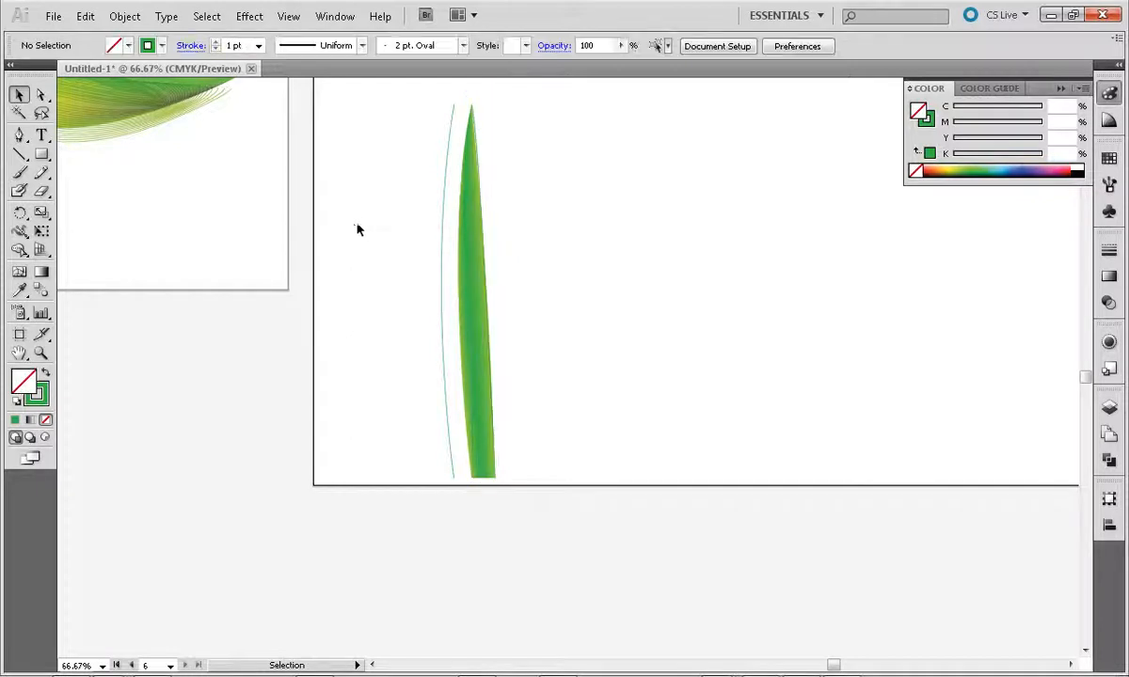
Step: Set the right-edge path's stroke to light green #89E234 and deselect the path
click(486, 232)
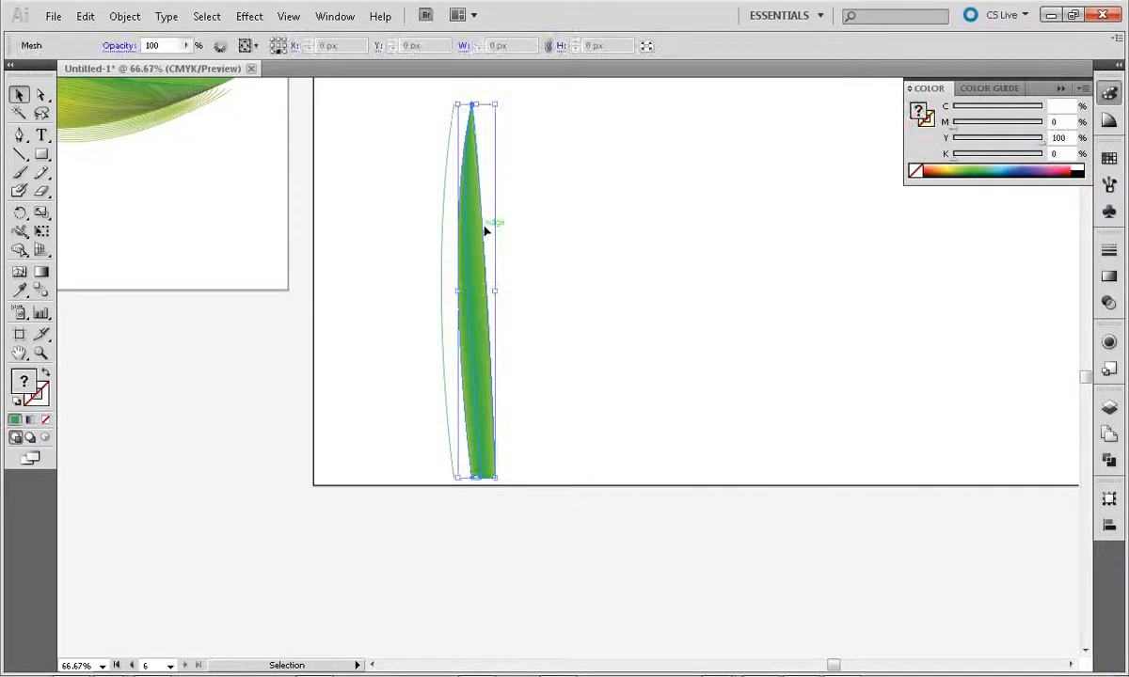
click(553, 306)
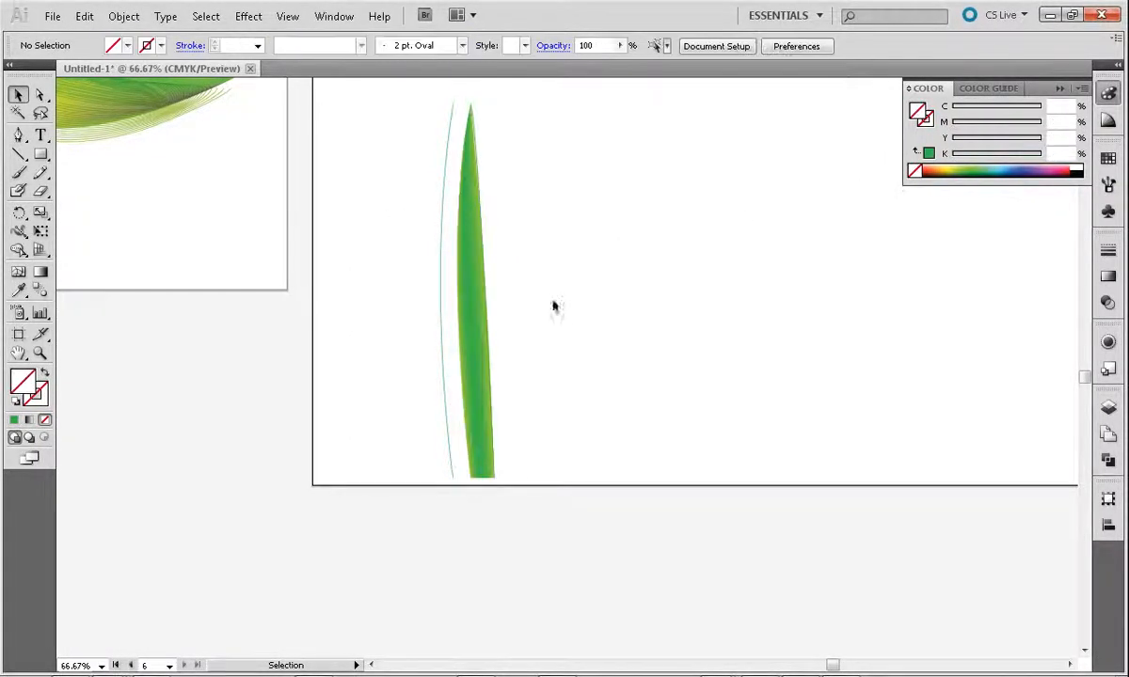
click(486, 316)
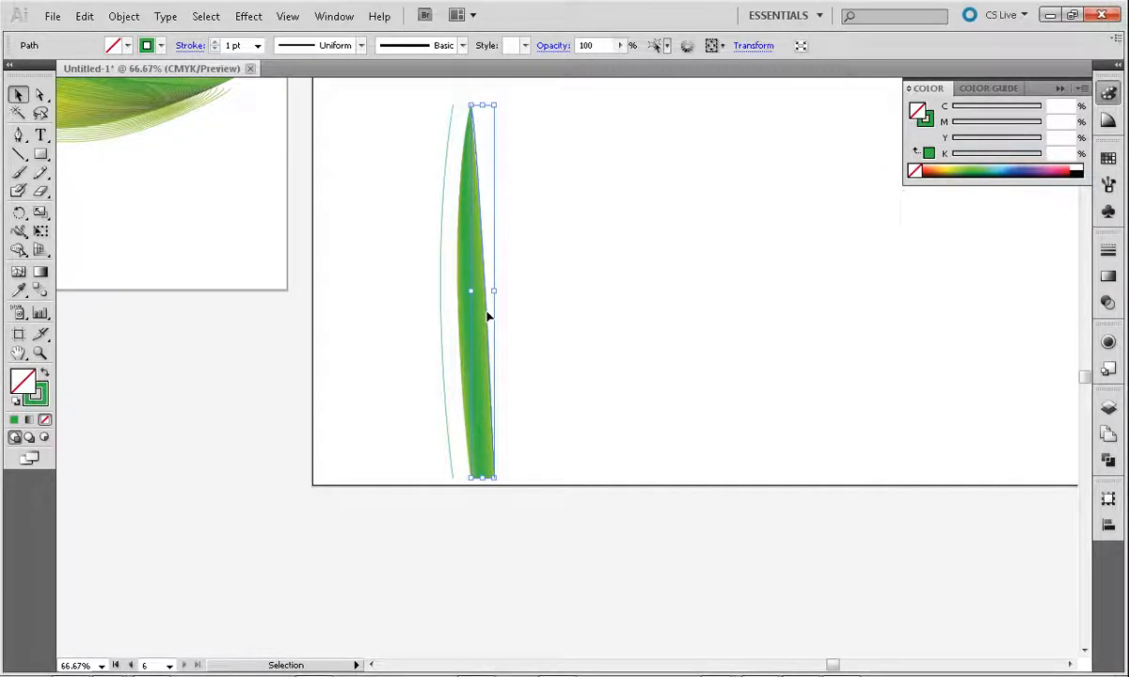
click(43, 399)
double_click(36, 394)
drag(583, 391, 584, 409)
drag(508, 299, 513, 260)
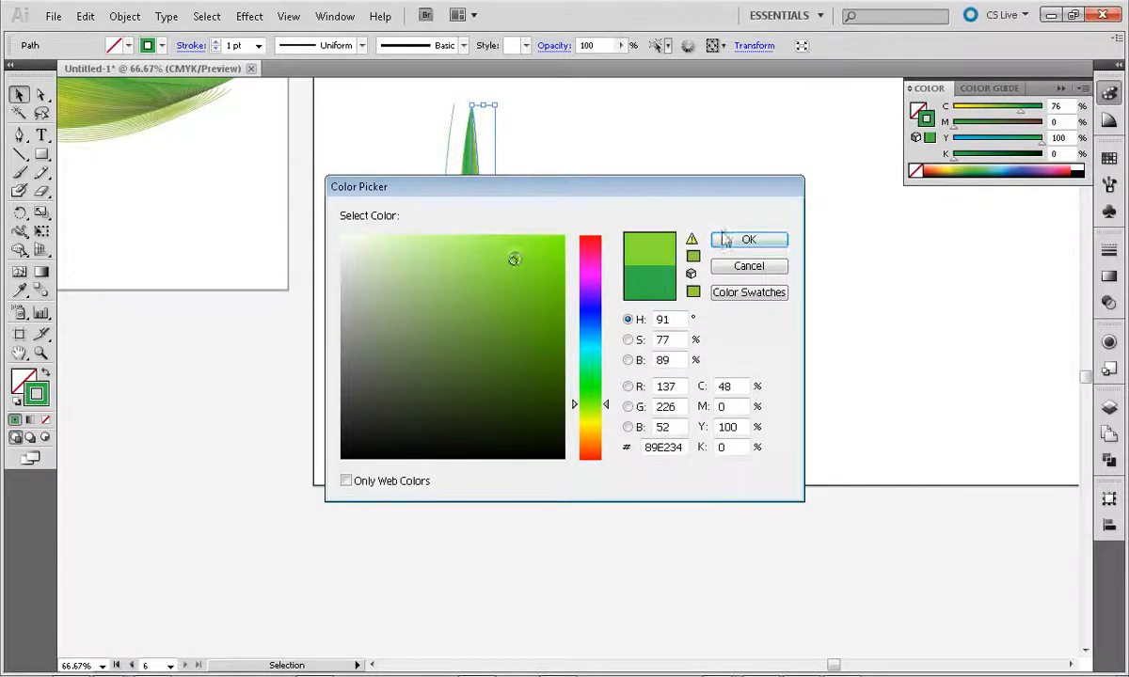
click(749, 239)
click(577, 247)
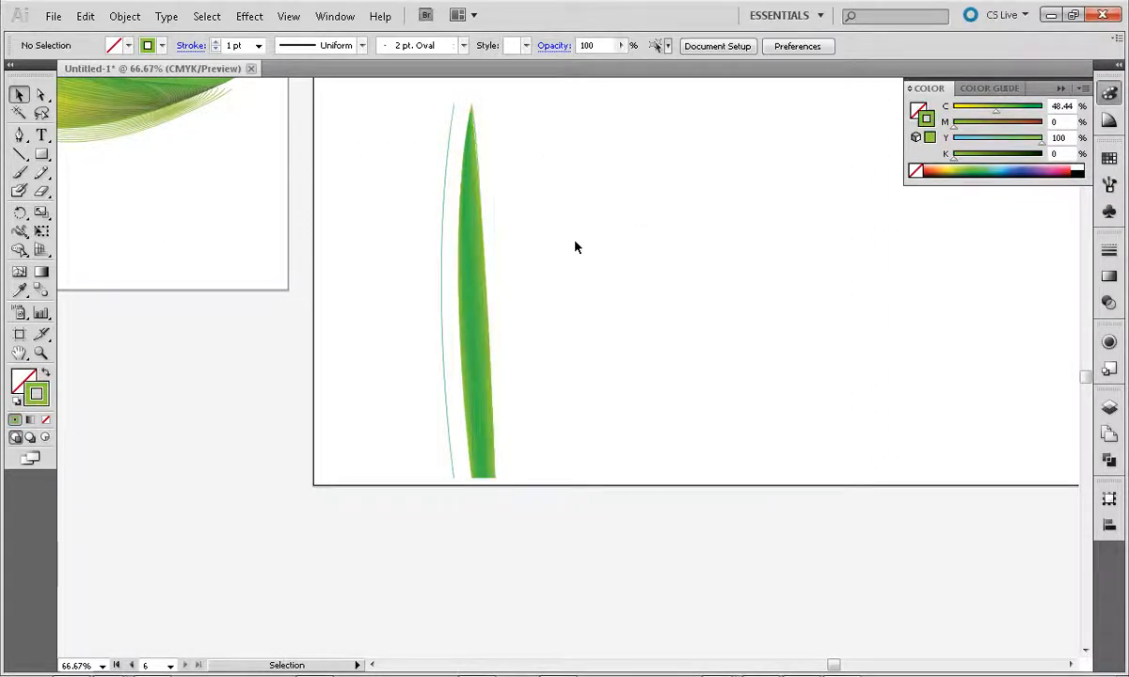
Step: Move the offset path back onto the blade's left edge and deselect it
click(445, 277)
key(shift+Right)
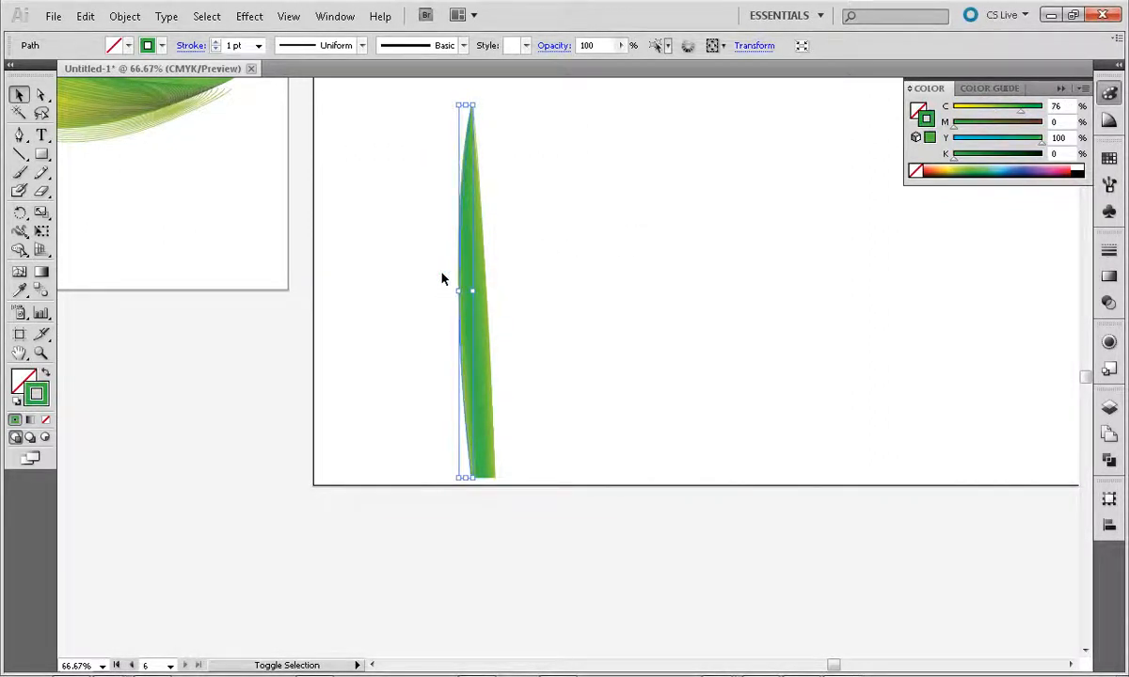
click(594, 298)
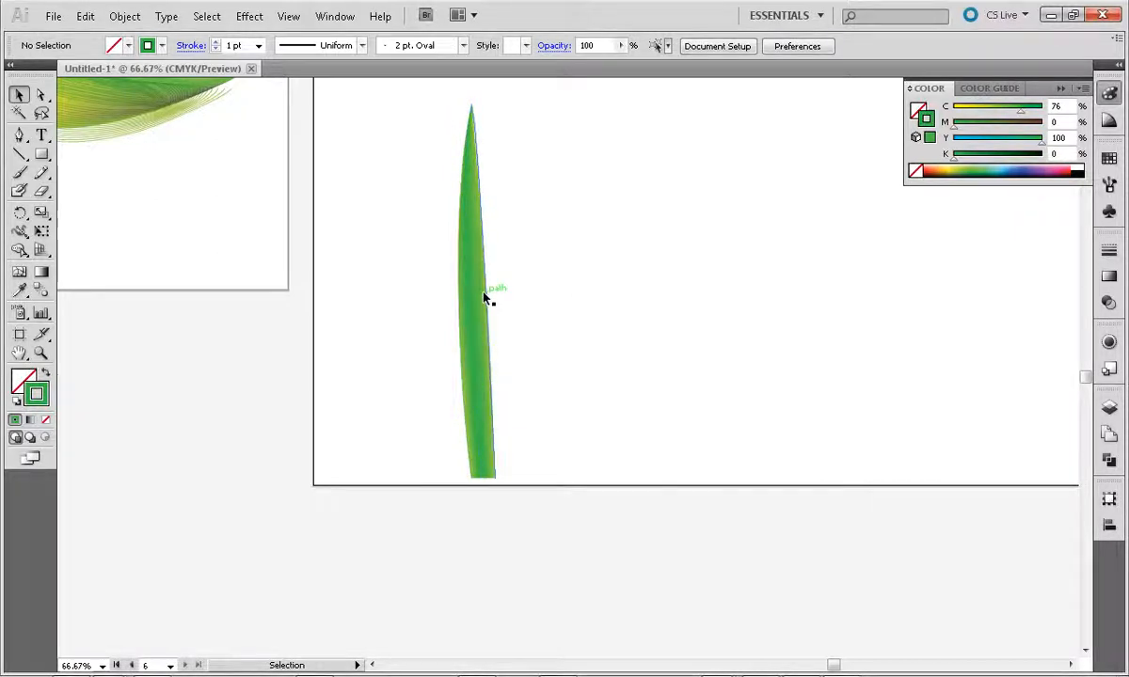
Step: Blend the right-edge path with the left-edge path across the blade
click(41, 290)
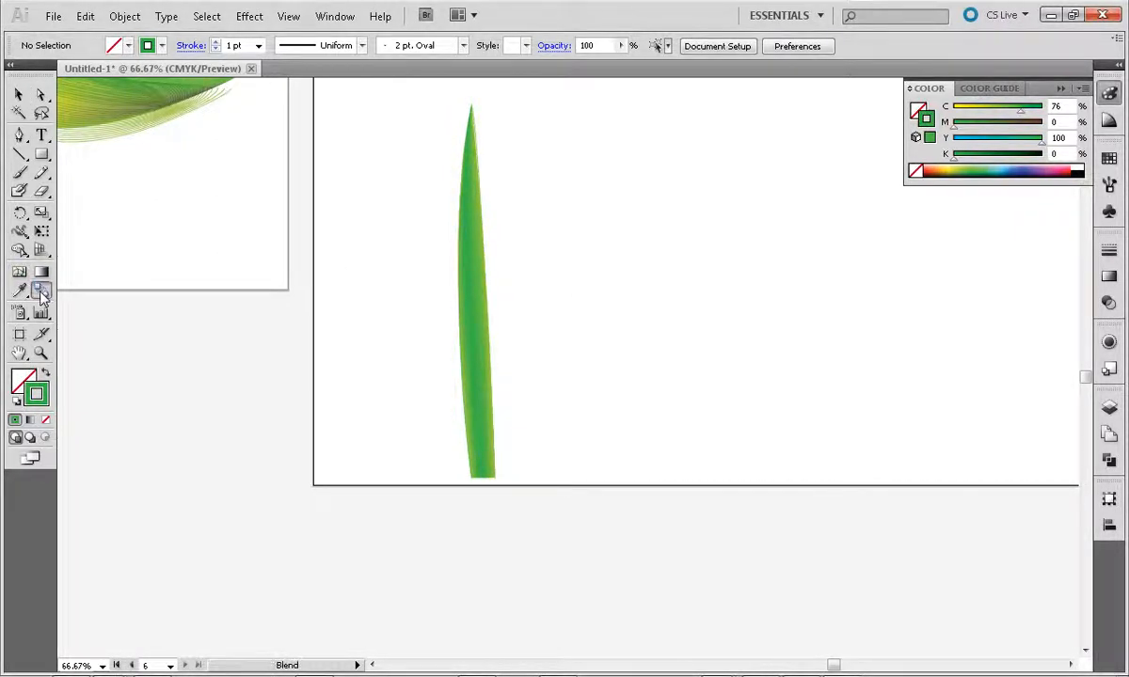
click(488, 286)
key(ctrl+equal)
key(ctrl+equal)
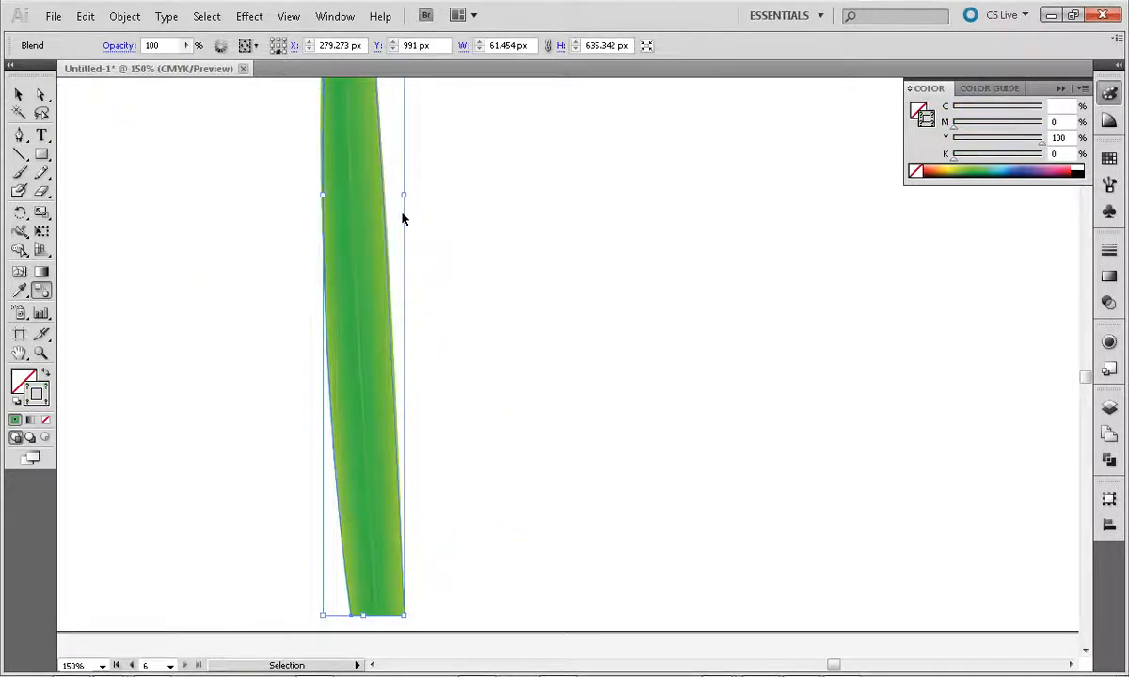
Step: Set the blade's edge blend to 13 specified steps and deselect it
click(19, 95)
key(ctrl+y)
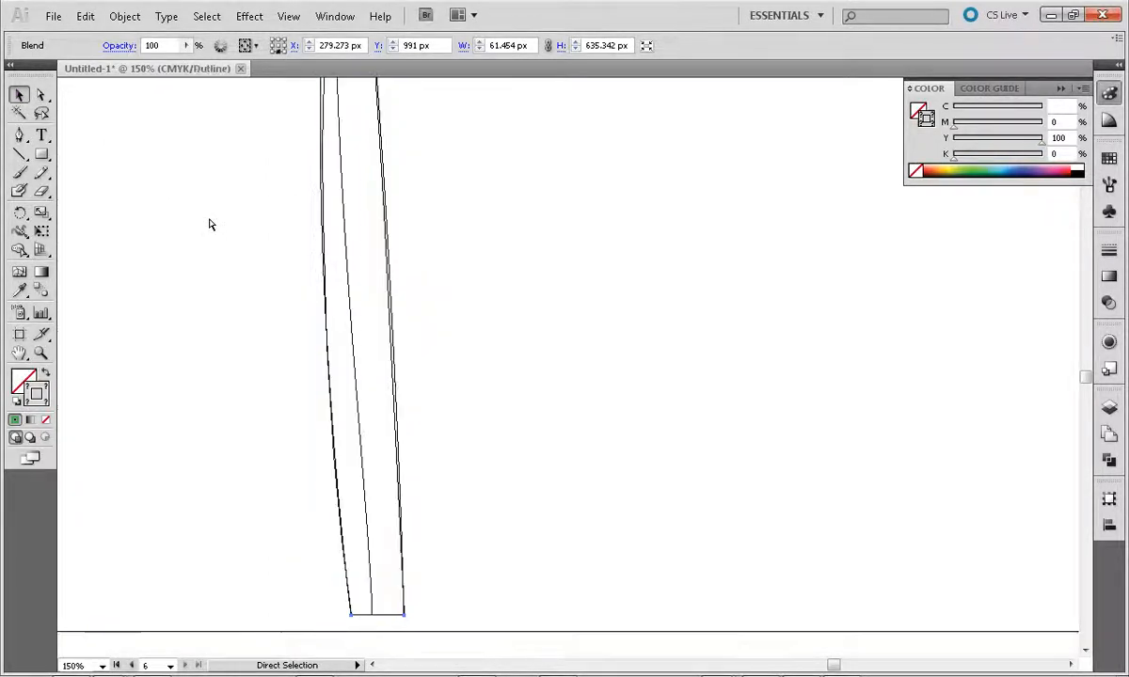
key(ctrl+y)
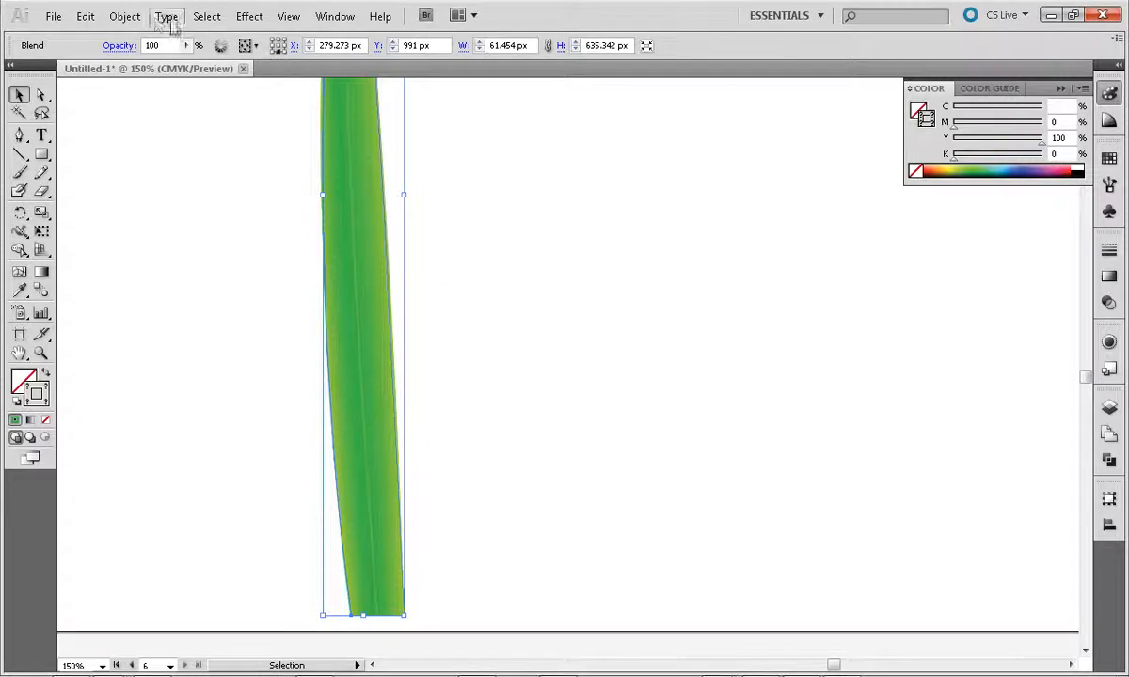
click(123, 16)
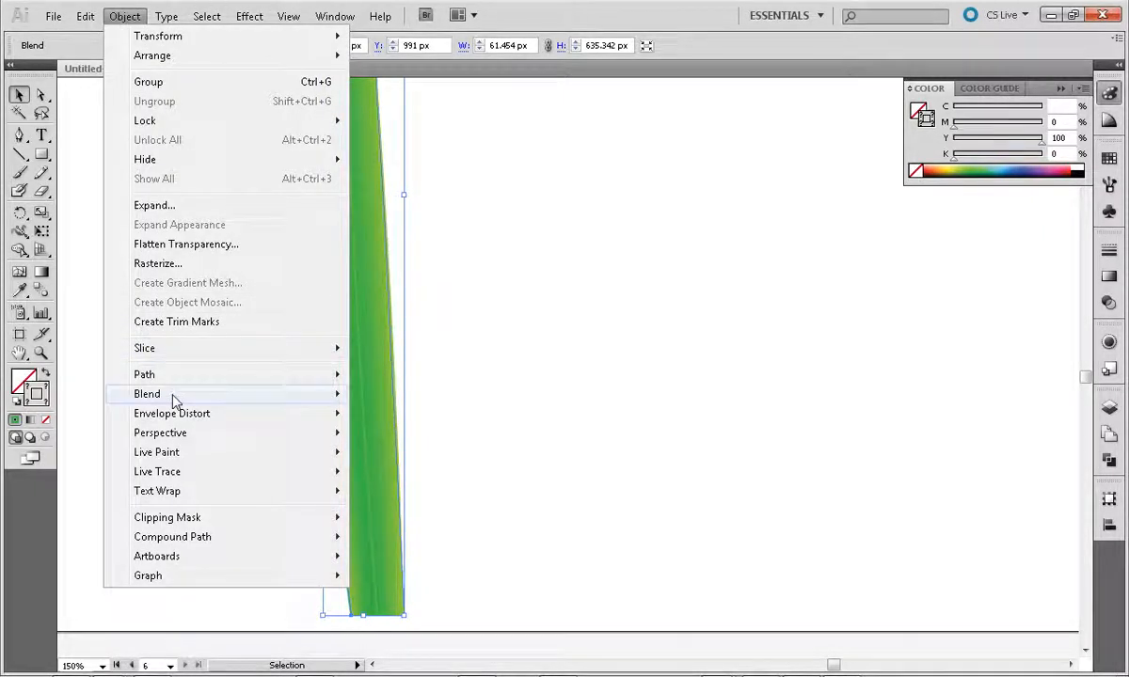
mouse_move(195, 402)
click(405, 439)
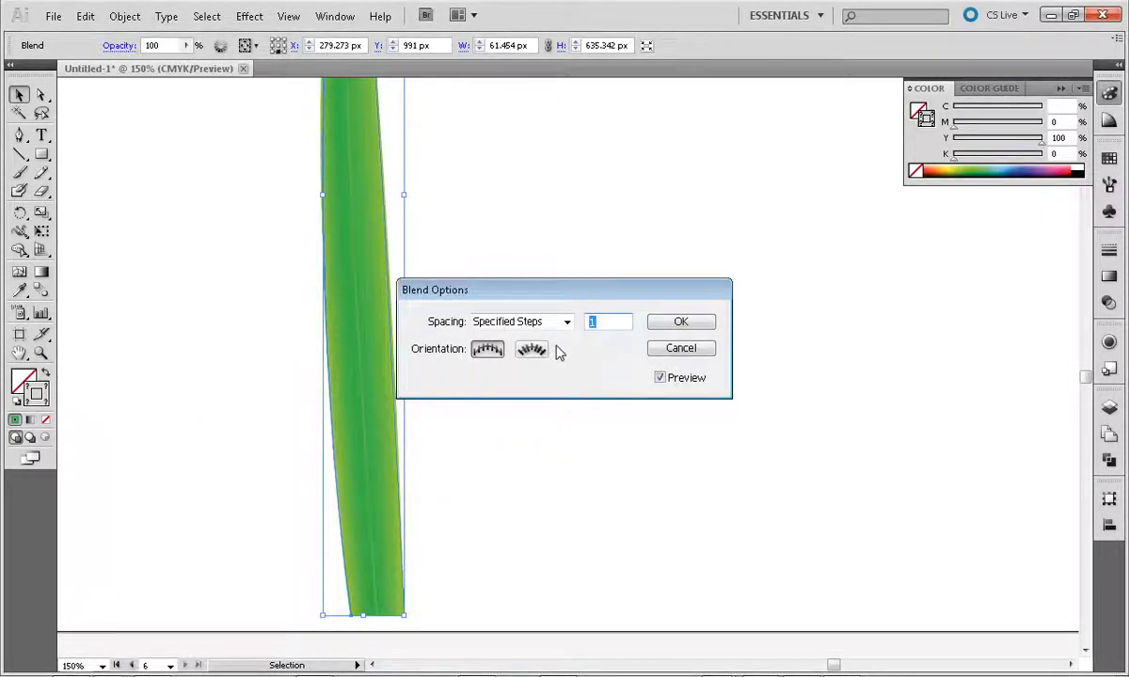
text(11)
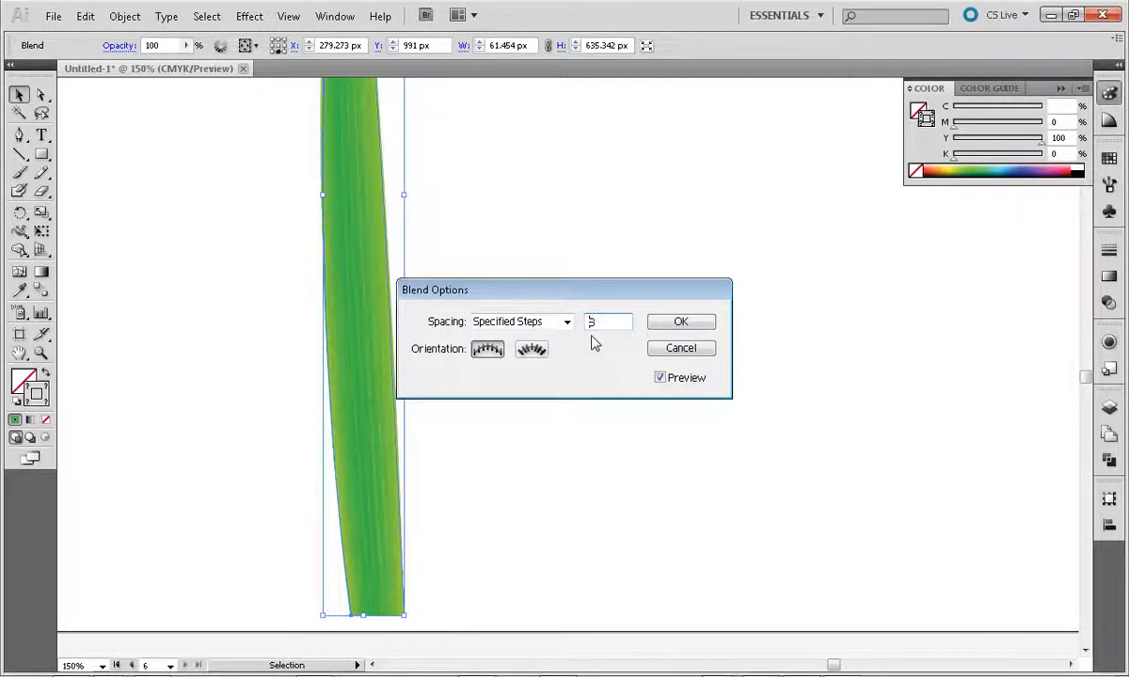
key(Up)
key(Up)
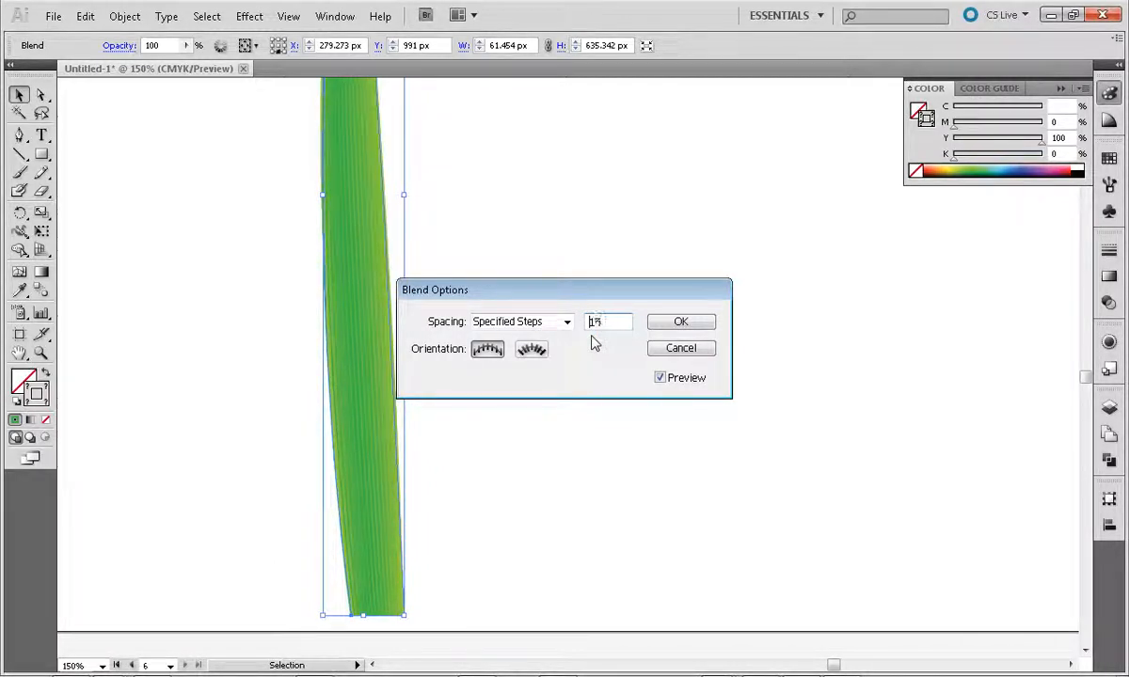
key(Down)
key(Down)
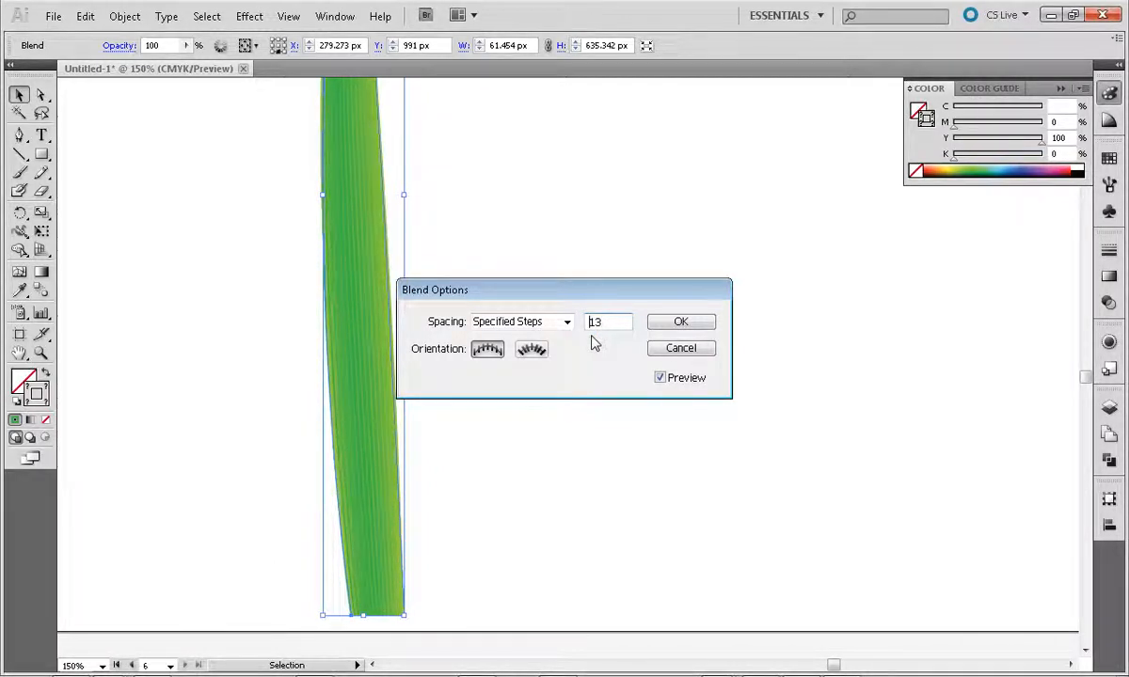
click(670, 323)
key(a)
key(ctrl+minus)
key(ctrl+minus)
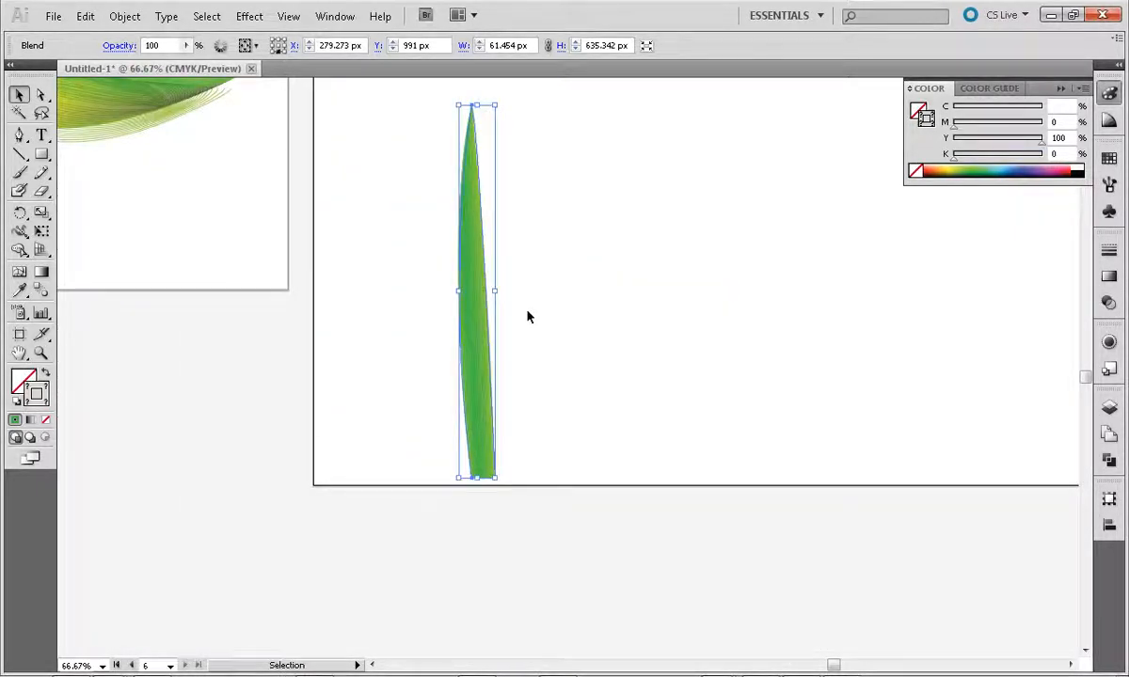
click(594, 316)
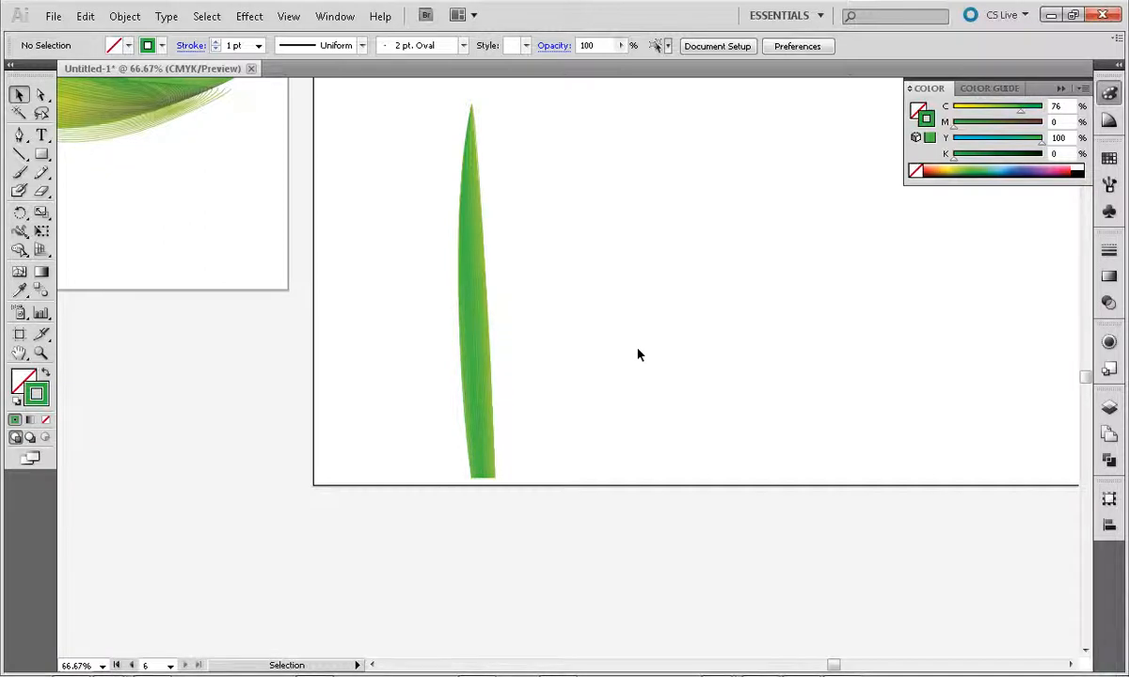
Step: Select the blend lines on the grass blade and group them
drag(601, 348, 408, 353)
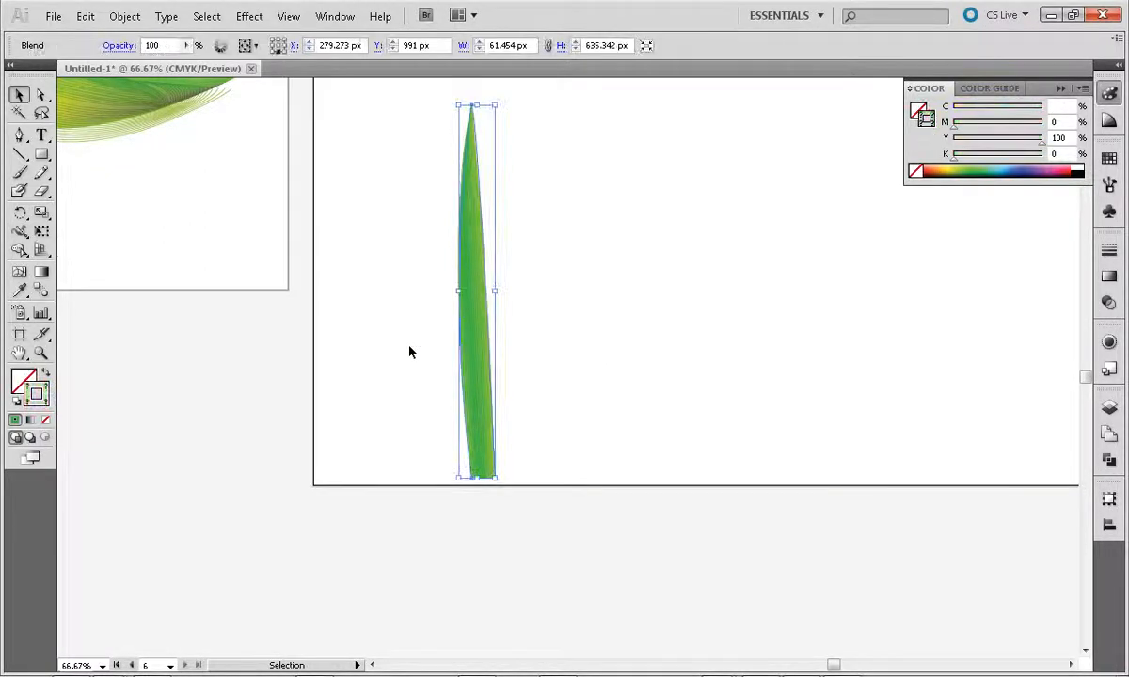
key(ctrl+g)
key(a)
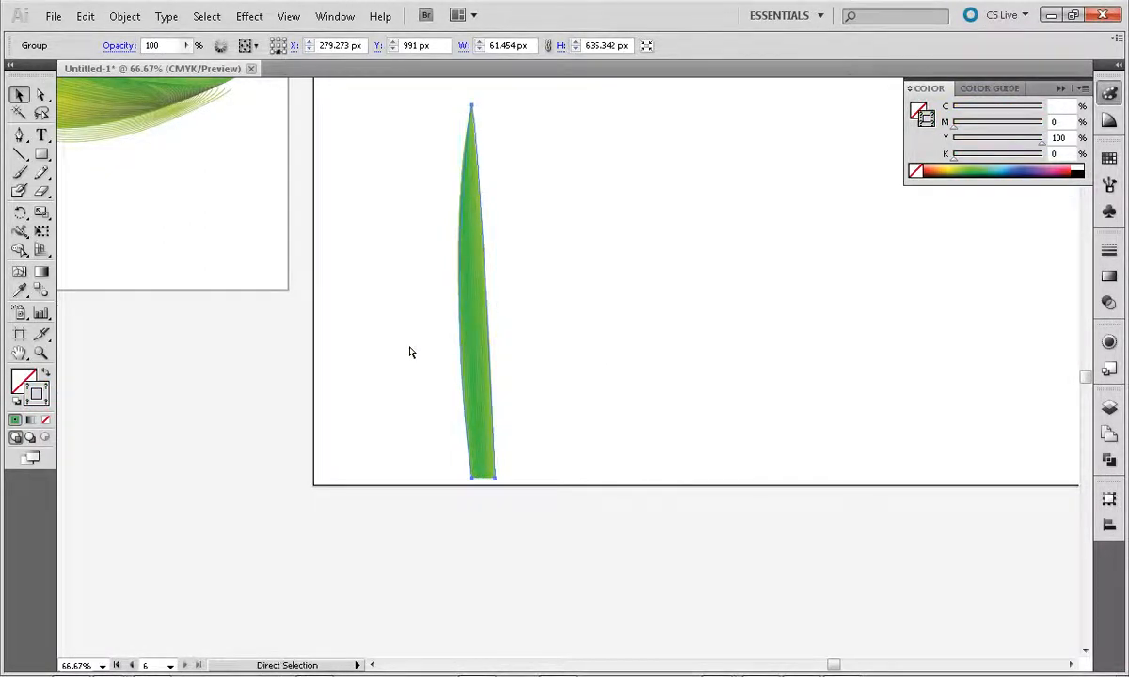
key(ctrl+minus)
key(v)
click(438, 351)
click(481, 315)
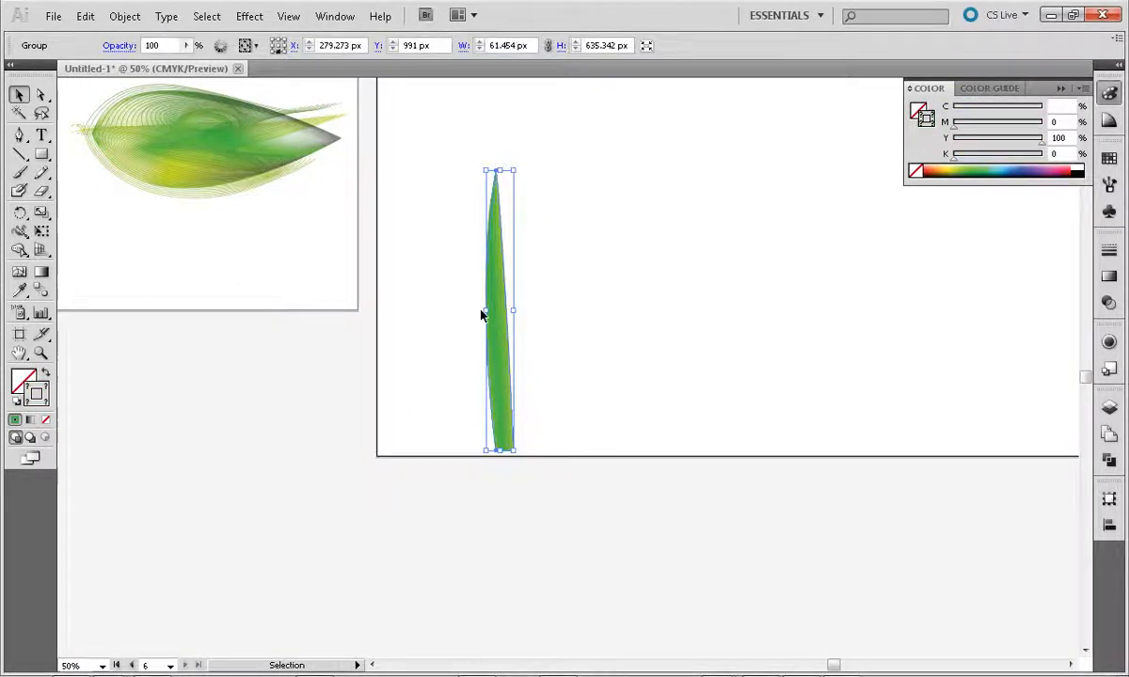
Step: Display the document's symbol collection
right_click(491, 280)
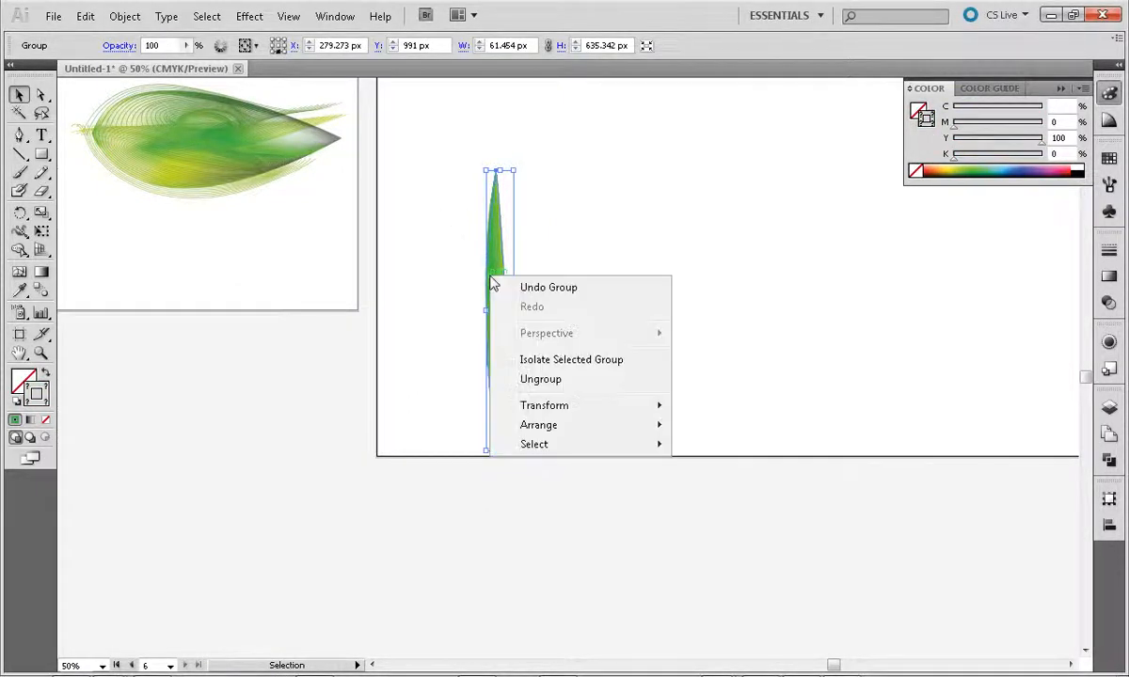
click(497, 249)
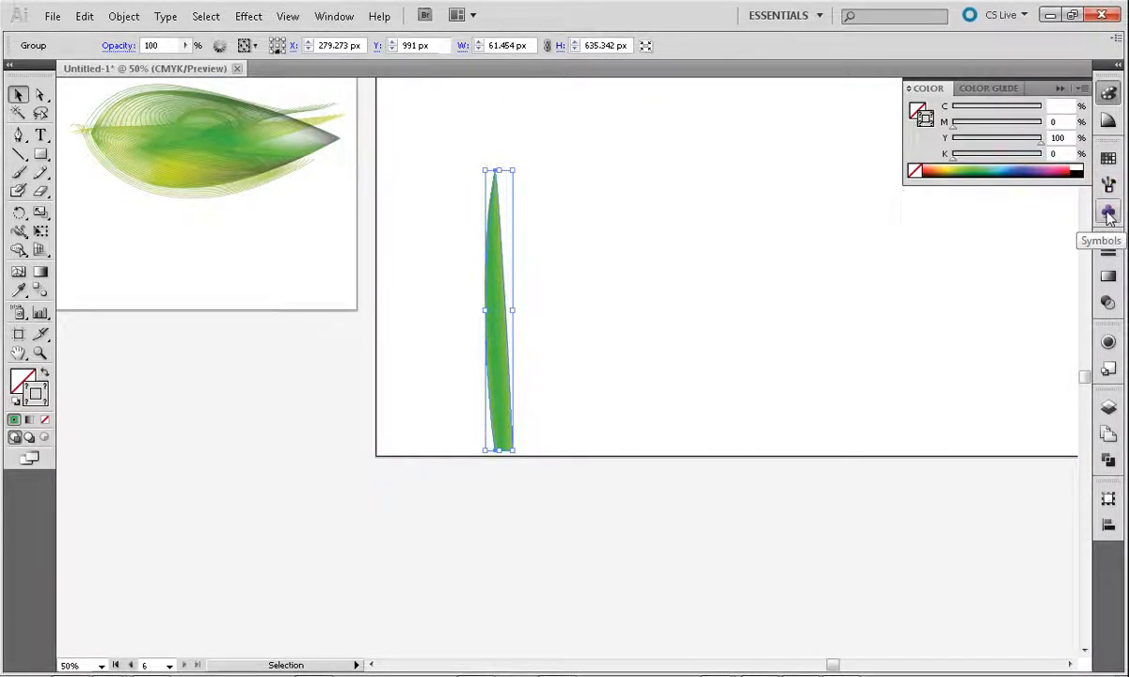
click(335, 17)
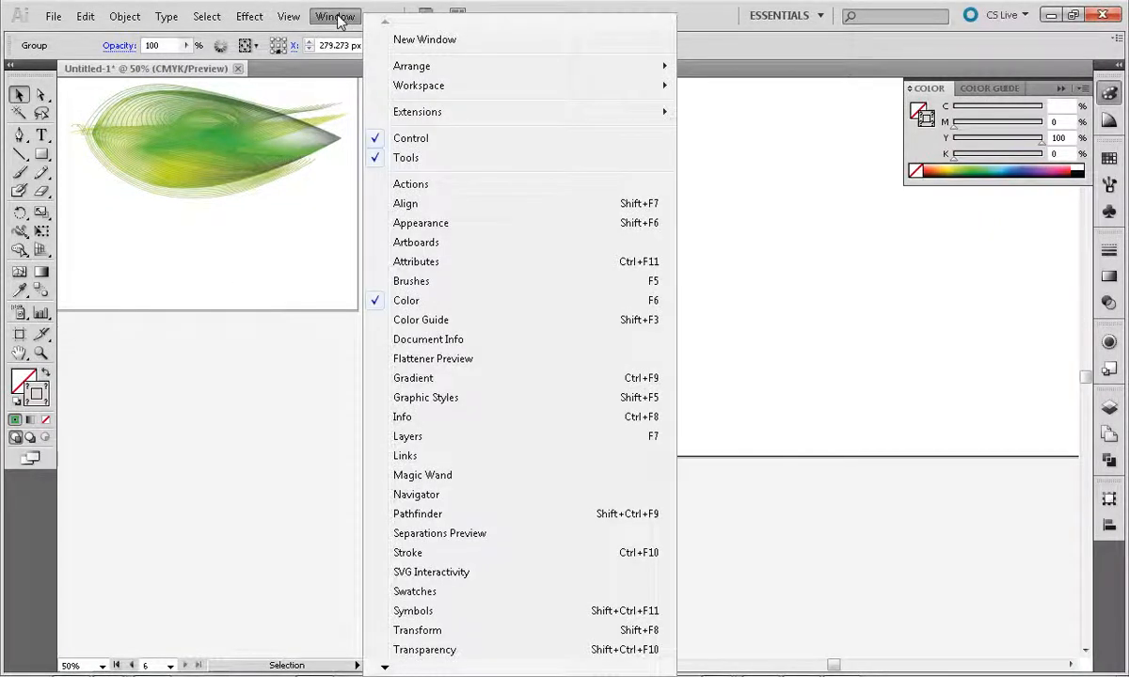
click(440, 611)
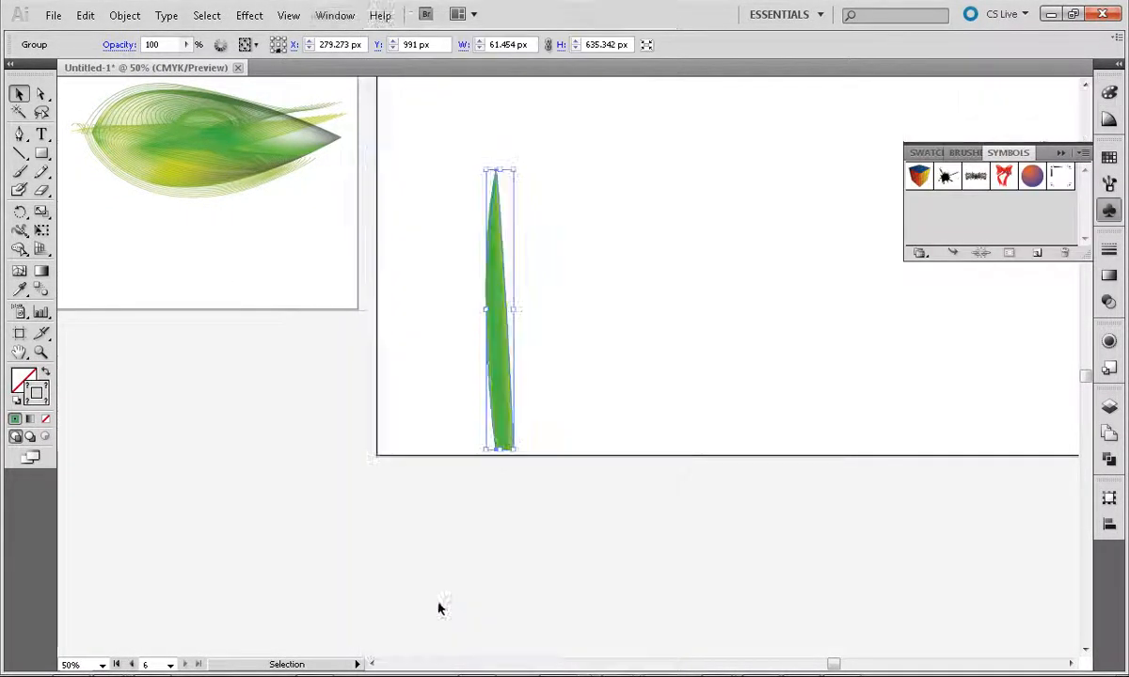
Step: Create a movie clip symbol named grass from the grouped blend lines
click(614, 311)
drag(418, 270, 544, 283)
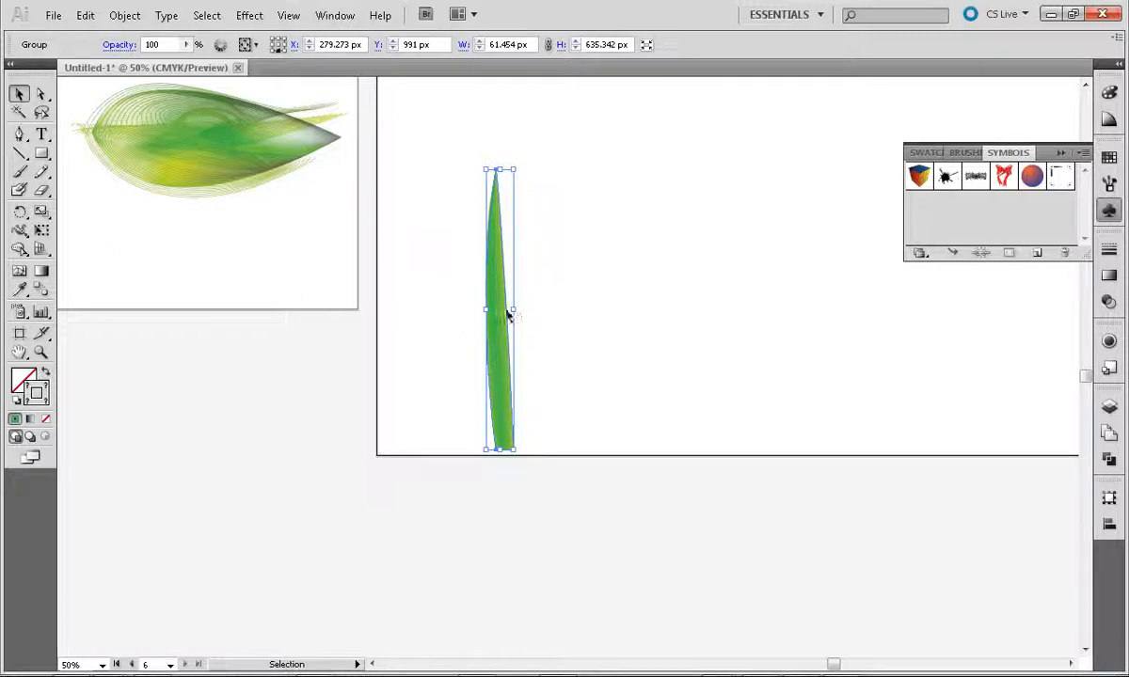
click(1036, 254)
text(grass)
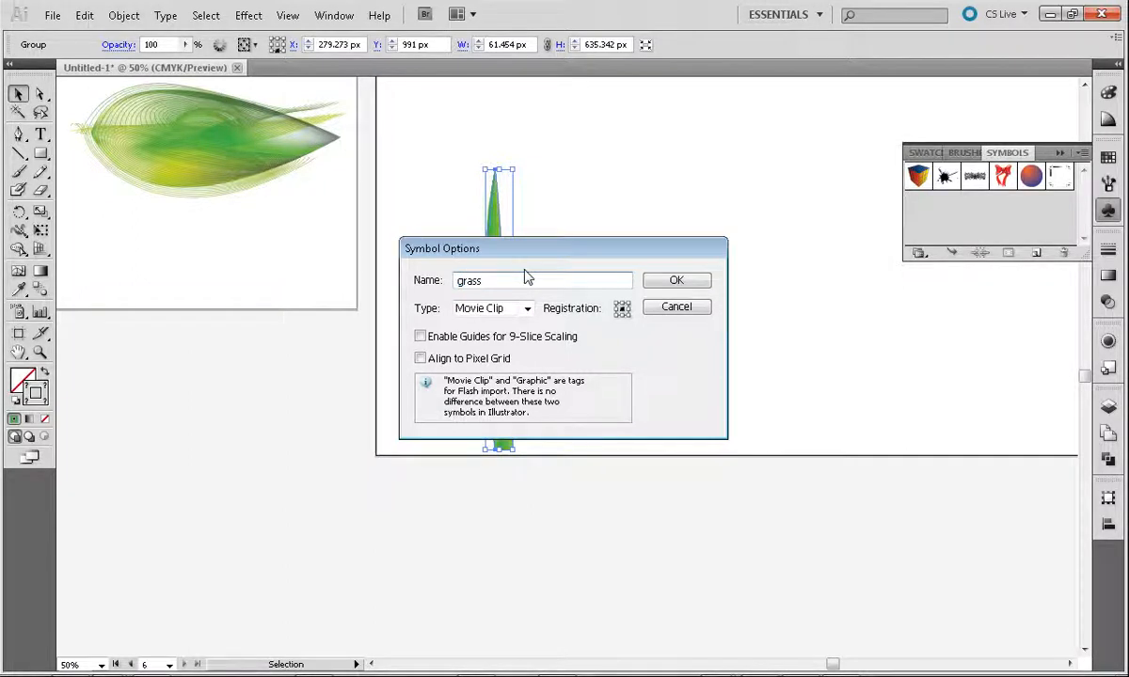
key(Return)
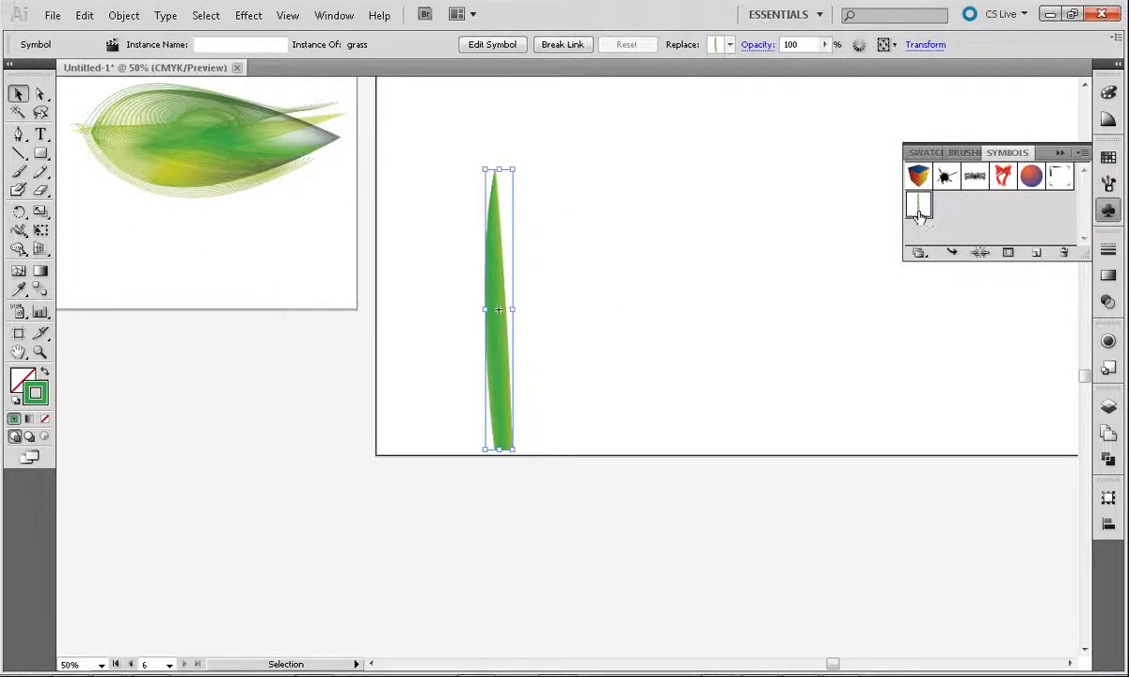
Step: Place two test instances of the grass symbol beside the blade and delete them
click(707, 279)
click(505, 352)
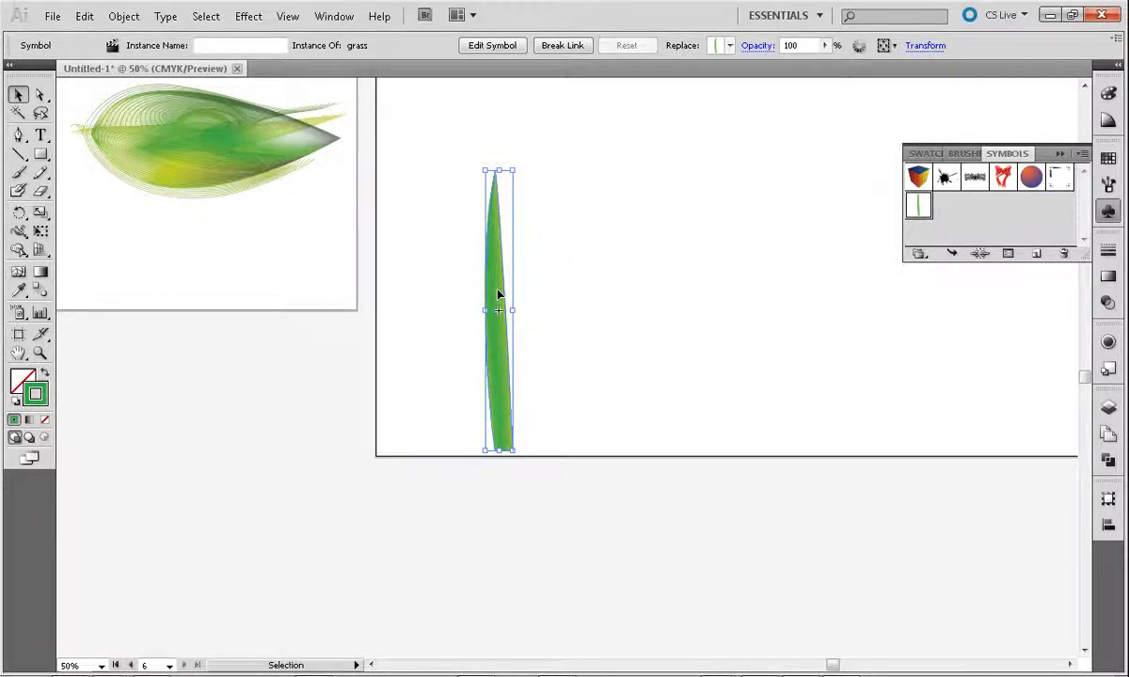
drag(919, 205, 719, 255)
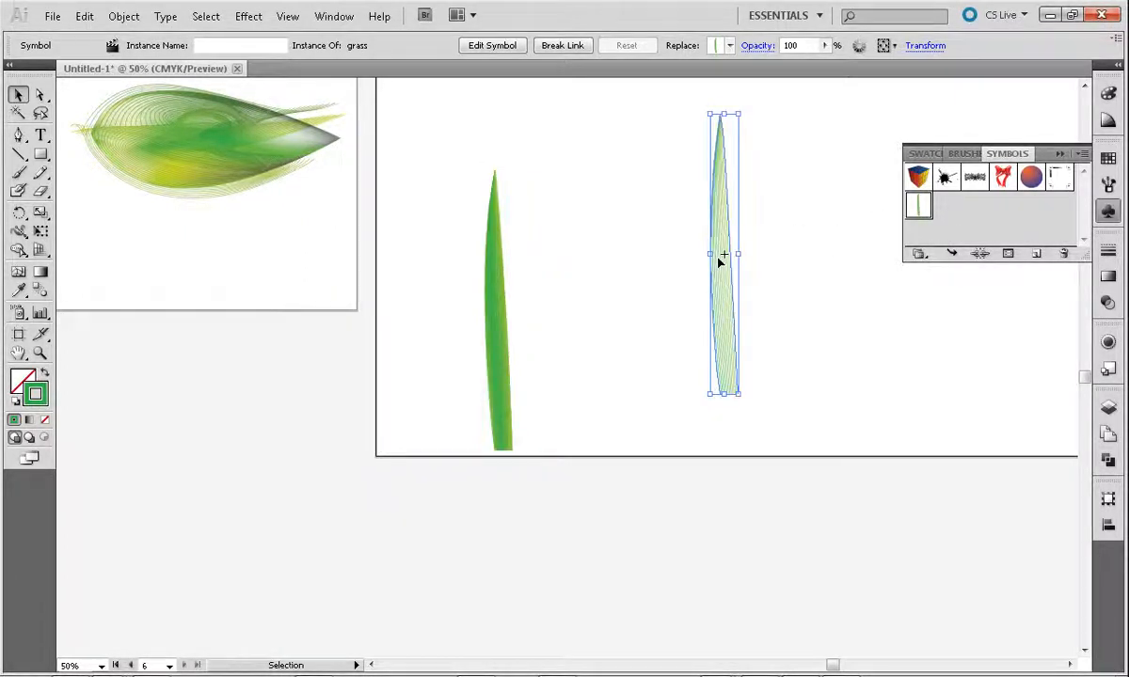
drag(920, 209, 779, 250)
drag(840, 316, 737, 283)
key(Delete)
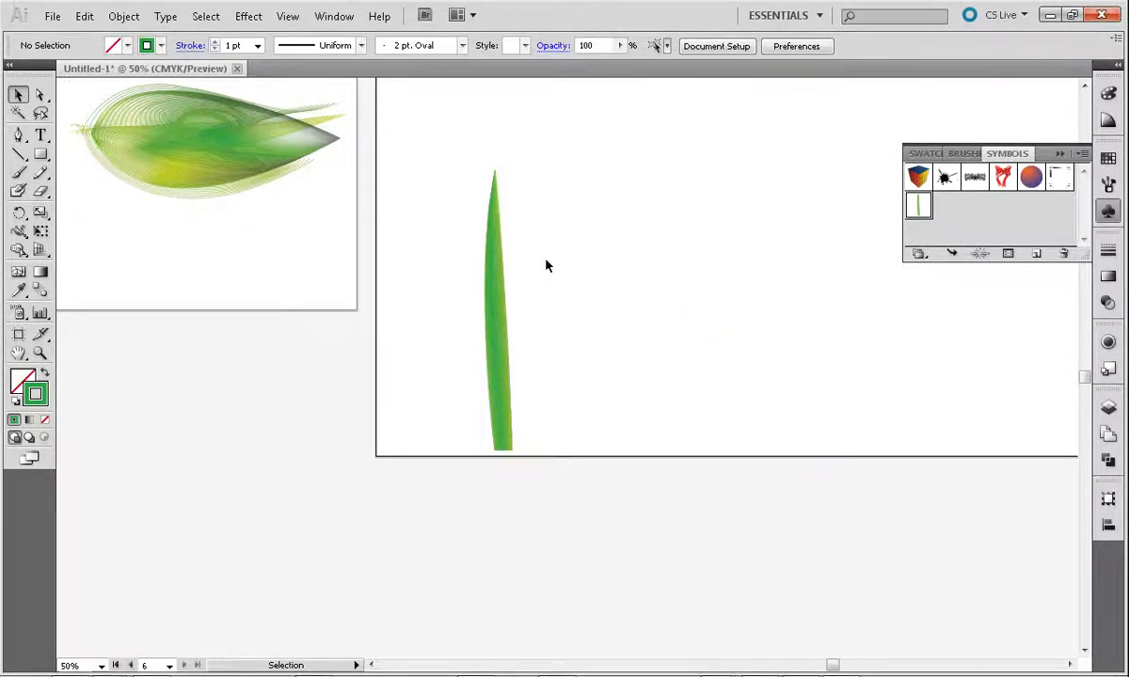
Step: Move the mesh blade aside, and undo back to before the grass symbol was created
click(494, 317)
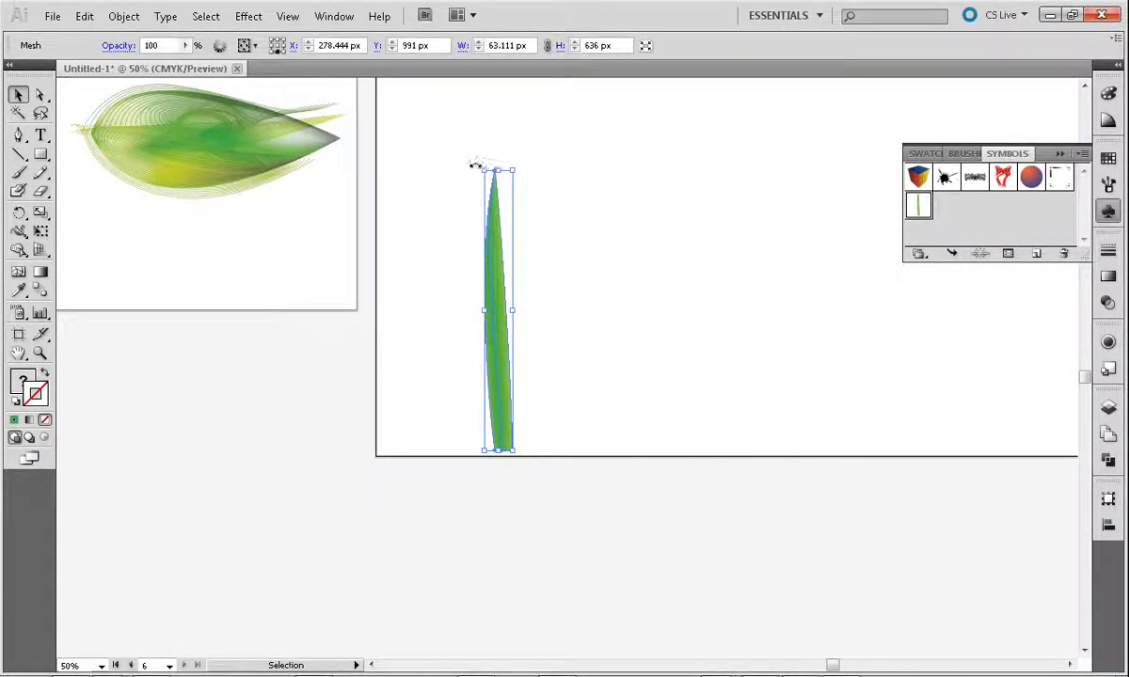
drag(483, 285, 589, 287)
key(ctrl+z)
key(ctrl+z)
key(ctrl+z)
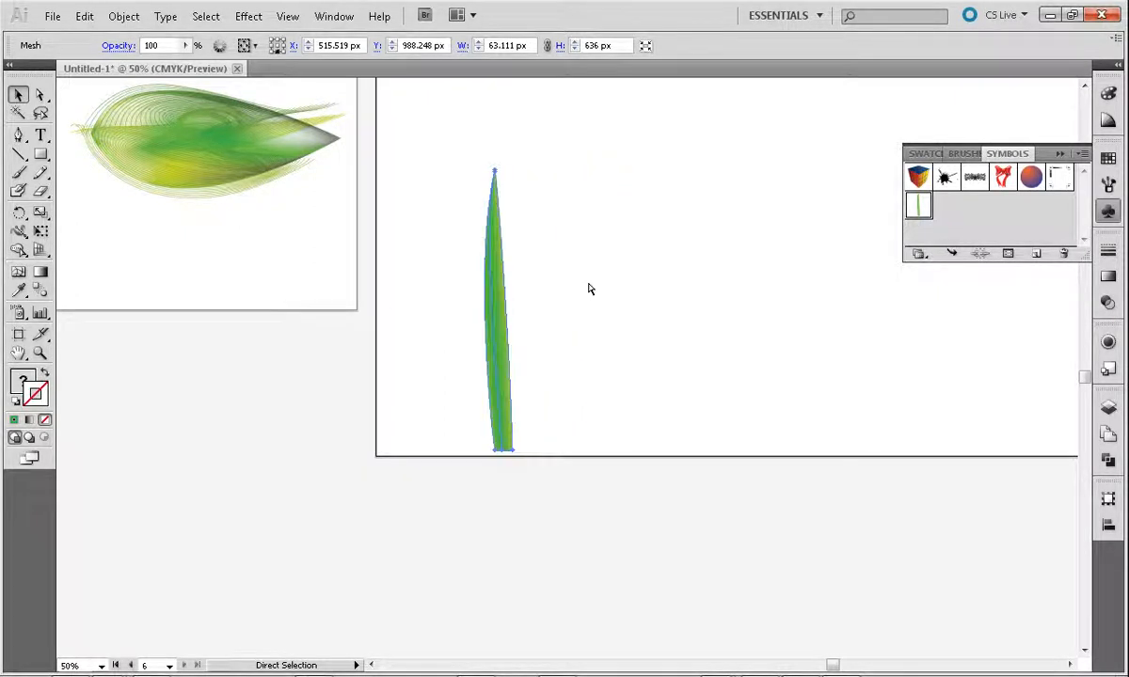
Step: Group the mesh blade with its blend lines and save the group as a movie clip symbol named grass
key(v)
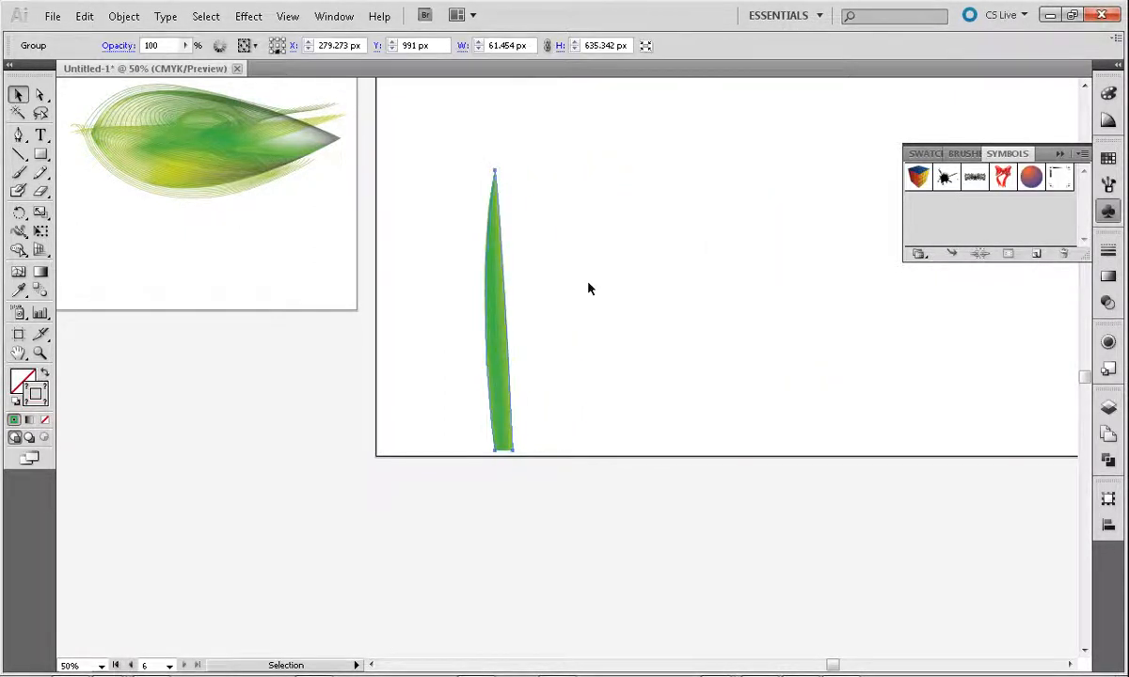
drag(583, 142, 449, 492)
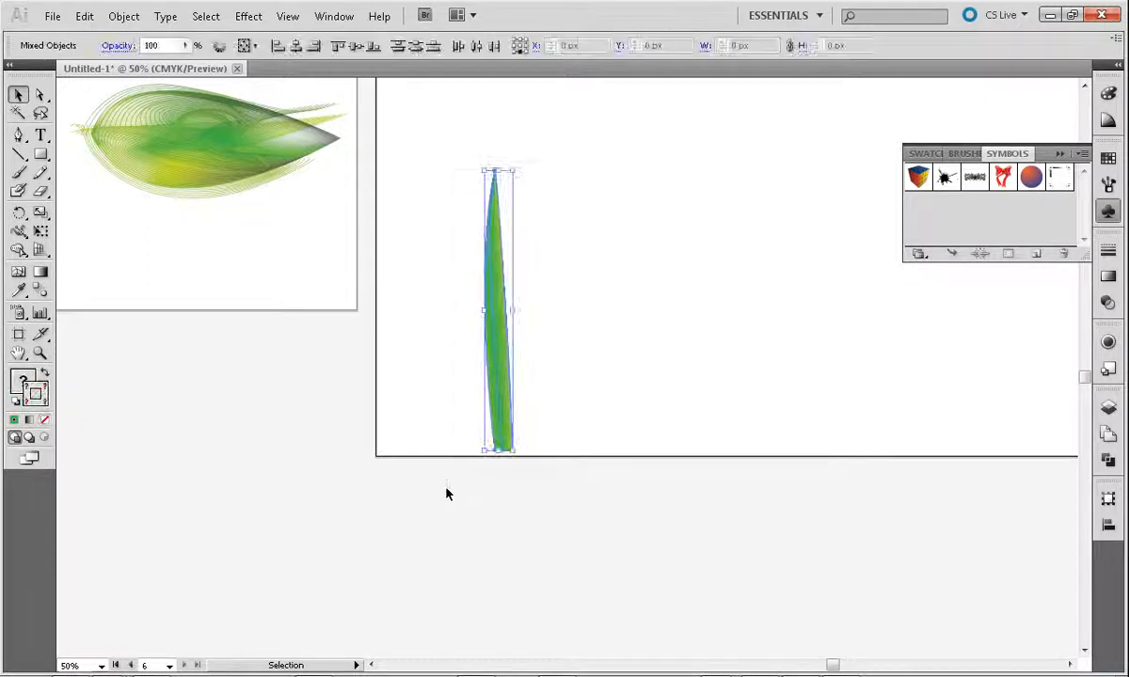
key(ctrl+g)
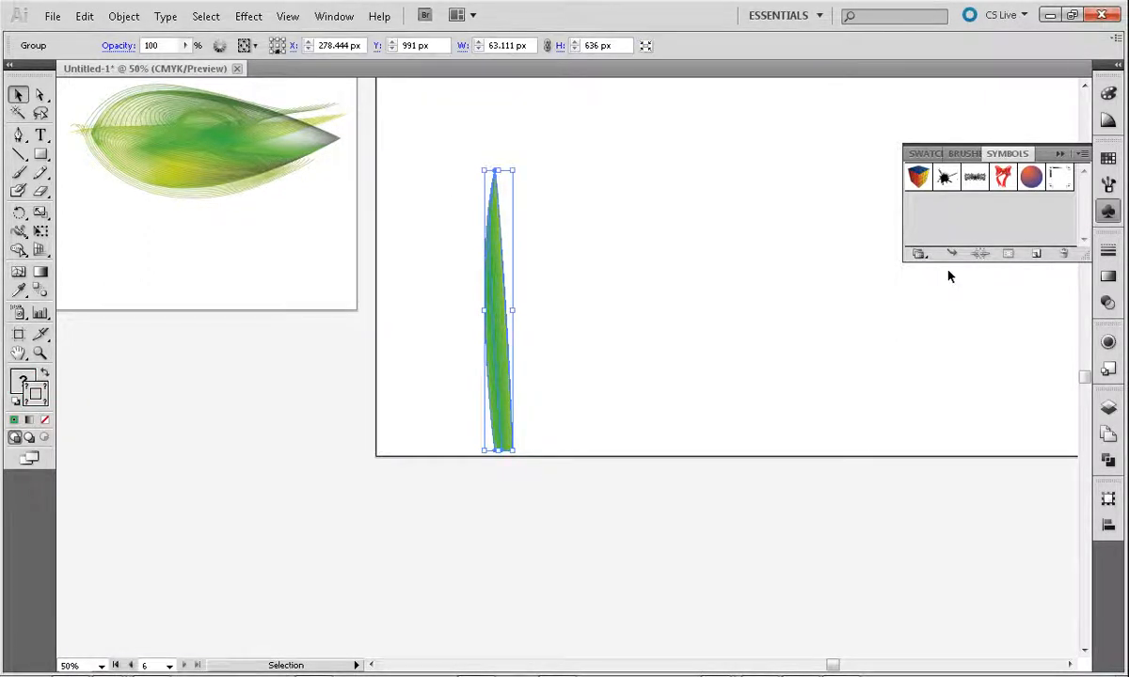
click(1031, 257)
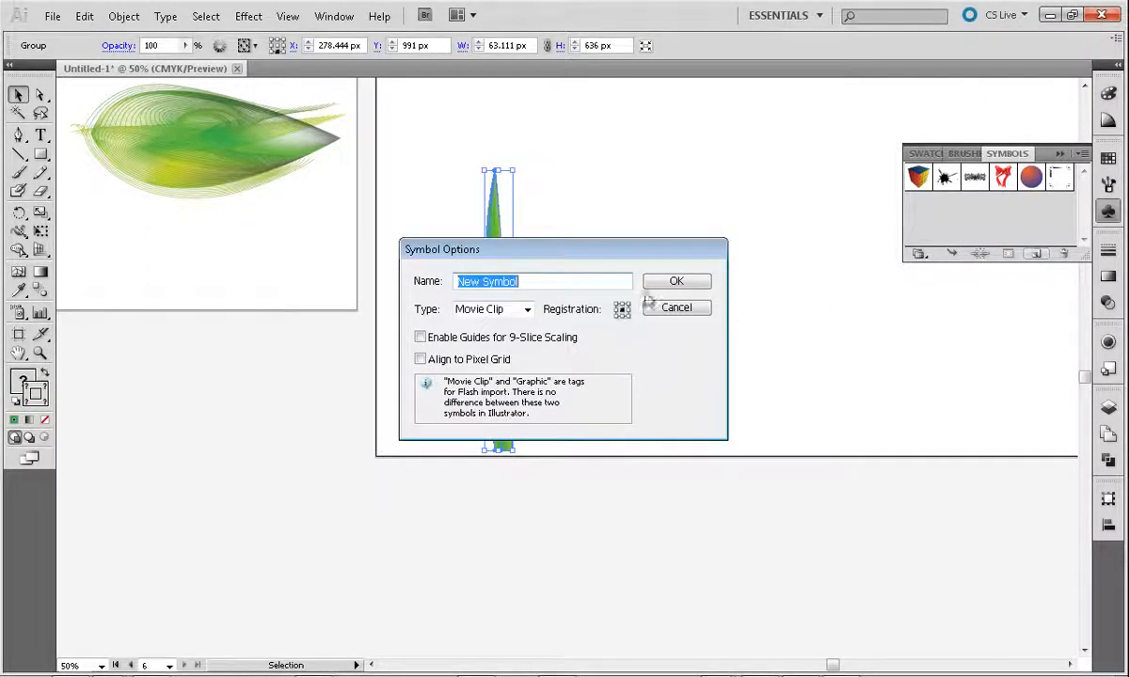
text(grass)
key(Return)
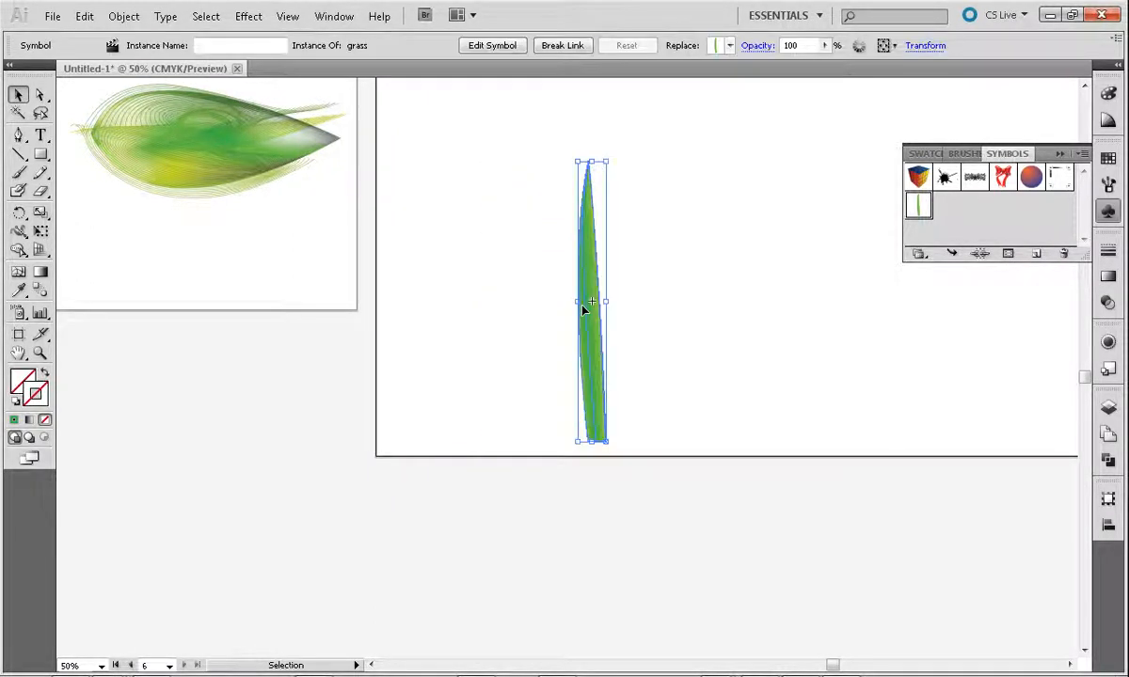
Step: Place a test instance of the new grass symbol beside the complete blade and delete it
drag(928, 207, 607, 292)
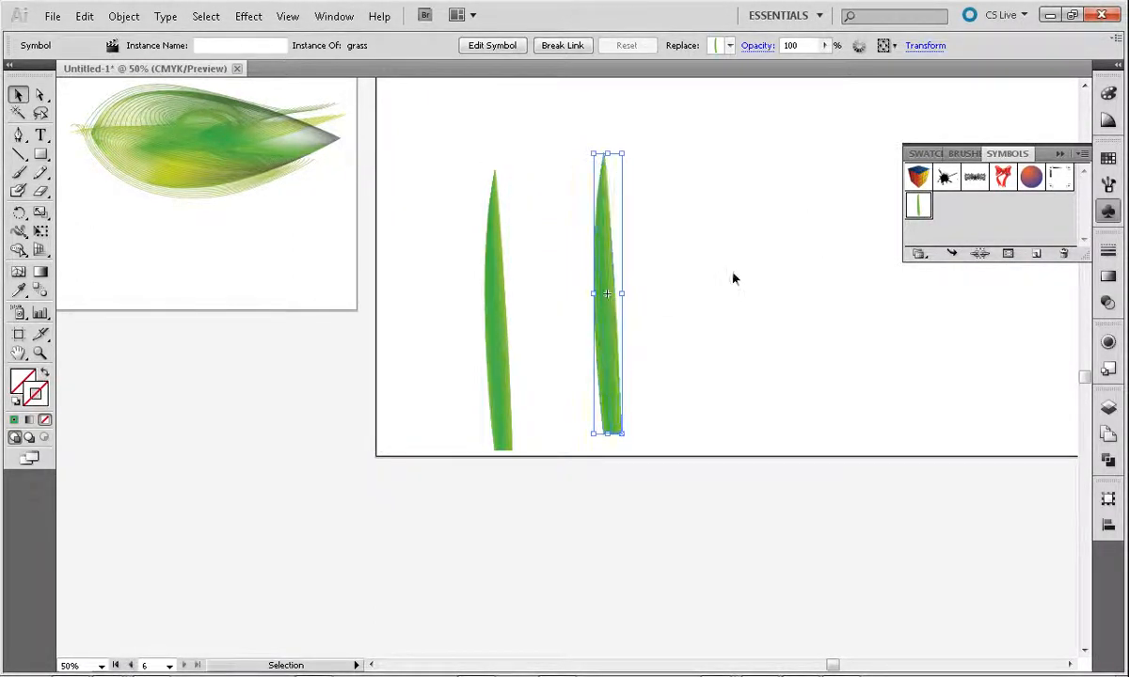
click(622, 334)
click(607, 332)
key(Delete)
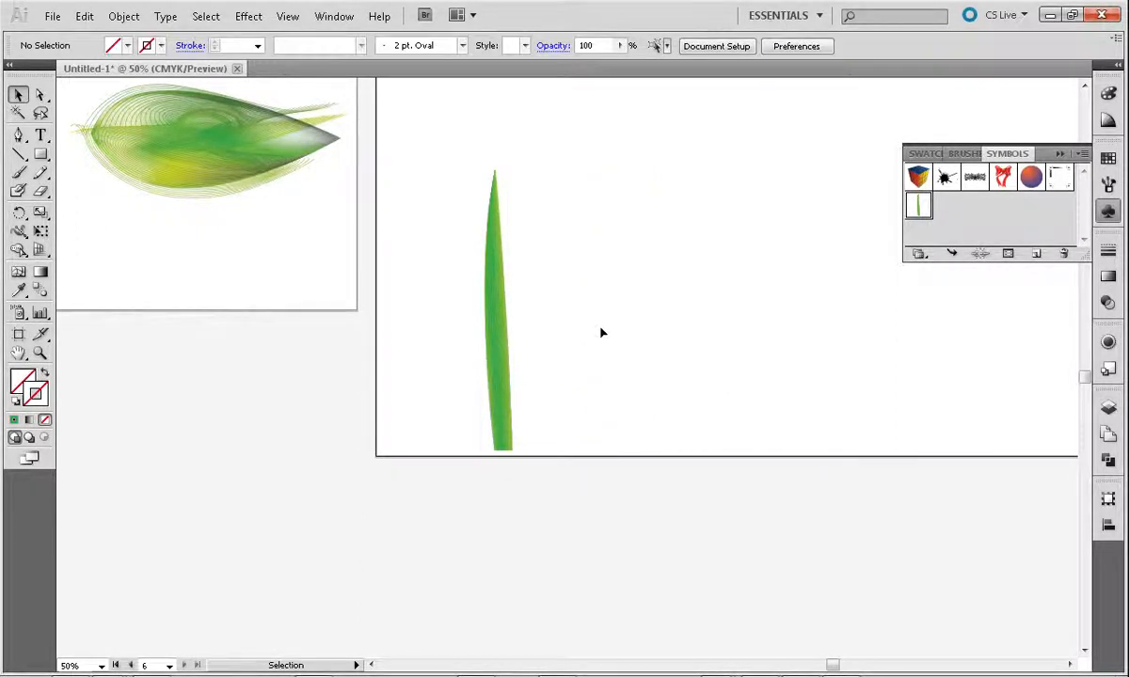
Step: Spray grass symbol instances across the whole width of the blank artboard with the Symbol Sprayer, starting from the existing blade
click(505, 339)
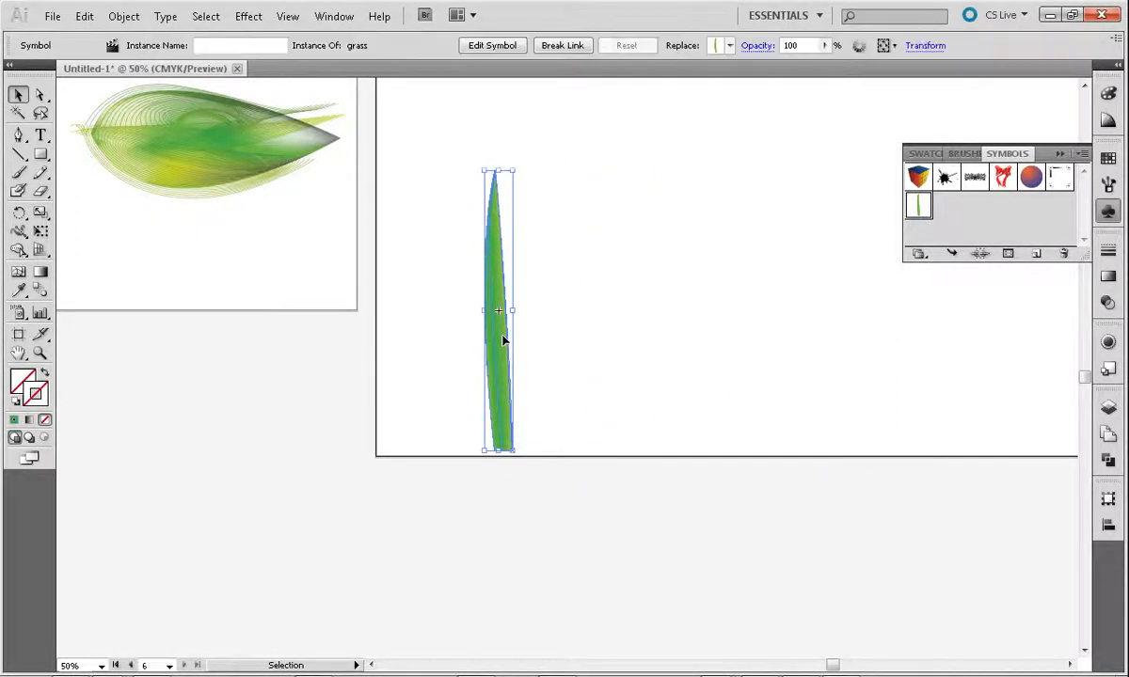
click(25, 318)
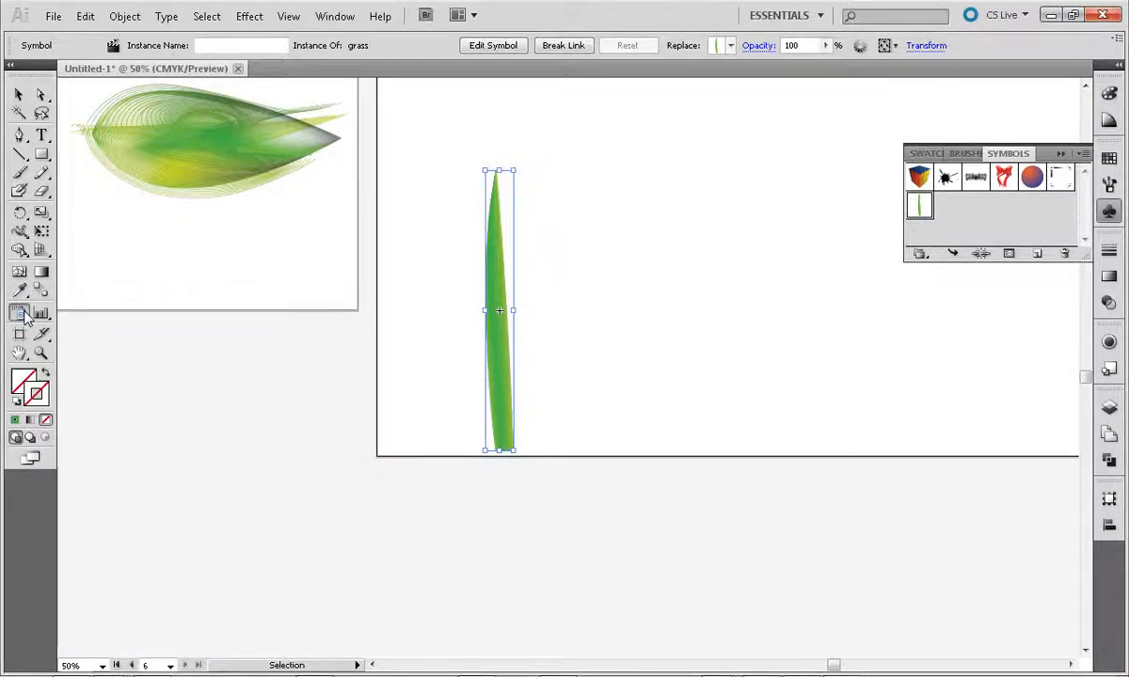
drag(26, 318, 77, 317)
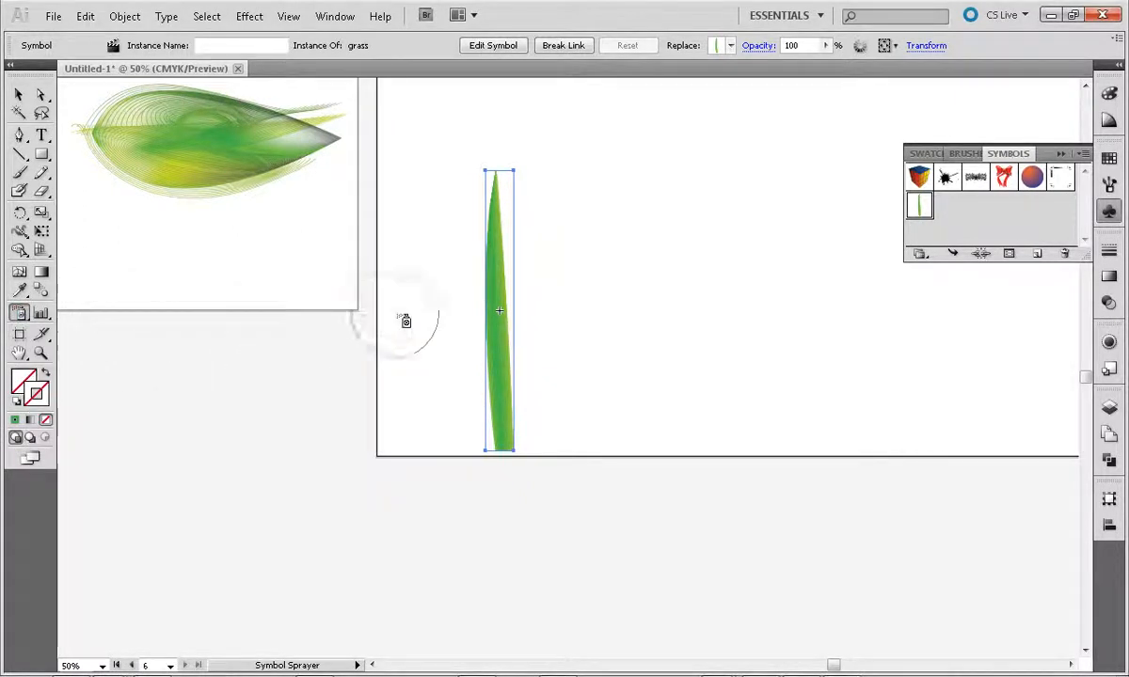
key(ctrl+minus)
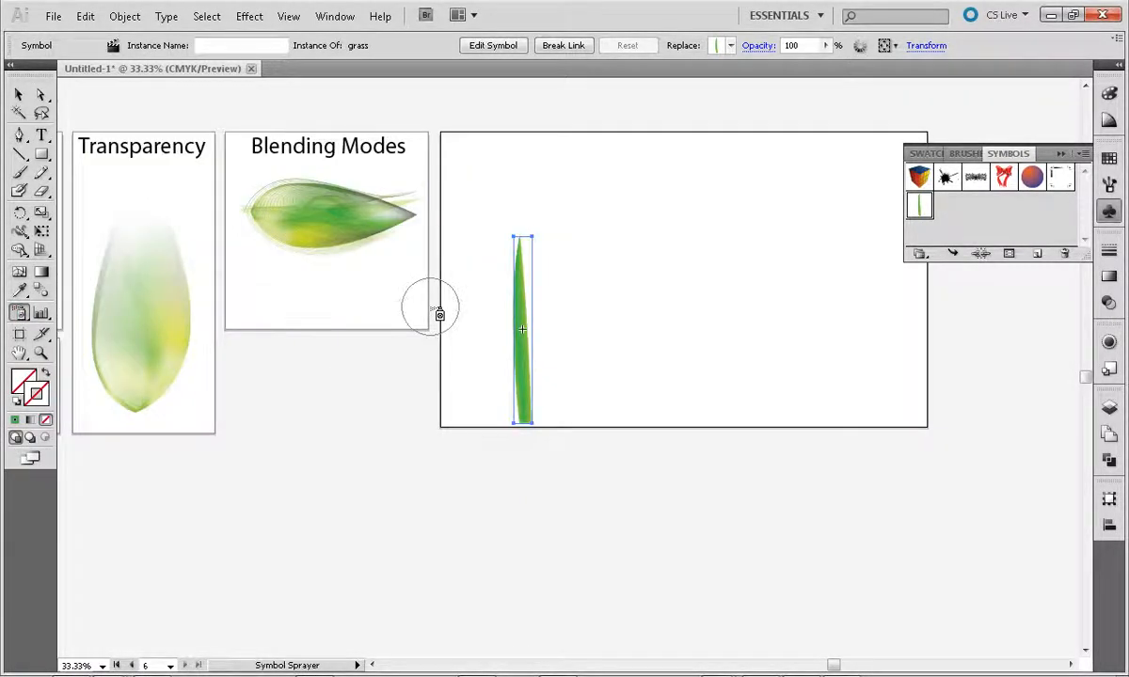
mouse_move(475, 327)
mouse_down()
mouse_move(586, 331)
mouse_move(650, 307)
mouse_move(724, 320)
mouse_move(842, 386)
mouse_up()
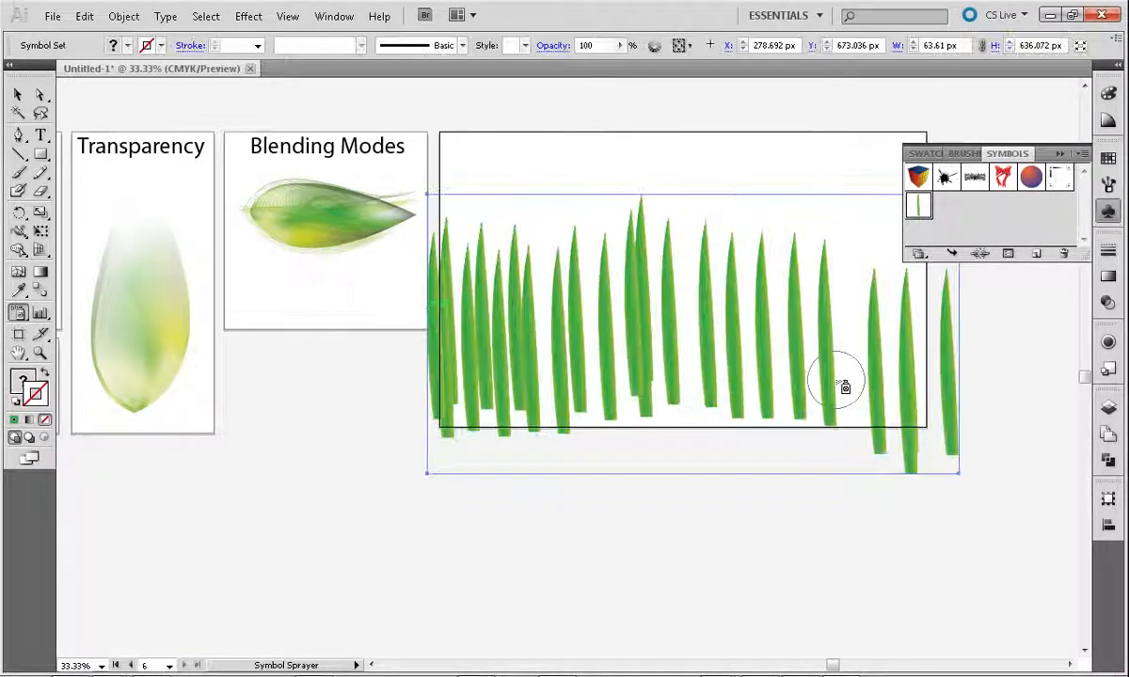
drag(599, 396, 840, 381)
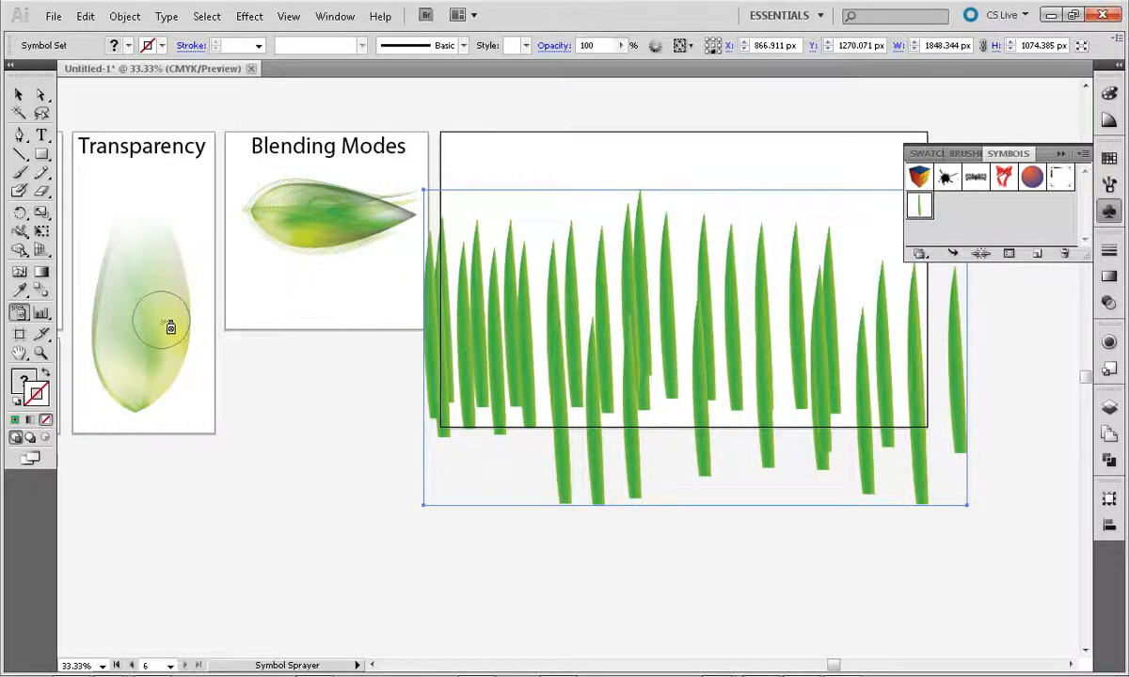
click(20, 94)
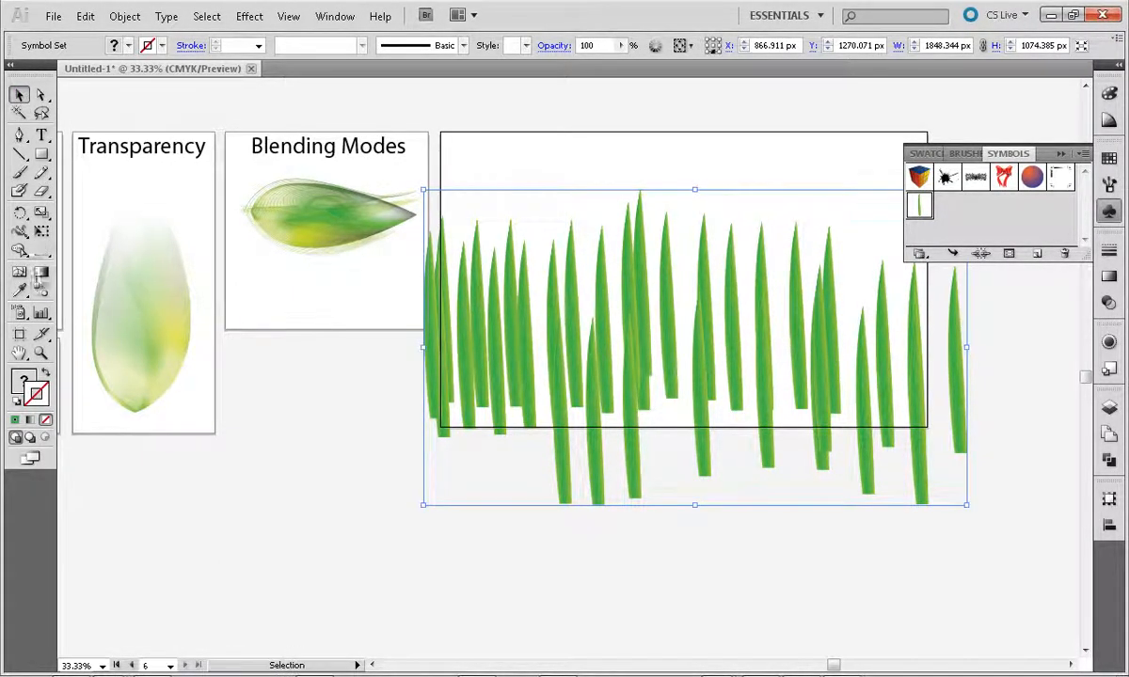
Step: Shift the sprayed blades around within the symbol set using the Symbol Shifter
click(20, 318)
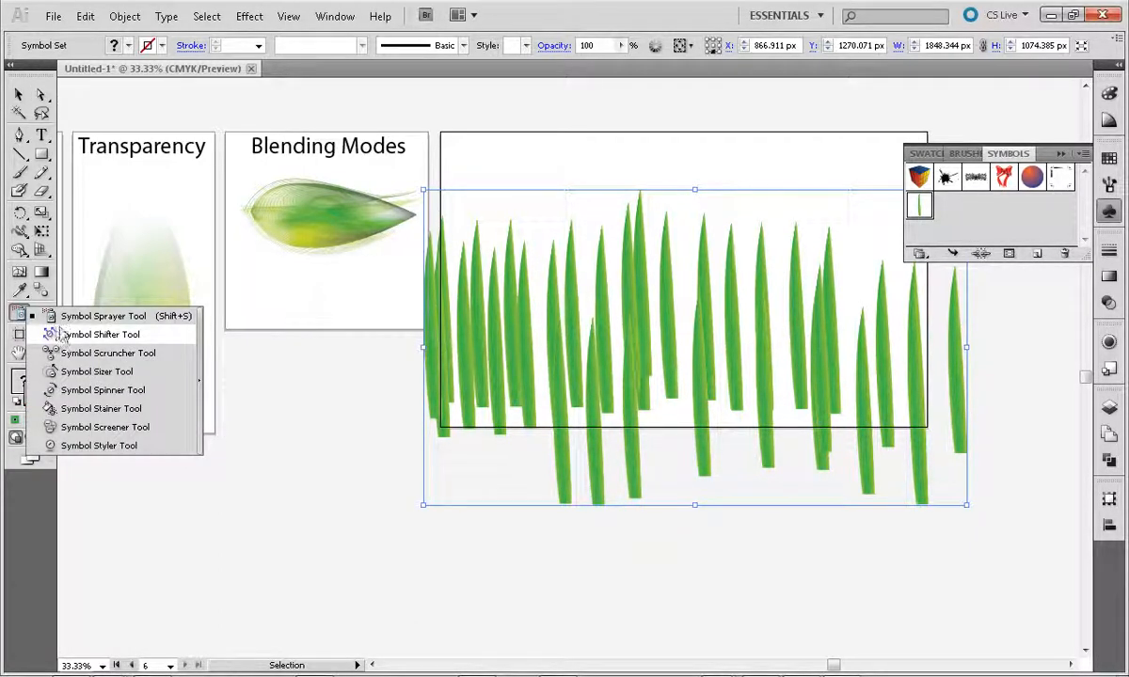
click(52, 334)
mouse_move(453, 341)
mouse_down()
mouse_move(498, 300)
mouse_move(521, 313)
mouse_move(514, 305)
mouse_move(564, 309)
mouse_move(701, 325)
mouse_up()
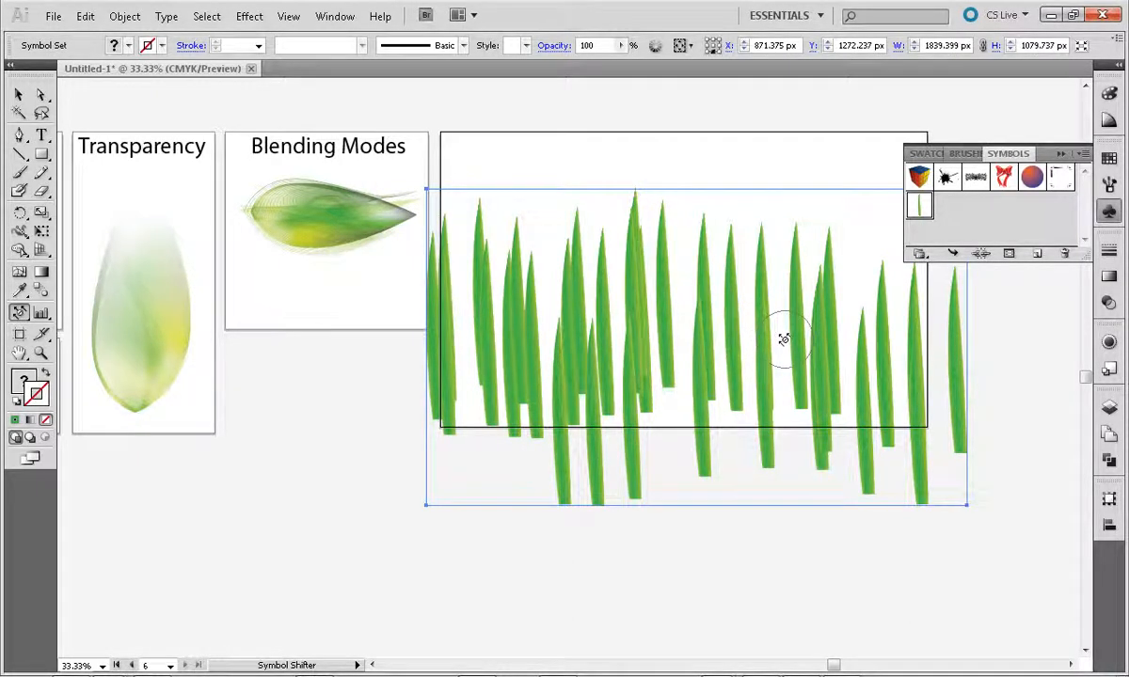
drag(784, 339, 729, 341)
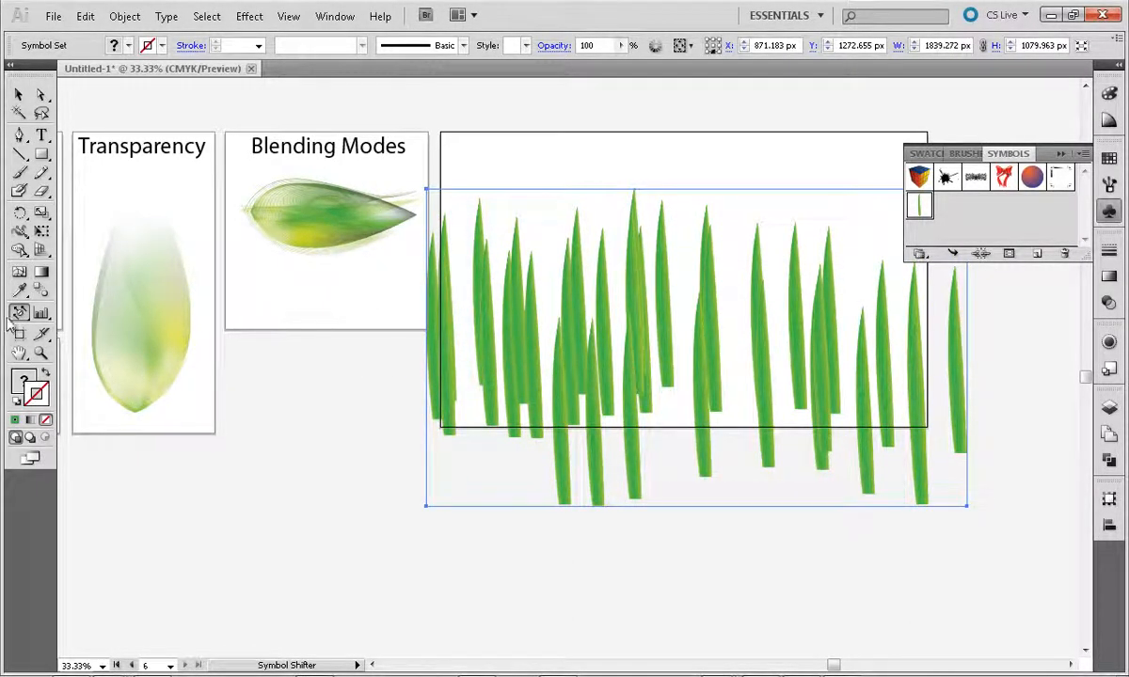
Step: Set the fill to blue 4191CE and stain blades in the middle of the symbol set with the Symbol Stainer
drag(20, 312, 100, 482)
click(440, 343)
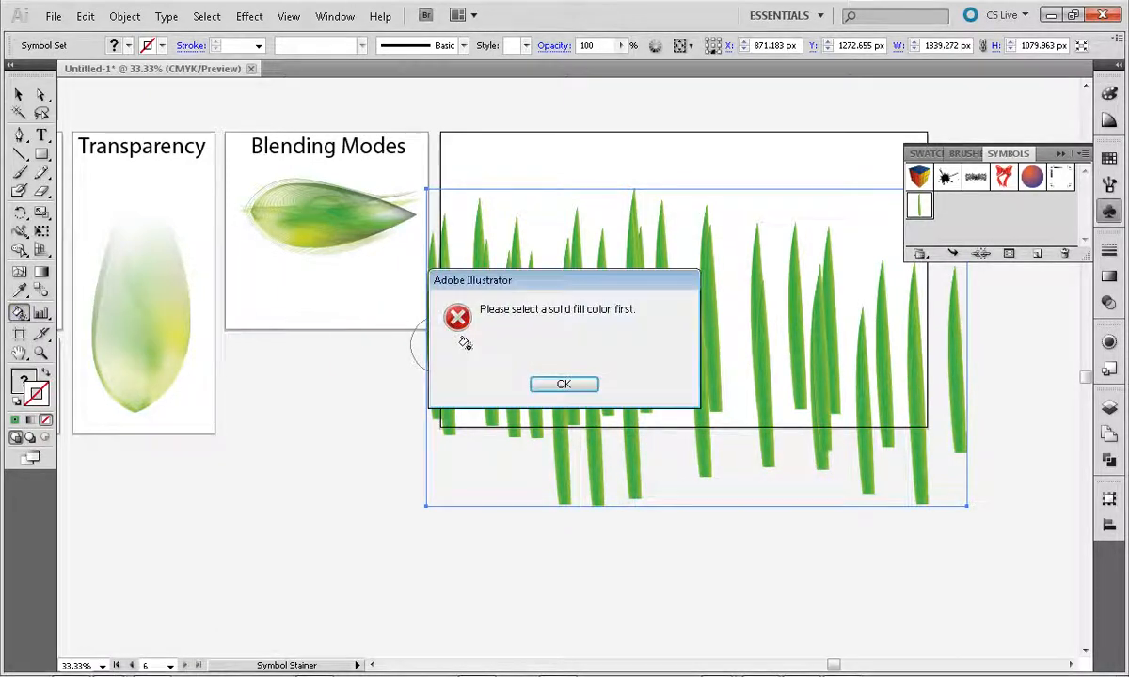
click(564, 384)
double_click(24, 381)
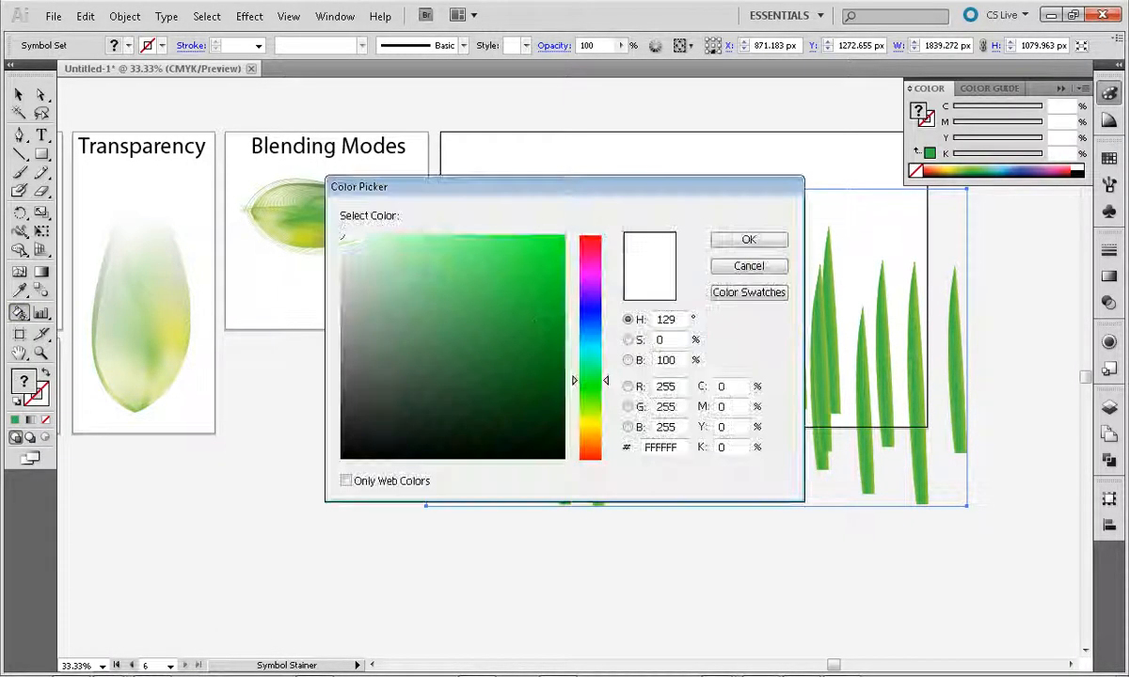
click(590, 331)
click(495, 302)
click(495, 279)
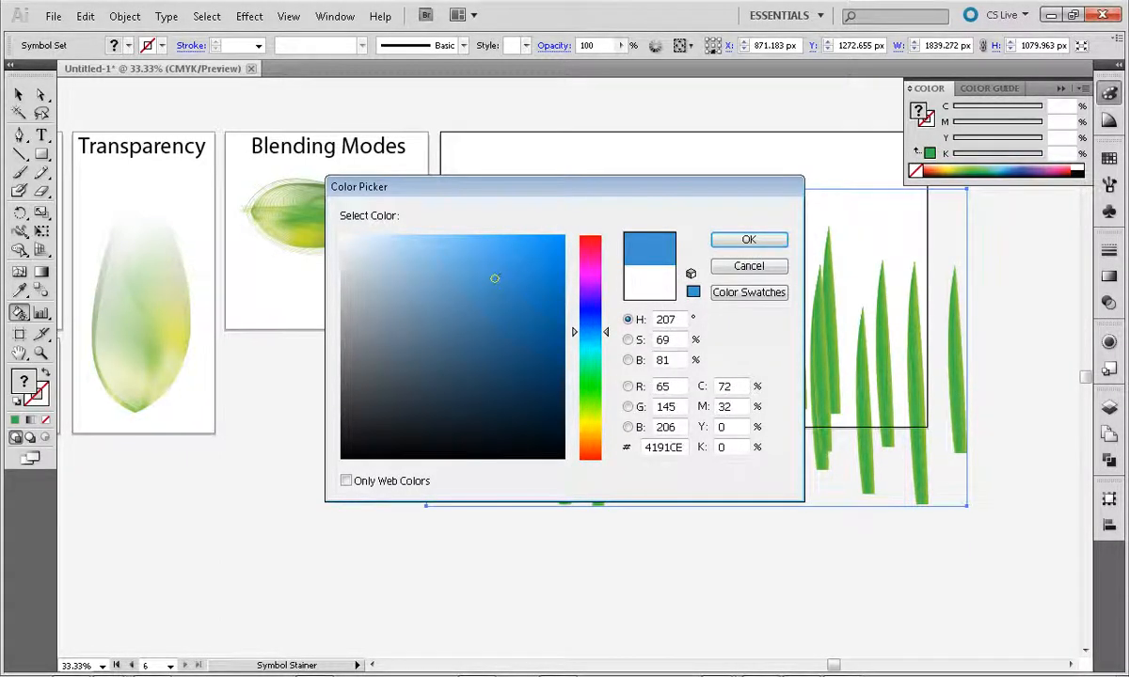
click(731, 244)
drag(536, 350, 776, 360)
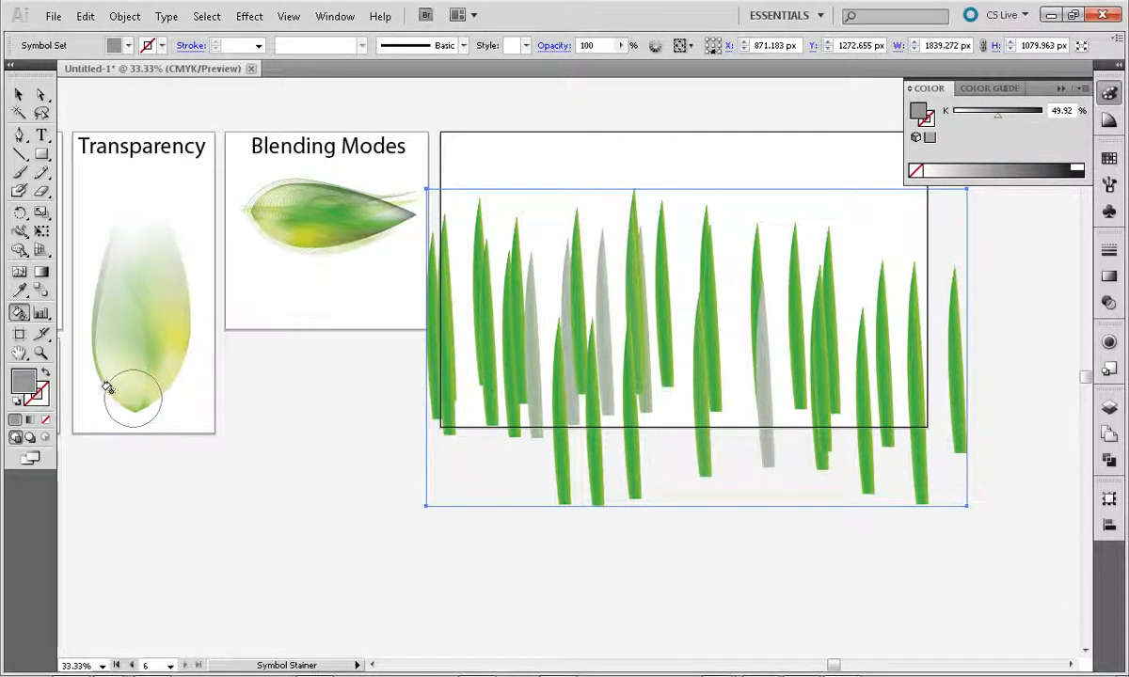
Step: Switch the fill's colour sliders to RGB and stain more blades in the symbol set with the current fill
double_click(18, 380)
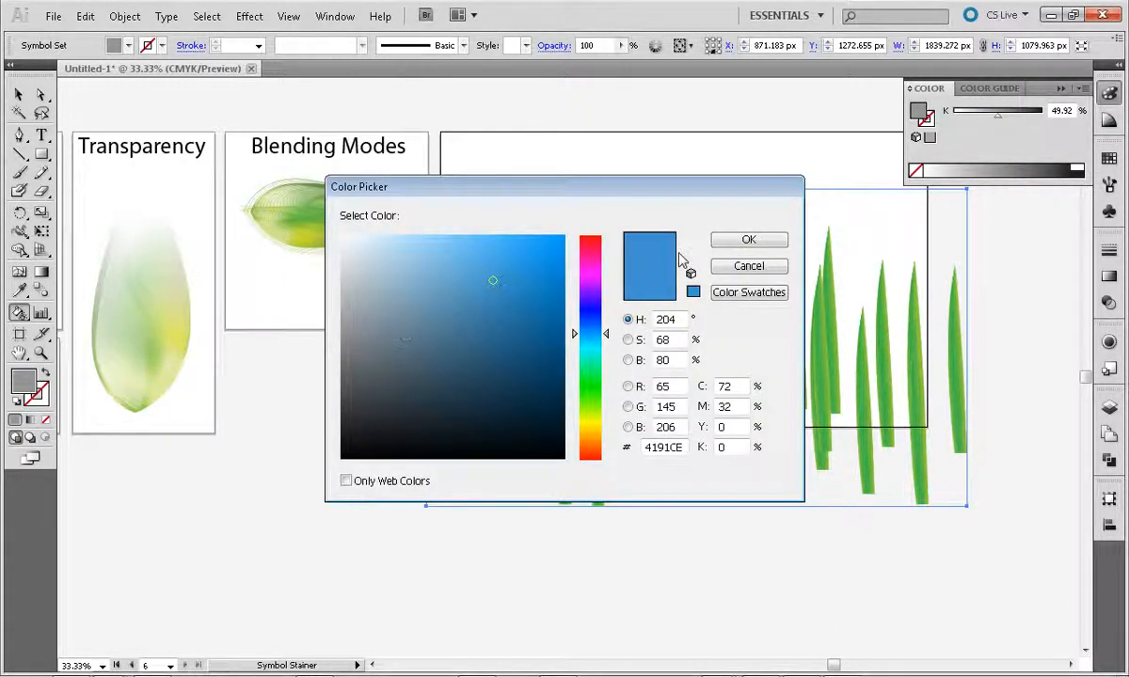
click(747, 241)
click(1081, 88)
click(977, 143)
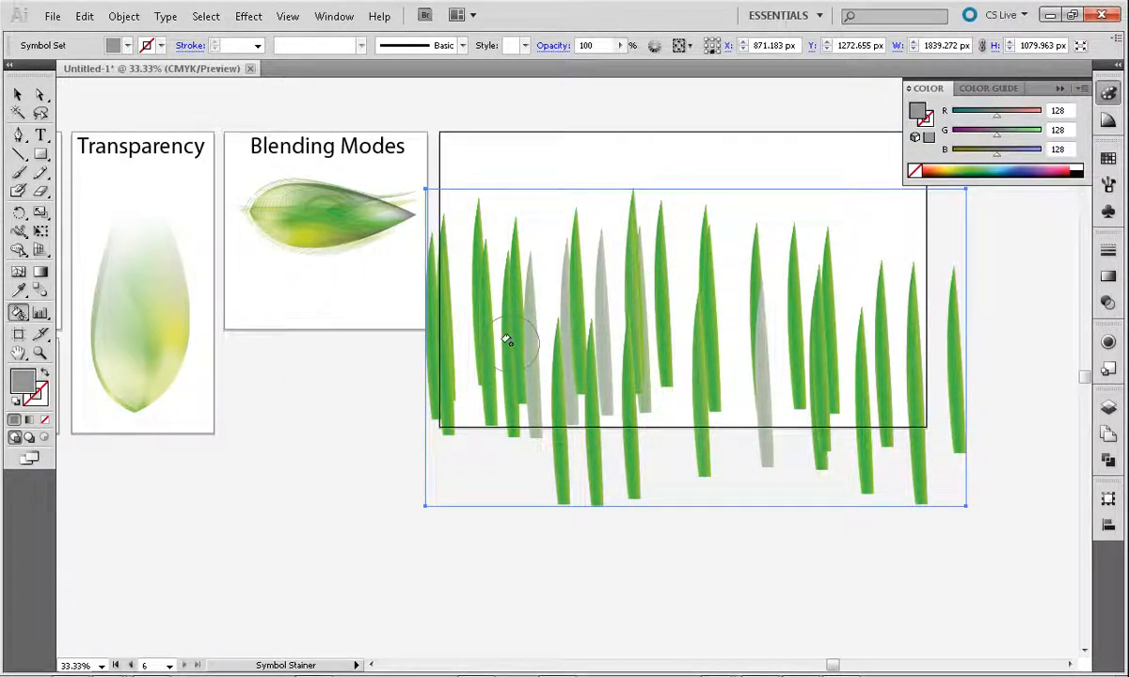
drag(500, 341, 768, 352)
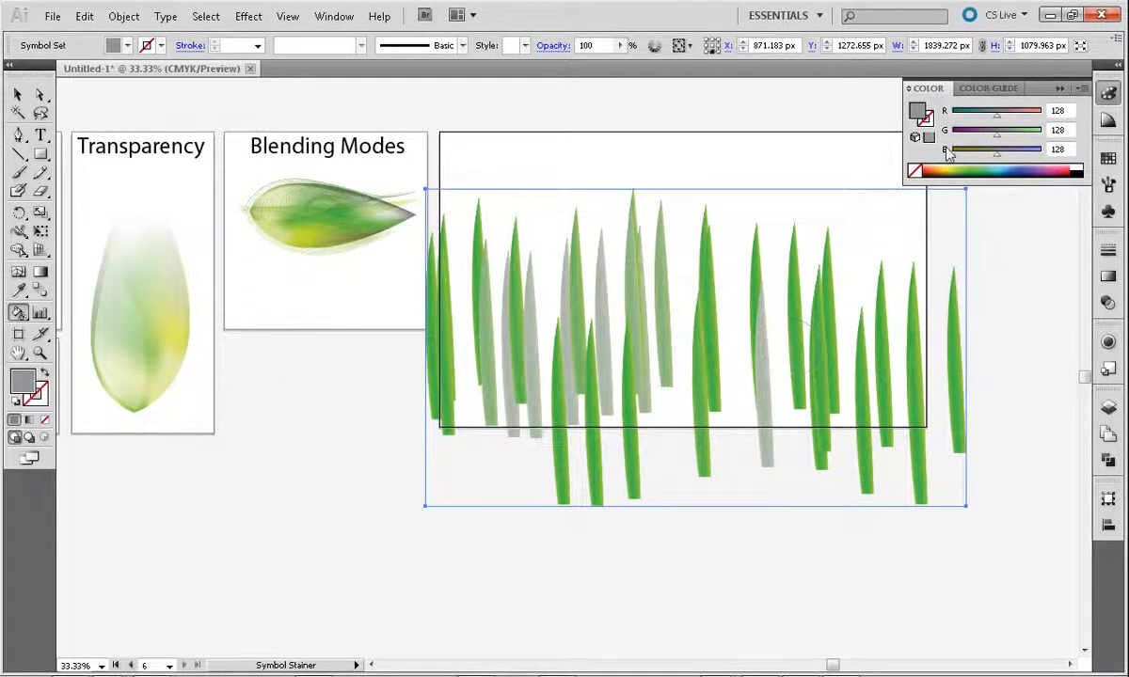
Step: Set the fill to light blue, RGB 129, 210, 232, and stain several blades across the symbol set
click(1001, 169)
drag(823, 306, 662, 295)
drag(497, 350, 664, 299)
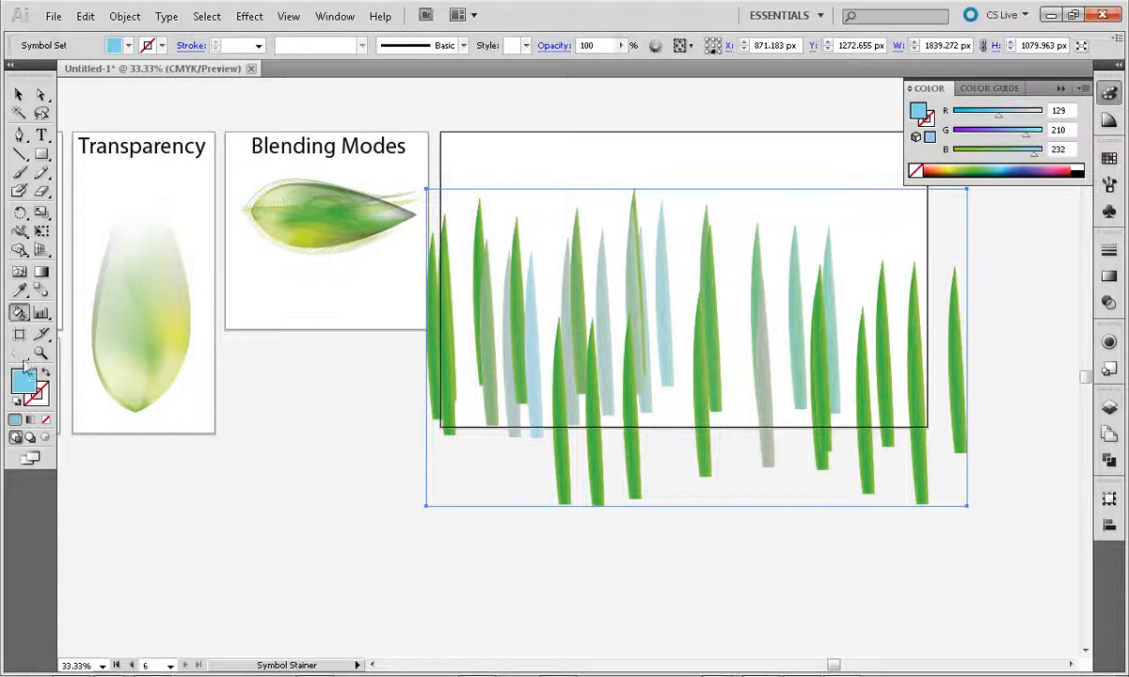
Step: Enlarge several blades in the symbol set with the Symbol Sizer
click(23, 311)
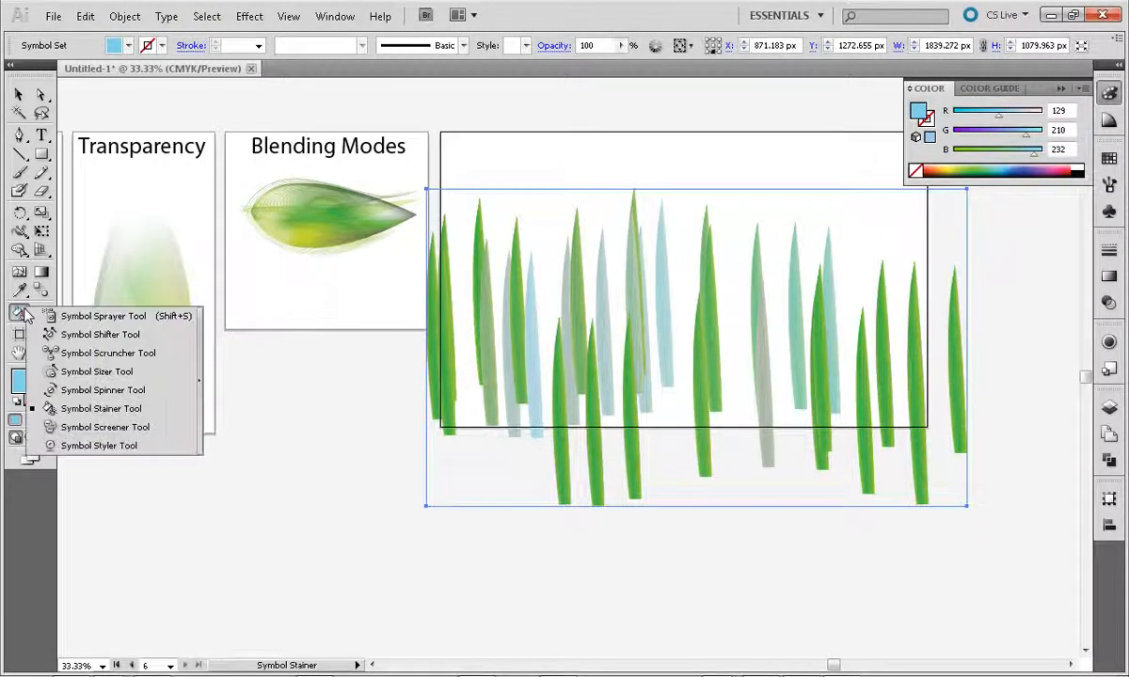
click(104, 372)
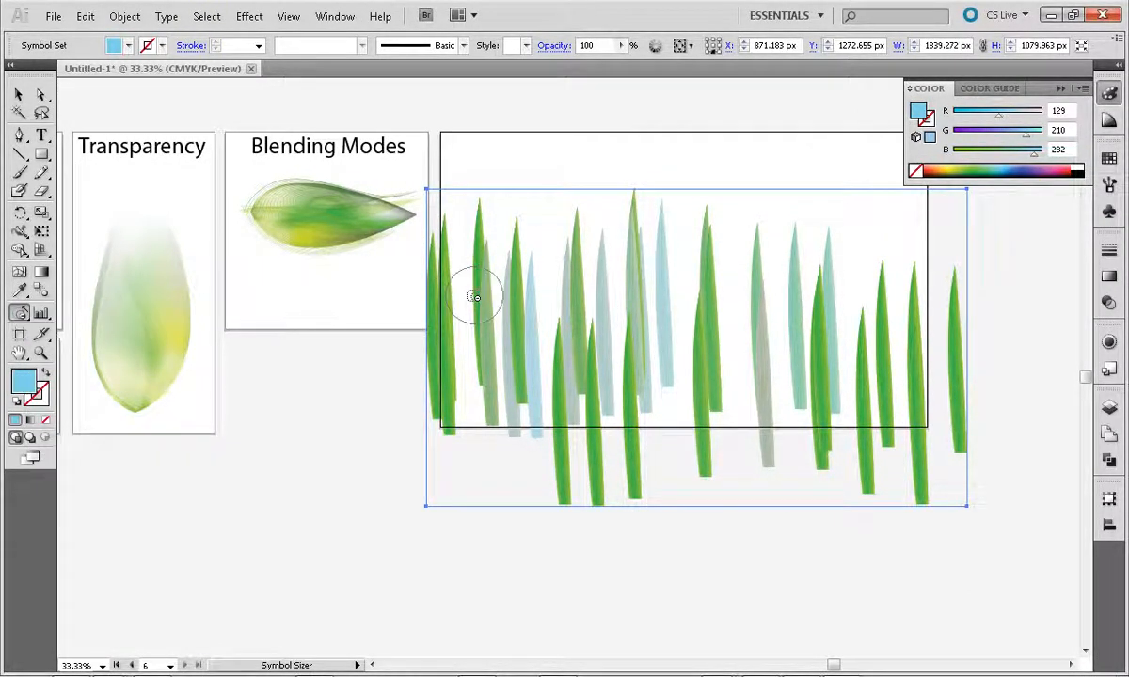
mouse_move(477, 297)
mouse_down()
mouse_move(564, 356)
mouse_move(525, 233)
mouse_move(575, 410)
mouse_up()
mouse_move(708, 433)
mouse_down()
mouse_move(509, 415)
mouse_move(565, 329)
mouse_move(599, 345)
mouse_move(711, 334)
mouse_up()
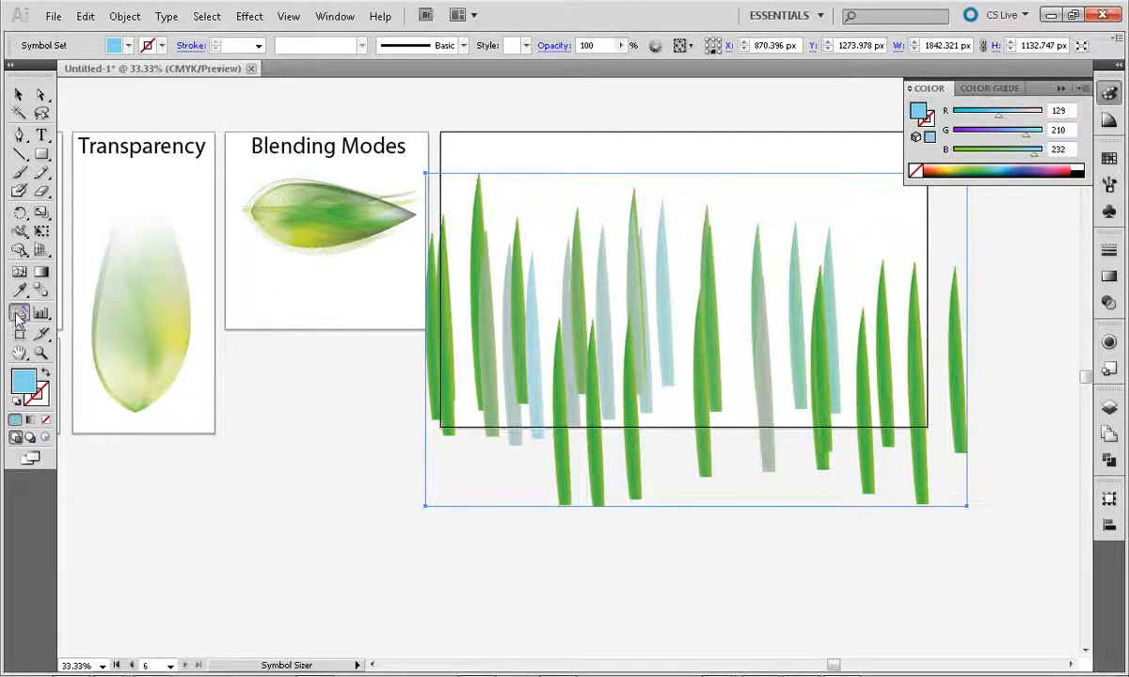
Step: Make blades across the symbol set more transparent with the Symbol Screener
mouse_move(23, 322)
mouse_down()
mouse_move(99, 406)
mouse_move(111, 448)
mouse_move(124, 430)
mouse_up()
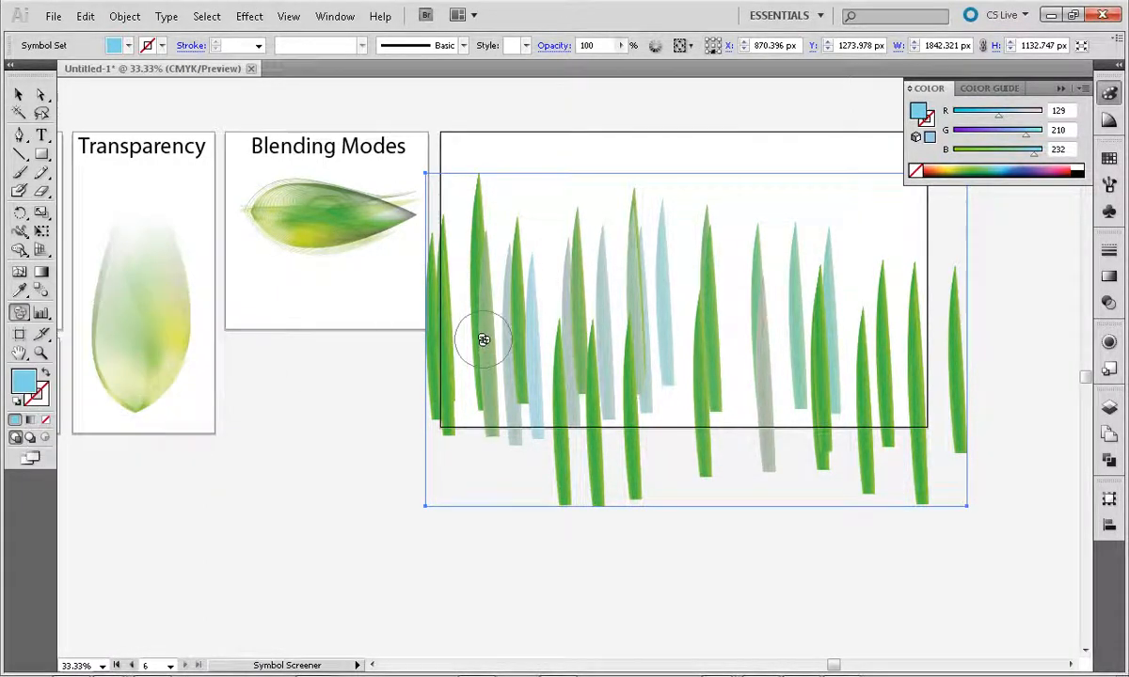
mouse_move(491, 341)
mouse_down()
mouse_move(761, 296)
mouse_move(797, 315)
mouse_up()
mouse_move(852, 286)
mouse_down()
mouse_move(750, 345)
mouse_move(701, 346)
mouse_up()
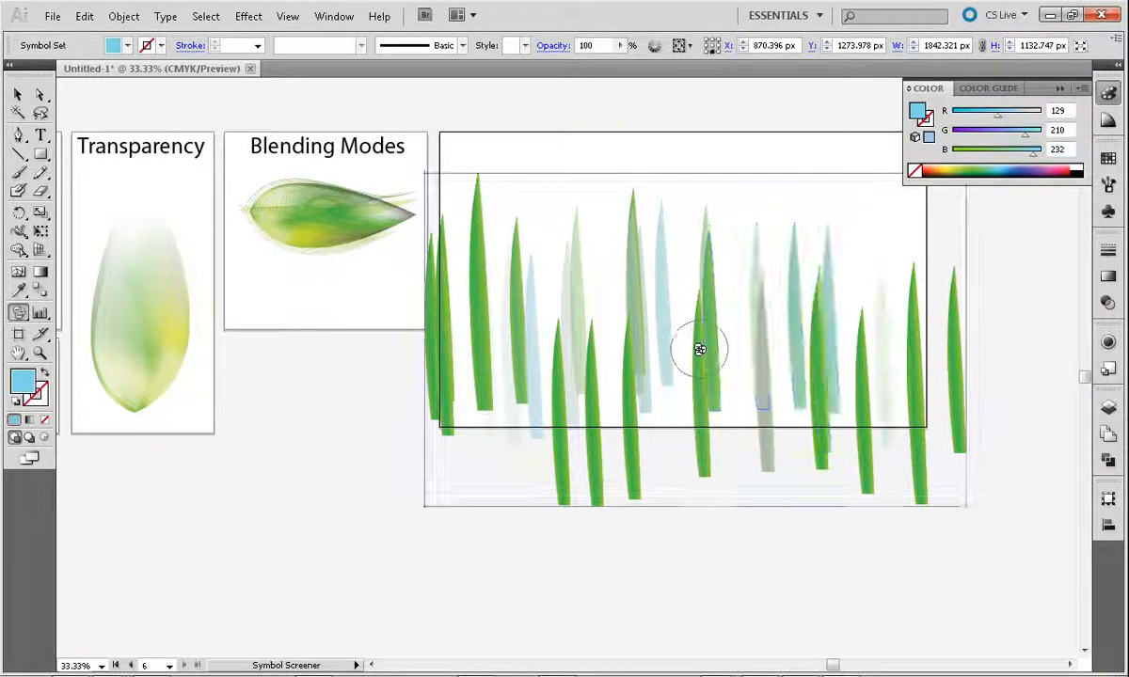
Step: Apply the yellow-orange graphic style to several blades right of the symbol set's centre with the Symbol Styler
drag(20, 319, 120, 452)
click(517, 321)
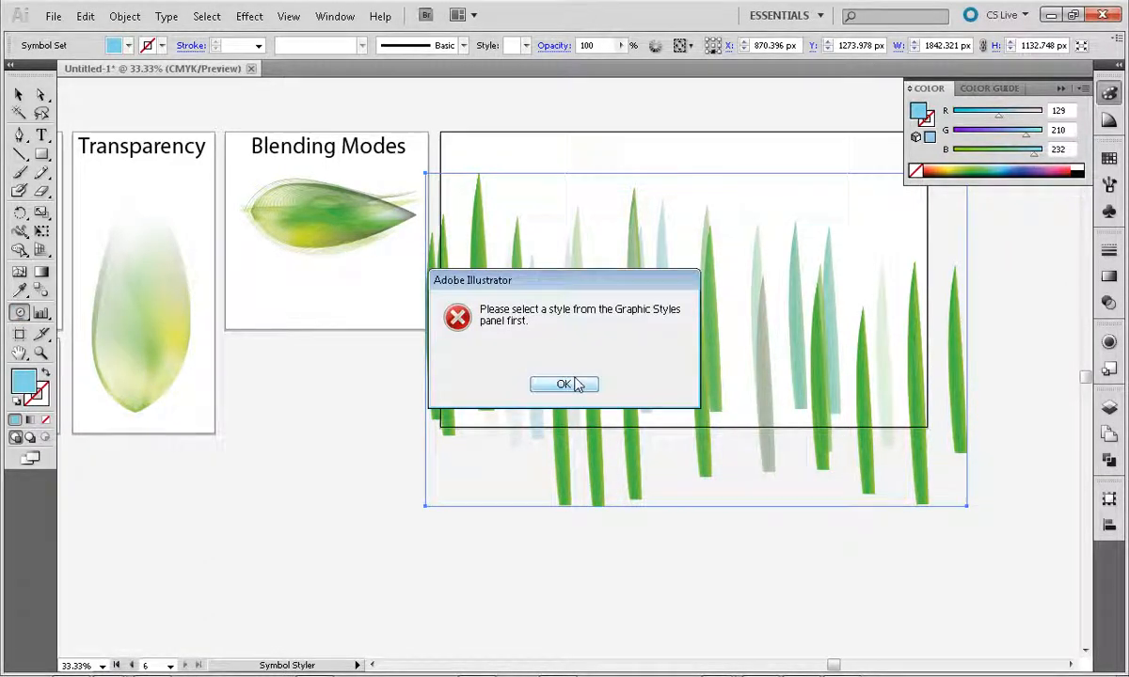
click(567, 384)
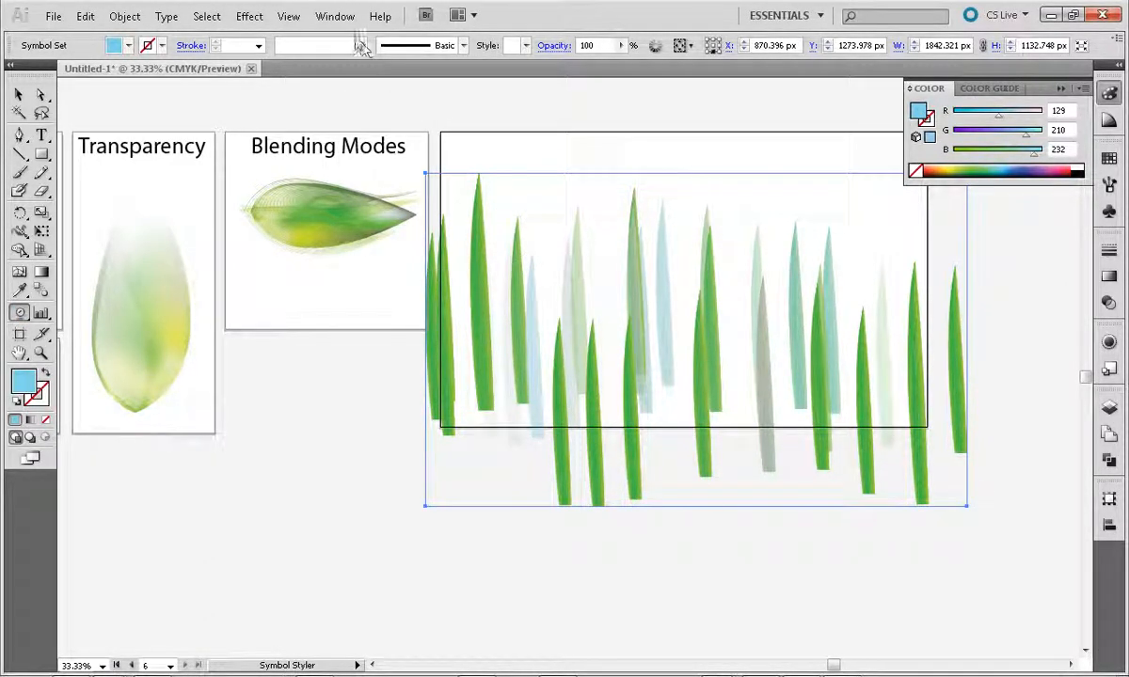
click(337, 17)
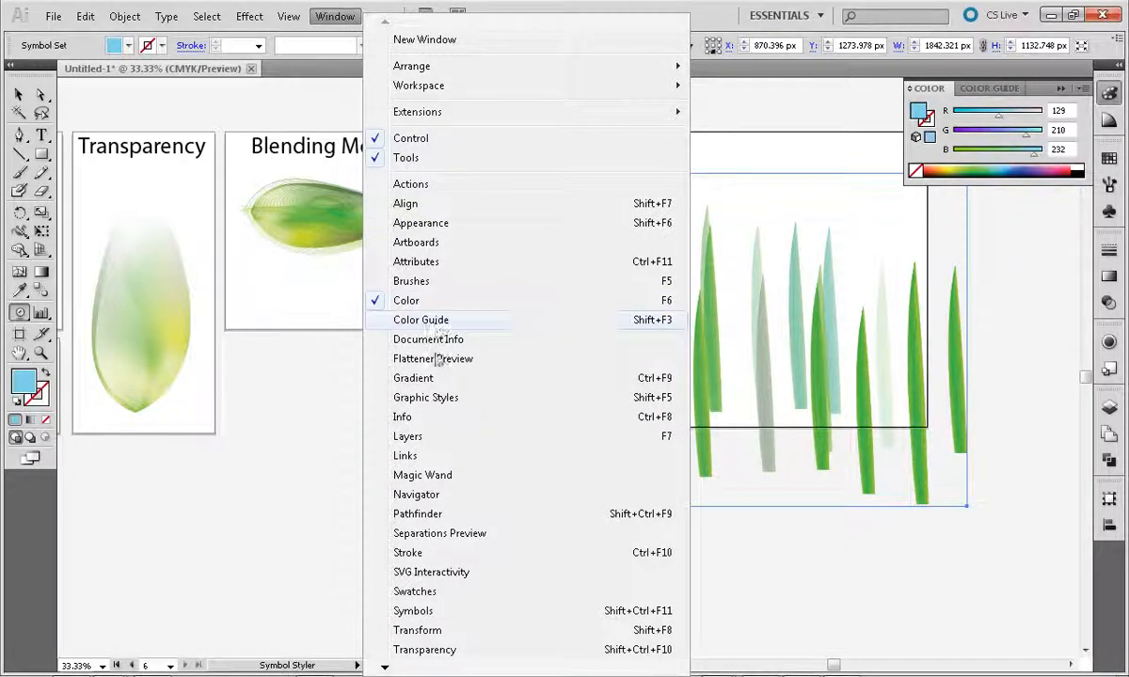
click(435, 397)
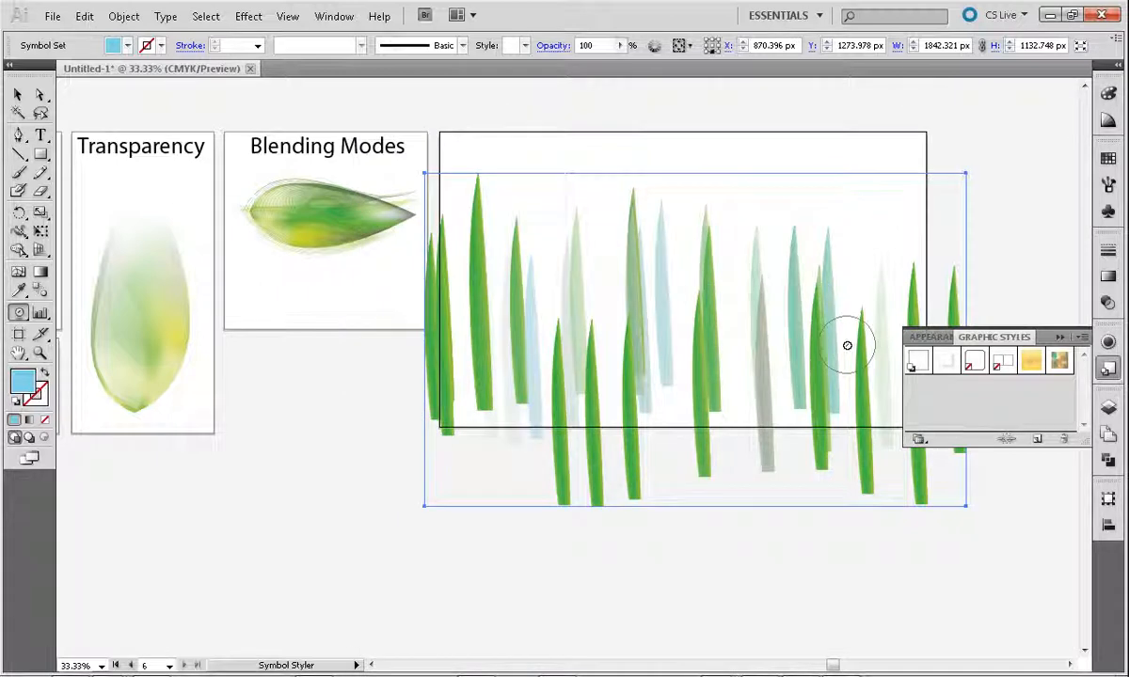
click(1032, 362)
mouse_move(835, 365)
mouse_down()
mouse_move(746, 356)
mouse_move(670, 403)
mouse_up()
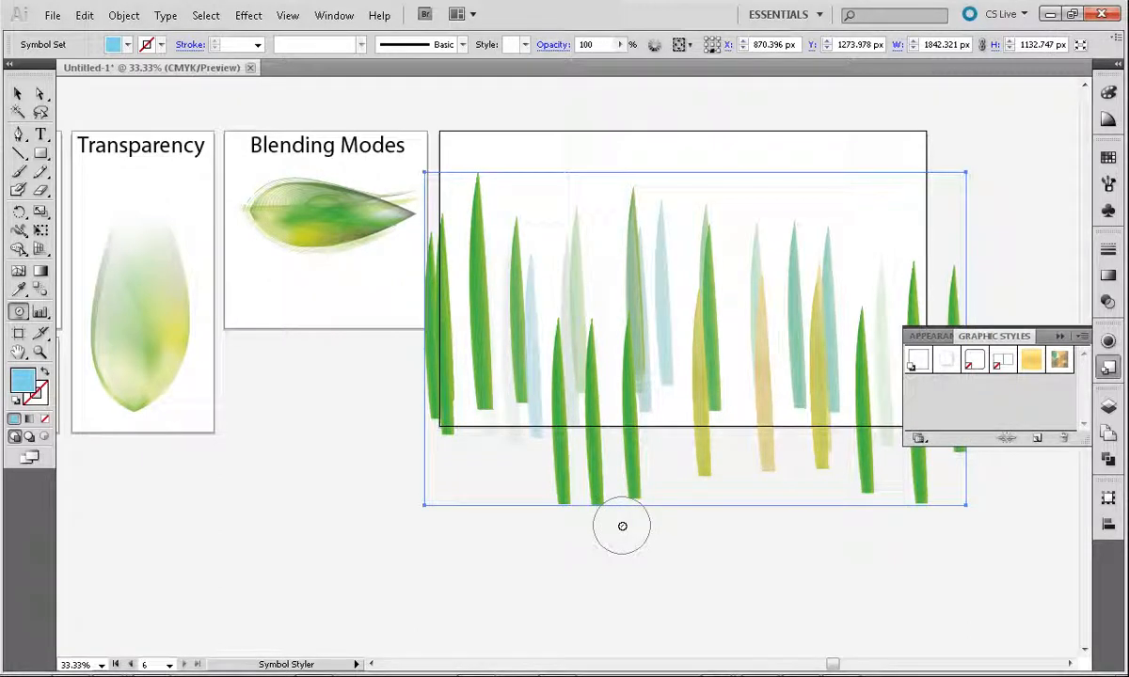
Step: Scale the grass symbol set down to about 1364 by 839 px and move it fully inside the artboard
click(20, 94)
double_click(20, 94)
click(616, 302)
click(518, 513)
click(597, 451)
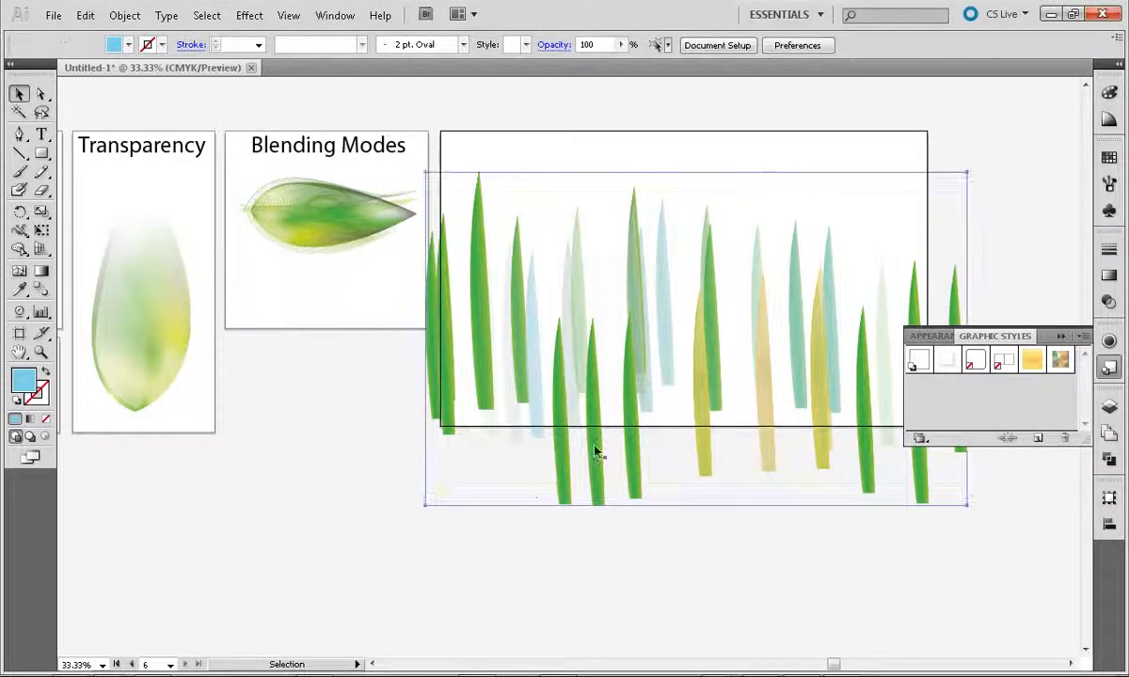
drag(421, 508, 623, 367)
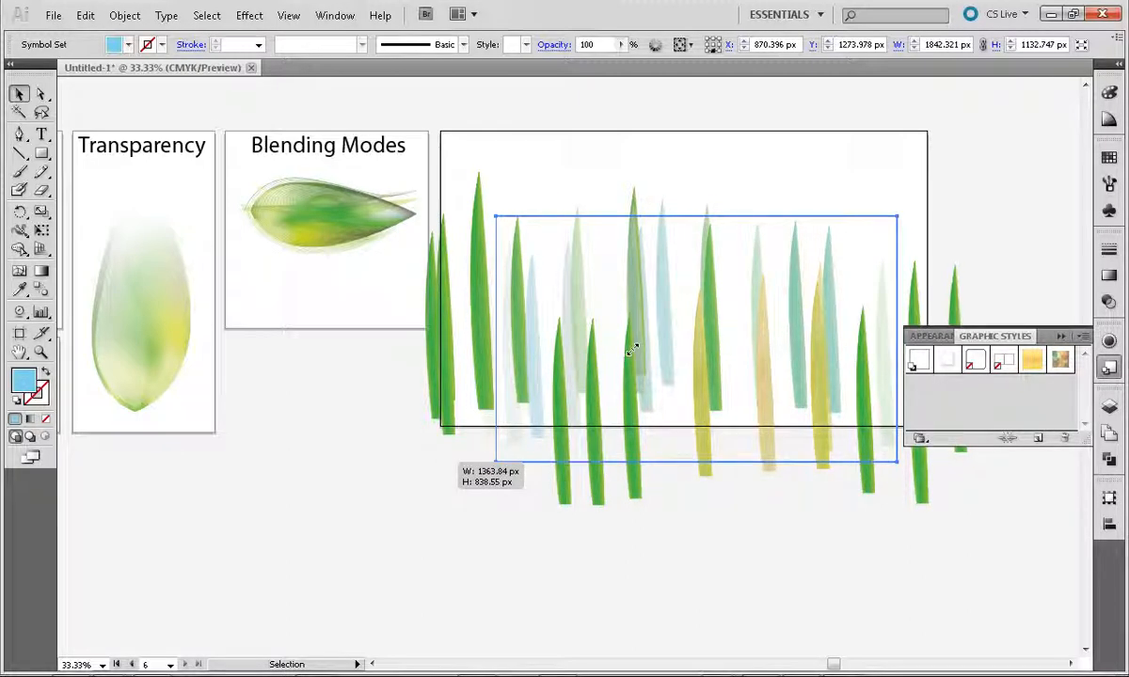
drag(633, 346, 633, 348)
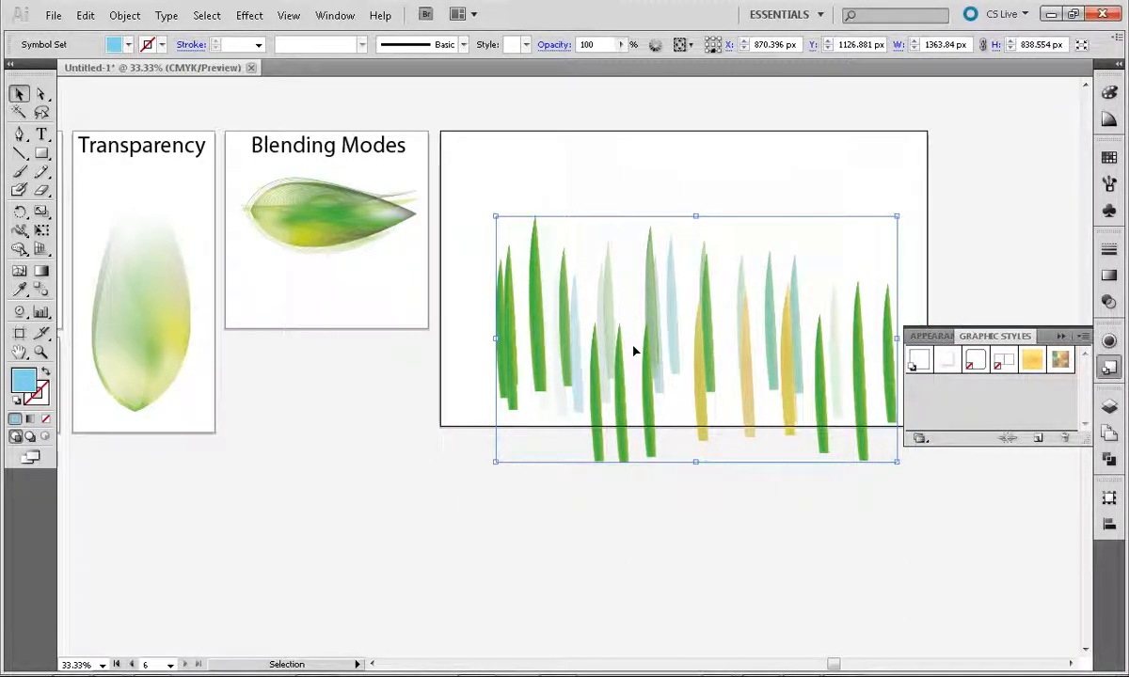
drag(633, 351, 613, 286)
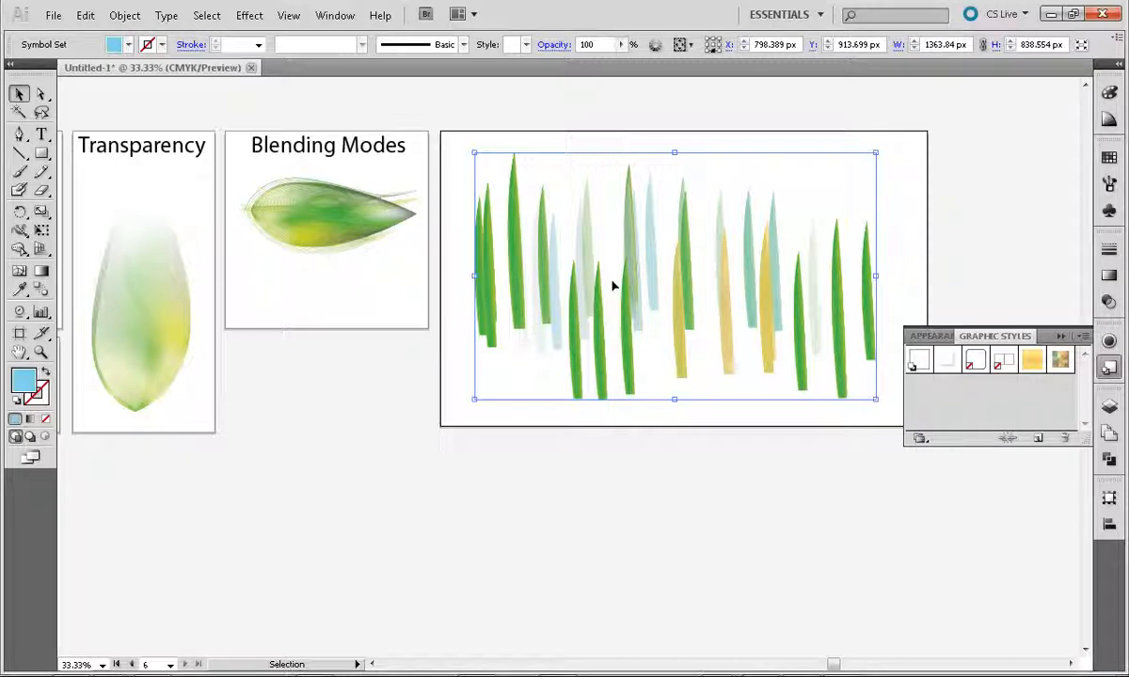